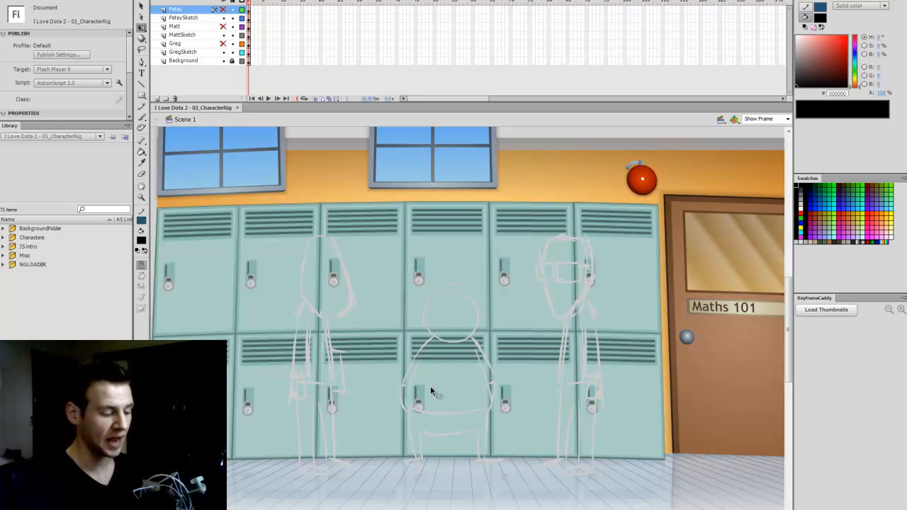
Show the Greg layer's character artwork over the middle sketch, viewed up close at 330%
{"action": "key", "text": "z"}
{"action": "left_click", "coordinate": [403, 382]}
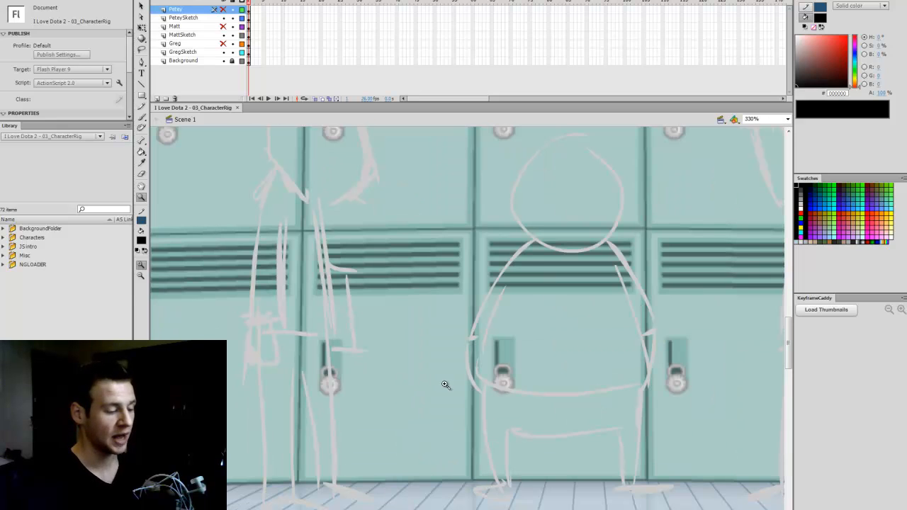
{"action": "key", "text": "q"}
{"action": "left_click_drag", "start_coordinate": [795, 356], "coordinate": [790, 324]}
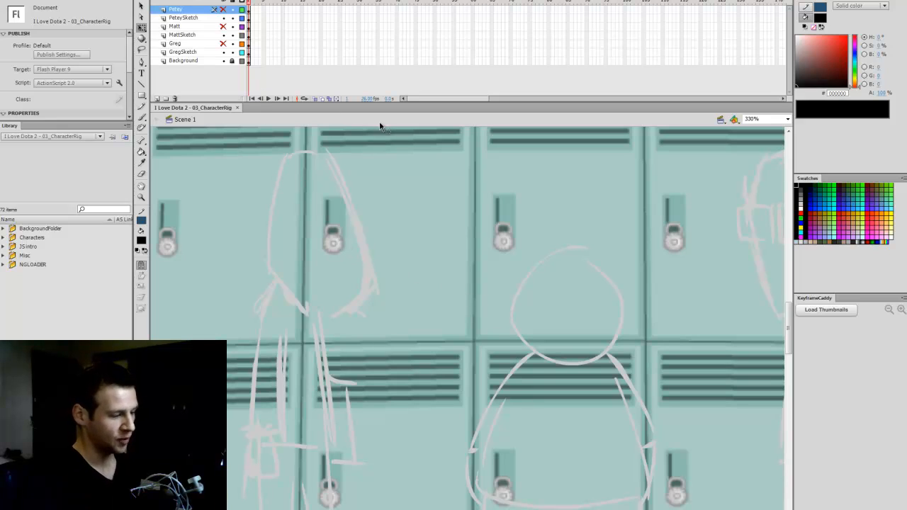
{"action": "scroll", "coordinate": [325, 135], "scroll_direction": "right", "scroll_amount": 2}
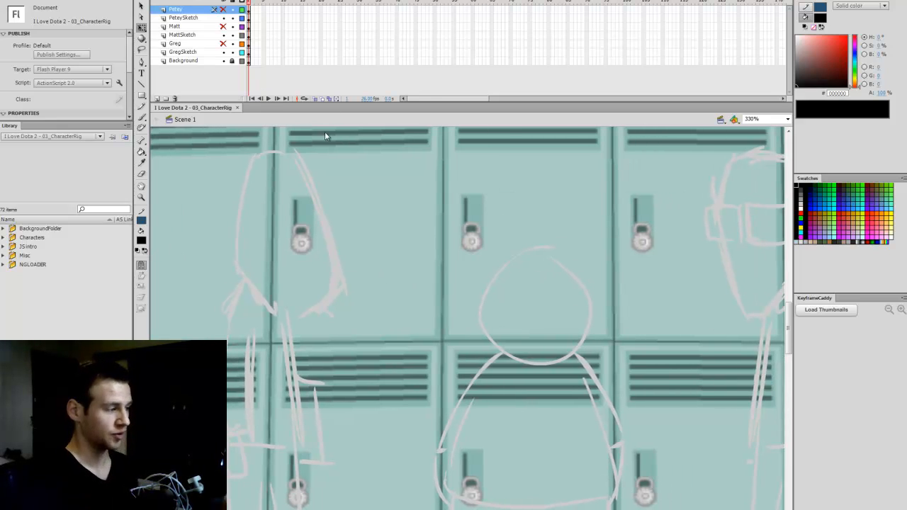
{"action": "left_click", "coordinate": [223, 43]}
{"action": "scroll", "coordinate": [638, 256], "scroll_direction": "down", "scroll_amount": 3}
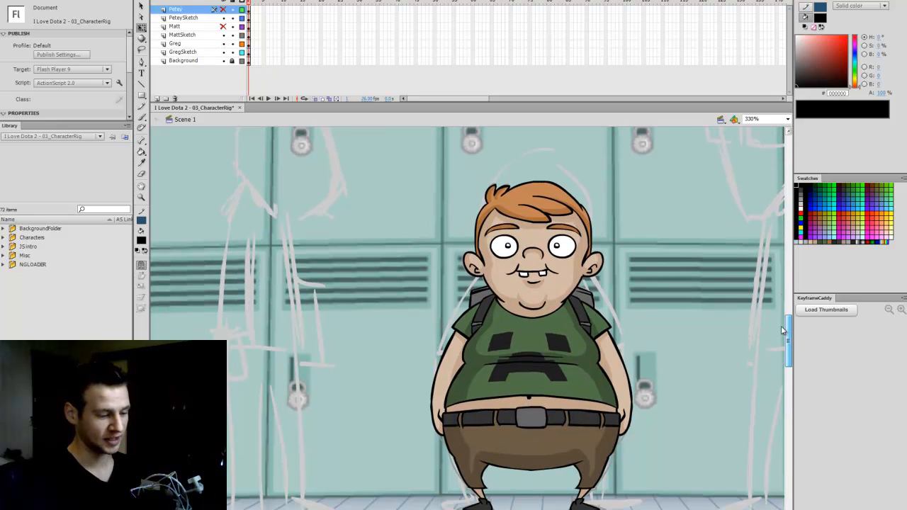
Hide the Background layer while keeping the Greg layer shown
{"action": "left_click", "coordinate": [223, 61]}
{"action": "left_click", "coordinate": [224, 44]}
{"action": "left_click", "coordinate": [223, 44]}
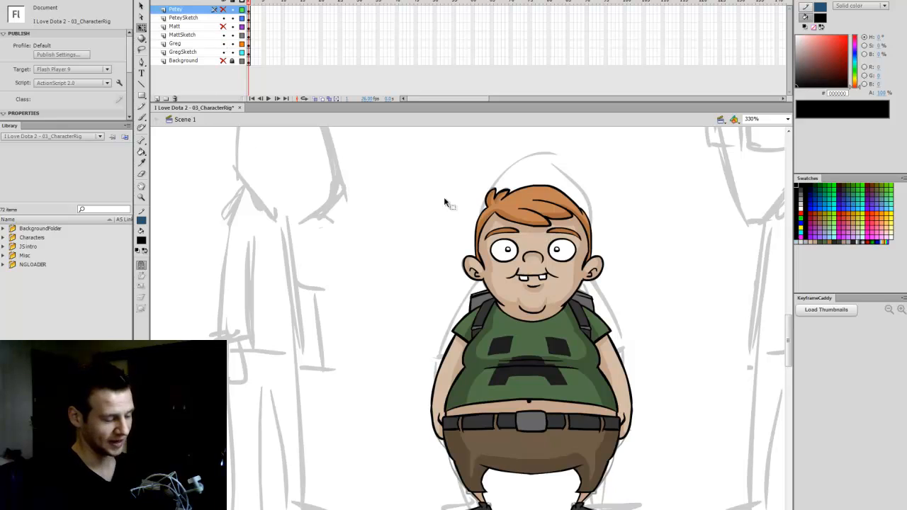
{"action": "left_click_drag", "start_coordinate": [789, 356], "coordinate": [789, 358]}
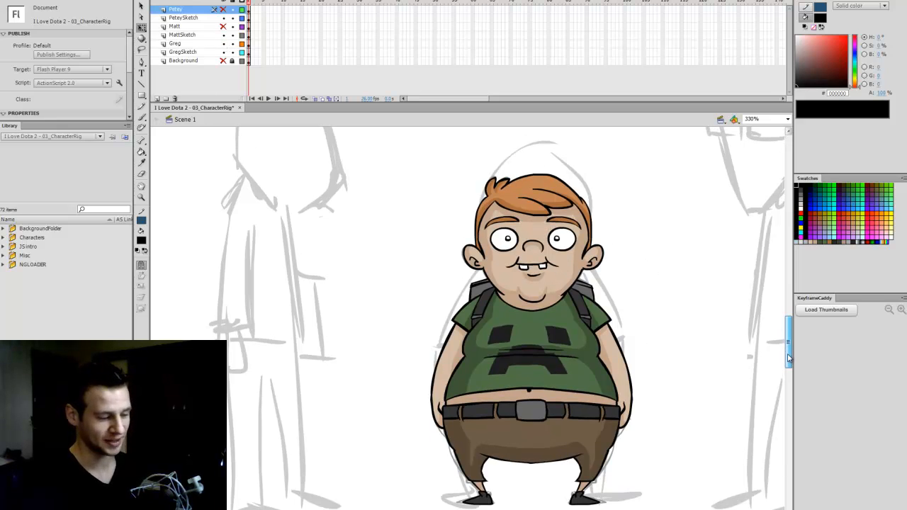
Open the GregFull symbol instance for editing in place
{"action": "left_click", "coordinate": [599, 343]}
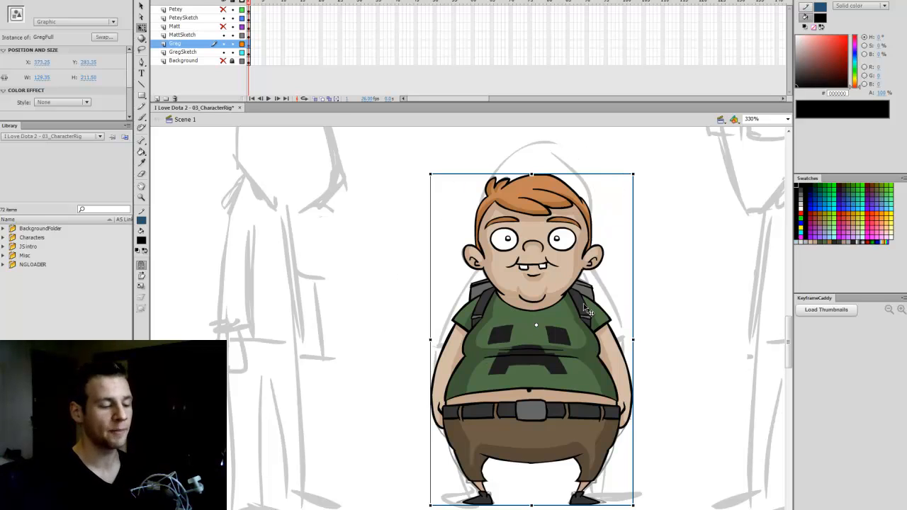
{"action": "left_click", "coordinate": [656, 310]}
{"action": "left_click", "coordinate": [583, 324]}
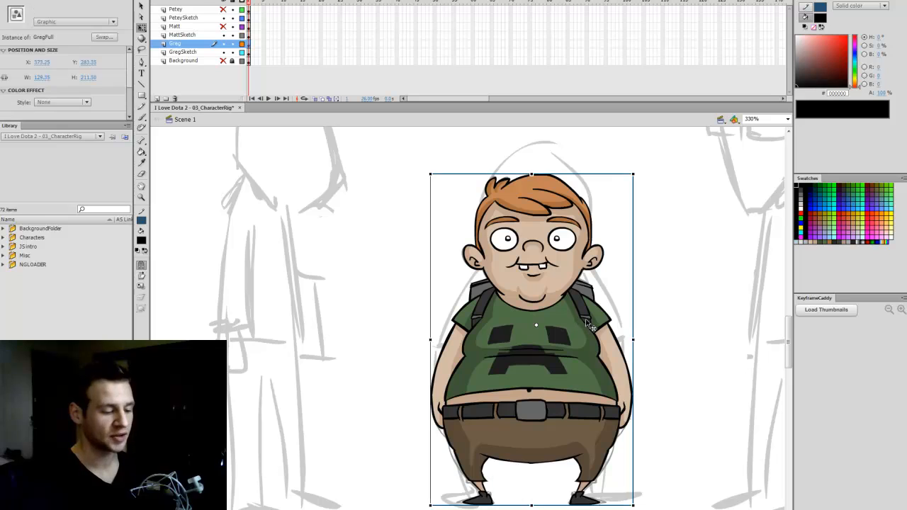
{"action": "double_click", "coordinate": [586, 329]}
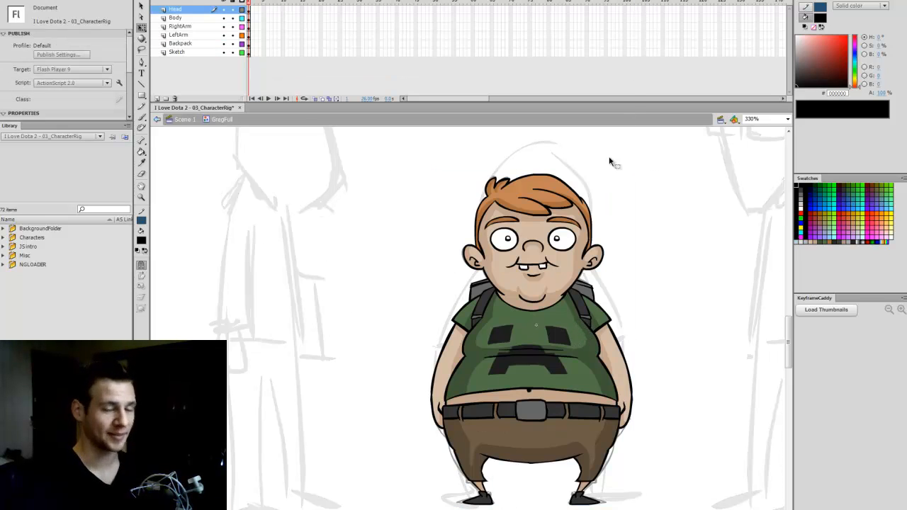
{"action": "double_click", "coordinate": [665, 251]}
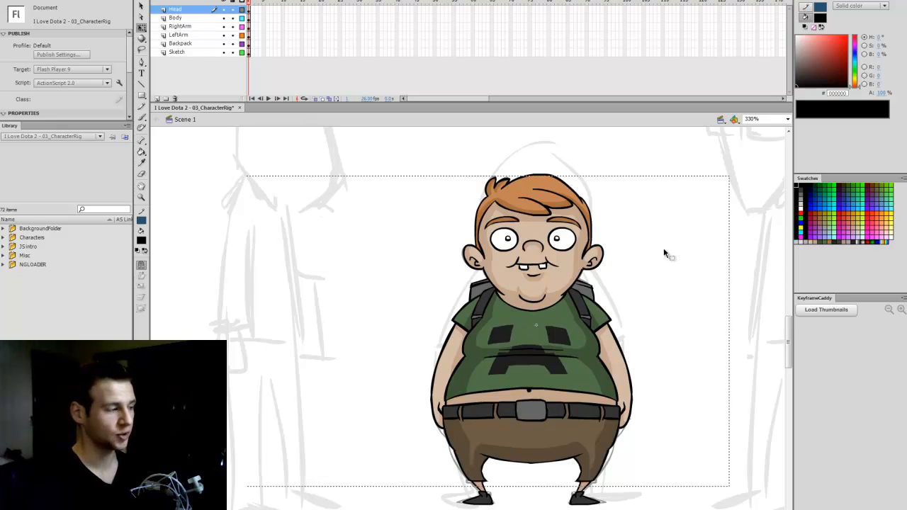
{"action": "double_click", "coordinate": [569, 263]}
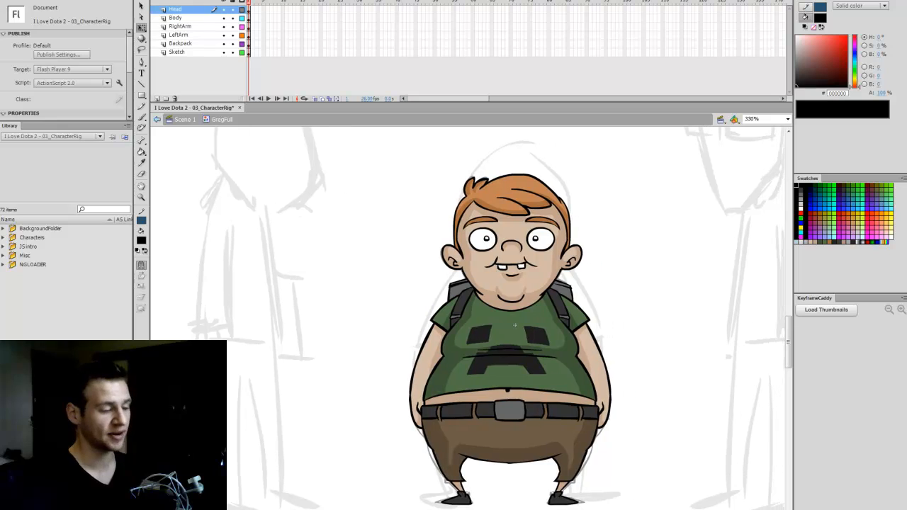
Hide all layers of the GregFull symbol except Sketch and examine the line drawing
{"action": "left_click", "coordinate": [224, 2]}
{"action": "left_click", "coordinate": [223, 53]}
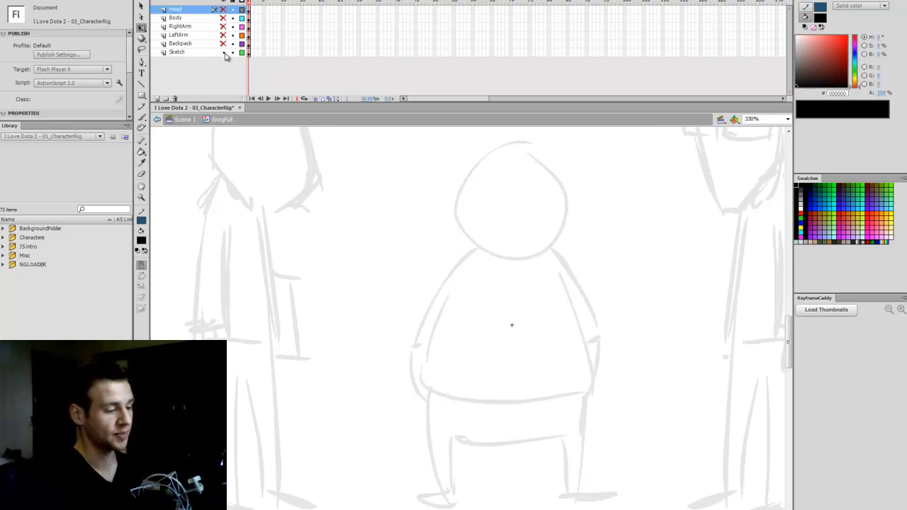
{"action": "scroll", "coordinate": [784, 348], "scroll_direction": "down", "scroll_amount": 1}
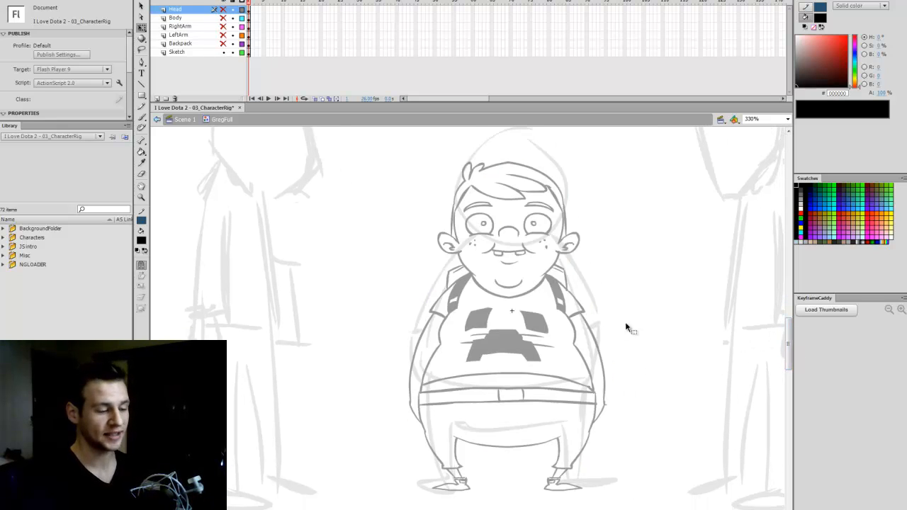
{"action": "scroll", "coordinate": [626, 322], "scroll_direction": "up", "scroll_amount": 1}
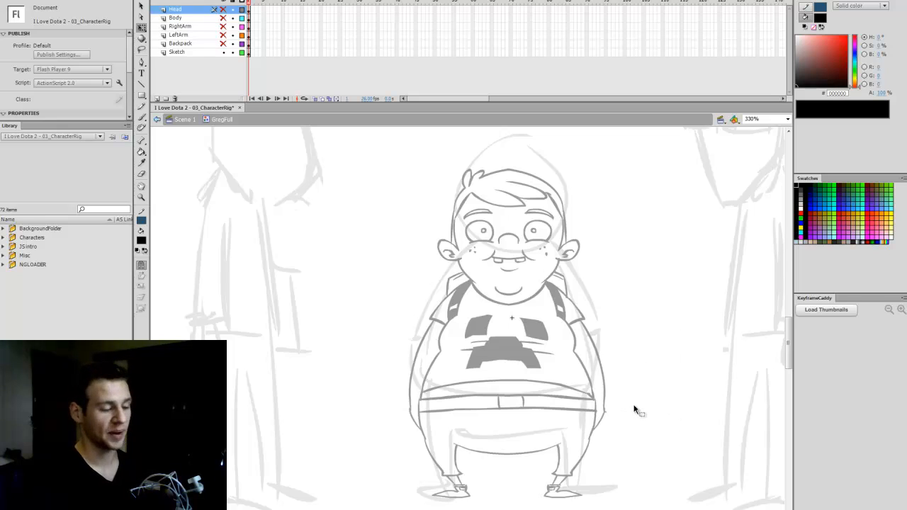
Hide the Sketch layer and show the Body, RightArm and LeftArm layers
{"action": "left_click", "coordinate": [222, 52], "text": "alt"}
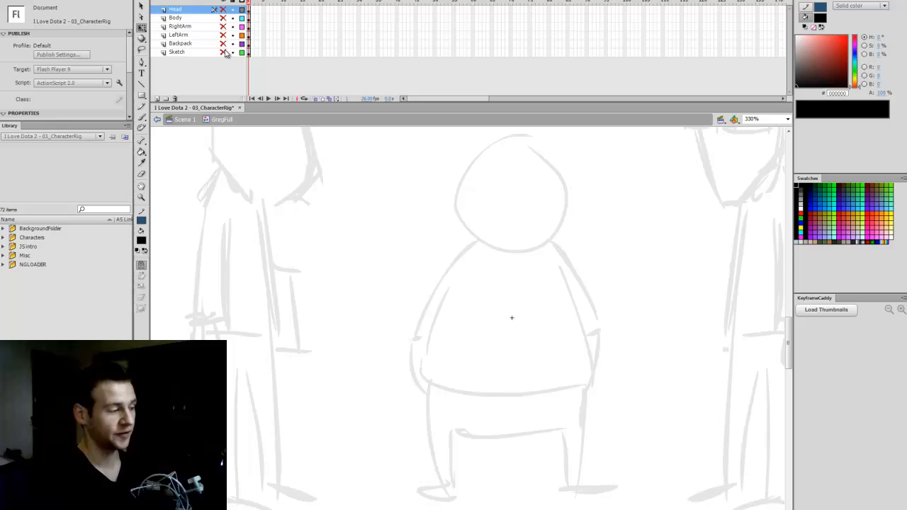
{"action": "left_click", "coordinate": [223, 18]}
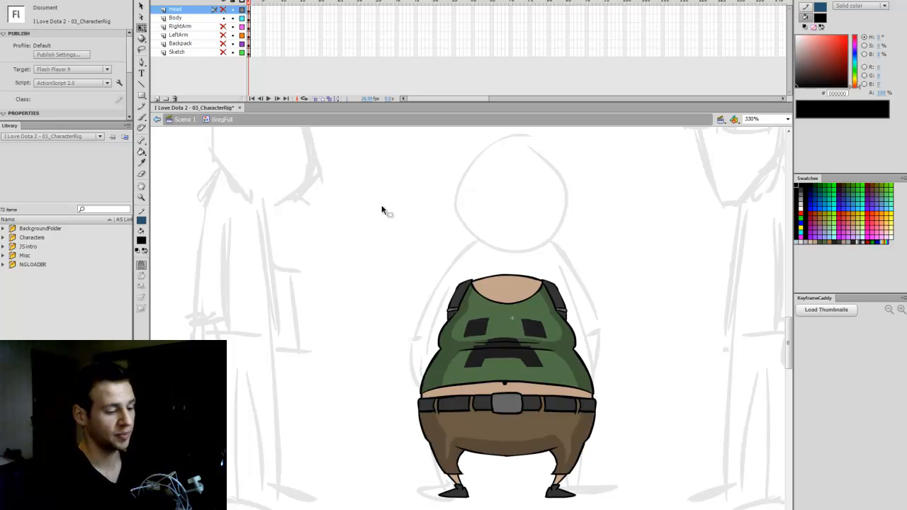
{"action": "left_click", "coordinate": [224, 26]}
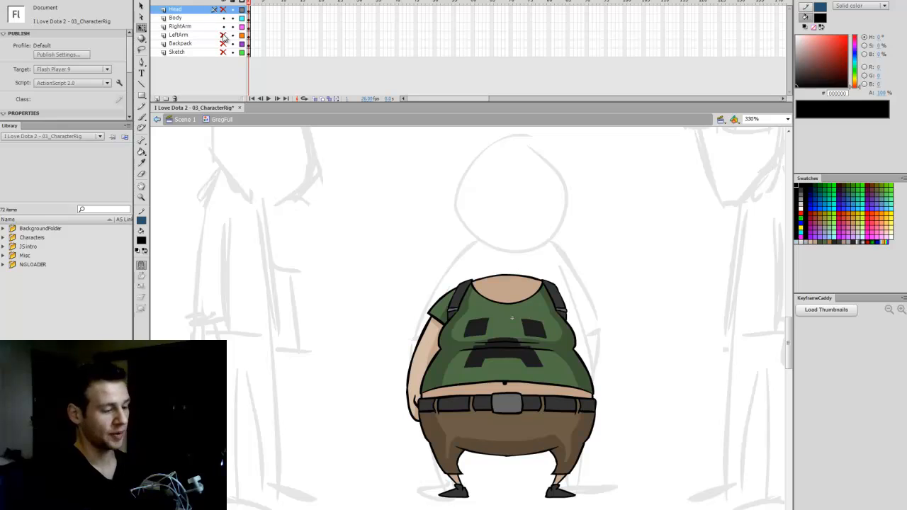
{"action": "left_click", "coordinate": [223, 36]}
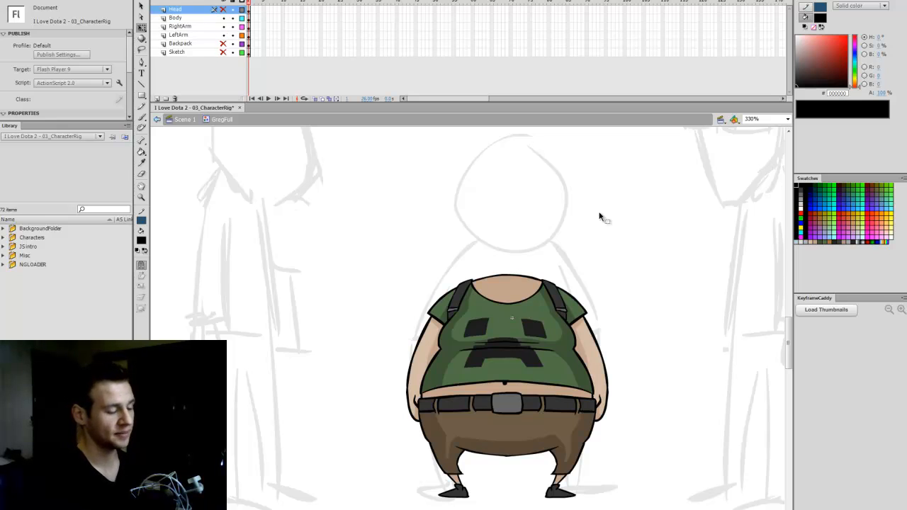
Inspect both arm instances, look inside the GregArm symbol, and return to the GregFull symbol
{"action": "left_click", "coordinate": [595, 341]}
{"action": "left_click", "coordinate": [423, 346]}
{"action": "left_click", "coordinate": [594, 347]}
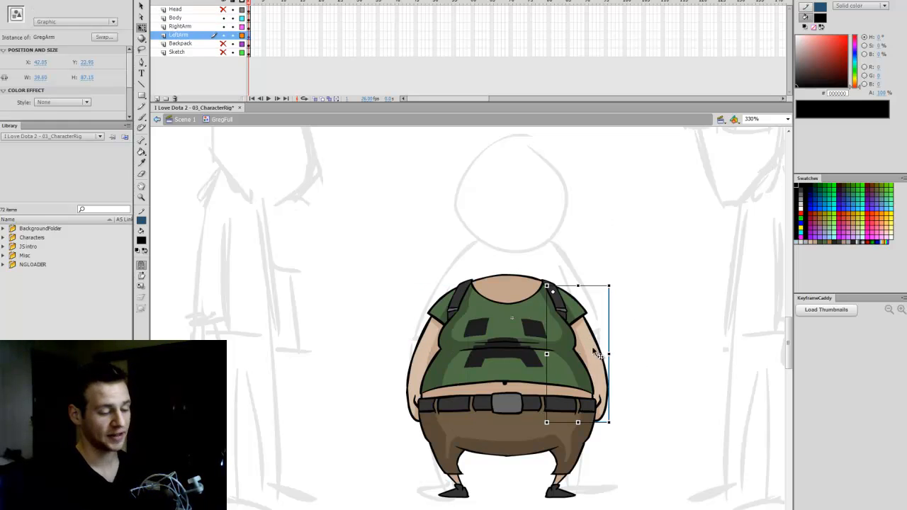
{"action": "left_click", "coordinate": [415, 354]}
{"action": "double_click", "coordinate": [411, 349]}
{"action": "double_click", "coordinate": [326, 359]}
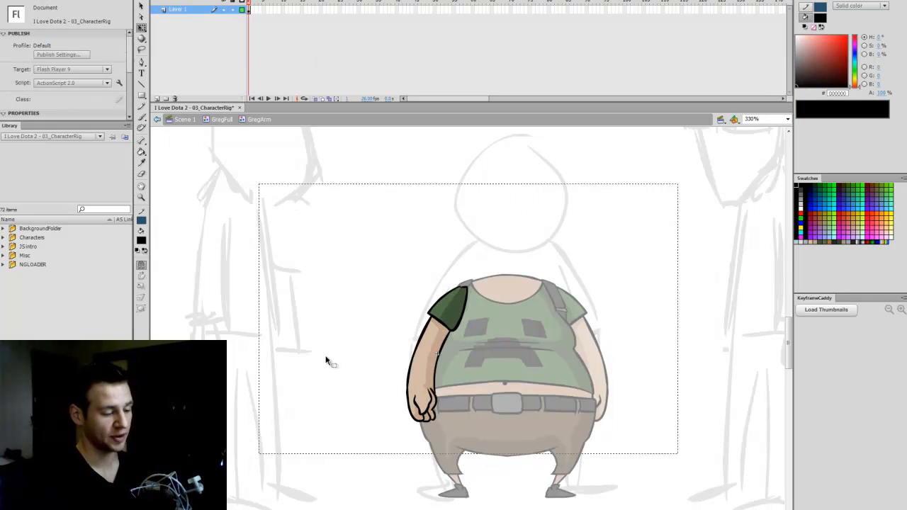
{"action": "left_click", "coordinate": [556, 366]}
{"action": "left_click", "coordinate": [636, 353]}
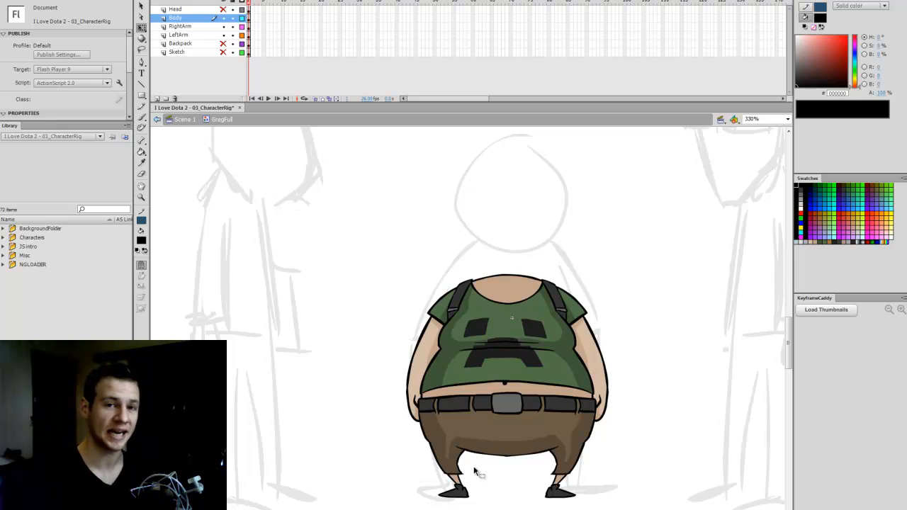
Show the Backpack layer, keep Sketch hidden, and check which artwork the Backpack layer holds
{"action": "left_click", "coordinate": [223, 52]}
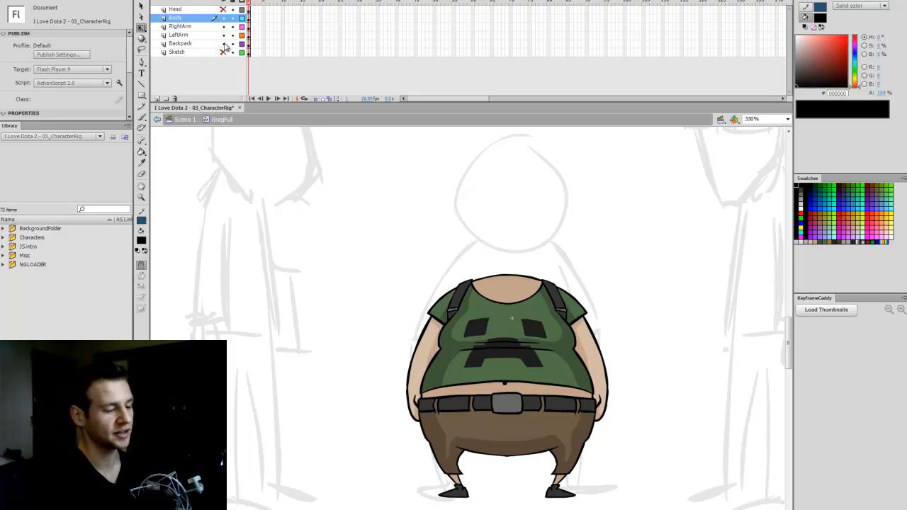
{"action": "left_click", "coordinate": [224, 44]}
{"action": "left_click", "coordinate": [252, 44]}
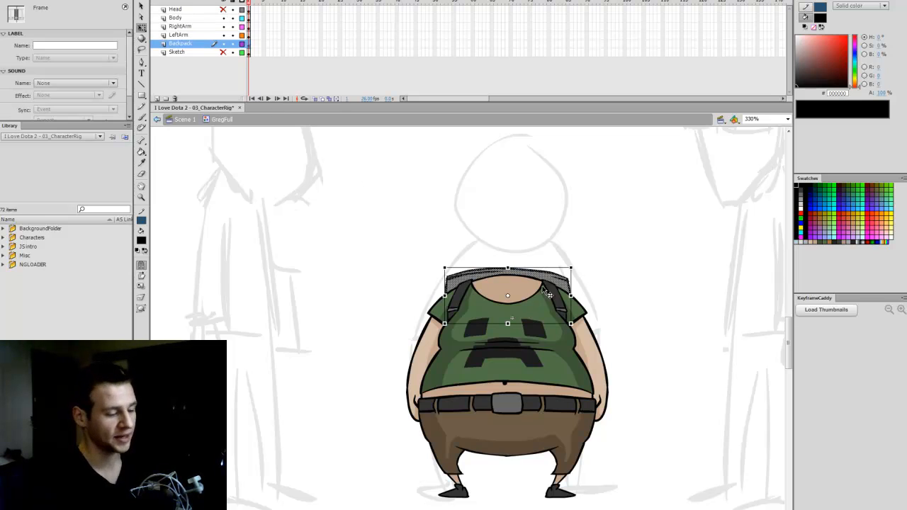
{"action": "left_click", "coordinate": [348, 317]}
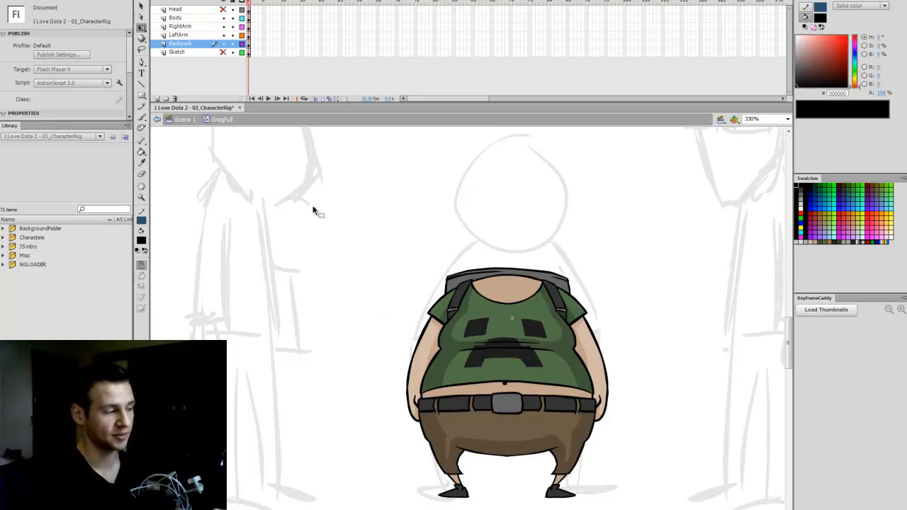
Show the Head layer and check the head instance it contains
{"action": "left_click", "coordinate": [223, 9]}
{"action": "left_click", "coordinate": [252, 9]}
{"action": "left_click_drag", "start_coordinate": [789, 343], "coordinate": [789, 340]}
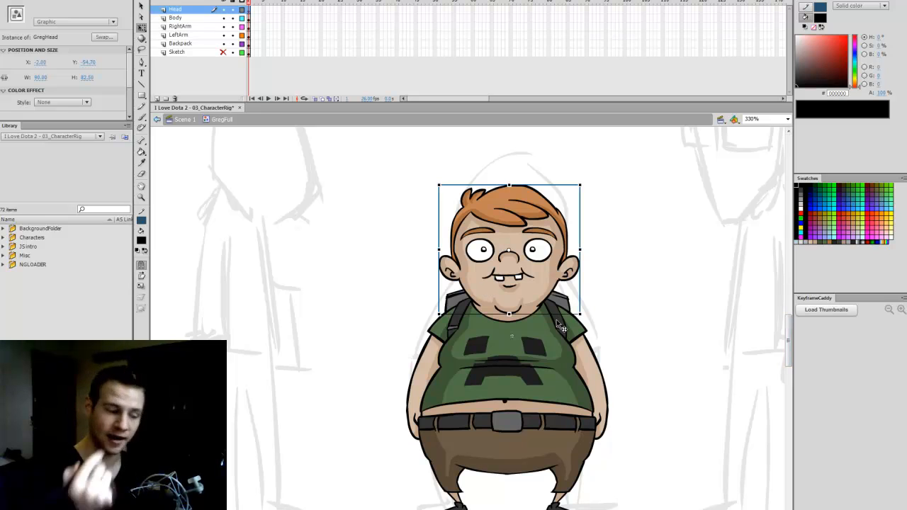
{"action": "left_click", "coordinate": [607, 288]}
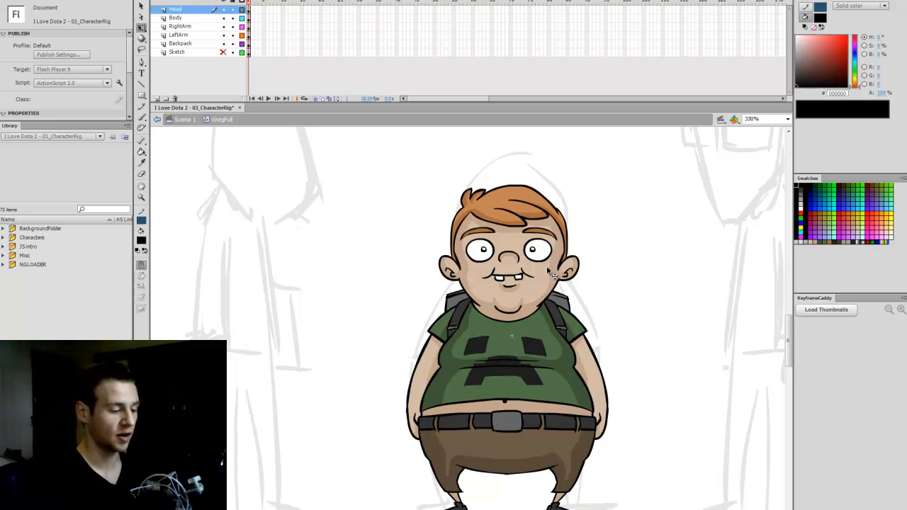
Open the GregHead symbol for editing in place
{"action": "left_click_drag", "start_coordinate": [789, 339], "coordinate": [789, 335]}
{"action": "left_click", "coordinate": [540, 290]}
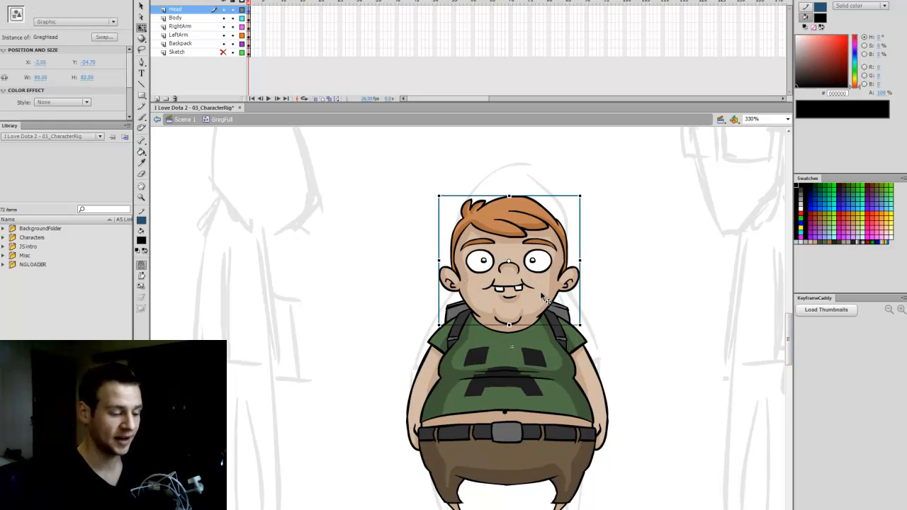
{"action": "double_click", "coordinate": [551, 313]}
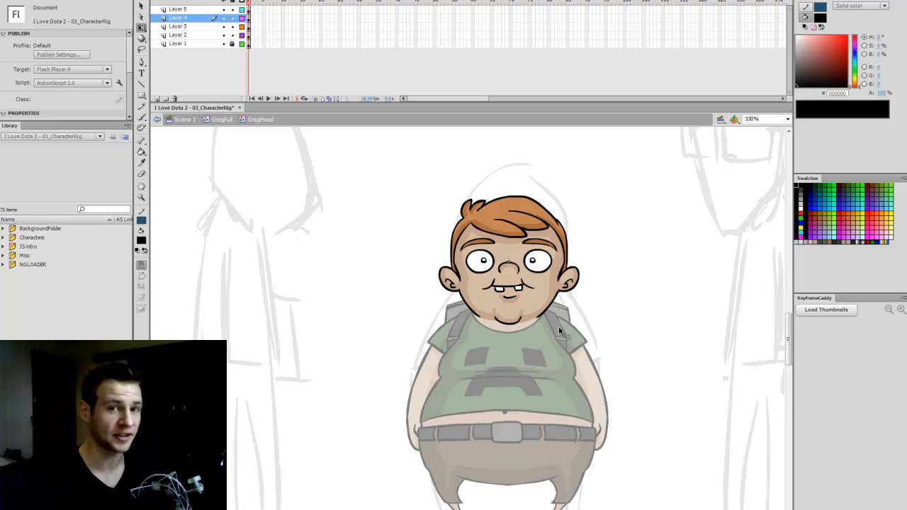
Hide all layers of the head symbol except Layer 1 and unlock Layer 1
{"action": "left_click", "coordinate": [224, 2]}
{"action": "left_click", "coordinate": [232, 44]}
{"action": "left_click", "coordinate": [223, 44]}
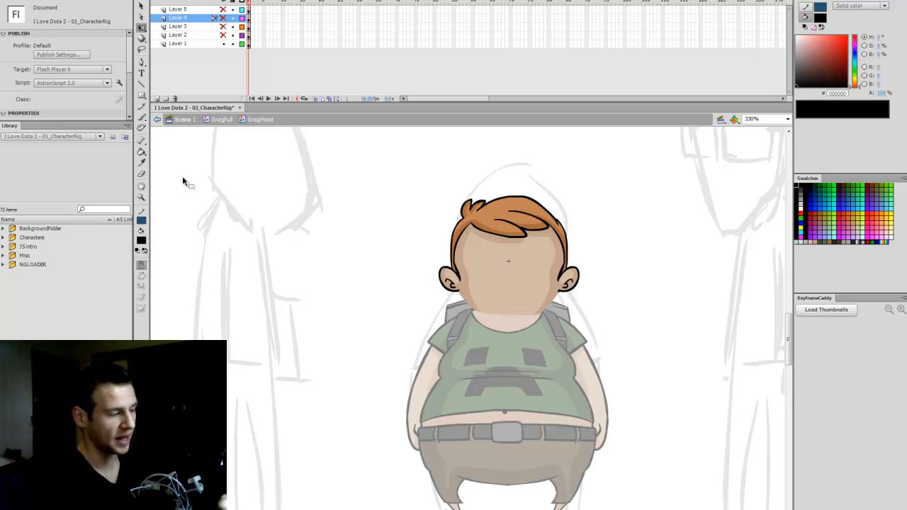
Rename Layer 1 as HeadBase
{"action": "double_click", "coordinate": [183, 45]}
{"action": "type", "text": "Hea"}
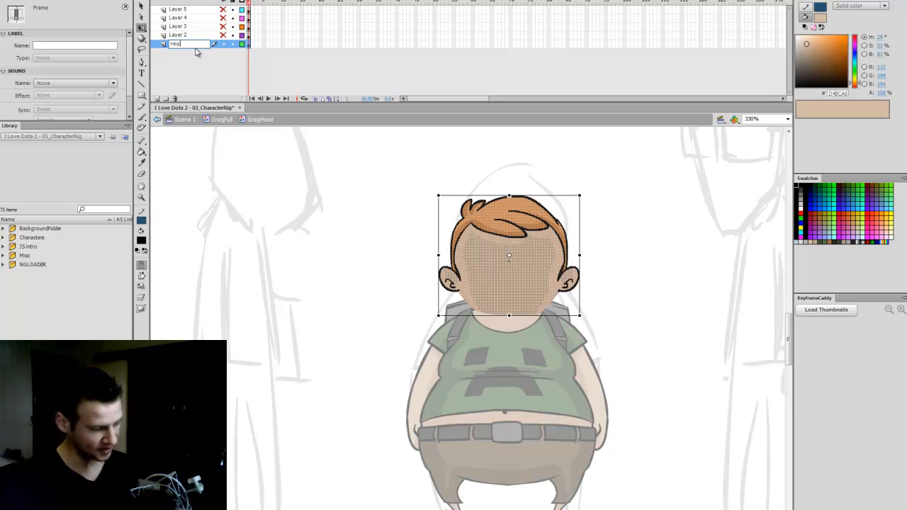
{"action": "type", "text": "dBase"}
{"action": "left_click", "coordinate": [408, 274]}
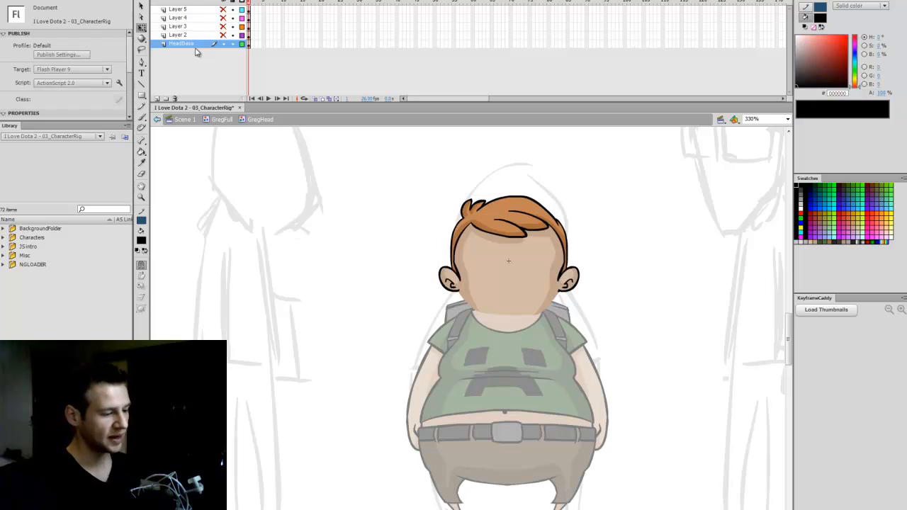
Check the artwork on the HeadBase layer and lock that layer
{"action": "left_click", "coordinate": [486, 301]}
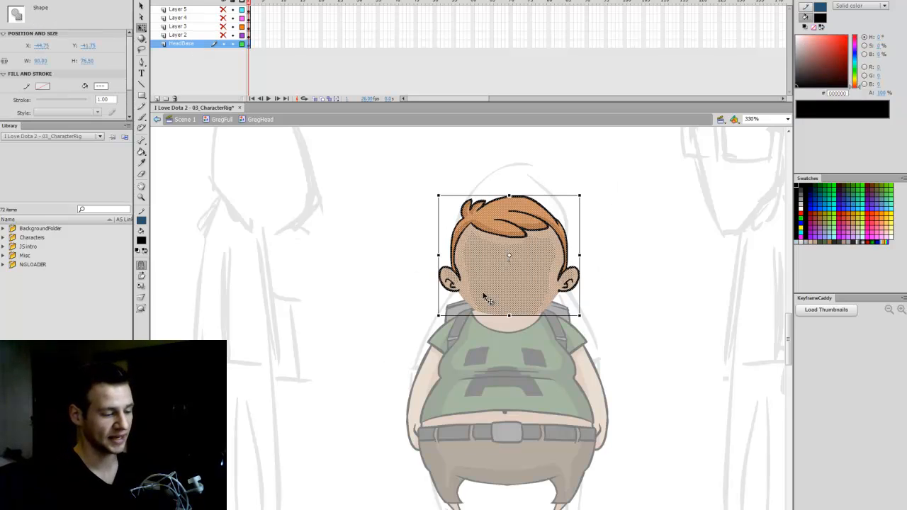
{"action": "left_click", "coordinate": [634, 260]}
{"action": "left_click", "coordinate": [232, 44]}
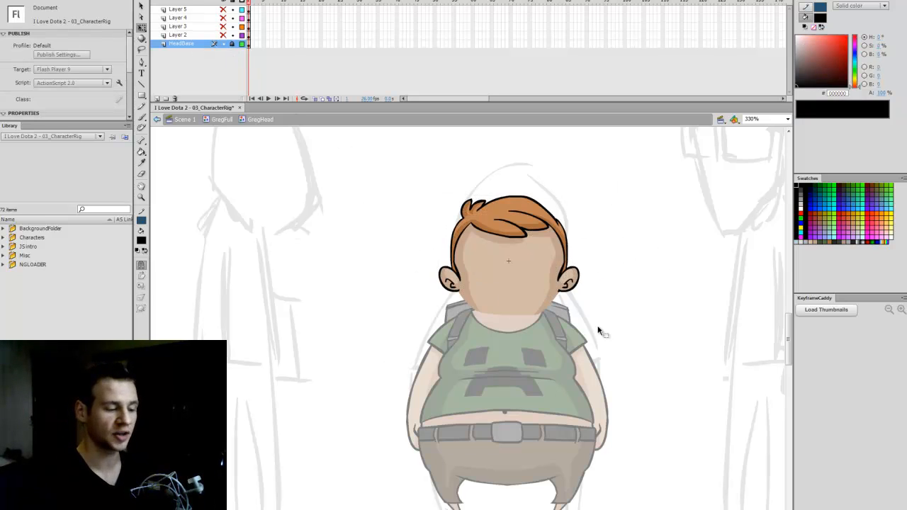
Show Layer 2 of the head symbol and hide HeadBase to examine the mouth and jaw artwork on its own
{"action": "left_click", "coordinate": [223, 35]}
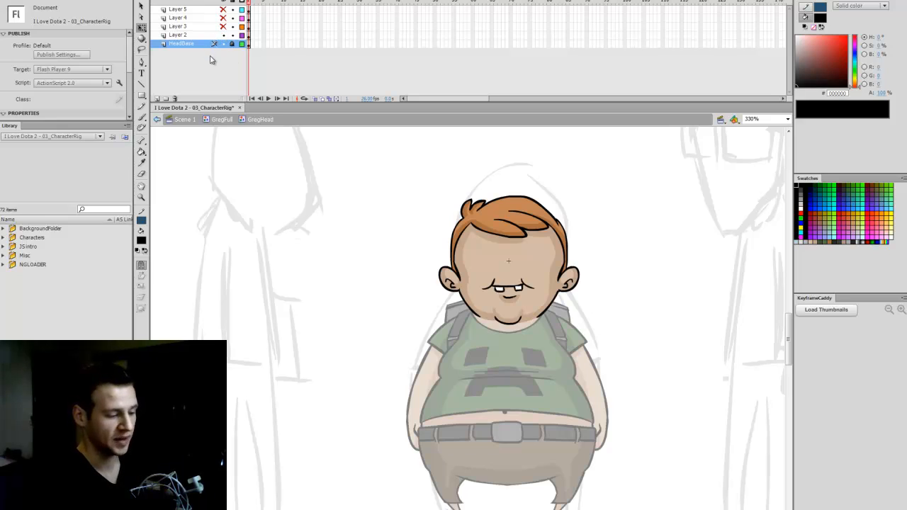
{"action": "left_click", "coordinate": [251, 35]}
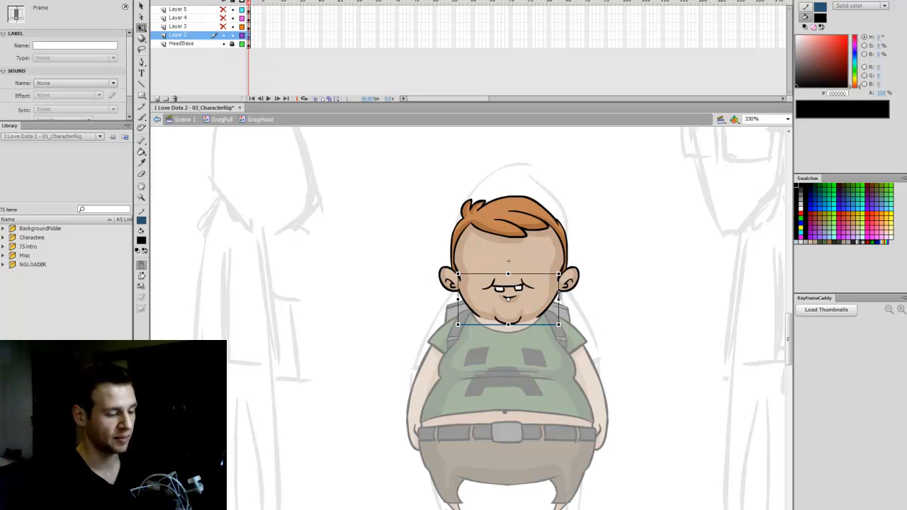
{"action": "left_click", "coordinate": [224, 44]}
{"action": "left_click", "coordinate": [437, 296]}
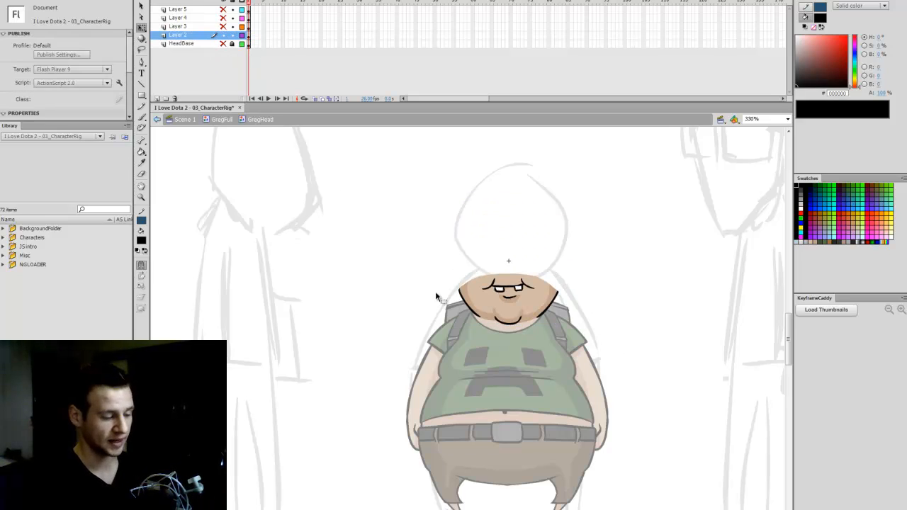
{"action": "left_click", "coordinate": [487, 302]}
{"action": "left_click", "coordinate": [592, 317]}
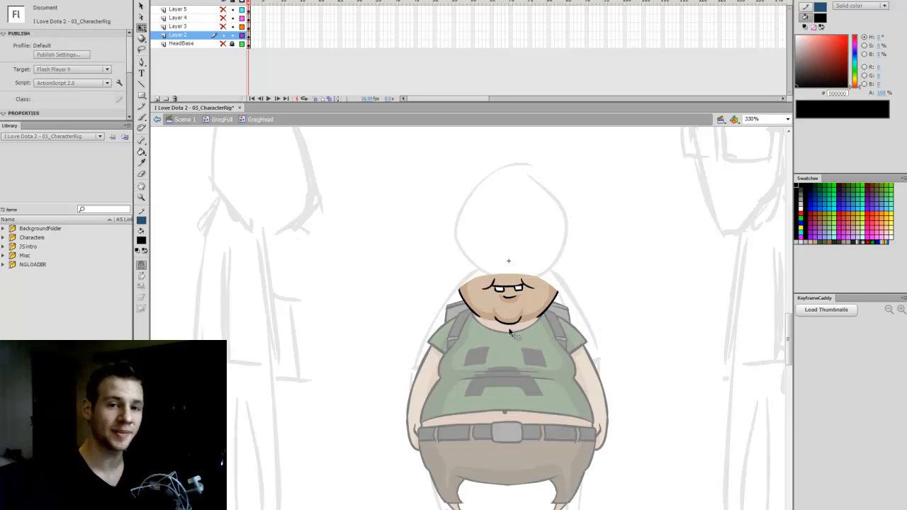
Rename Layer 2 as Mouth
{"action": "double_click", "coordinate": [183, 35]}
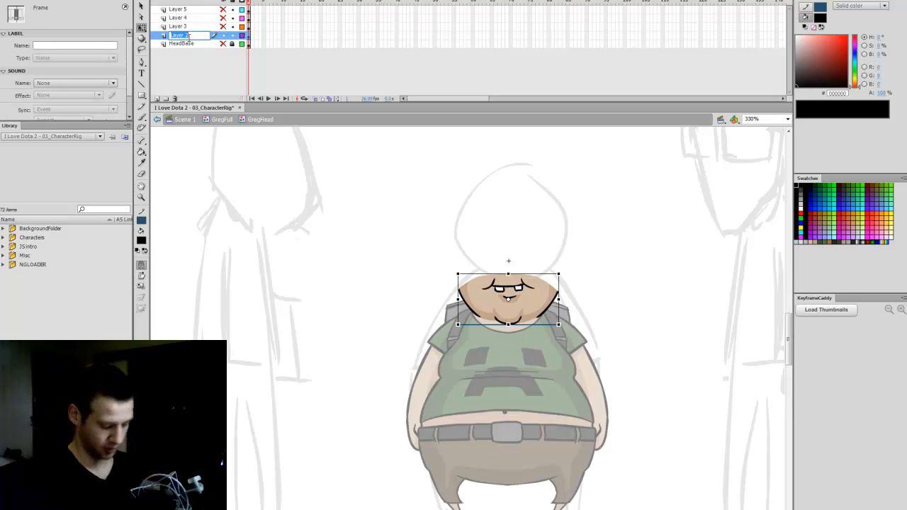
{"action": "type", "text": "Mouth"}
{"action": "key", "text": "Return"}
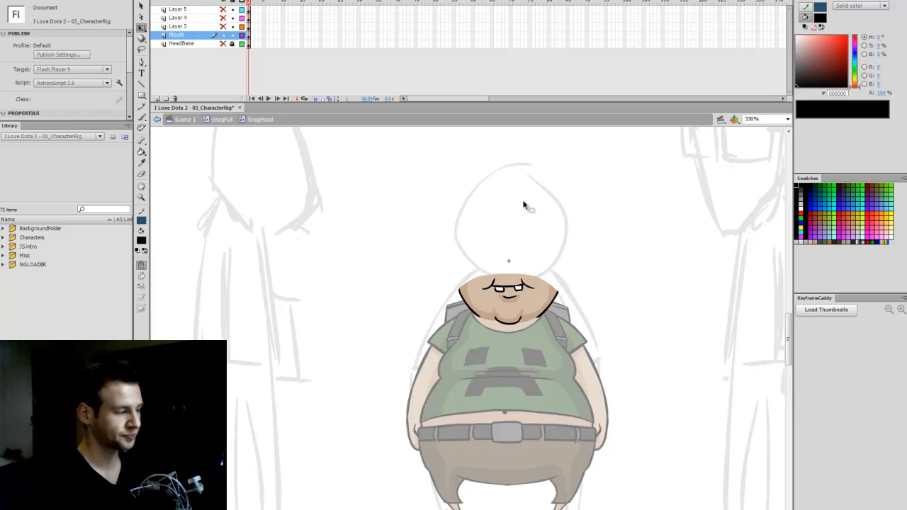
Show the HeadBase layer and Layer 3, and rename Layer 3 as Eyes
{"action": "left_click", "coordinate": [223, 43]}
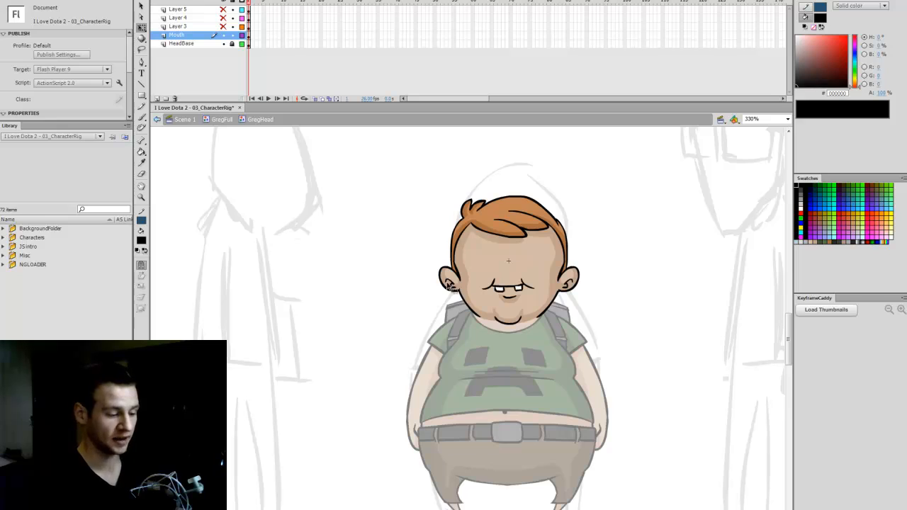
{"action": "left_click", "coordinate": [223, 27]}
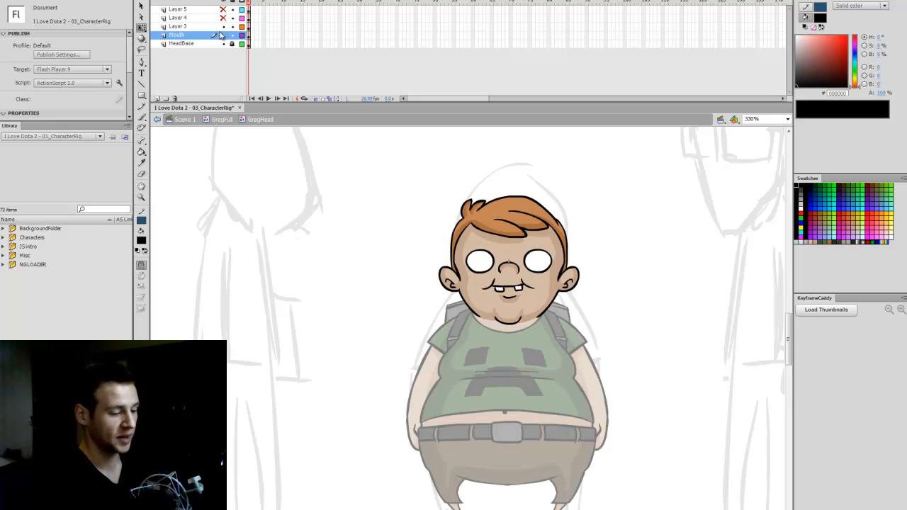
{"action": "double_click", "coordinate": [181, 27]}
{"action": "type", "text": "Eyes"}
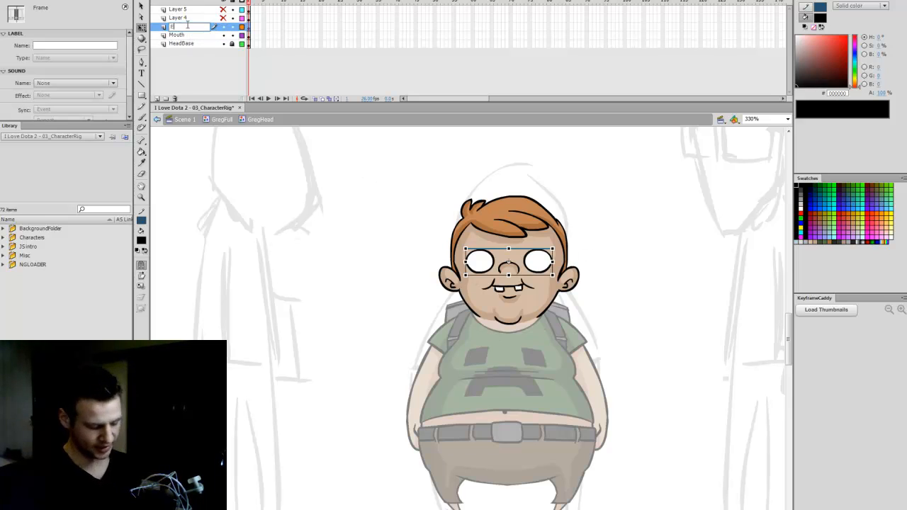
{"action": "key", "text": "Return"}
Hide the Mouth and HeadBase layers to examine the eyes and nose artwork up close
{"action": "left_click_drag", "start_coordinate": [223, 35], "coordinate": [223, 43]}
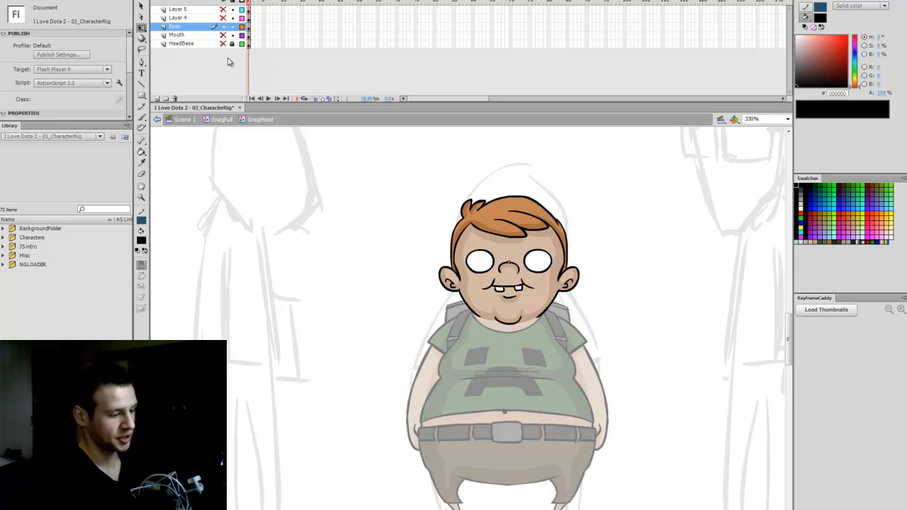
{"action": "key", "text": "z"}
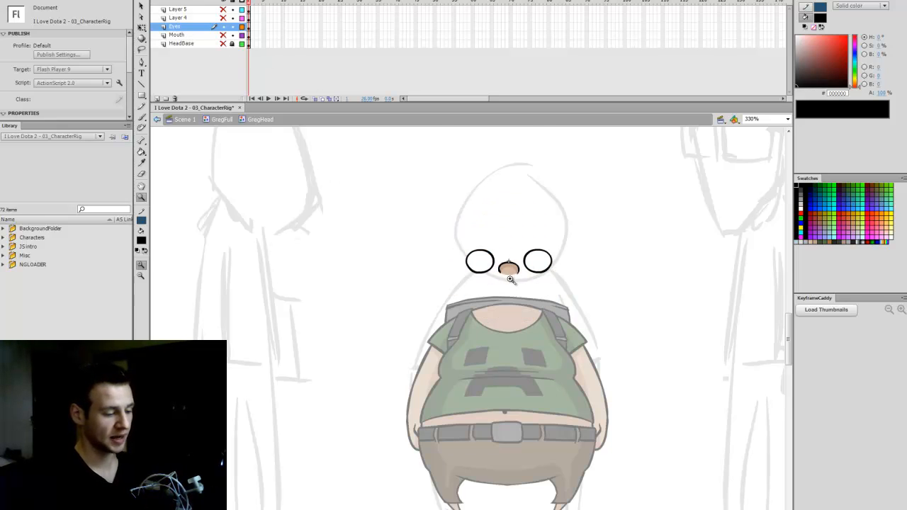
{"action": "left_click", "coordinate": [511, 274]}
Show the Mouth, HeadBase and Layer 4 layers, and rename Layer 4 as Pupils
{"action": "mouse_move", "coordinate": [223, 35]}
{"action": "left_mouse_down"}
{"action": "mouse_move", "coordinate": [224, 43]}
{"action": "mouse_move", "coordinate": [223, 26]}
{"action": "left_mouse_up"}
{"action": "double_click", "coordinate": [182, 19]}
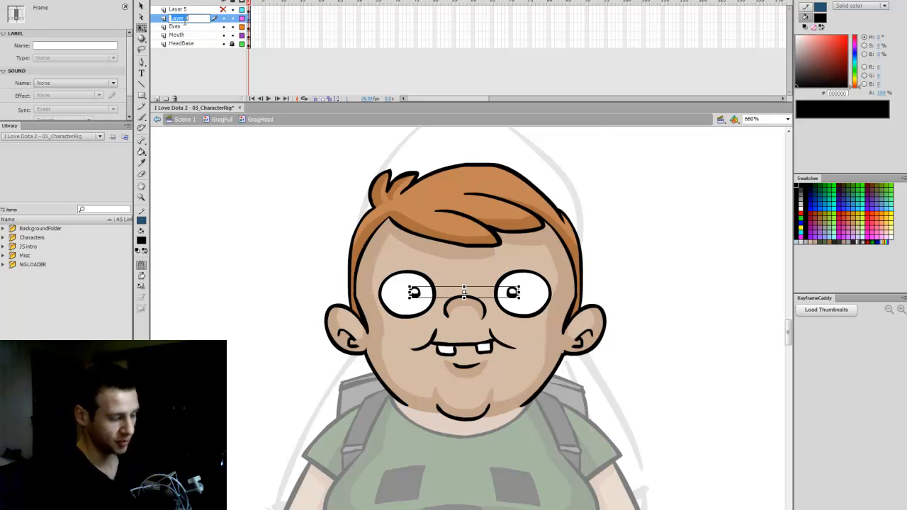
{"action": "type", "text": "Pupils"}
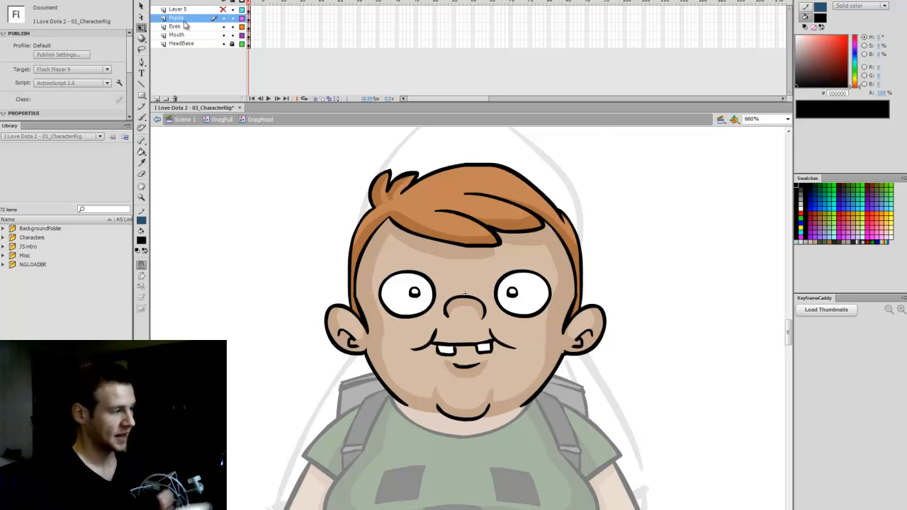
Show Layer 5, rename it as Brows, and save the document
{"action": "left_click", "coordinate": [179, 10]}
{"action": "double_click", "coordinate": [178, 9]}
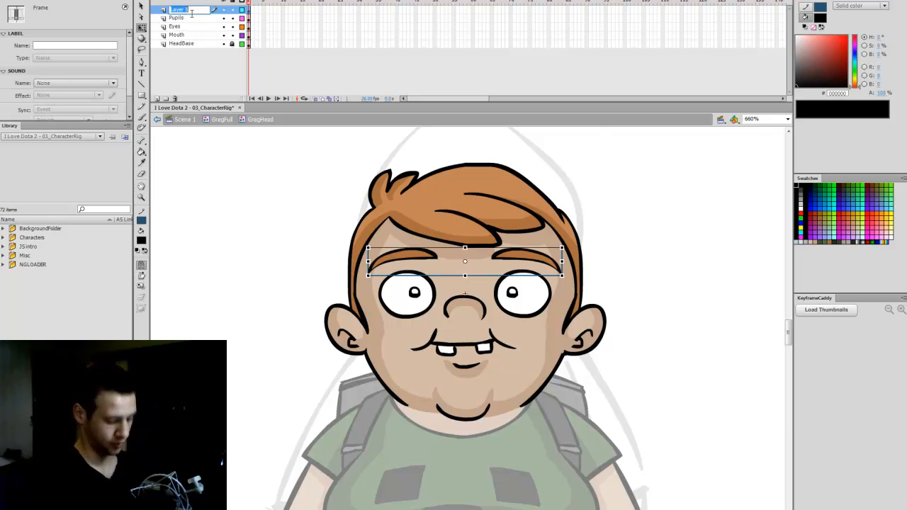
{"action": "type", "text": "Brows"}
{"action": "key", "text": "Return"}
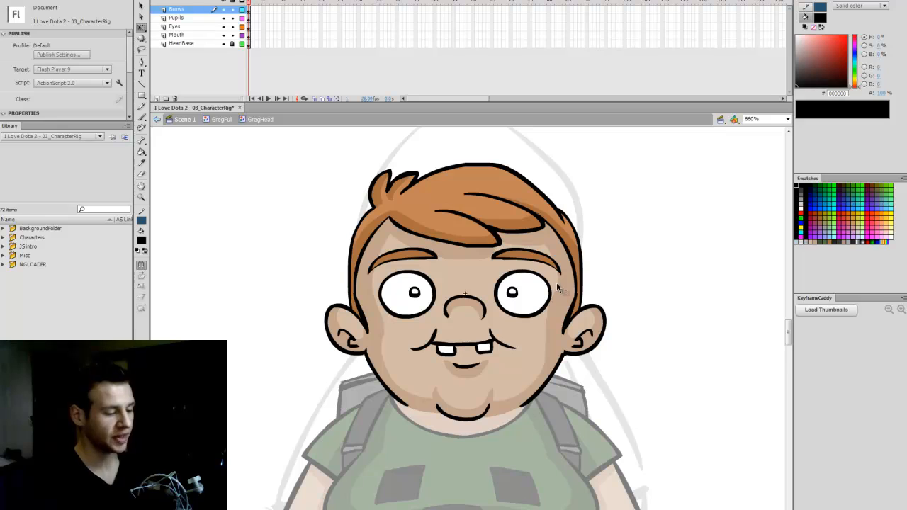
{"action": "key", "text": "ctrl+s"}
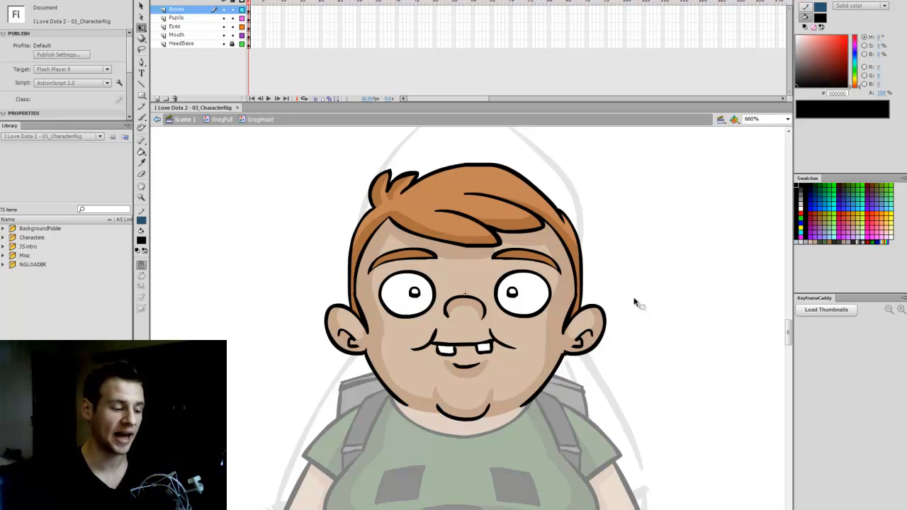
{"action": "left_click", "coordinate": [539, 263]}
{"action": "left_click_drag", "start_coordinate": [548, 276], "coordinate": [542, 297]}
{"action": "key", "text": "ctrl+z"}
{"action": "key", "text": "ctrl+z"}
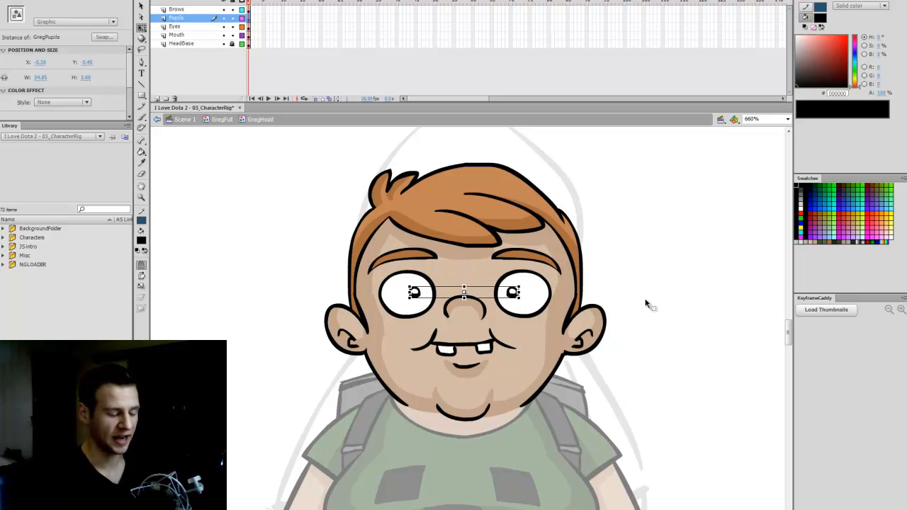
{"action": "left_click", "coordinate": [492, 355]}
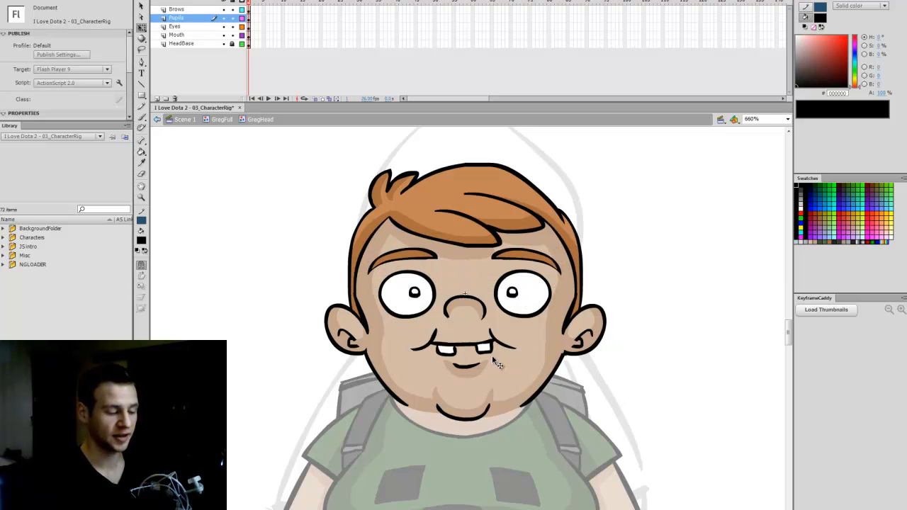
Leave the GregHead symbol and return through GregFull to Scene 1
{"action": "double_click", "coordinate": [666, 263]}
{"action": "left_click", "coordinate": [766, 119]}
{"action": "left_click", "coordinate": [759, 127]}
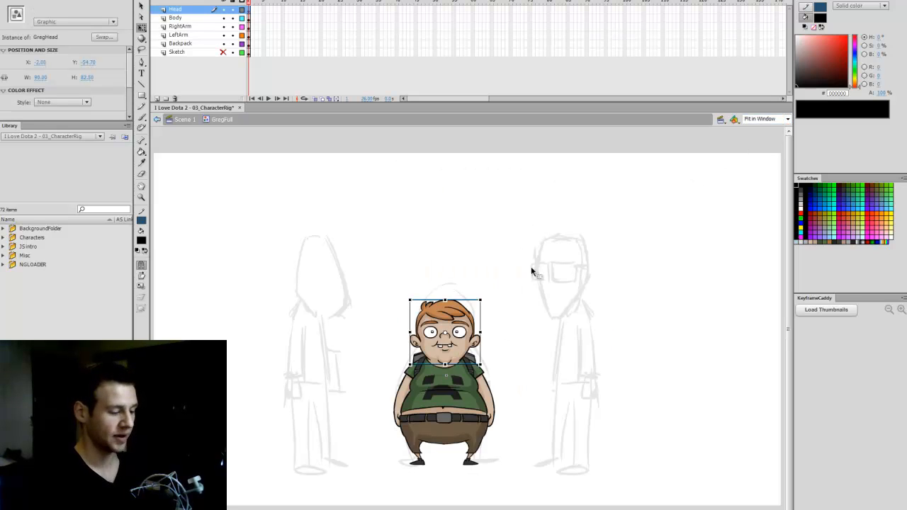
{"action": "key", "text": "ctrl+space"}
{"action": "left_click", "coordinate": [354, 369]}
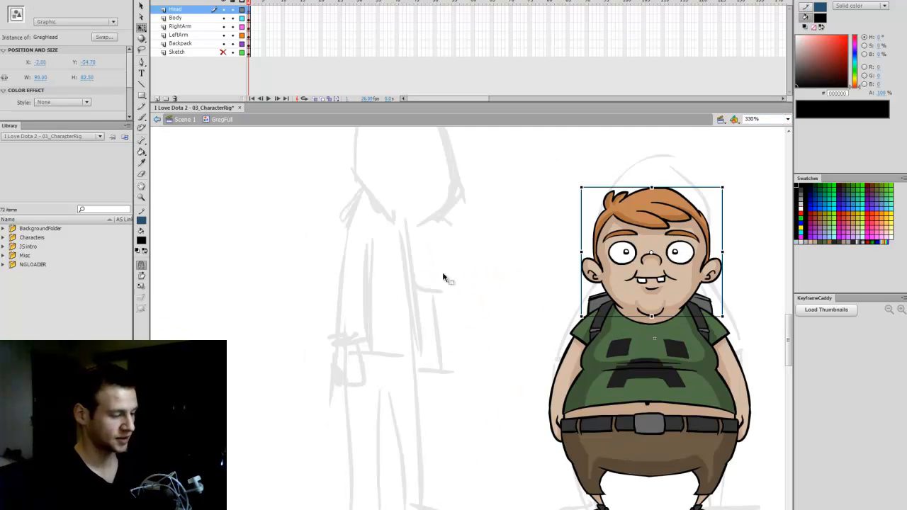
{"action": "double_click", "coordinate": [445, 271]}
Show the Matt layer in Scene 1 and open the MattFull symbol for editing in place
{"action": "scroll", "coordinate": [449, 275], "scroll_direction": "up", "scroll_amount": 3}
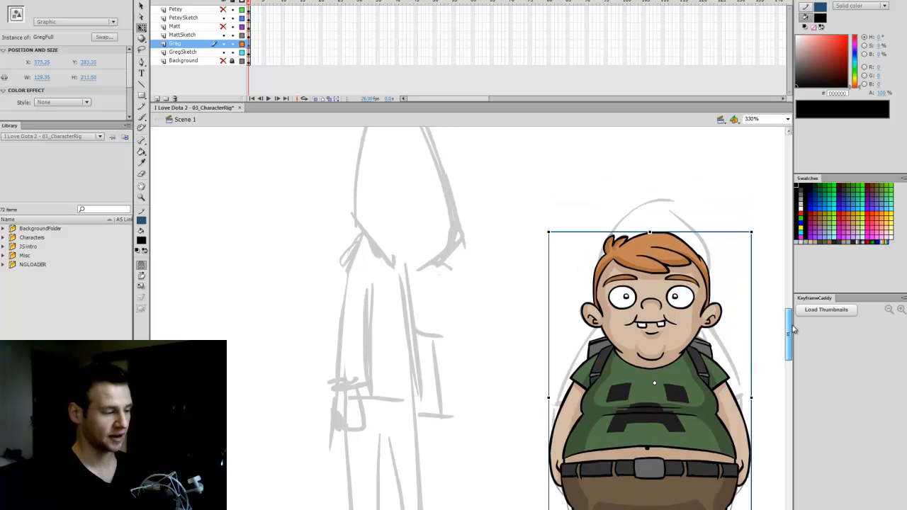
{"action": "left_click", "coordinate": [224, 26]}
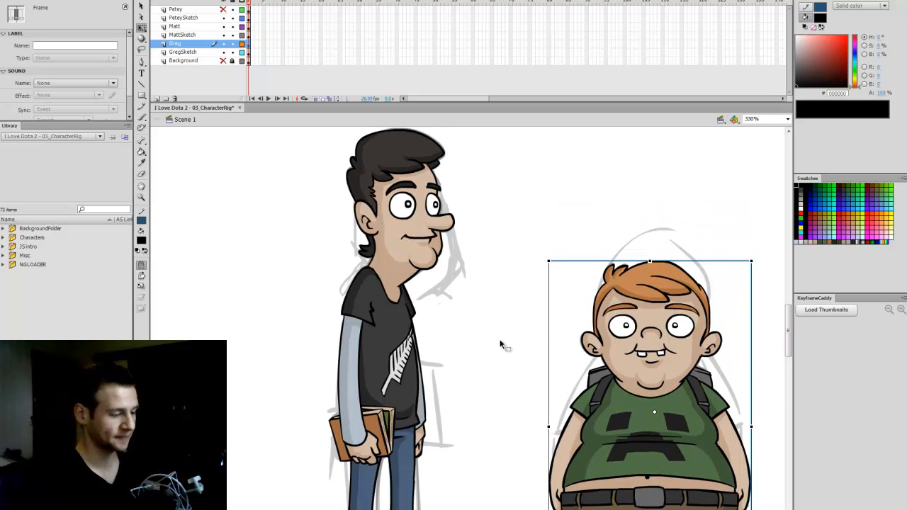
{"action": "left_click", "coordinate": [513, 355]}
{"action": "scroll", "coordinate": [785, 362], "scroll_direction": "down", "scroll_amount": 3}
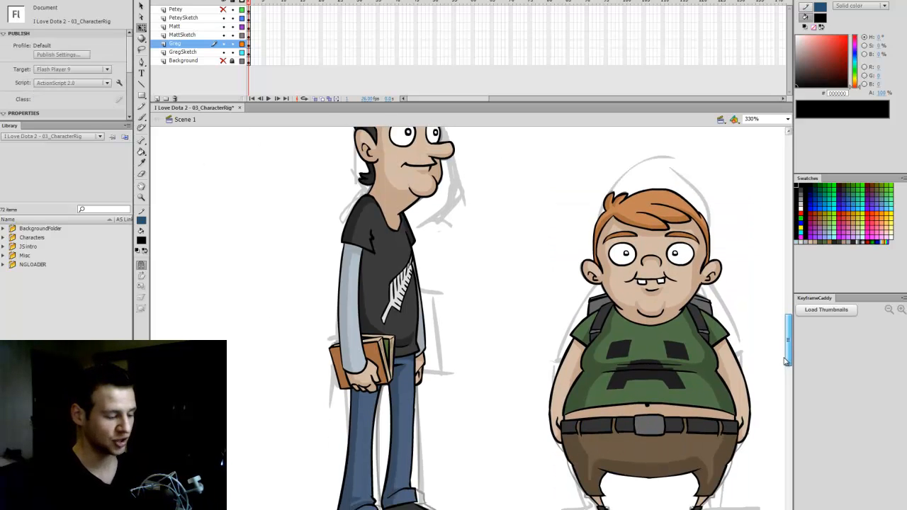
{"action": "scroll", "coordinate": [784, 362], "scroll_direction": "up", "scroll_amount": 4}
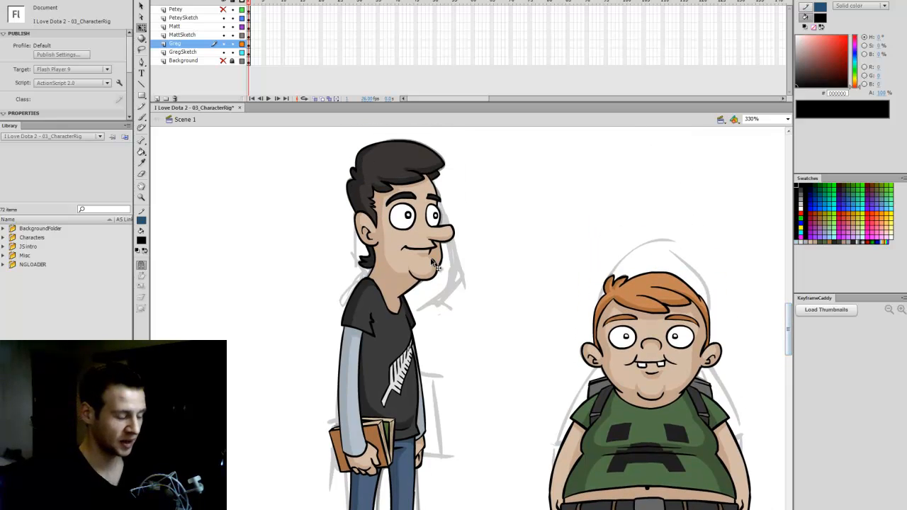
{"action": "left_click", "coordinate": [439, 267]}
{"action": "double_click", "coordinate": [440, 267]}
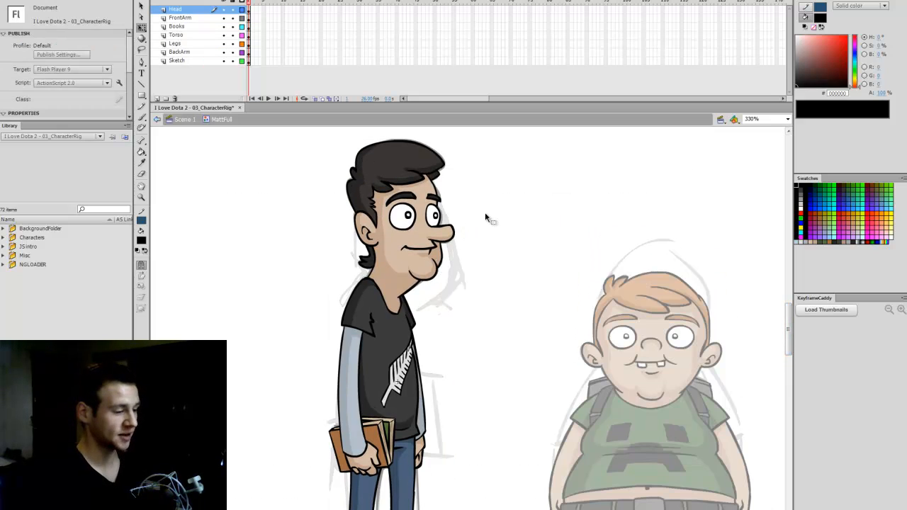
Hide all layers of the MattFull symbol except Sketch and examine the character's full sketch
{"action": "left_click", "coordinate": [224, 1]}
{"action": "scroll", "coordinate": [794, 317], "scroll_direction": "down", "scroll_amount": 5}
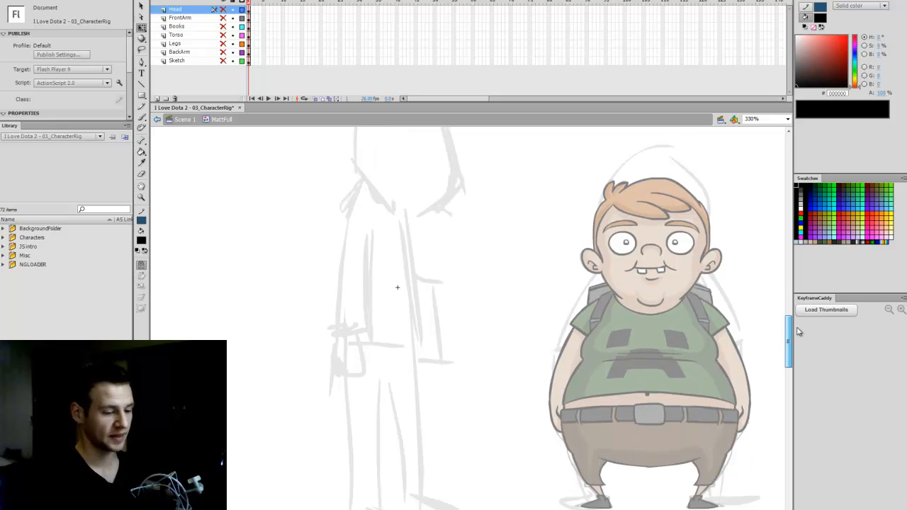
{"action": "left_click", "coordinate": [224, 61]}
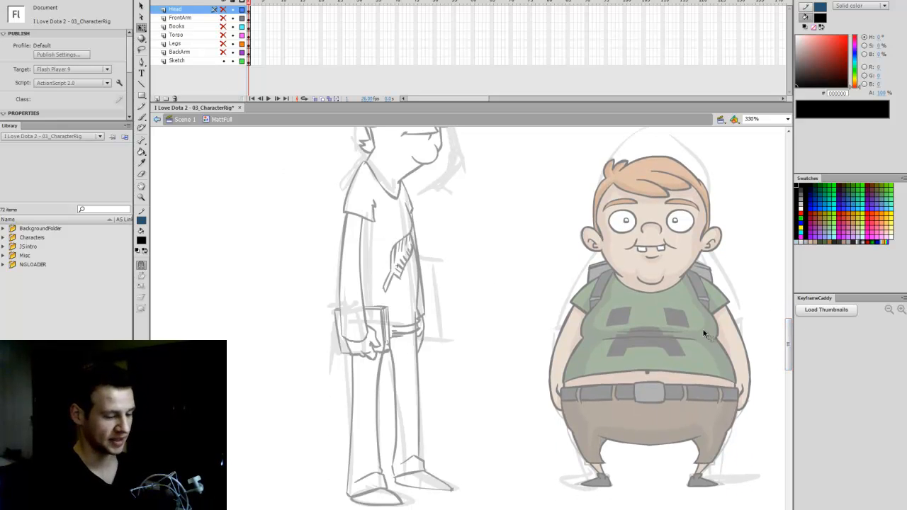
{"action": "scroll", "coordinate": [794, 341], "scroll_direction": "up", "scroll_amount": 4}
{"action": "scroll", "coordinate": [795, 341], "scroll_direction": "up", "scroll_amount": 3}
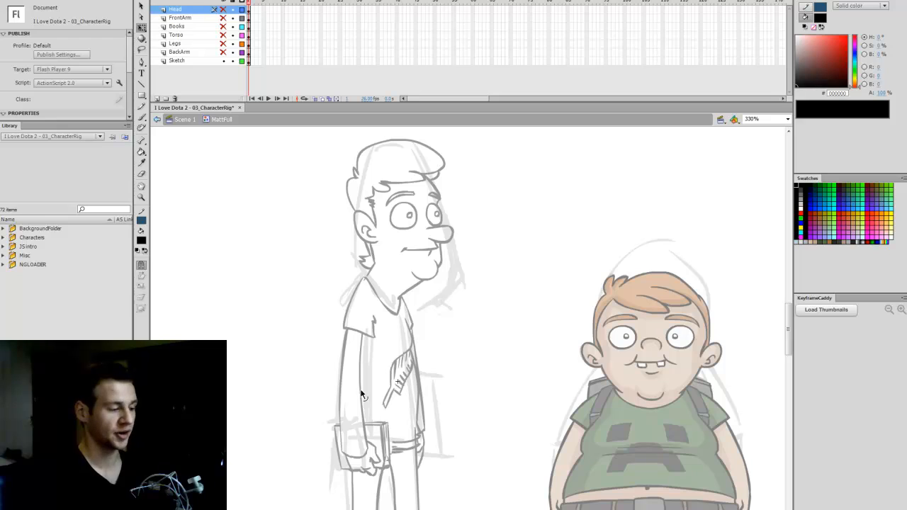
Hide the Sketch layer and show only the Torso layer of the MattFull symbol
{"action": "left_click", "coordinate": [224, 61]}
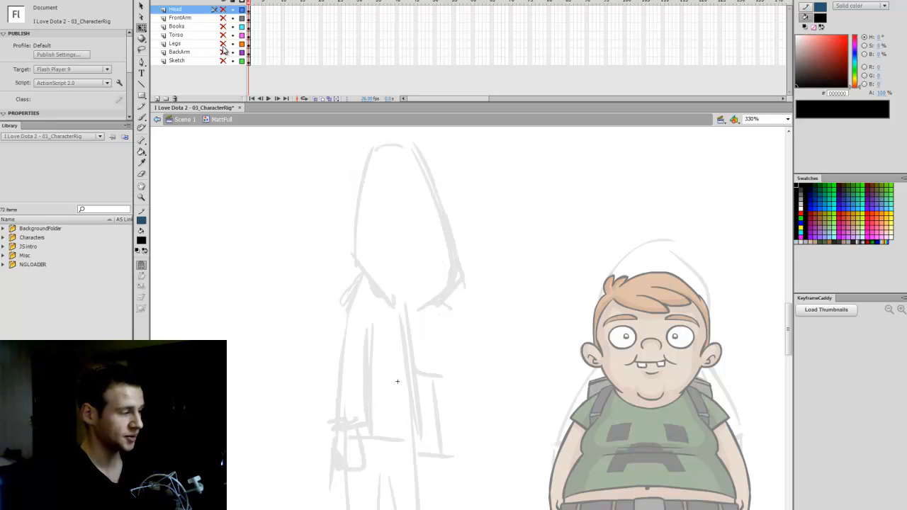
{"action": "left_click", "coordinate": [223, 35]}
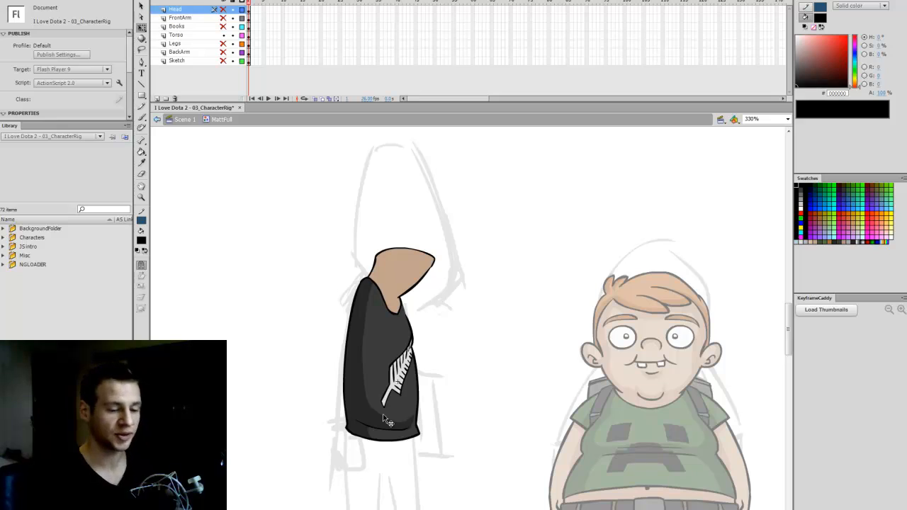
{"action": "scroll", "coordinate": [782, 338], "scroll_direction": "down", "scroll_amount": 3}
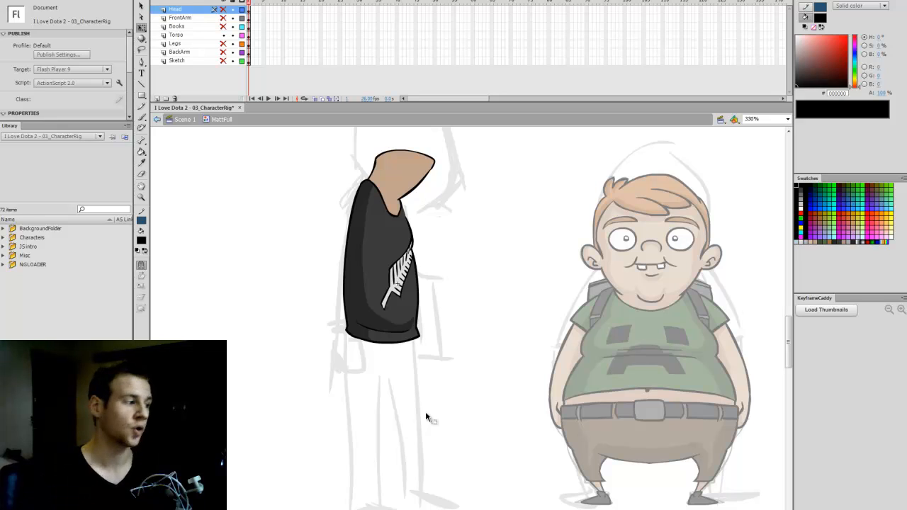
Show the Legs layer and select the legs and torso in turn to check how they overlap at the waist
{"action": "left_click", "coordinate": [223, 44]}
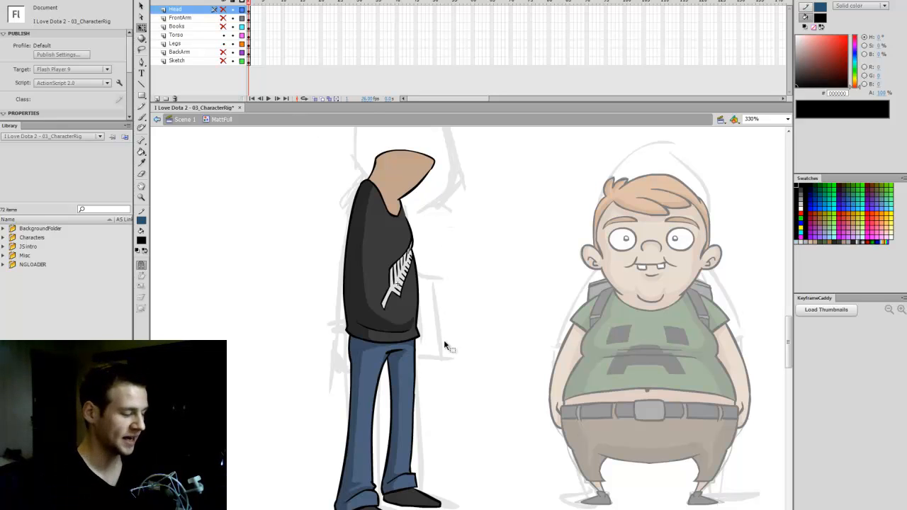
{"action": "scroll", "coordinate": [397, 322], "scroll_direction": "down", "scroll_amount": 1}
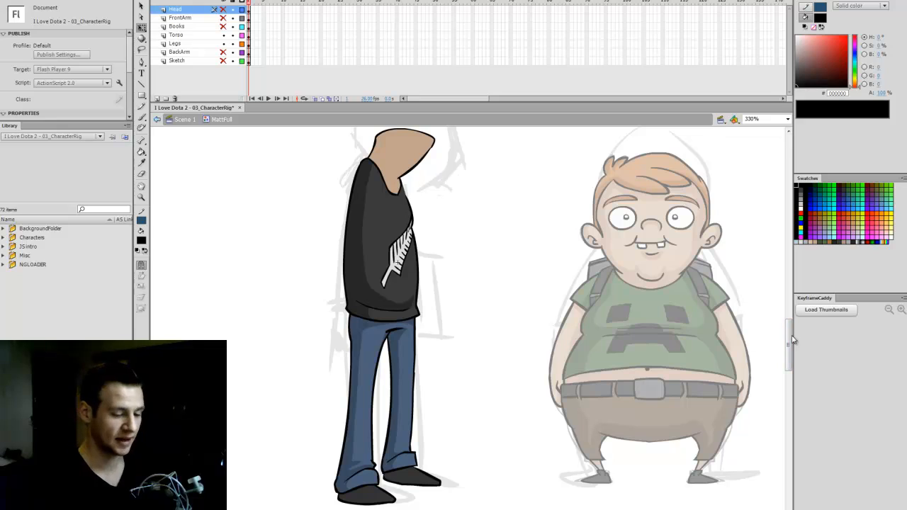
{"action": "scroll", "coordinate": [425, 329], "scroll_direction": "up", "scroll_amount": 1}
{"action": "left_click", "coordinate": [413, 294]}
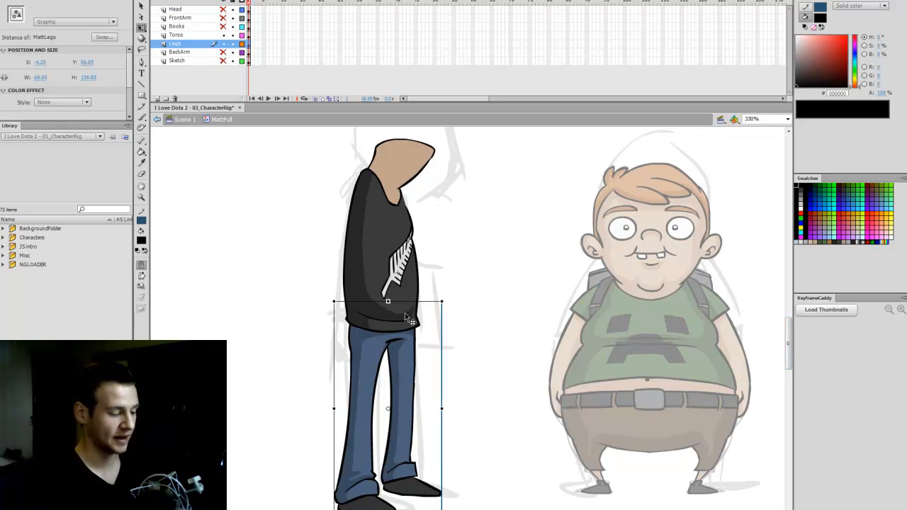
{"action": "left_click", "coordinate": [446, 268]}
{"action": "scroll", "coordinate": [780, 330], "scroll_direction": "up", "scroll_amount": 1}
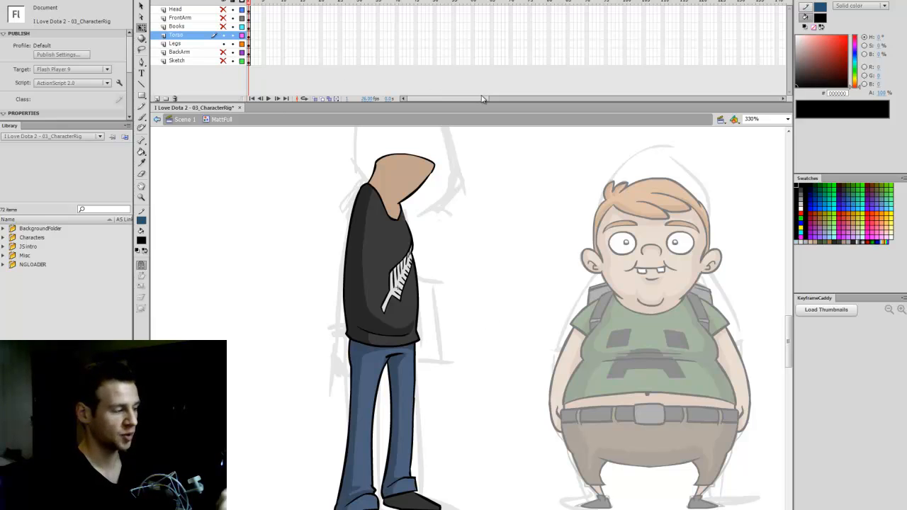
Show the BackArm layer of the MattFull symbol, move the back arm clear of the torso to view it whole, and undo the move
{"action": "left_click", "coordinate": [223, 53]}
{"action": "left_click", "coordinate": [423, 346]}
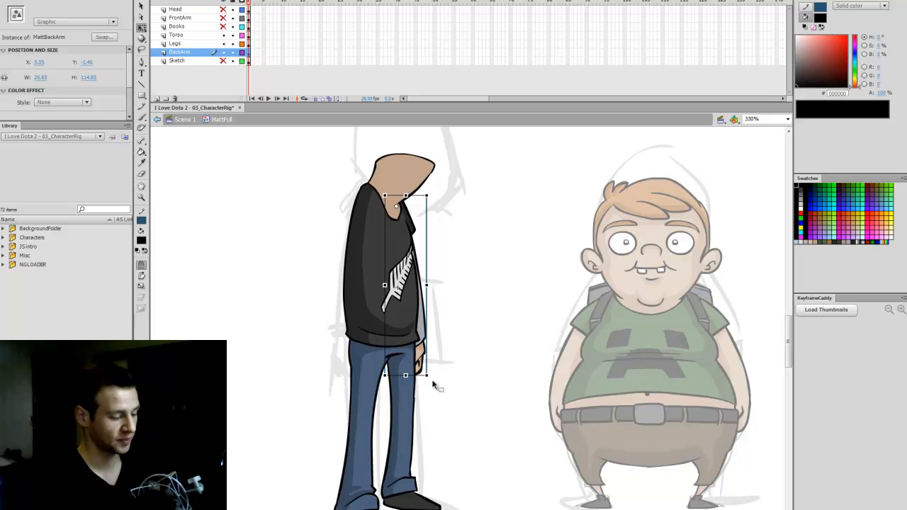
{"action": "left_click", "coordinate": [439, 298]}
{"action": "left_click_drag", "start_coordinate": [423, 323], "coordinate": [483, 324]}
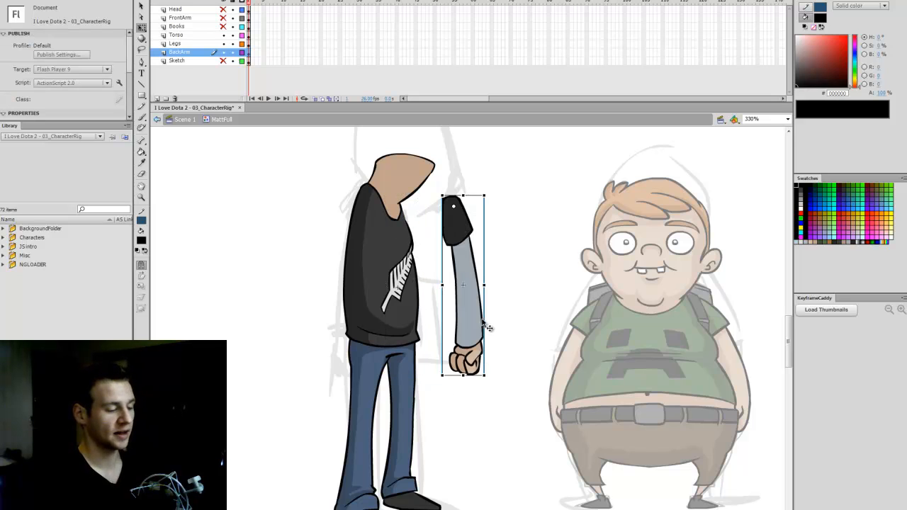
{"action": "key", "text": "ctrl+z"}
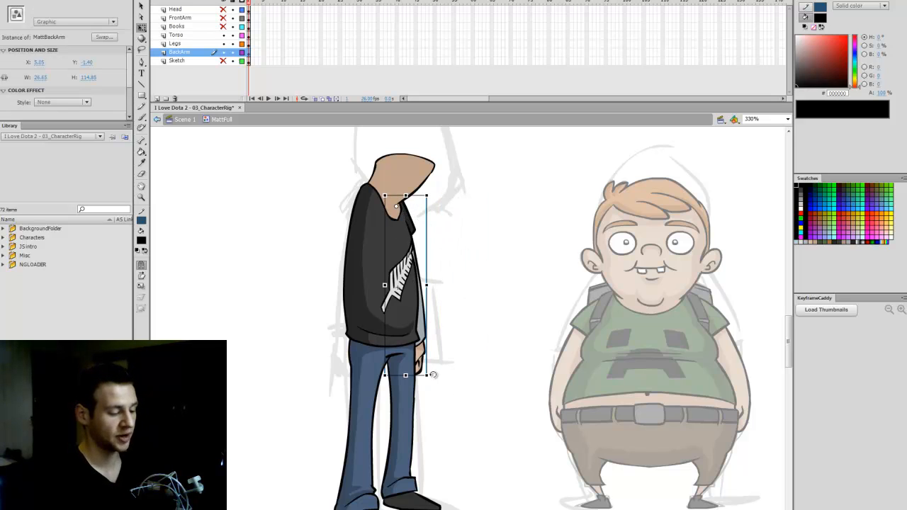
Test rotating Matt's back arm outward around its shoulder pivot, undoing each rotation
{"action": "left_click_drag", "start_coordinate": [434, 374], "coordinate": [557, 324]}
{"action": "key", "text": "ctrl+z"}
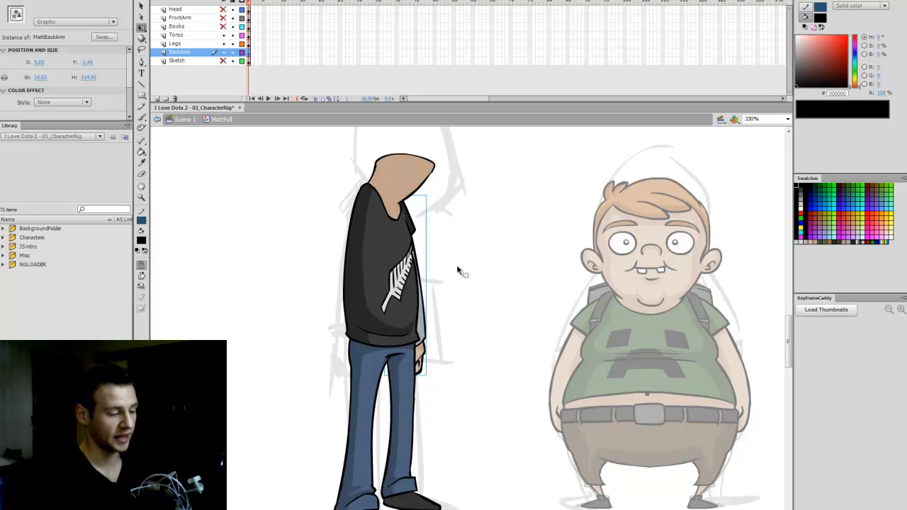
{"action": "left_click_drag", "start_coordinate": [429, 377], "coordinate": [484, 363]}
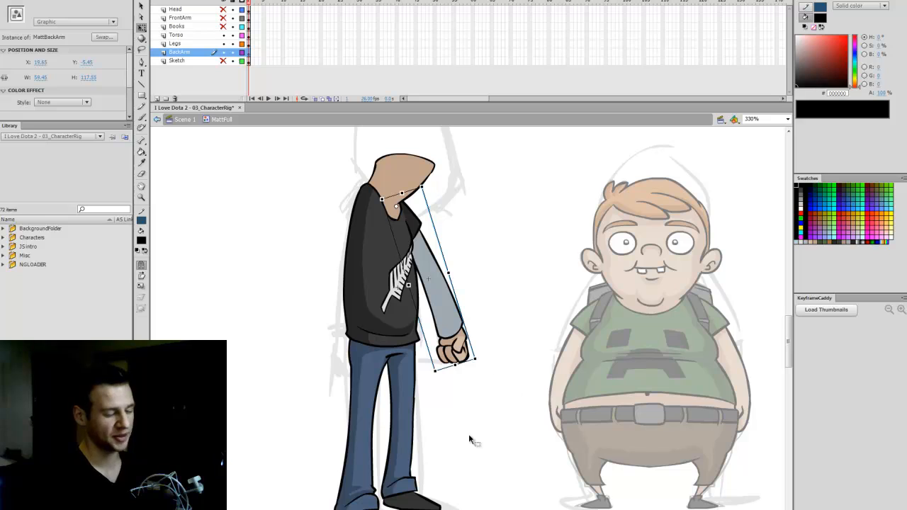
{"action": "key", "text": "ctrl+z"}
{"action": "left_click", "coordinate": [456, 368]}
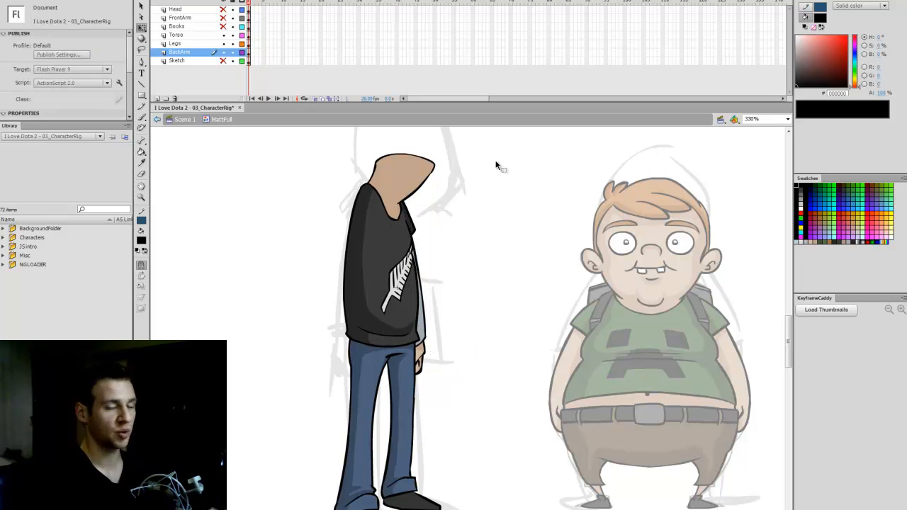
Save the document and switch from the MattFull symbol to editing the GregFull symbol in place
{"action": "key", "text": "ctrl+s"}
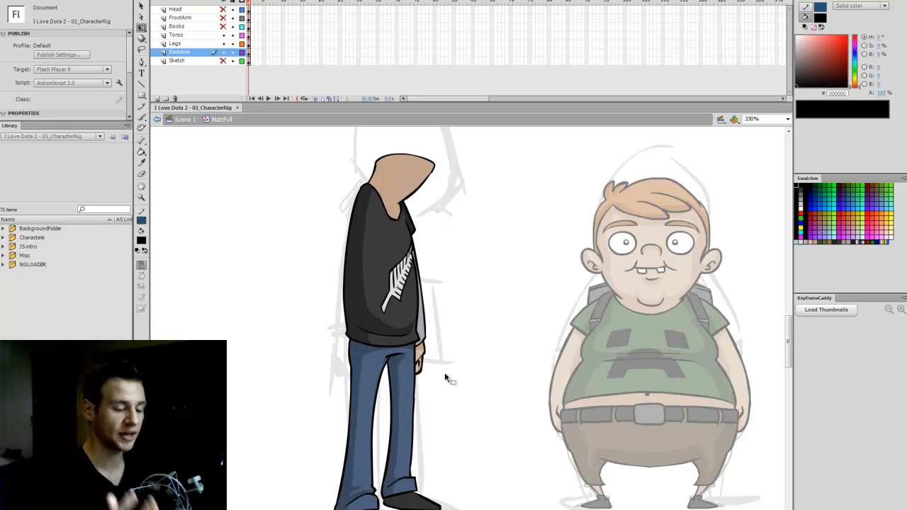
{"action": "double_click", "coordinate": [538, 364]}
{"action": "double_click", "coordinate": [620, 361]}
Test rotating Greg's right and left arms in turn around their shoulder pivots, undoing each rotation
{"action": "left_click", "coordinate": [575, 337]}
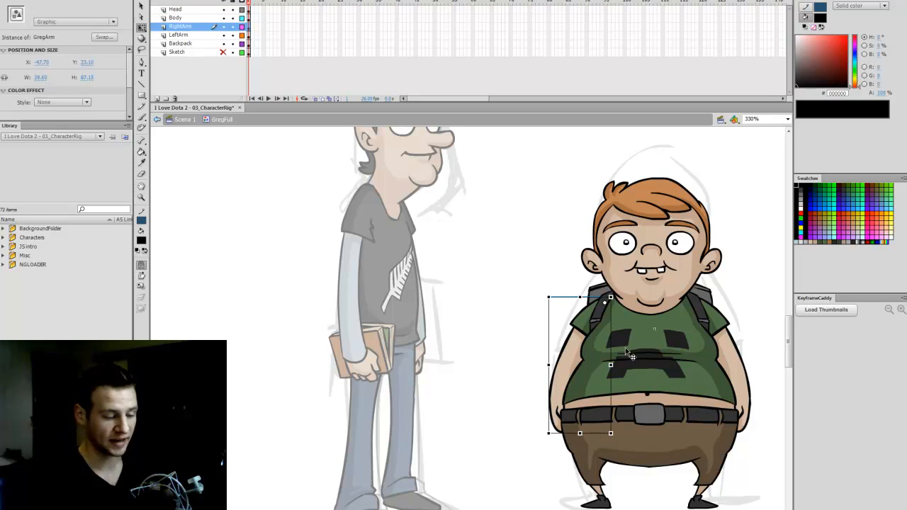
{"action": "left_click_drag", "start_coordinate": [614, 429], "coordinate": [518, 487]}
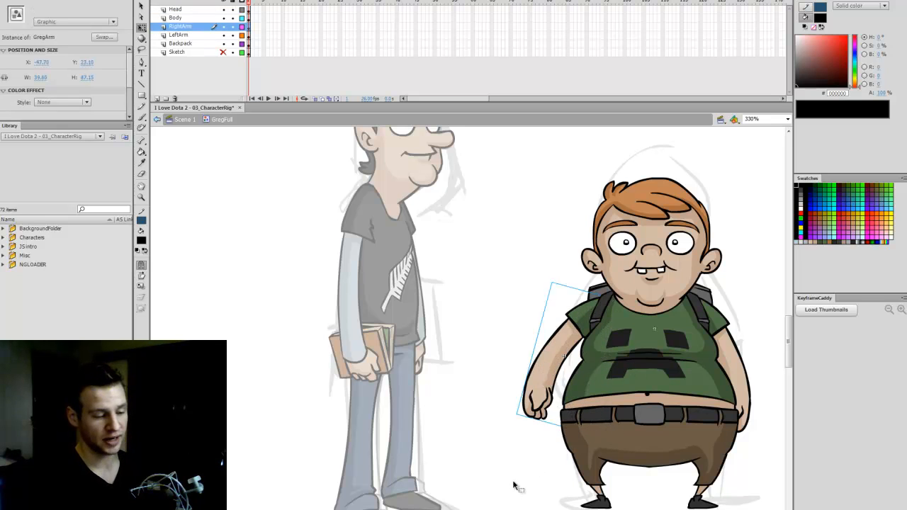
{"action": "key", "text": "ctrl+z"}
{"action": "left_click", "coordinate": [735, 347]}
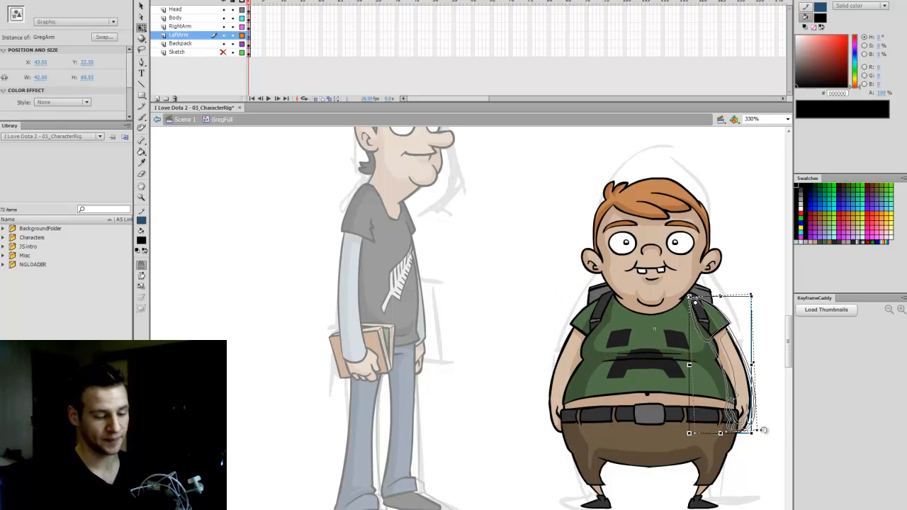
{"action": "left_click_drag", "start_coordinate": [762, 429], "coordinate": [780, 415]}
{"action": "key", "text": "ctrl+z"}
Test tilting Greg's head around the pivot at its chin, undoing each change
{"action": "left_click", "coordinate": [653, 248]}
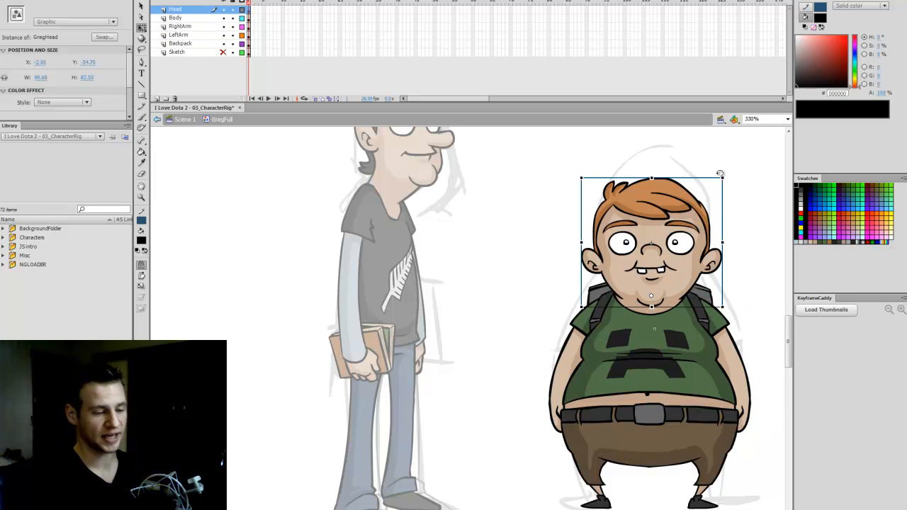
{"action": "left_click_drag", "start_coordinate": [728, 175], "coordinate": [750, 203]}
{"action": "key", "text": "ctrl+z"}
{"action": "key", "text": "ctrl+z"}
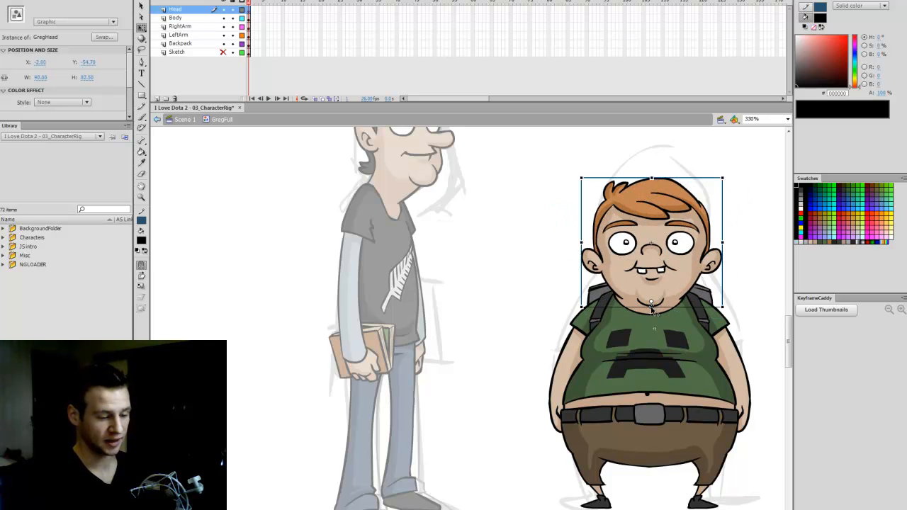
{"action": "mouse_move", "coordinate": [726, 175]}
{"action": "left_mouse_down"}
{"action": "mouse_move", "coordinate": [755, 195]}
{"action": "mouse_move", "coordinate": [735, 170]}
{"action": "left_mouse_up"}
{"action": "key", "text": "ctrl+z"}
{"action": "key", "text": "ctrl+z"}
Return to Scene 1 and reopen the MattFull symbol for editing in place
{"action": "left_click", "coordinate": [495, 348]}
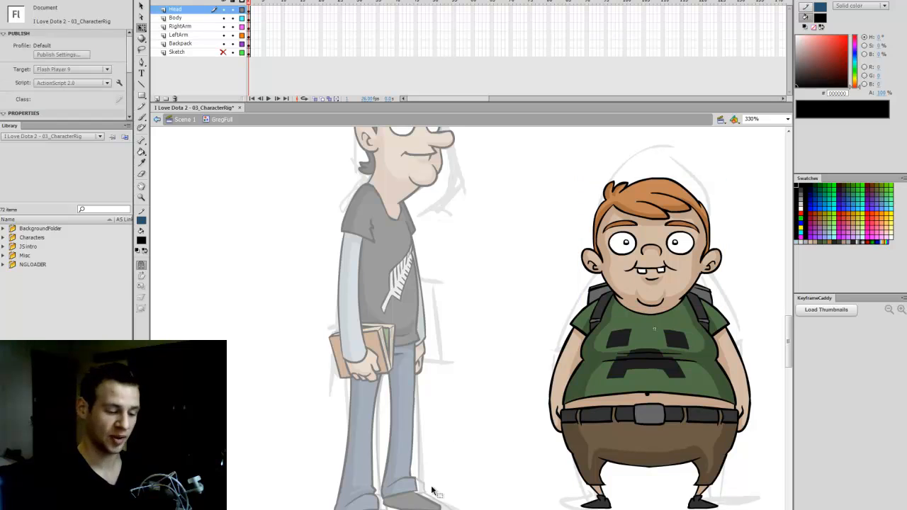
{"action": "double_click", "coordinate": [500, 317]}
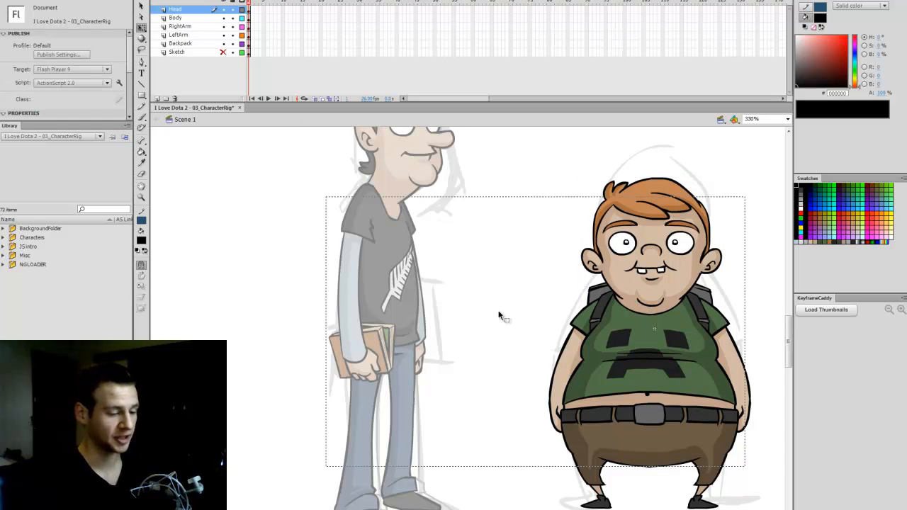
{"action": "left_click", "coordinate": [408, 310]}
{"action": "double_click", "coordinate": [408, 309]}
{"action": "scroll", "coordinate": [751, 319], "scroll_direction": "up", "scroll_amount": 2}
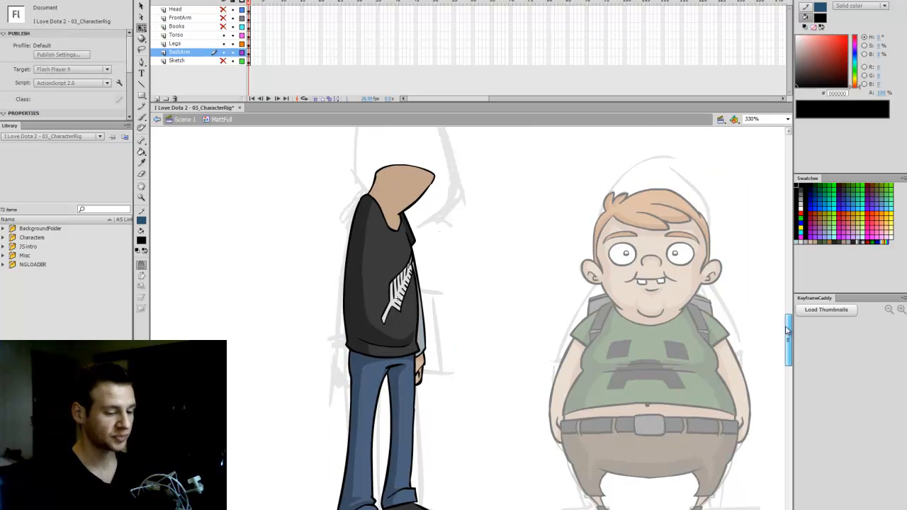
Show the Books and FrontArm layers of MattFull, and test rotating the front arm around its shoulder before undoing it
{"action": "left_click", "coordinate": [222, 26]}
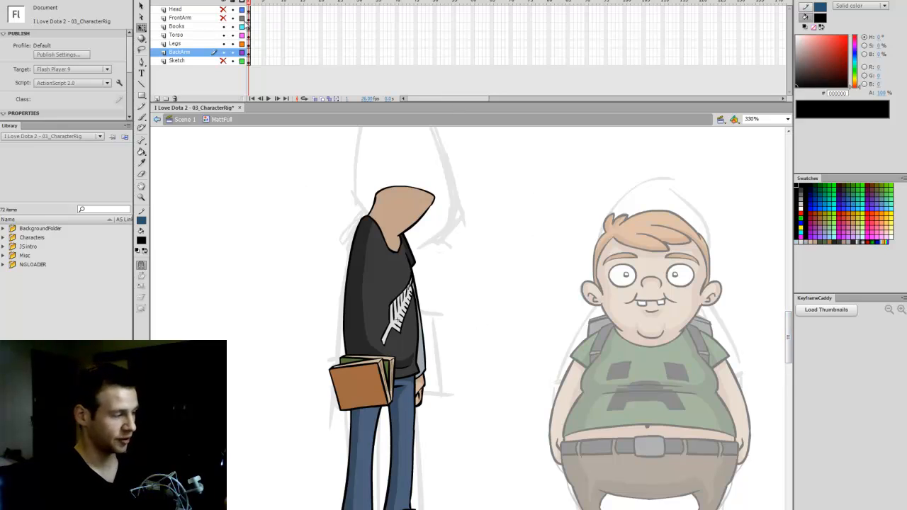
{"action": "left_click", "coordinate": [222, 18]}
{"action": "left_click", "coordinate": [365, 395]}
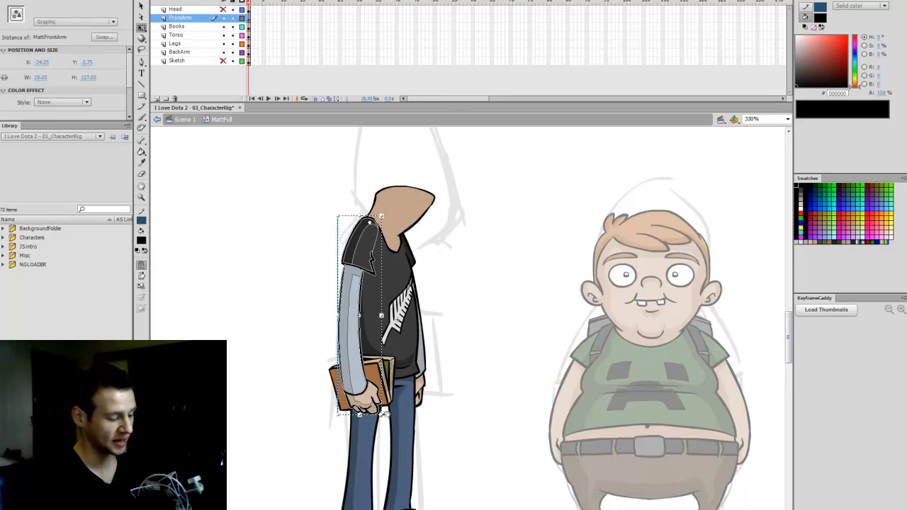
{"action": "left_click_drag", "start_coordinate": [339, 416], "coordinate": [279, 426]}
{"action": "key", "text": "ctrl+z"}
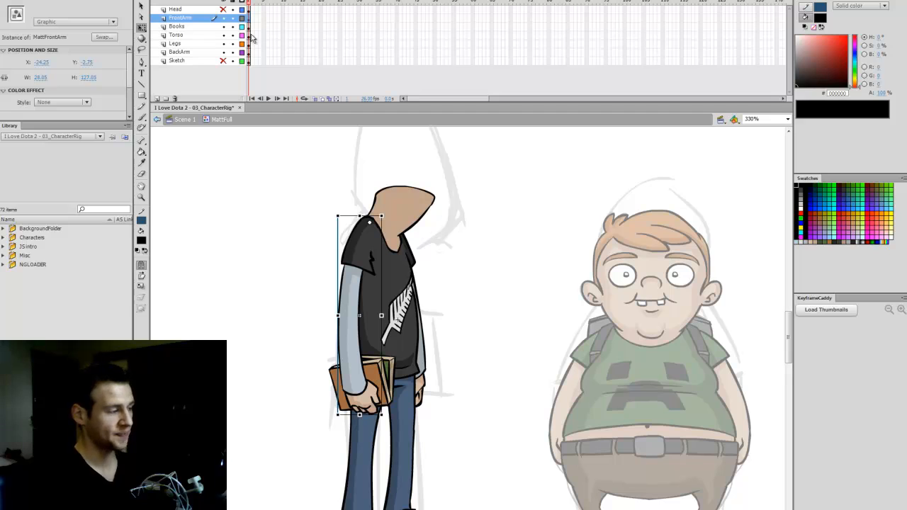
Show the Head layer of the MattFull symbol
{"action": "left_click", "coordinate": [223, 9]}
{"action": "left_click", "coordinate": [534, 231]}
{"action": "scroll", "coordinate": [585, 287], "scroll_direction": "up", "scroll_amount": 4}
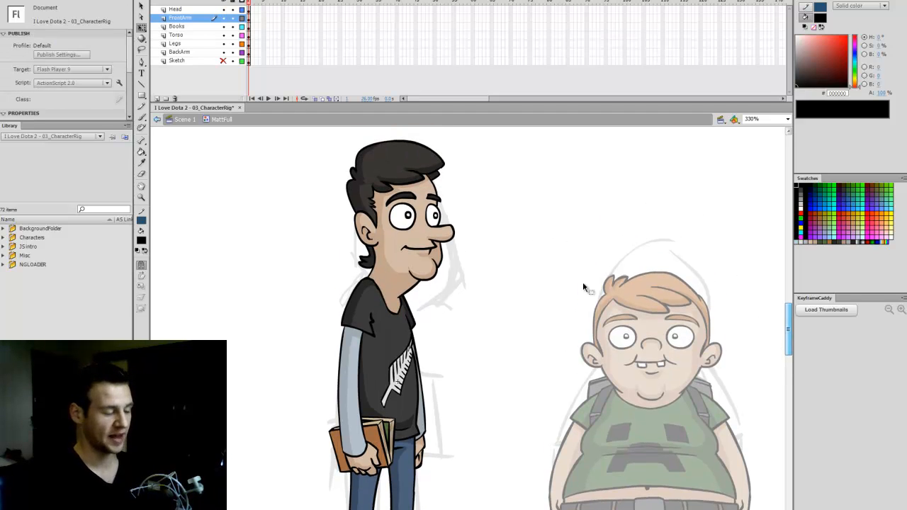
Test tilting Matt's head forward over the neck, undoing each rotation
{"action": "left_click", "coordinate": [441, 249]}
{"action": "left_click_drag", "start_coordinate": [462, 139], "coordinate": [525, 197]}
{"action": "key", "text": "ctrl+z"}
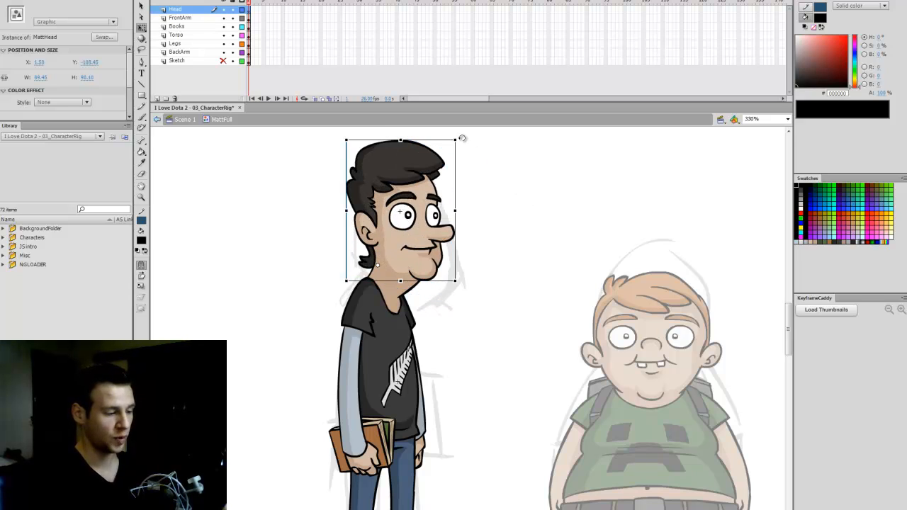
{"action": "left_click_drag", "start_coordinate": [462, 139], "coordinate": [486, 193]}
{"action": "key", "text": "ctrl+z"}
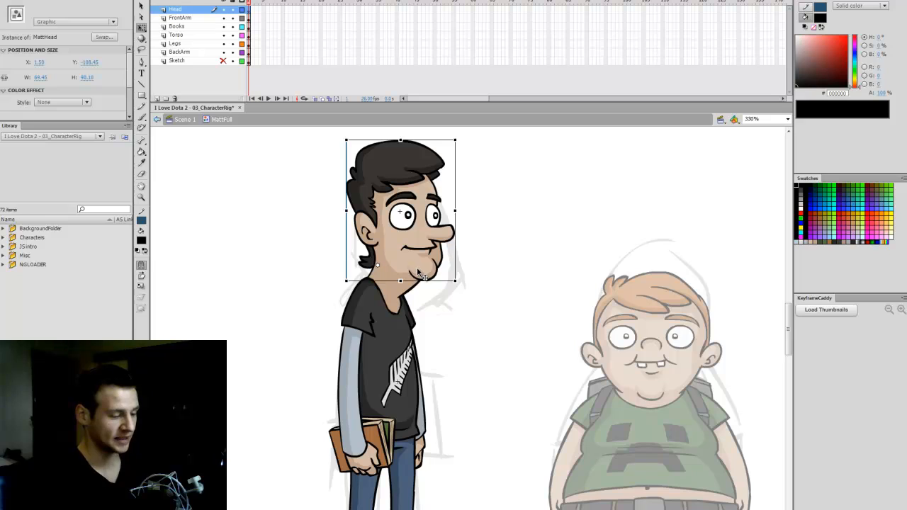
Hide the layers from FrontArm through BackArm to examine Matt's head on its own, and show them again
{"action": "left_click_drag", "start_coordinate": [224, 17], "coordinate": [226, 52]}
{"action": "left_click", "coordinate": [472, 281]}
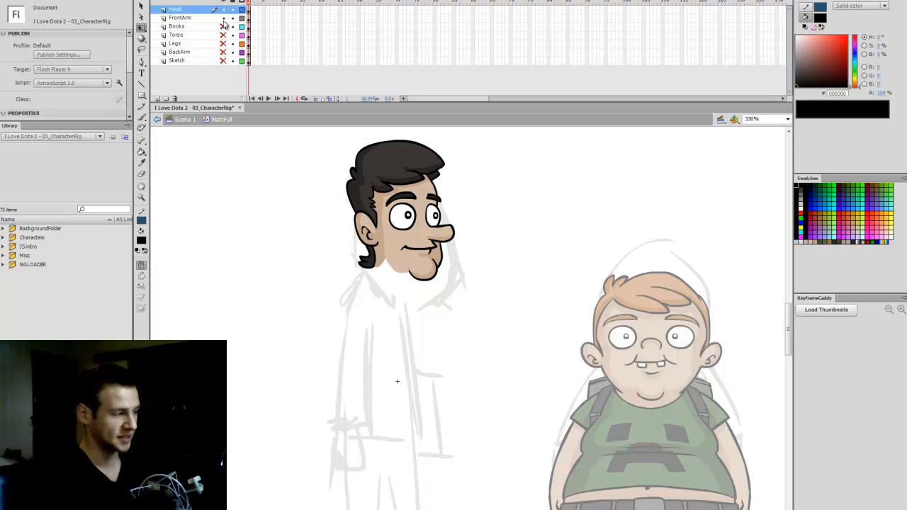
{"action": "left_click_drag", "start_coordinate": [223, 24], "coordinate": [225, 53]}
Test rotating Matt's head forward and backward around the pivot at the base of the skull, undoing each rotation
{"action": "left_click", "coordinate": [432, 259]}
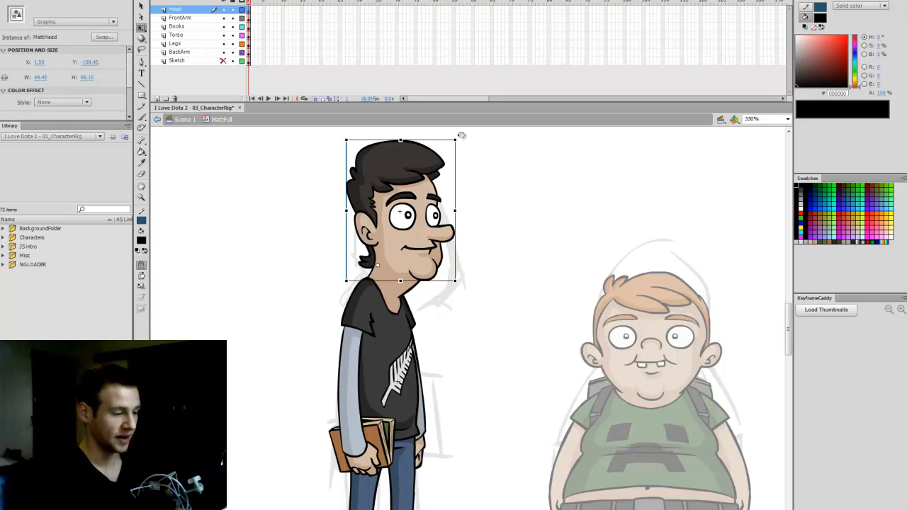
{"action": "left_click_drag", "start_coordinate": [462, 133], "coordinate": [539, 173]}
{"action": "key", "text": "ctrl+z"}
{"action": "left_click_drag", "start_coordinate": [458, 138], "coordinate": [435, 128]}
{"action": "key", "text": "ctrl+z"}
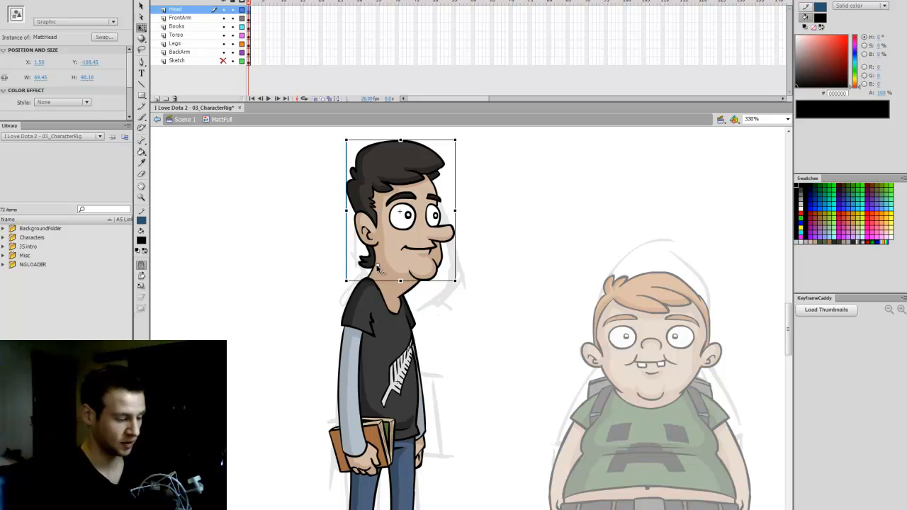
{"action": "left_click_drag", "start_coordinate": [457, 139], "coordinate": [500, 181]}
{"action": "key", "text": "ctrl+z"}
{"action": "left_click_drag", "start_coordinate": [458, 136], "coordinate": [428, 128]}
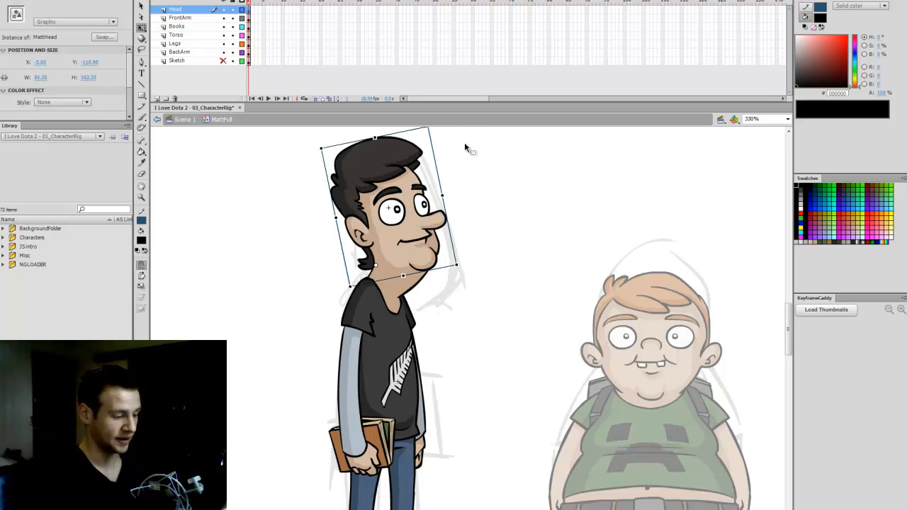
{"action": "key", "text": "ctrl+z"}
{"action": "left_click", "coordinate": [495, 244]}
Open the MattHead symbol for editing in place and hide all five of its layers
{"action": "left_click", "coordinate": [438, 260]}
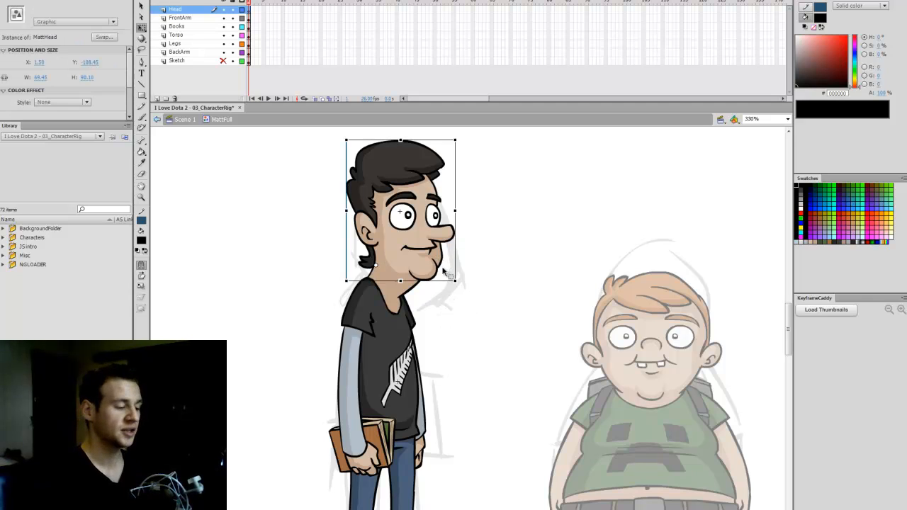
{"action": "double_click", "coordinate": [435, 251]}
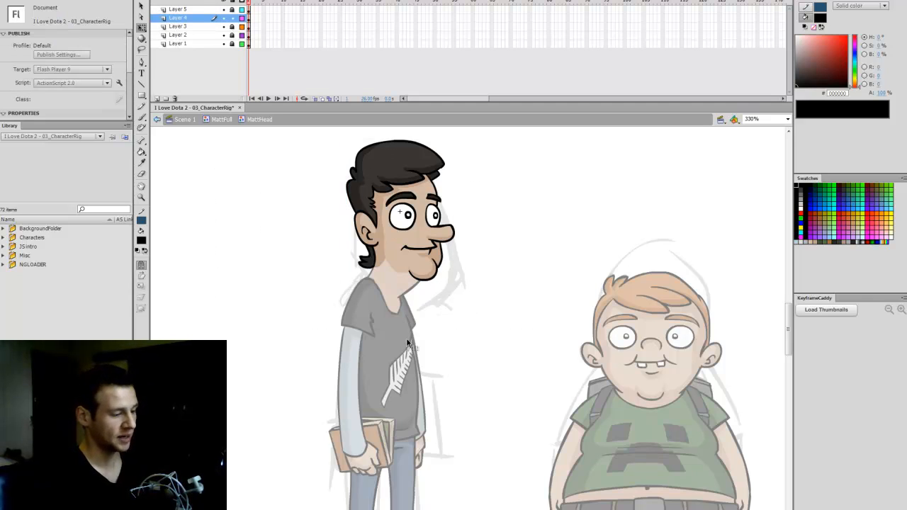
{"action": "left_click_drag", "start_coordinate": [224, 9], "coordinate": [223, 43]}
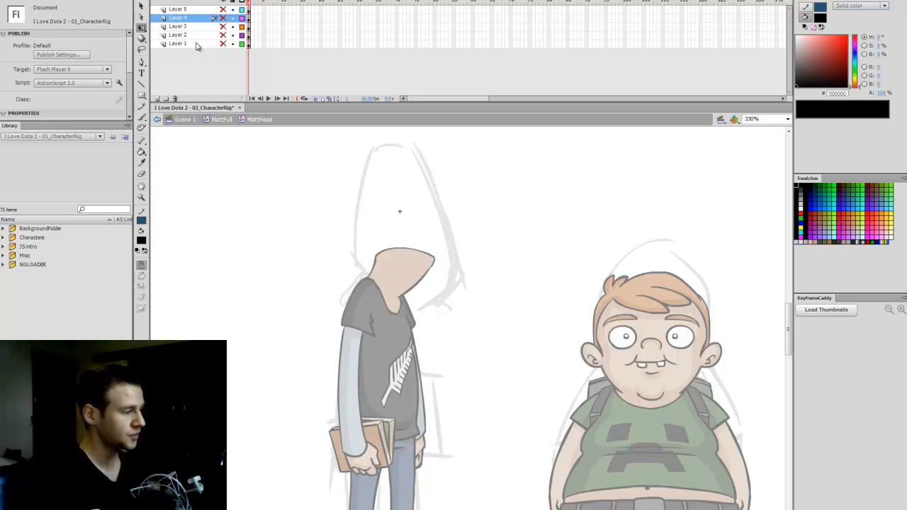
Show Layer 1 of the MattHead symbol and rename it HeadBase
{"action": "left_click", "coordinate": [223, 43]}
{"action": "double_click", "coordinate": [191, 44]}
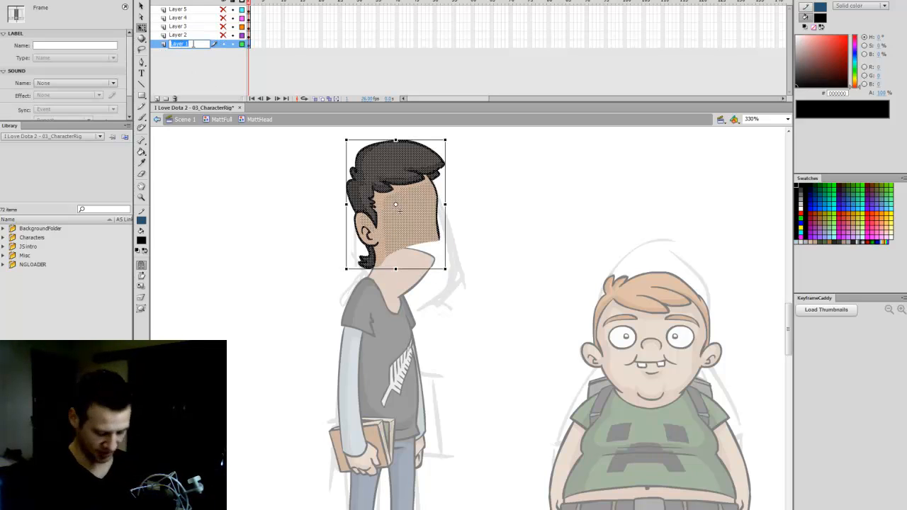
{"action": "type", "text": "HeadBase"}
{"action": "key", "text": "Return"}
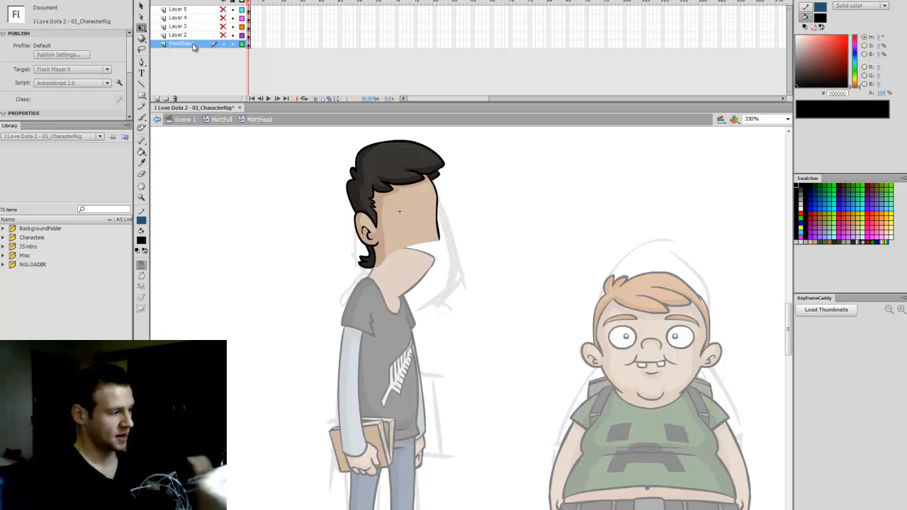
Show Layer 2 of the MattHead symbol and rename it Mouth
{"action": "left_click", "coordinate": [223, 34]}
{"action": "double_click", "coordinate": [180, 34]}
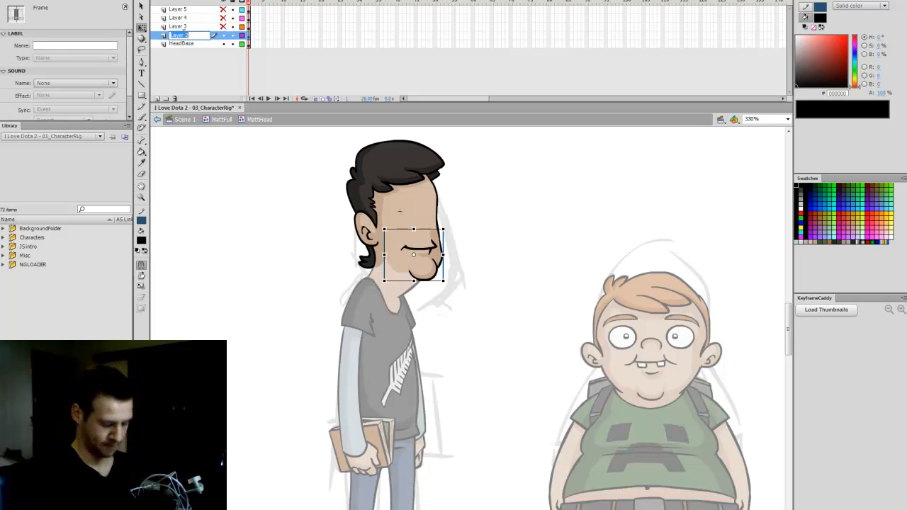
{"action": "type", "text": "Mouth"}
{"action": "key", "text": "Return"}
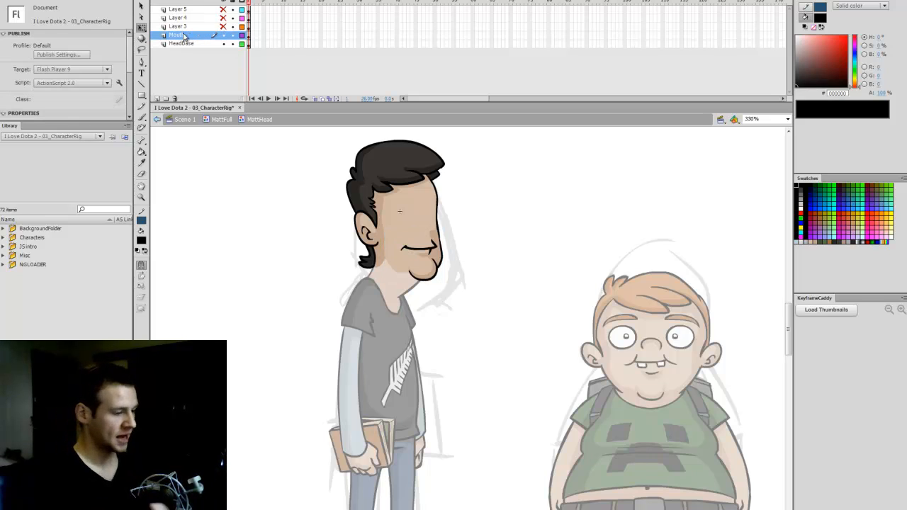
Hide the HeadBase layer to examine the mouth artwork alone, and show it again to compare both parts
{"action": "left_click", "coordinate": [224, 44]}
{"action": "left_click", "coordinate": [426, 257]}
{"action": "left_click", "coordinate": [464, 265]}
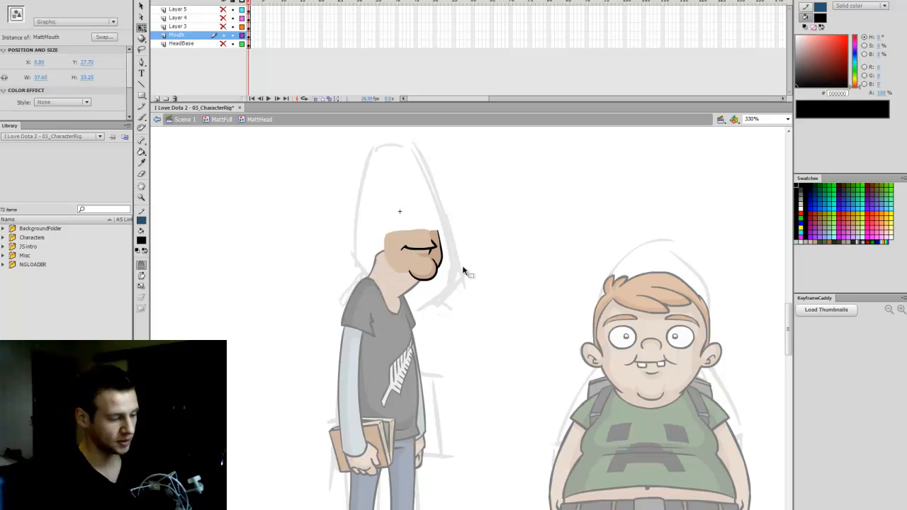
{"action": "left_click", "coordinate": [223, 43]}
{"action": "left_click", "coordinate": [429, 204]}
{"action": "left_click", "coordinate": [297, 61]}
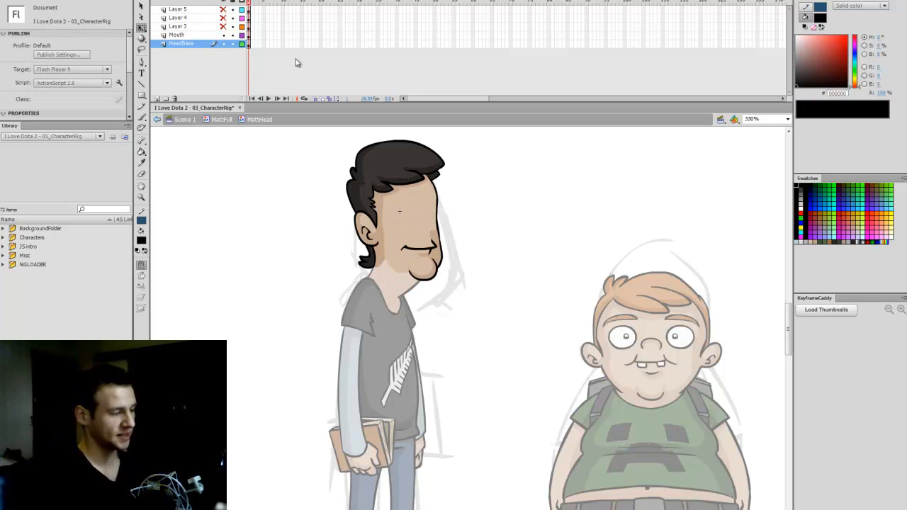
Lock the HeadBase layer, show Layer 3 and select its artwork
{"action": "left_click", "coordinate": [232, 44]}
{"action": "left_click", "coordinate": [224, 26]}
{"action": "left_click", "coordinate": [251, 26]}
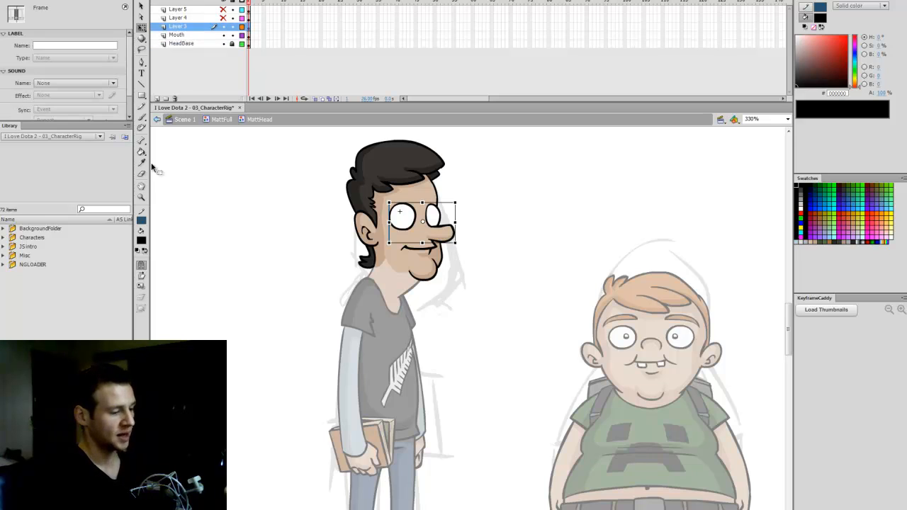
Rename Layer 3 of the MattHead symbol as Eyes, then hide and show it again to check its artwork
{"action": "double_click", "coordinate": [179, 27]}
{"action": "type", "text": "Eyes"}
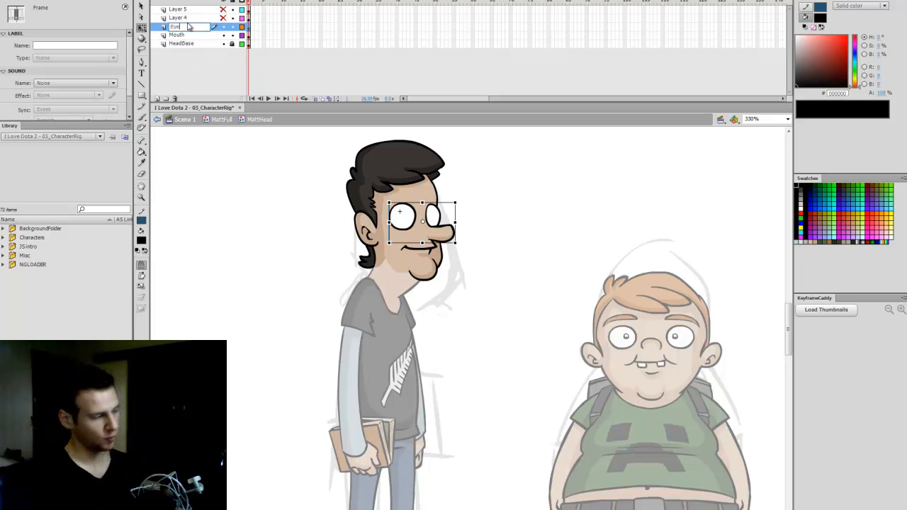
{"action": "key", "text": "Return"}
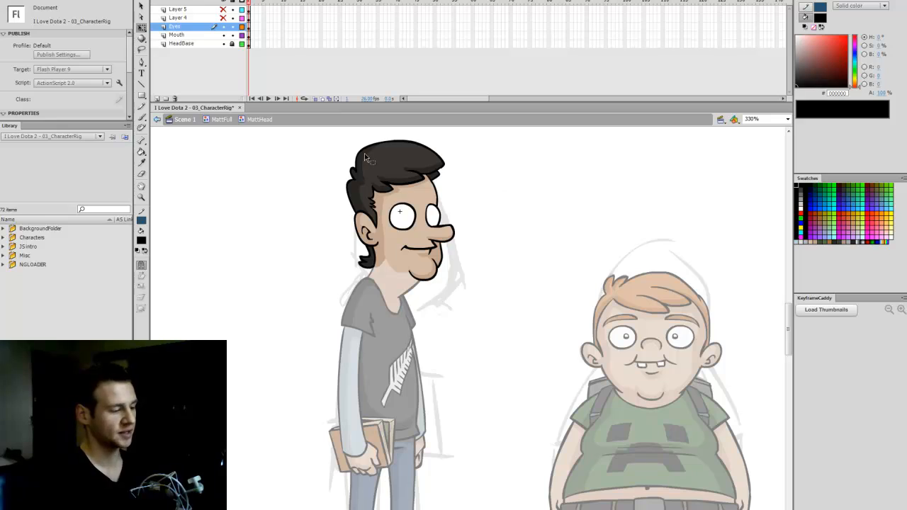
{"action": "left_click", "coordinate": [224, 26]}
{"action": "left_click", "coordinate": [224, 26]}
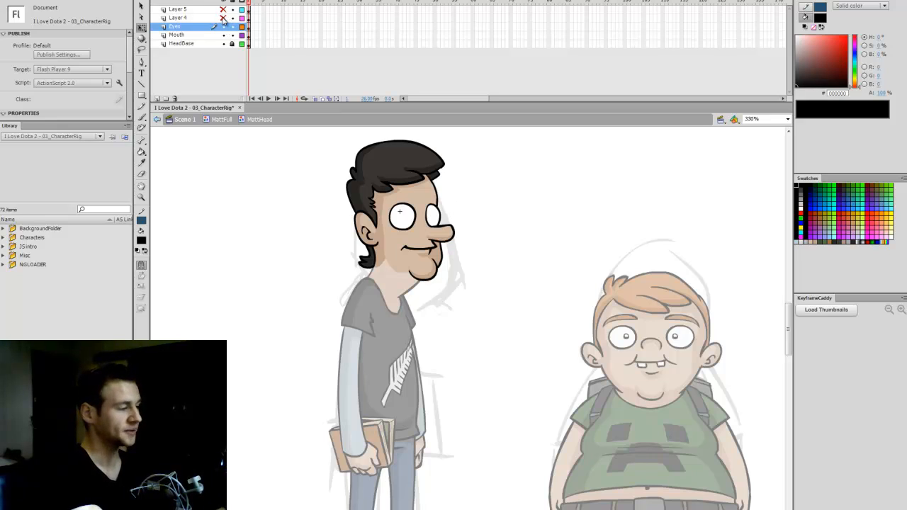
Show Layer 4 of the MattHead symbol and rename it Pupils
{"action": "left_click", "coordinate": [223, 18]}
{"action": "double_click", "coordinate": [187, 18]}
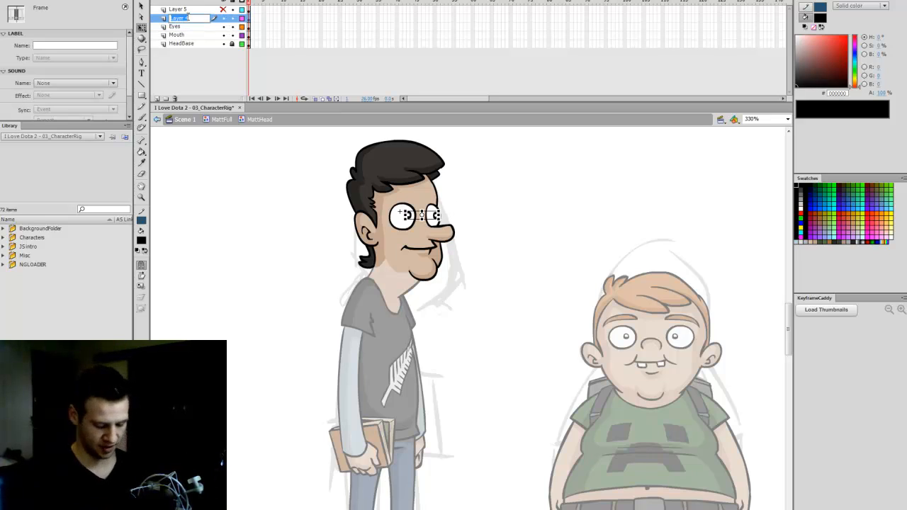
{"action": "type", "text": "Pupils"}
{"action": "key", "text": "Return"}
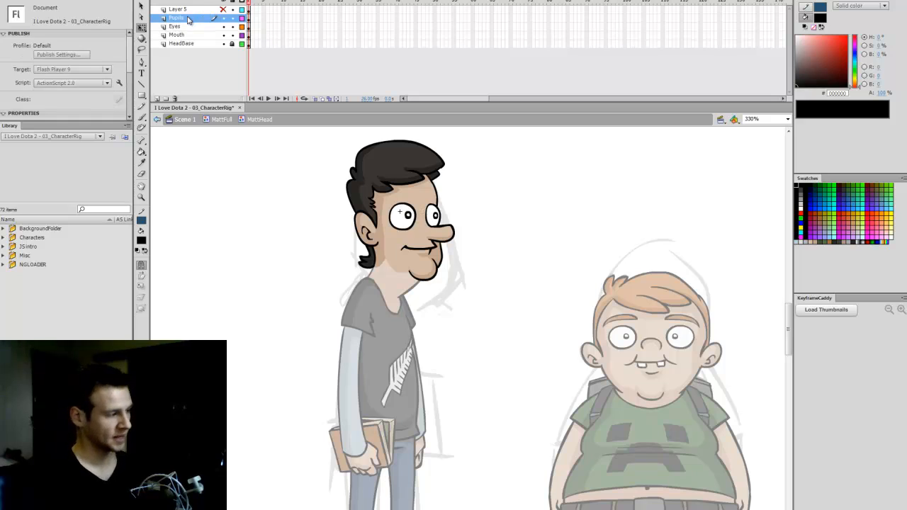
Show Layer 5 of the MattHead symbol and rename it Brows
{"action": "left_click", "coordinate": [224, 8]}
{"action": "double_click", "coordinate": [191, 9]}
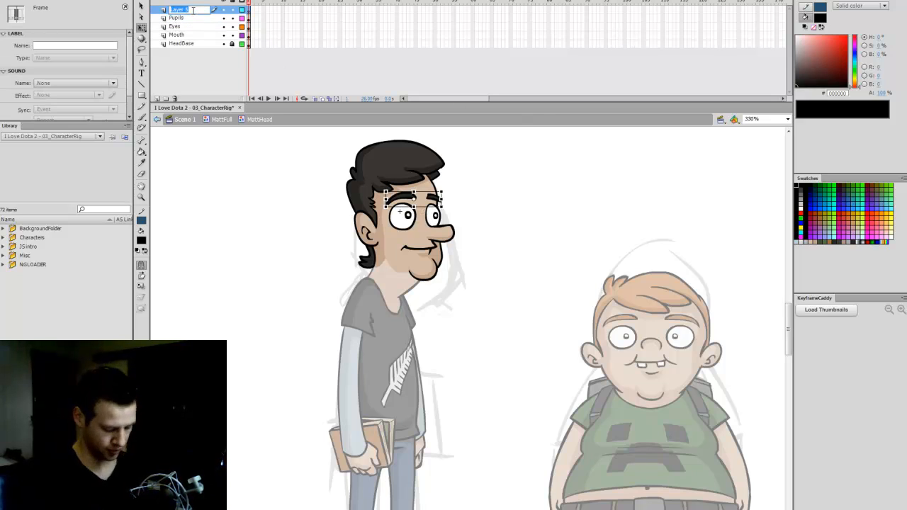
{"action": "type", "text": "Brows"}
{"action": "key", "text": "Return"}
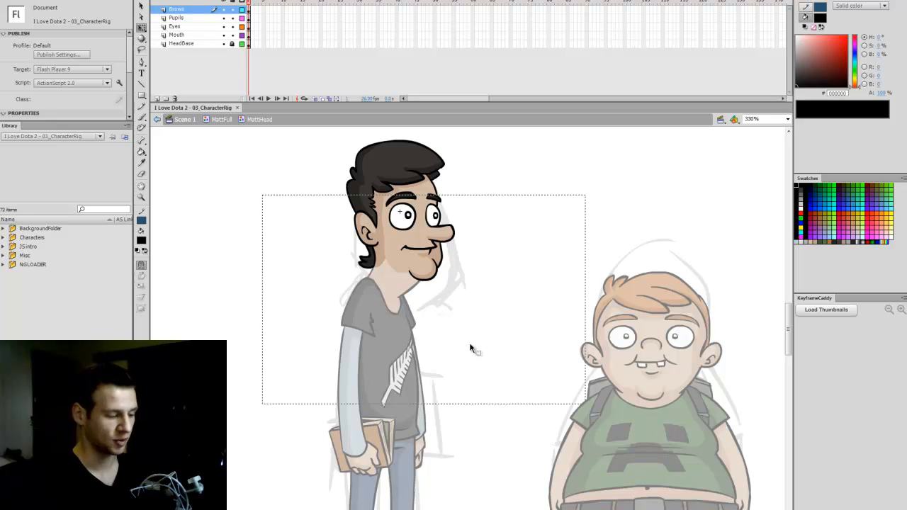
Leave the MattHead and MattFull symbols to return to Scene 1, fit the stage in the window and save the document
{"action": "double_click", "coordinate": [470, 347]}
{"action": "left_click", "coordinate": [515, 336]}
{"action": "left_click_drag", "start_coordinate": [426, 509], "coordinate": [441, 509]}
{"action": "left_click", "coordinate": [223, 61]}
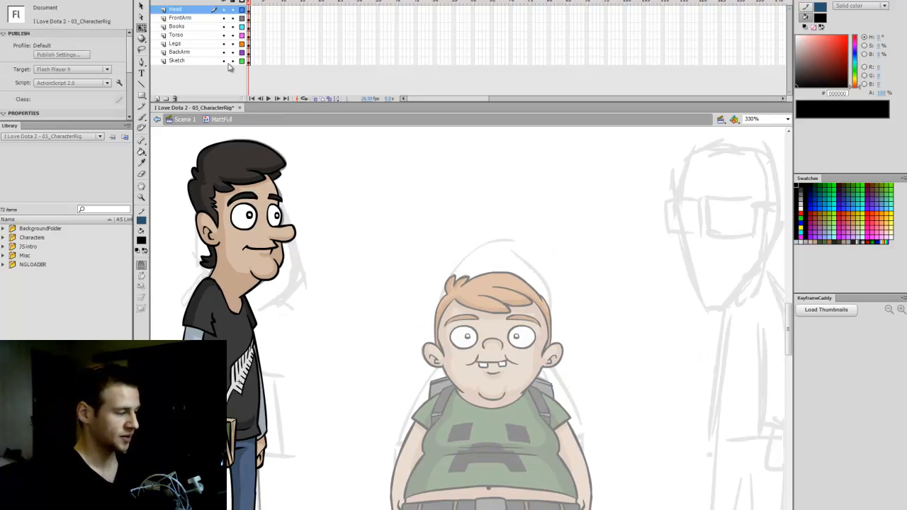
{"action": "double_click", "coordinate": [397, 194]}
{"action": "left_click", "coordinate": [788, 118]}
{"action": "left_click", "coordinate": [764, 135]}
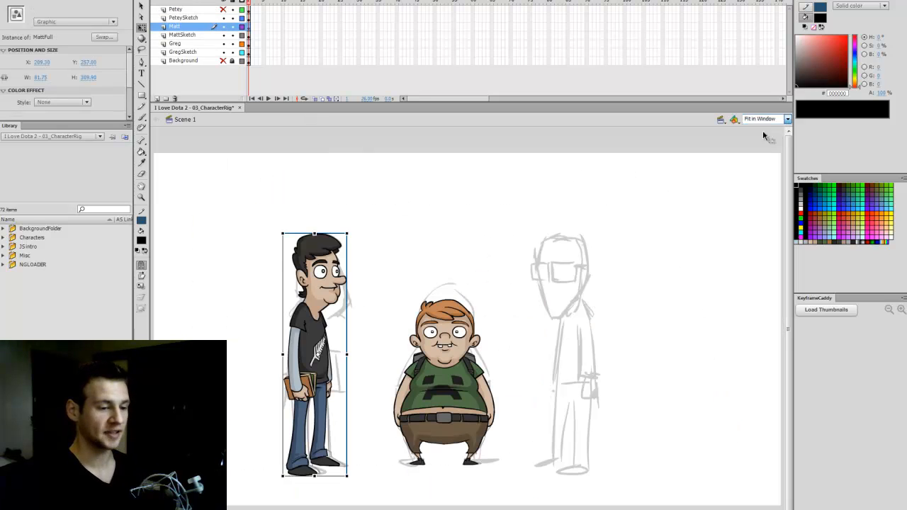
{"action": "key", "text": "ctrl+s"}
Show the Petey layer in Scene 1, select its line drawing to check what it contains, and save the document
{"action": "left_click", "coordinate": [570, 358], "text": "ctrl"}
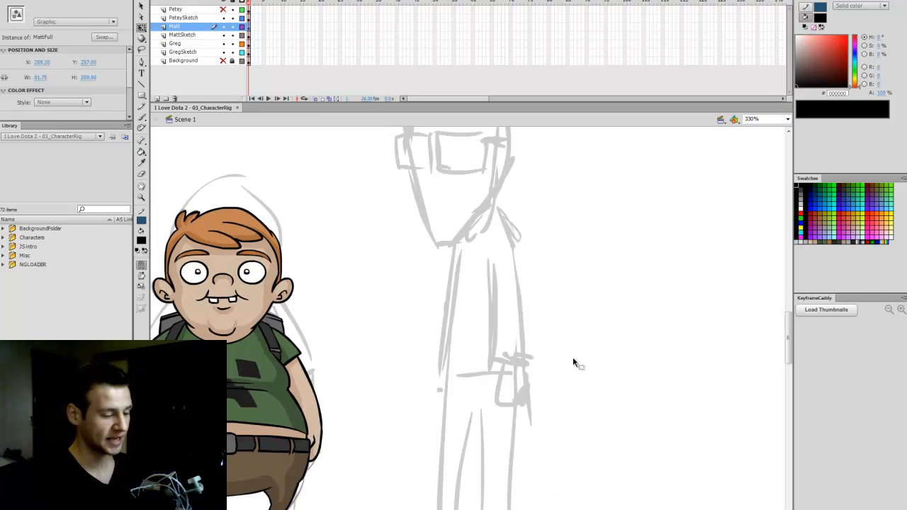
{"action": "left_click_drag", "start_coordinate": [789, 340], "coordinate": [773, 331]}
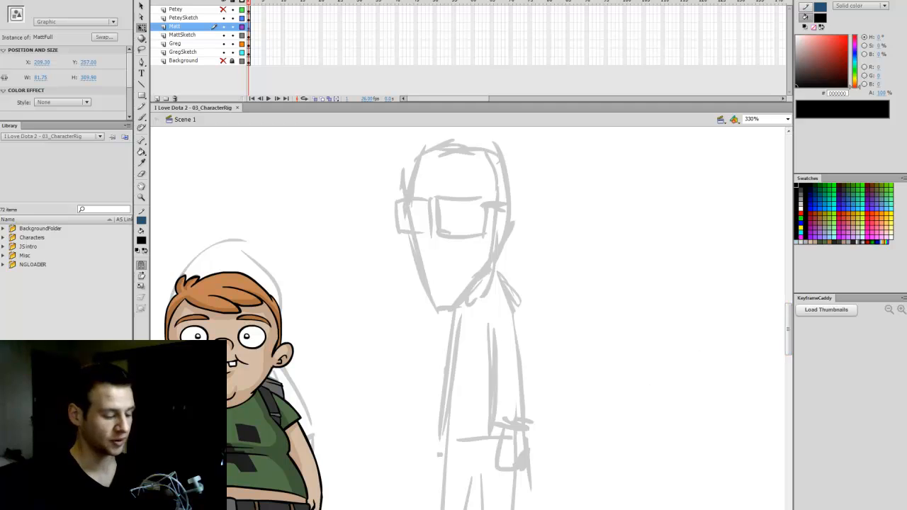
{"action": "left_click_drag", "start_coordinate": [468, 509], "coordinate": [459, 509]}
{"action": "left_click", "coordinate": [635, 323]}
{"action": "left_click", "coordinate": [223, 9]}
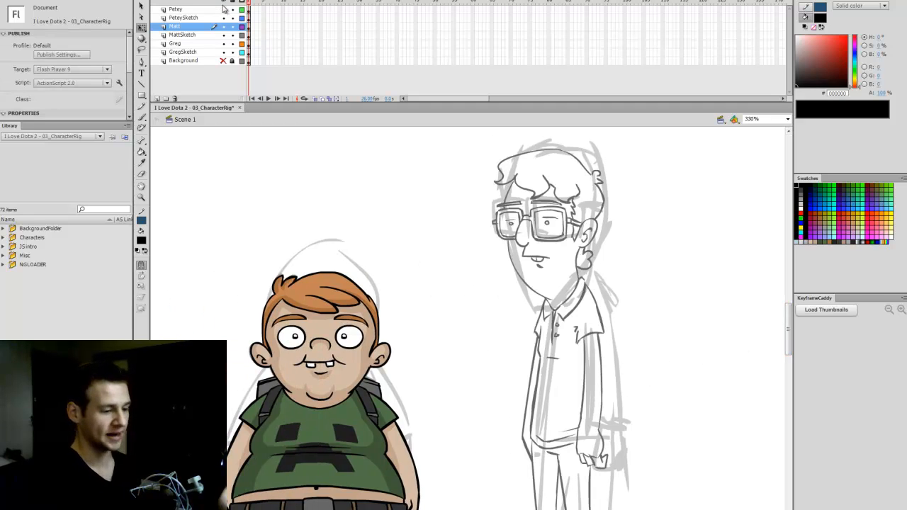
{"action": "mouse_move", "coordinate": [788, 325]}
{"action": "left_mouse_down"}
{"action": "mouse_move", "coordinate": [788, 362]}
{"action": "mouse_move", "coordinate": [786, 326]}
{"action": "left_mouse_up"}
{"action": "left_click", "coordinate": [249, 10]}
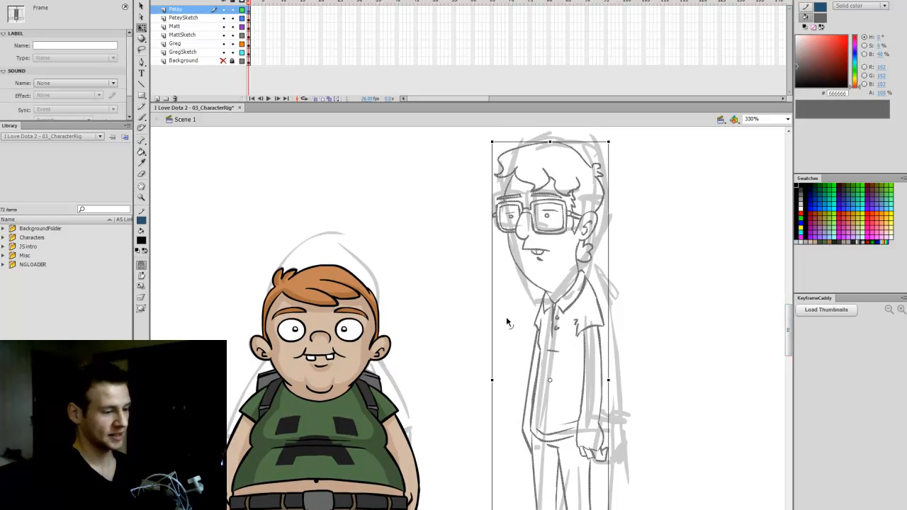
{"action": "left_click", "coordinate": [650, 308]}
{"action": "key", "text": "ctrl+s"}
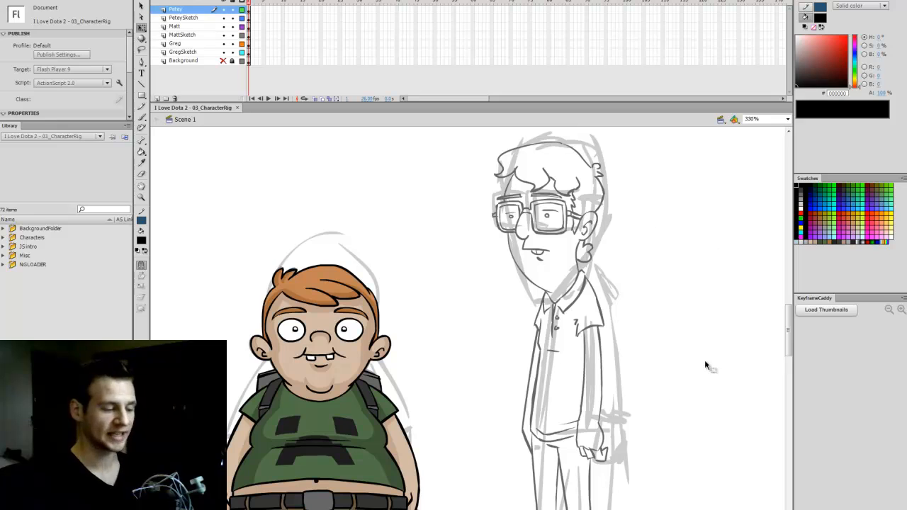
Convert all the artwork on the Petey layer to a graphic symbol named PeteyFull and save the document
{"action": "mouse_move", "coordinate": [468, 509]}
{"action": "left_mouse_down"}
{"action": "mouse_move", "coordinate": [436, 509]}
{"action": "mouse_move", "coordinate": [462, 497]}
{"action": "left_mouse_up"}
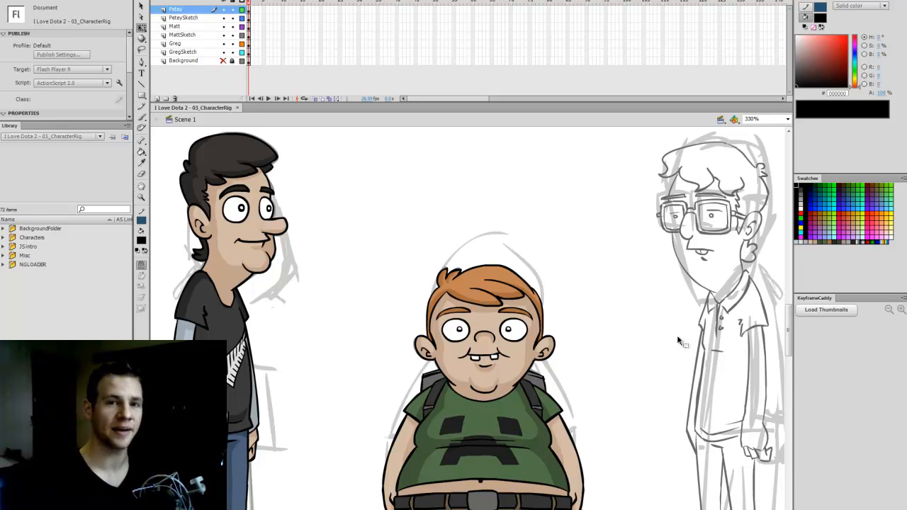
{"action": "left_click_drag", "start_coordinate": [532, 509], "coordinate": [546, 509]}
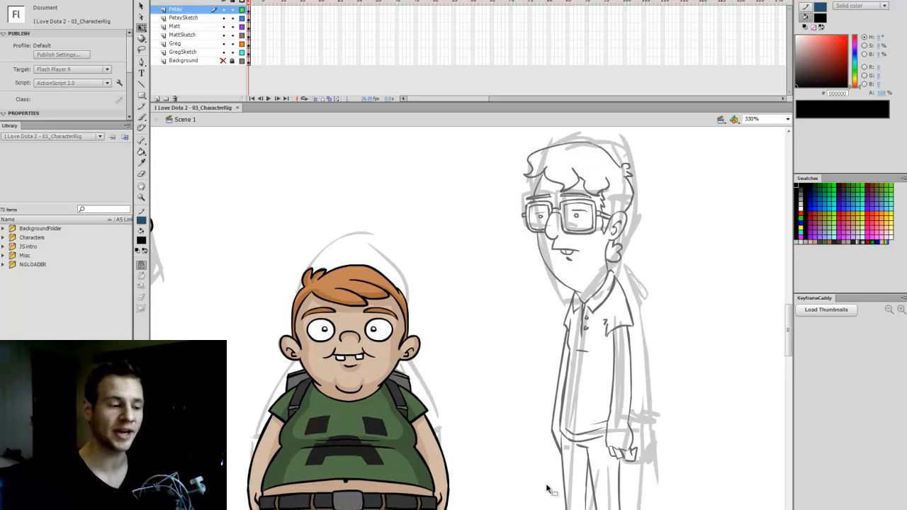
{"action": "left_click", "coordinate": [594, 223]}
{"action": "left_click", "coordinate": [678, 222]}
{"action": "left_click", "coordinate": [248, 10]}
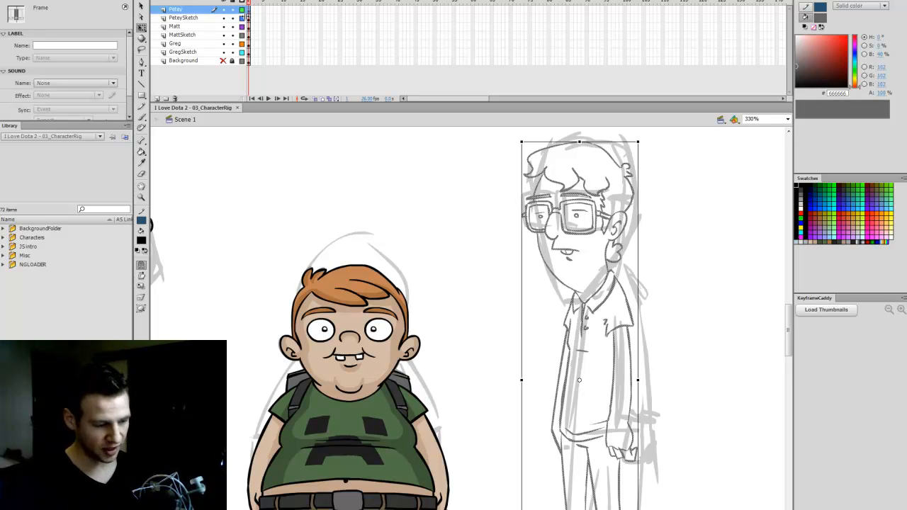
{"action": "key", "text": "F8"}
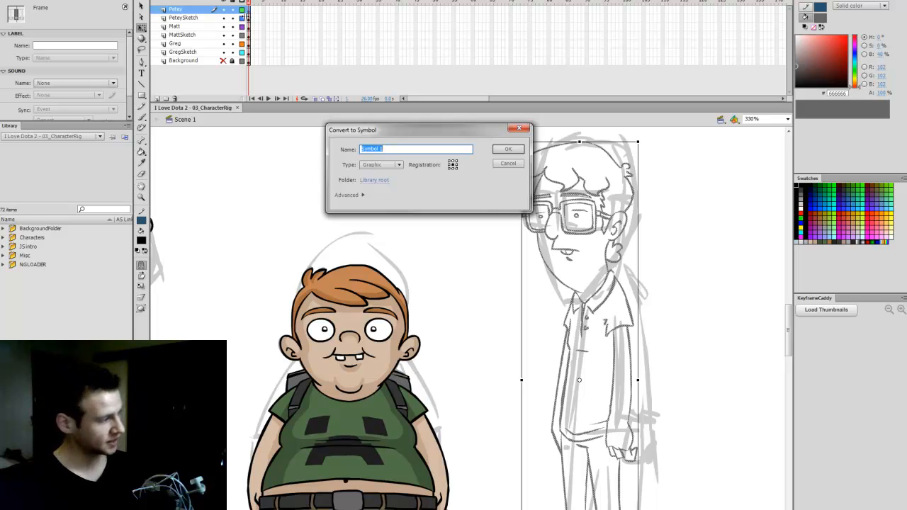
{"action": "type", "text": "PeteyFull"}
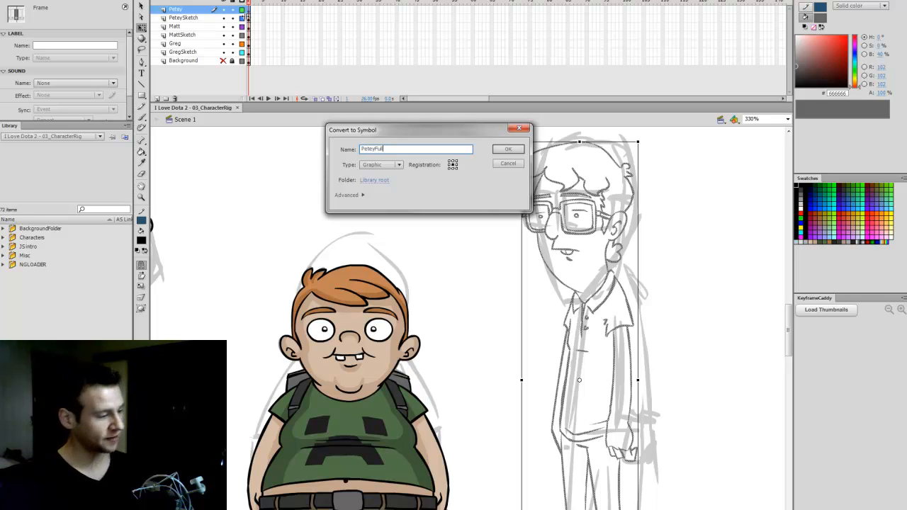
{"action": "key", "text": "Return"}
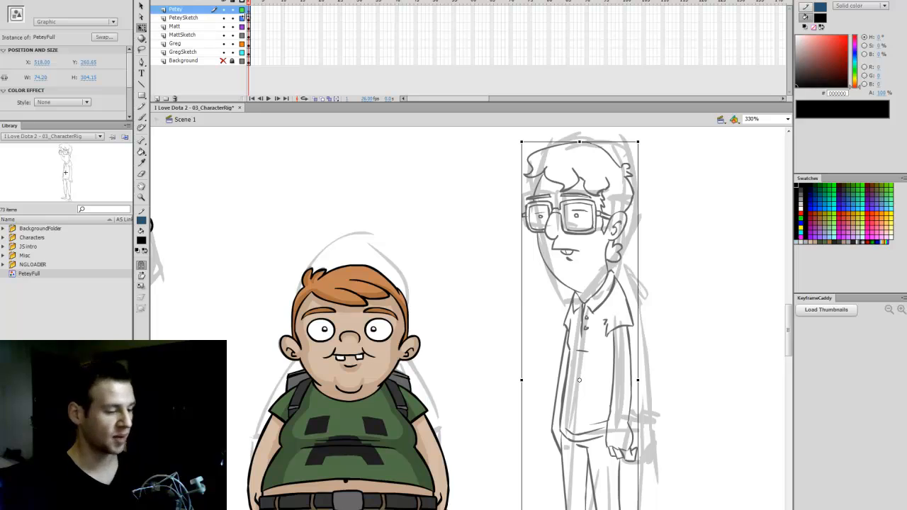
{"action": "left_click", "coordinate": [453, 301]}
{"action": "key", "text": "ctrl+s"}
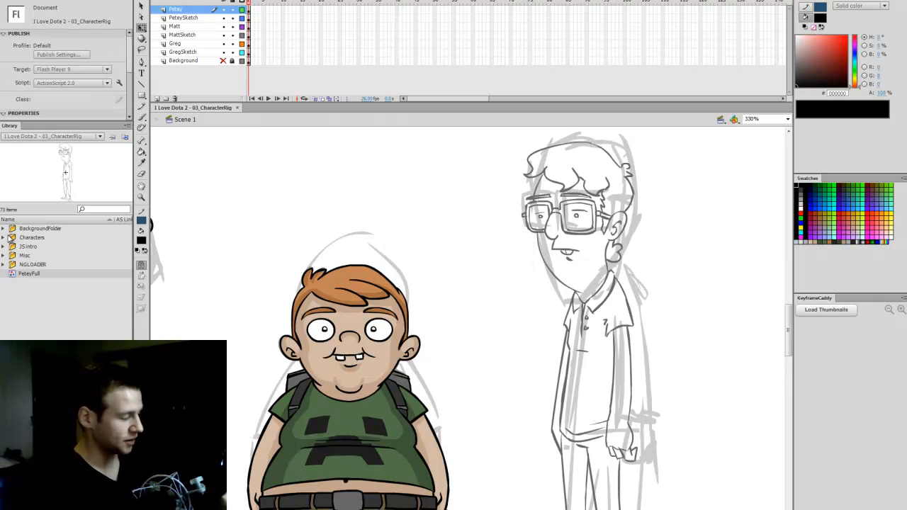
Examine the symbol naming in the library's Characters folder by previewing GregFull, GregHead, GregArm, GregBrows and GregEyes, and collapse the folder
{"action": "left_click", "coordinate": [4, 238]}
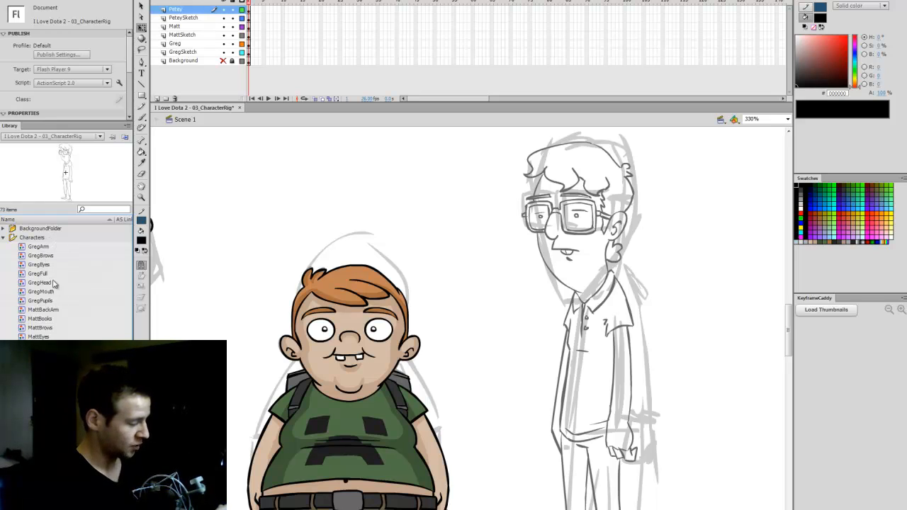
{"action": "left_click", "coordinate": [49, 276]}
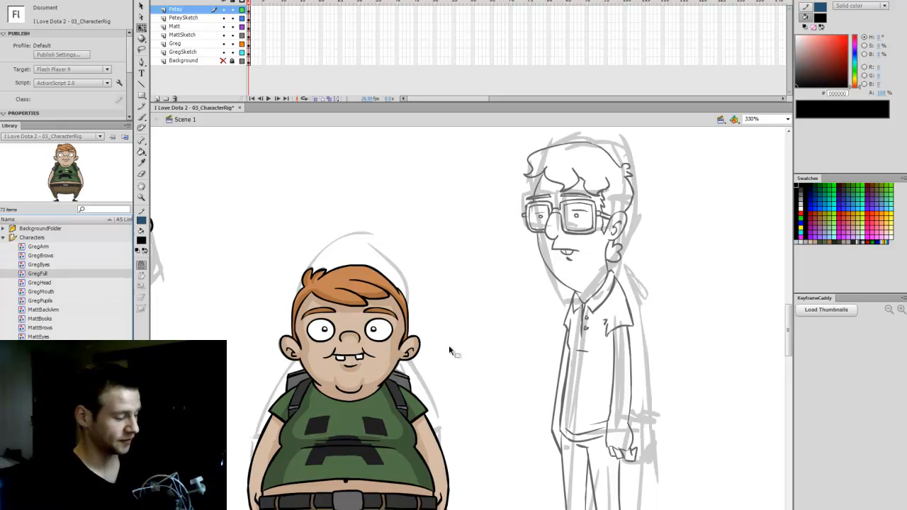
{"action": "left_click", "coordinate": [58, 284]}
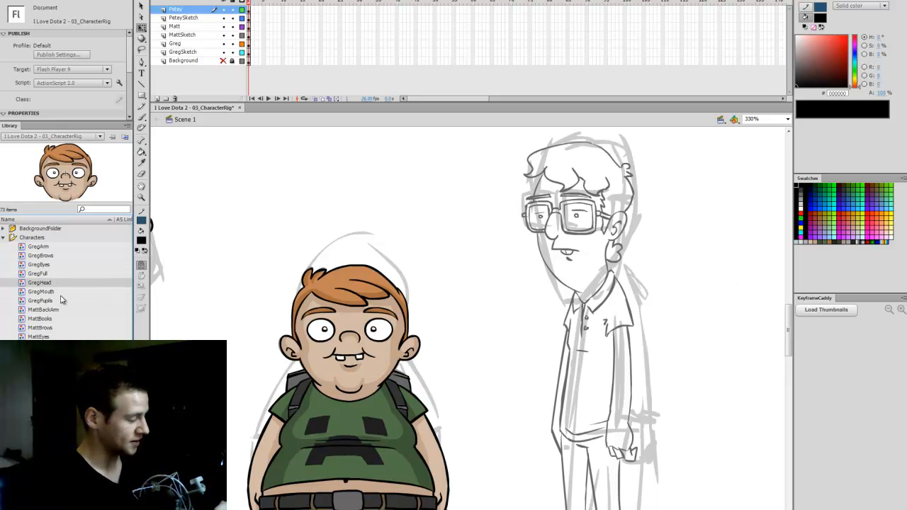
{"action": "left_click", "coordinate": [54, 248]}
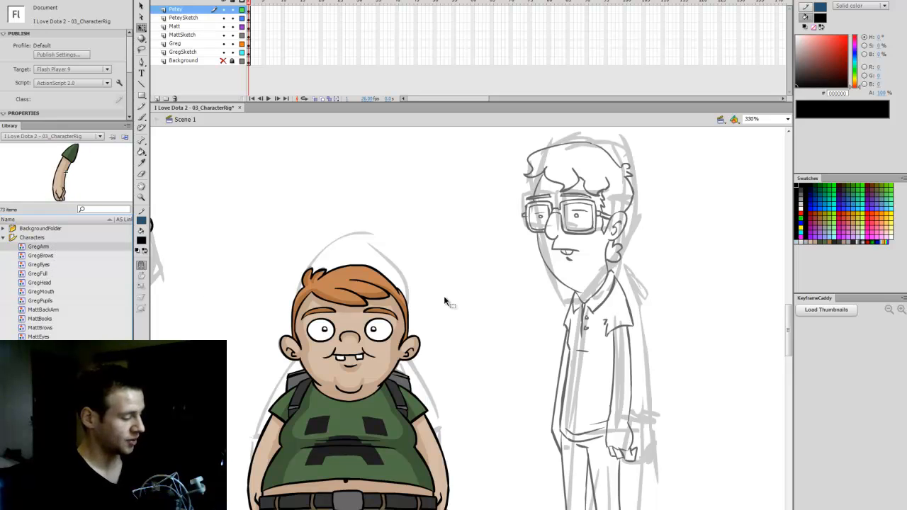
{"action": "left_click", "coordinate": [58, 256]}
{"action": "left_click", "coordinate": [61, 265]}
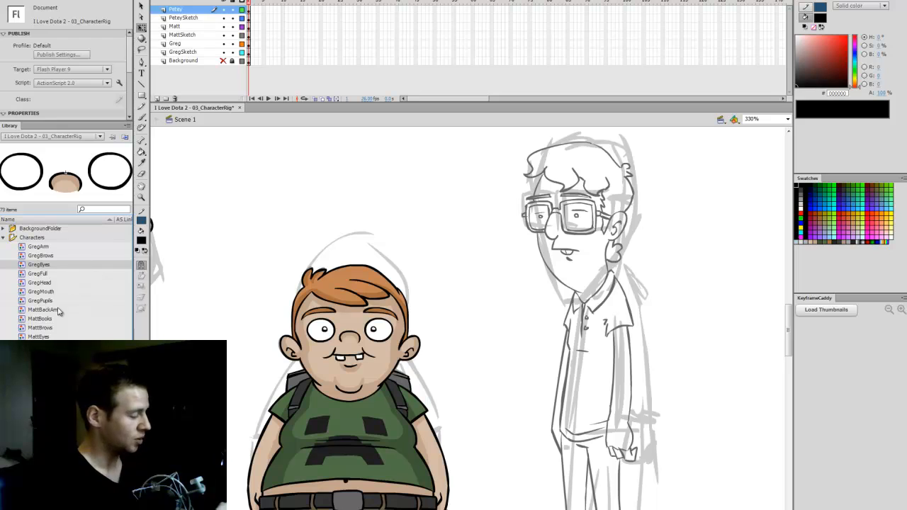
{"action": "left_click", "coordinate": [5, 238]}
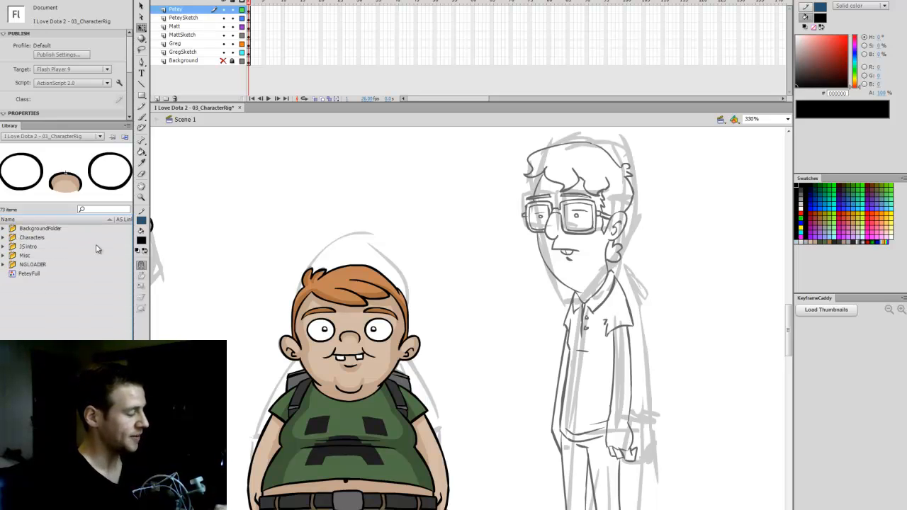
{"action": "left_click", "coordinate": [4, 238]}
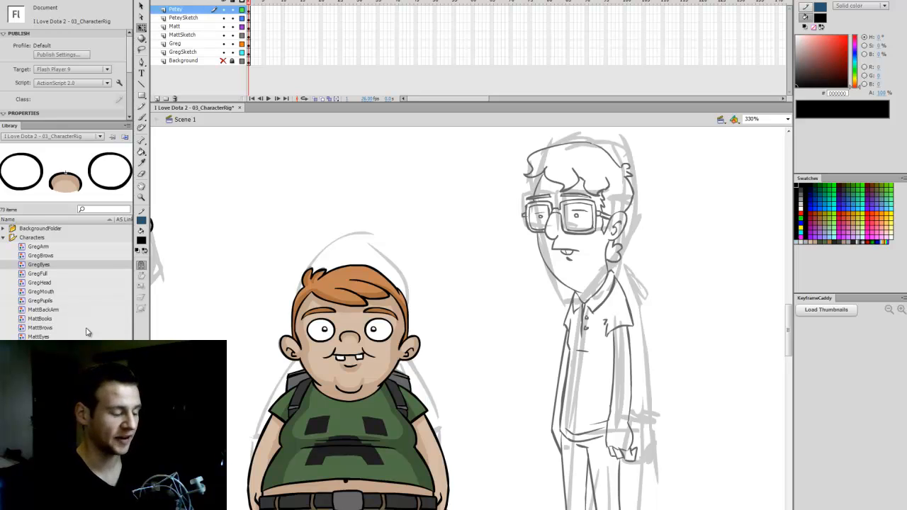
{"action": "left_click", "coordinate": [46, 283]}
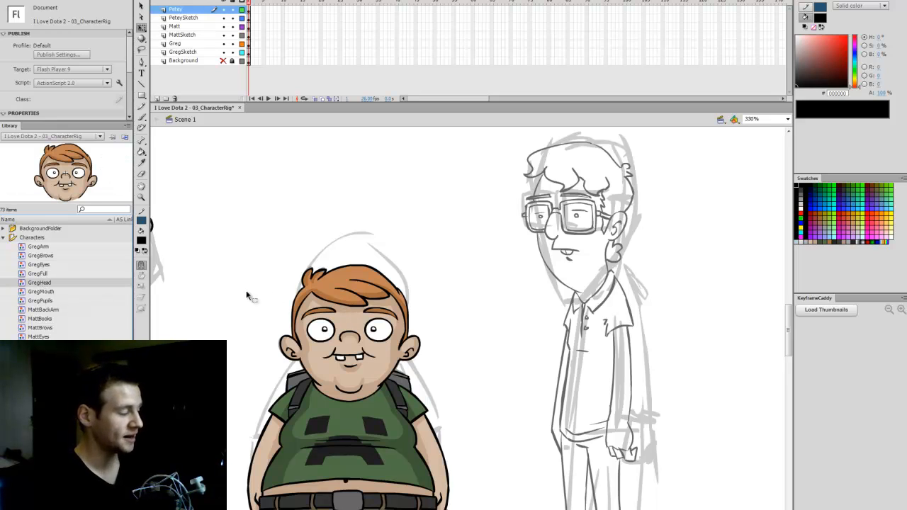
{"action": "left_click", "coordinate": [5, 239]}
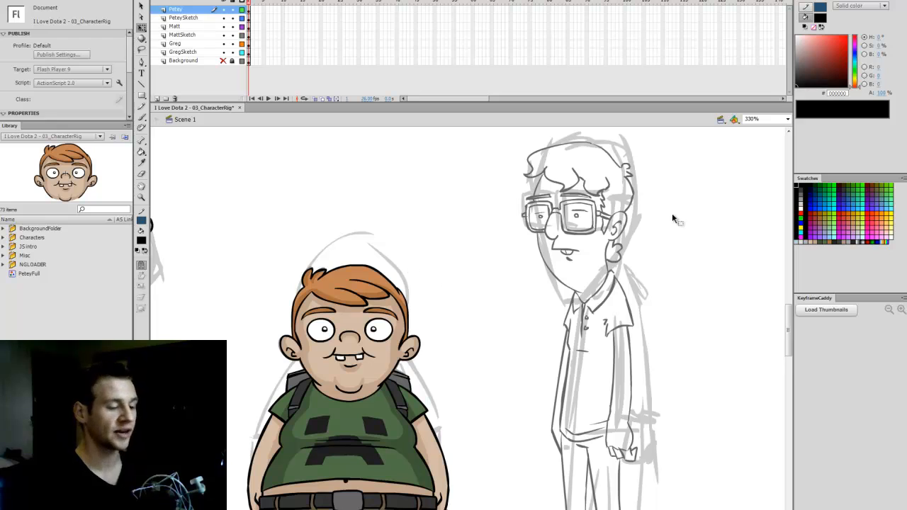
Save the document and open the PeteyFull symbol for editing in place, with the torso and legs in view
{"action": "left_click", "coordinate": [628, 228]}
{"action": "left_click", "coordinate": [659, 239]}
{"action": "key", "text": "ctrl+s"}
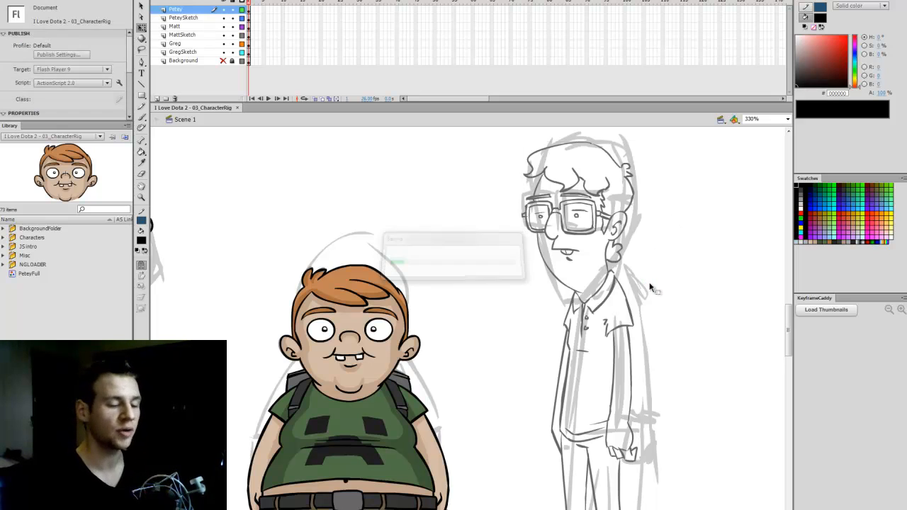
{"action": "left_click_drag", "start_coordinate": [652, 287], "coordinate": [608, 287]}
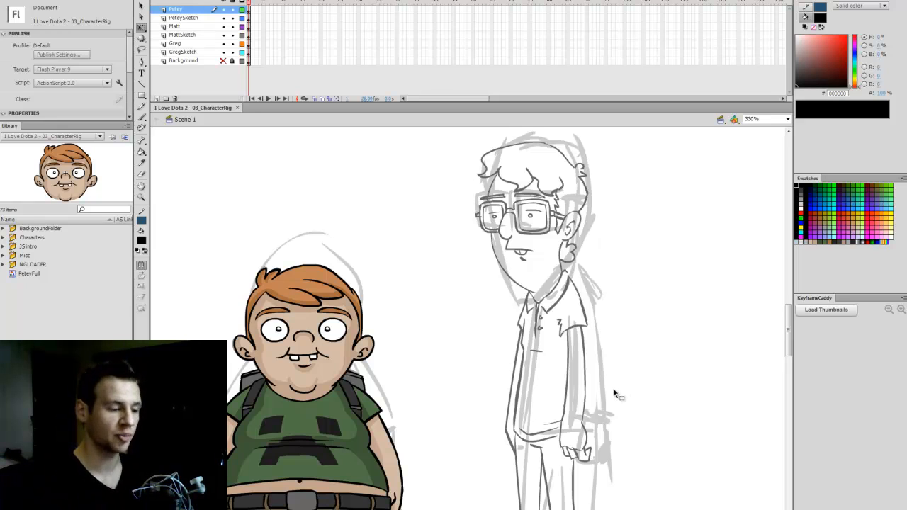
{"action": "left_click", "coordinate": [583, 222]}
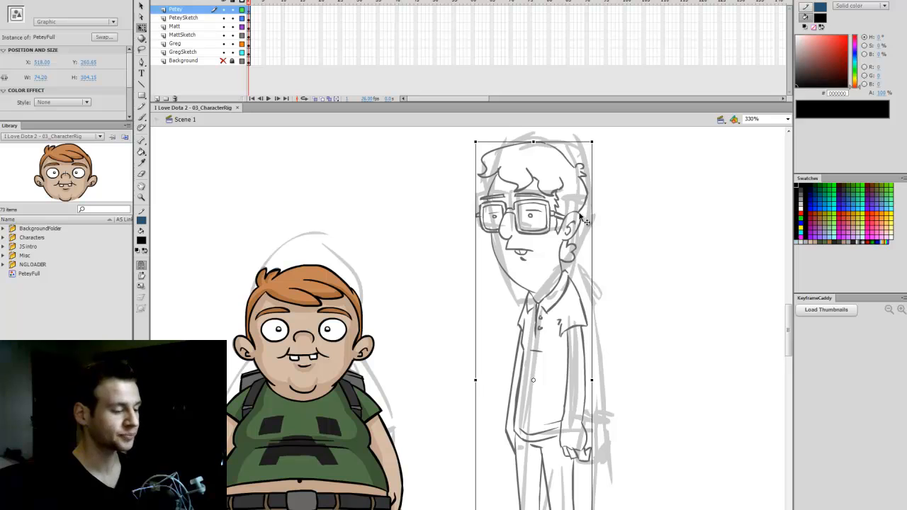
{"action": "double_click", "coordinate": [583, 221]}
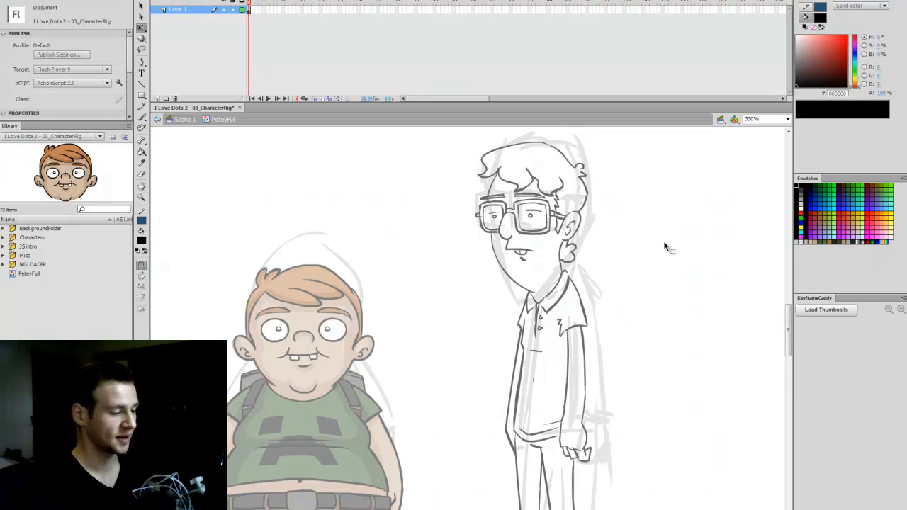
{"action": "left_click_drag", "start_coordinate": [789, 316], "coordinate": [786, 323]}
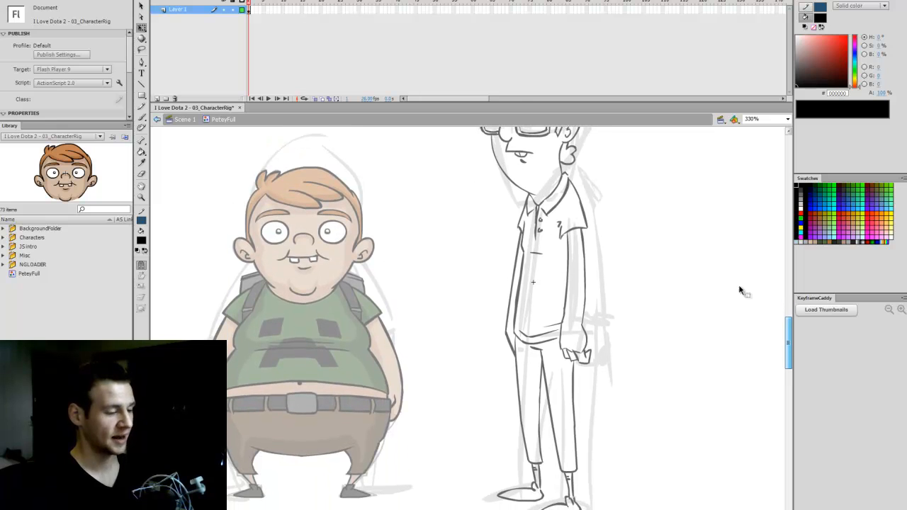
Add six new empty layers above Layer 1 in the PeteyFull symbol
{"action": "left_click", "coordinate": [157, 99]}
{"action": "left_click", "coordinate": [158, 99]}
{"action": "left_click", "coordinate": [157, 98]}
{"action": "left_click", "coordinate": [157, 99]}
{"action": "left_click", "coordinate": [157, 98]}
{"action": "left_click", "coordinate": [157, 98]}
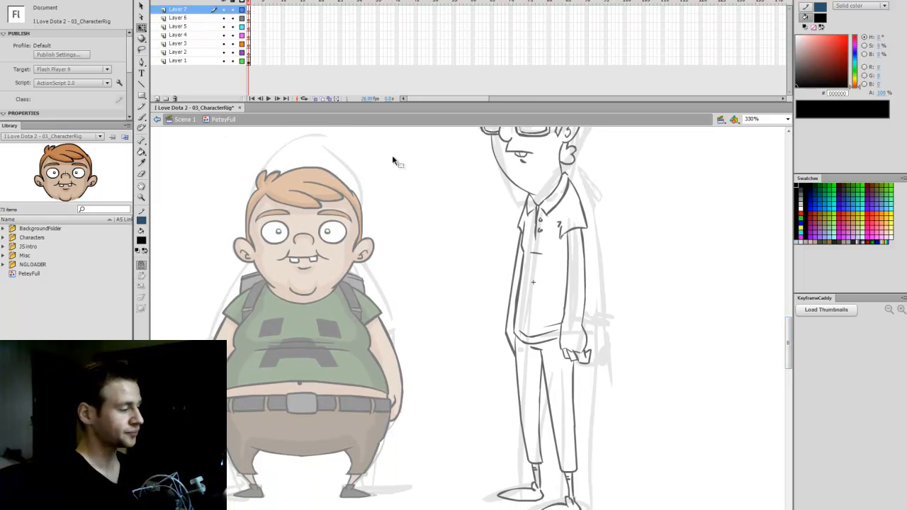
Recolour Petey's entire line drawing on Layer 1 to light grey #CCCCCC
{"action": "left_click_drag", "start_coordinate": [789, 349], "coordinate": [787, 320]}
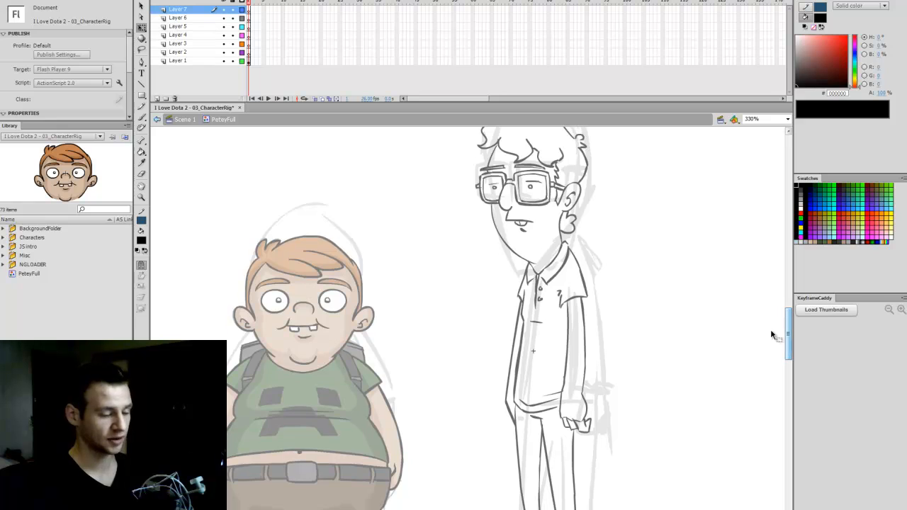
{"action": "left_click", "coordinate": [250, 62]}
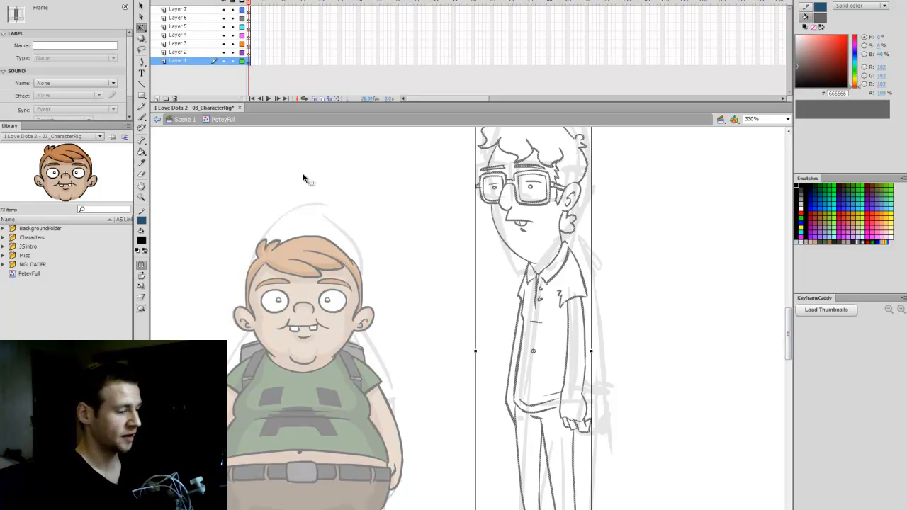
{"action": "left_click", "coordinate": [802, 204]}
{"action": "left_click", "coordinate": [615, 259]}
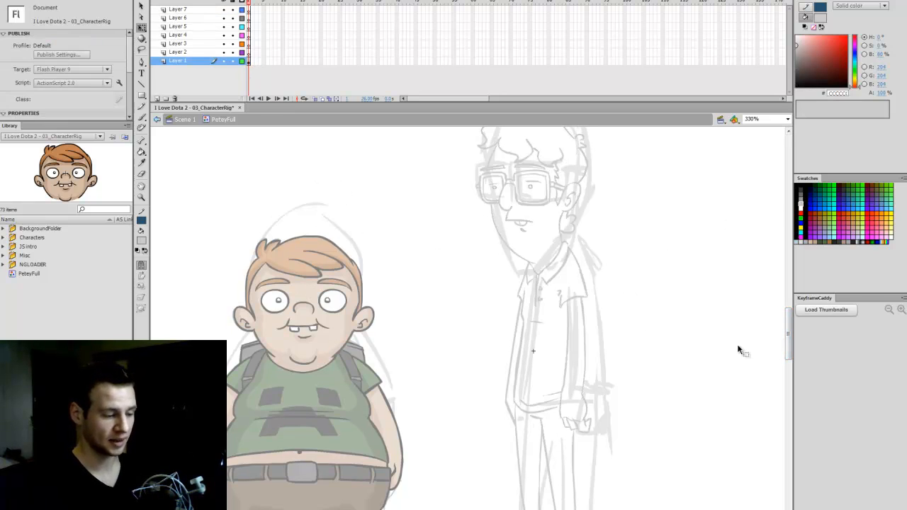
Lock Layer 1 and make Layer 4 the active layer
{"action": "left_click_drag", "start_coordinate": [787, 321], "coordinate": [788, 312]}
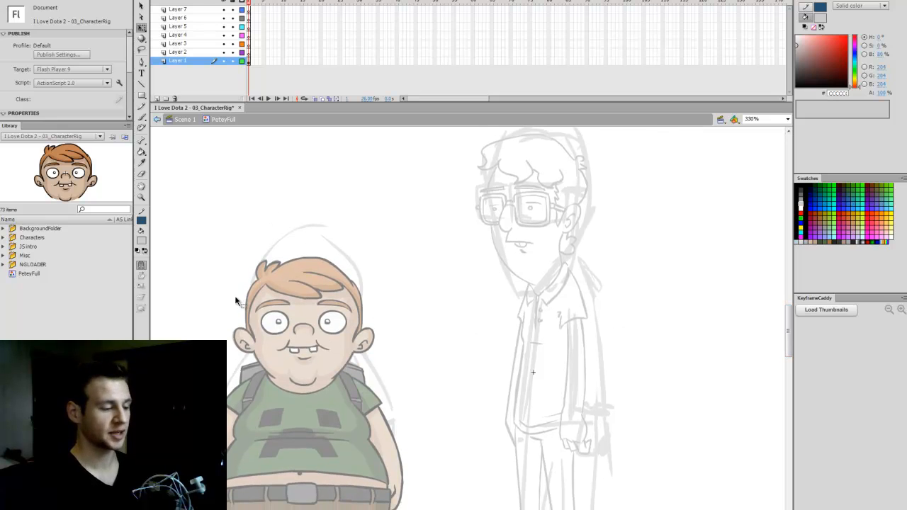
{"action": "left_click", "coordinate": [249, 36]}
{"action": "left_click_drag", "start_coordinate": [789, 324], "coordinate": [786, 336]}
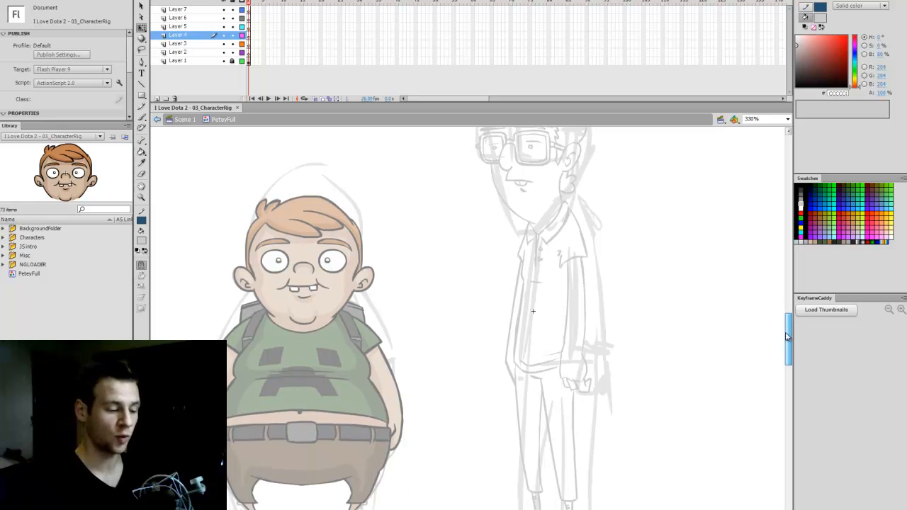
Fit the whole frame in view and set up the Brush tool with a black #000000 fill
{"action": "key", "text": "z"}
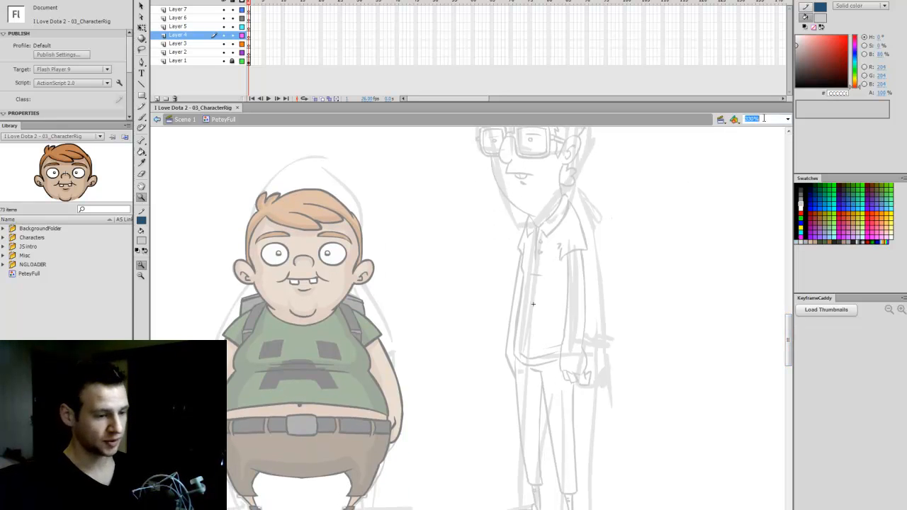
{"action": "left_click", "coordinate": [599, 245]}
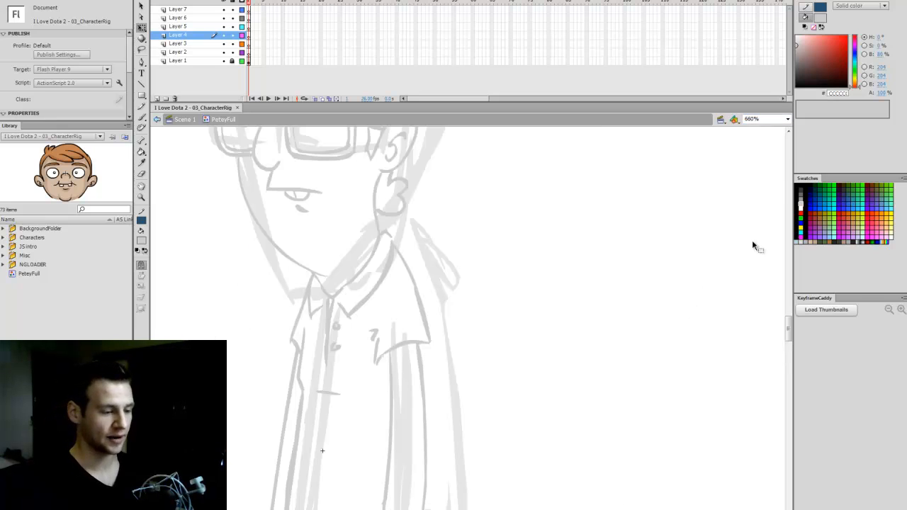
{"action": "left_click", "coordinate": [786, 121]}
{"action": "left_click", "coordinate": [757, 128]}
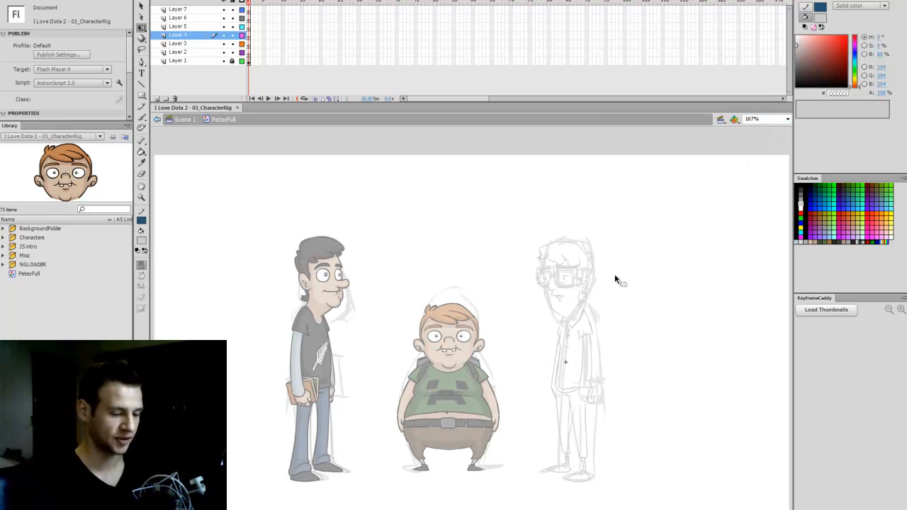
{"action": "left_click", "coordinate": [787, 119]}
{"action": "left_click", "coordinate": [769, 135]}
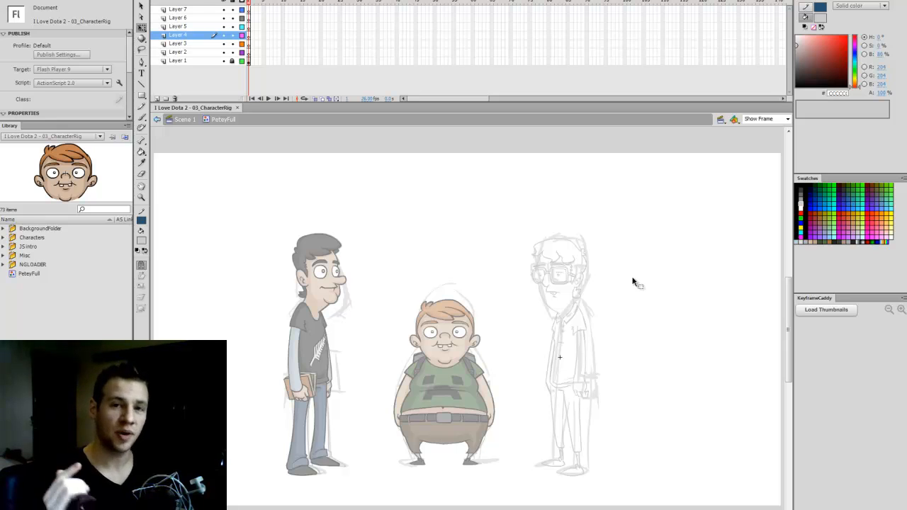
{"action": "key", "text": "b"}
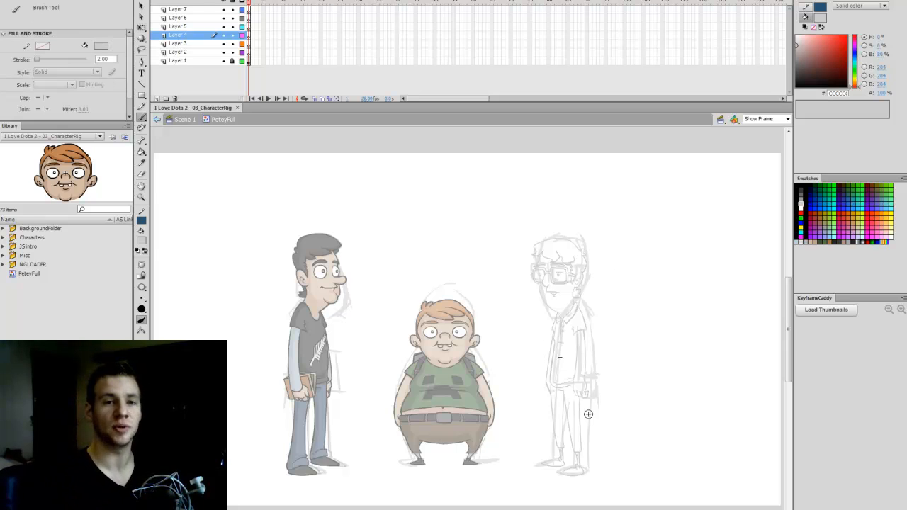
{"action": "left_click", "coordinate": [799, 187]}
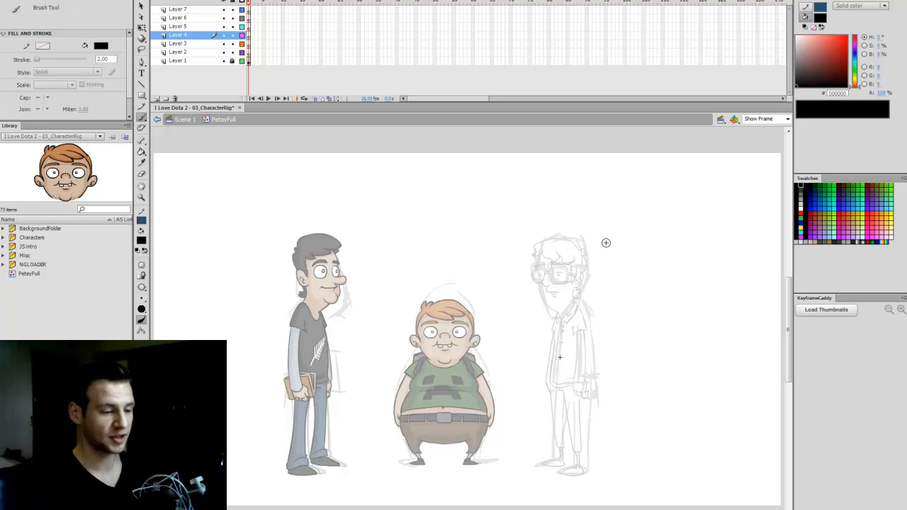
Brush a black zigzag test stroke beside Petey's head on Layer 4 at 100% zoom
{"action": "left_click", "coordinate": [785, 119]}
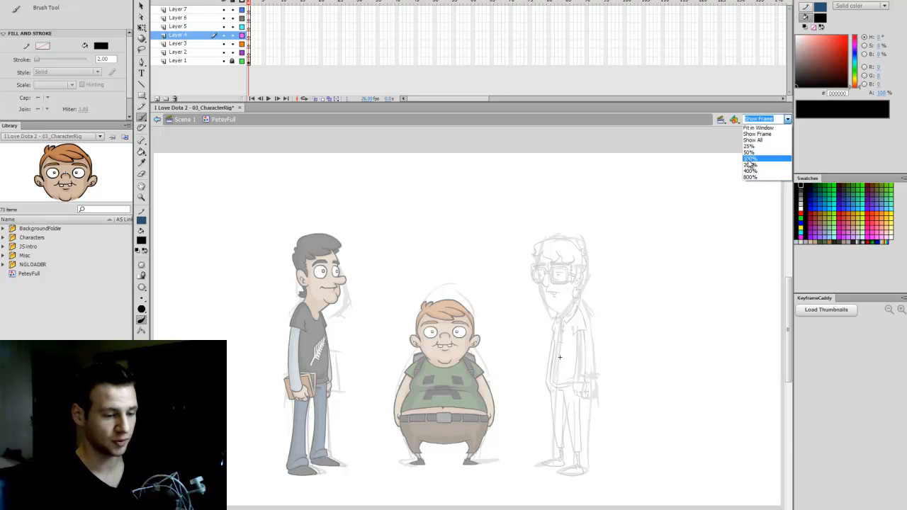
{"action": "left_click", "coordinate": [751, 169]}
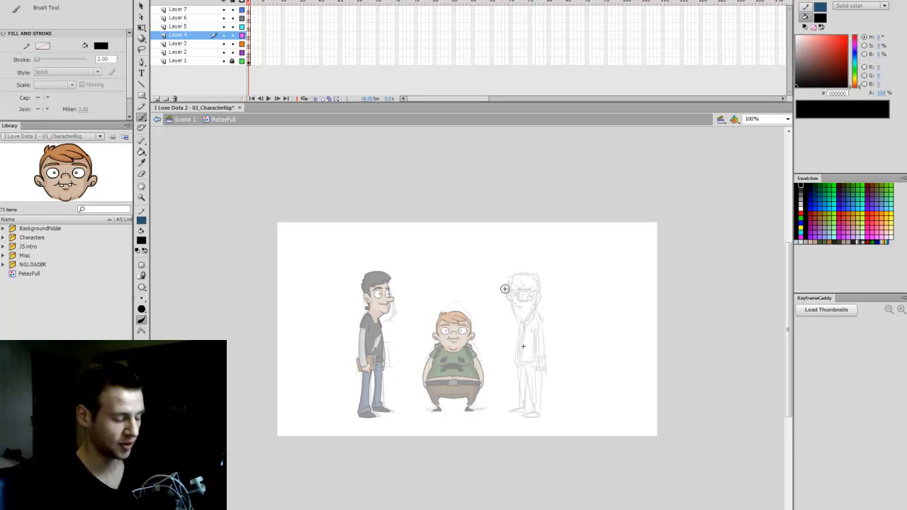
{"action": "mouse_move", "coordinate": [505, 289]}
{"action": "left_mouse_down"}
{"action": "mouse_move", "coordinate": [538, 266]}
{"action": "mouse_move", "coordinate": [497, 298]}
{"action": "left_mouse_up"}
{"action": "key", "text": "ctrl+z"}
{"action": "mouse_move", "coordinate": [527, 264]}
{"action": "left_mouse_down"}
{"action": "mouse_move", "coordinate": [505, 288]}
{"action": "mouse_move", "coordinate": [505, 314]}
{"action": "left_mouse_up"}
Brush two more zigzag test strokes across Petey's head at 200% and 400% zoom to compare line thickness
{"action": "key", "text": "z"}
{"action": "left_click", "coordinate": [527, 292]}
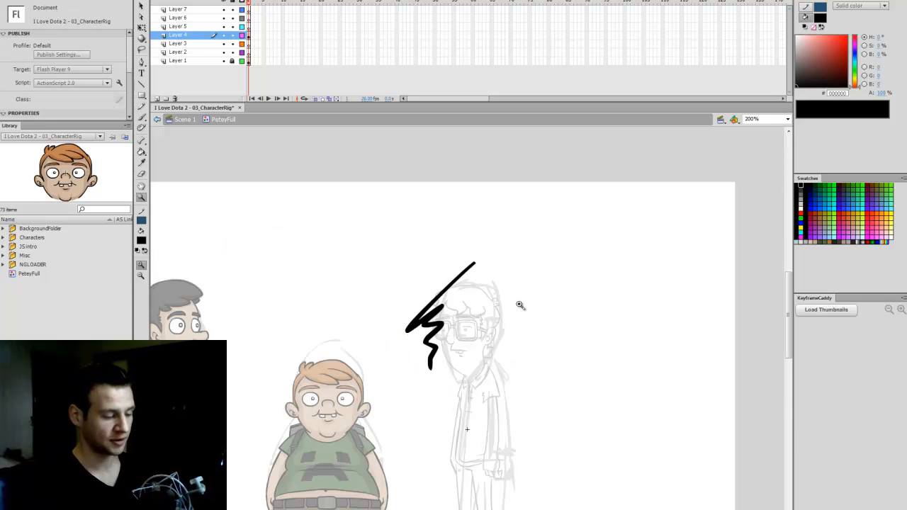
{"action": "key", "text": "b"}
{"action": "mouse_move", "coordinate": [480, 285]}
{"action": "left_mouse_down"}
{"action": "mouse_move", "coordinate": [469, 303]}
{"action": "mouse_move", "coordinate": [475, 349]}
{"action": "left_mouse_up"}
{"action": "key", "text": "z"}
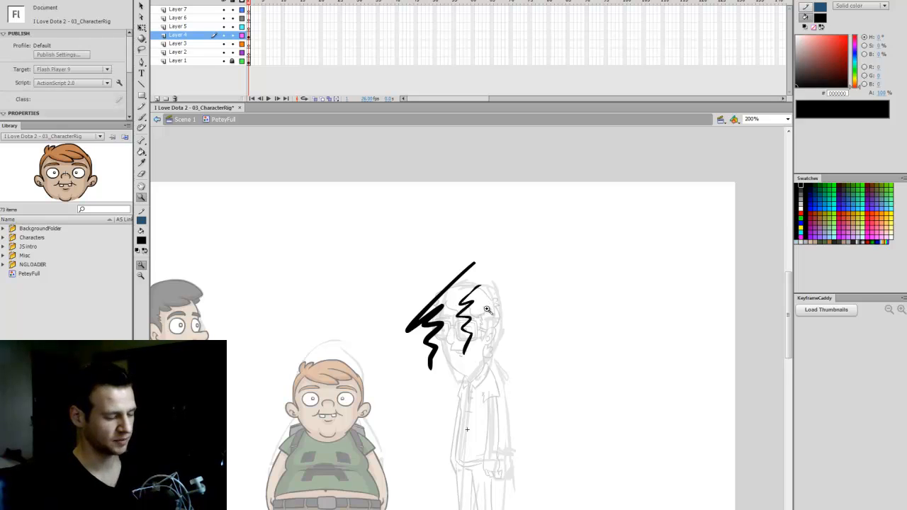
{"action": "left_click", "coordinate": [488, 312]}
{"action": "key", "text": "b"}
{"action": "mouse_move", "coordinate": [479, 295]}
{"action": "left_mouse_down"}
{"action": "mouse_move", "coordinate": [483, 338]}
{"action": "mouse_move", "coordinate": [470, 376]}
{"action": "left_mouse_up"}
{"action": "scroll", "coordinate": [784, 331], "scroll_direction": "down", "scroll_amount": 3}
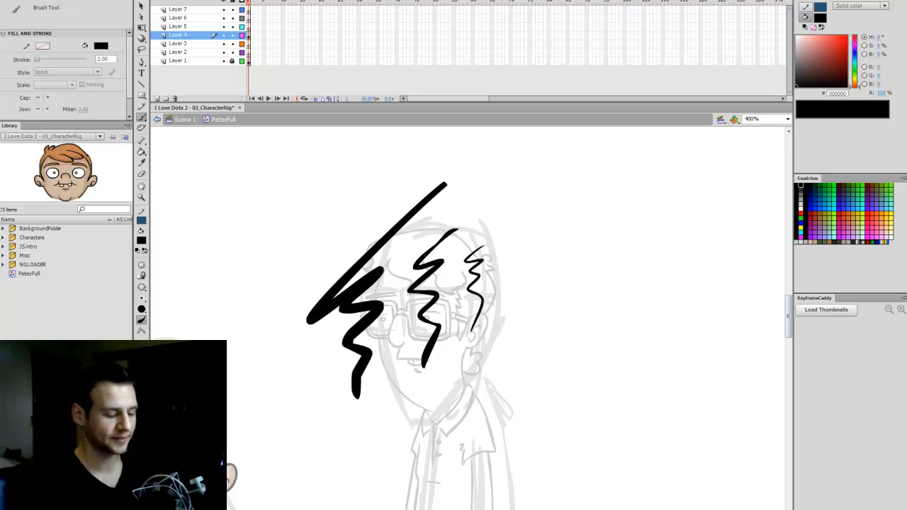
{"action": "key", "text": "space"}
{"action": "left_click_drag", "start_coordinate": [417, 505], "coordinate": [457, 505]}
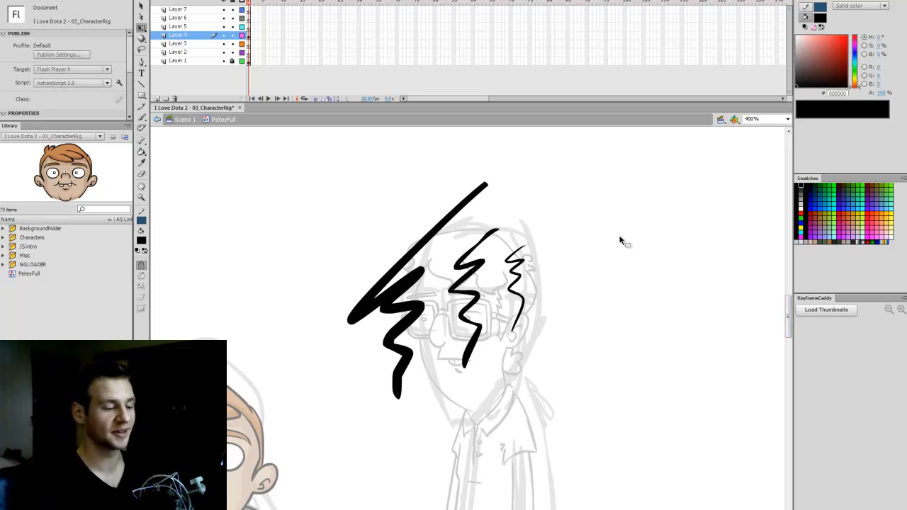
Select all the black test strokes around Petey's head and delete them
{"action": "left_click_drag", "start_coordinate": [575, 143], "coordinate": [320, 430]}
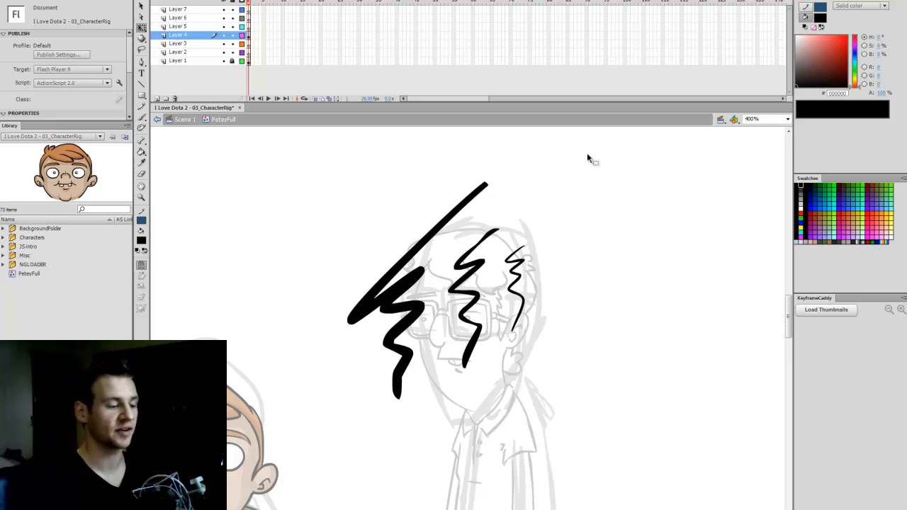
{"action": "key", "text": "b"}
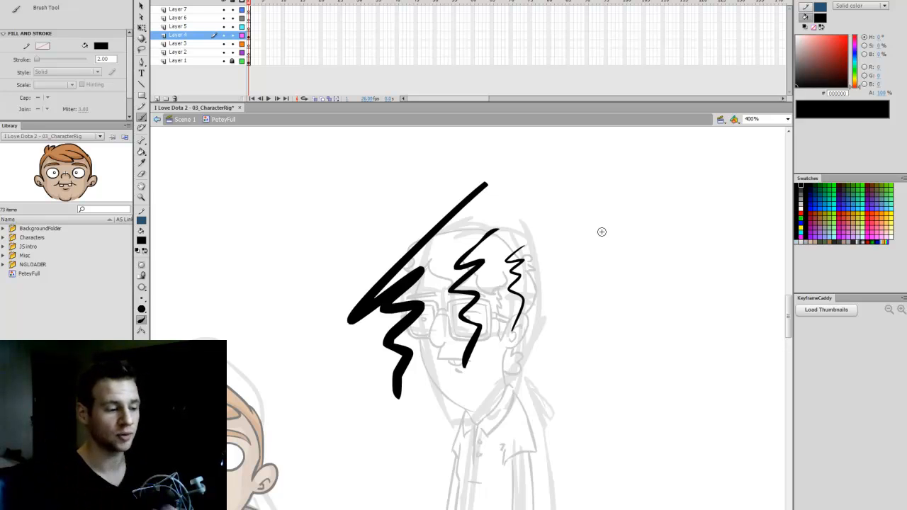
{"action": "key", "text": "q"}
{"action": "mouse_move", "coordinate": [576, 160]}
{"action": "left_mouse_down"}
{"action": "mouse_move", "coordinate": [359, 373]}
{"action": "mouse_move", "coordinate": [283, 431]}
{"action": "left_mouse_up"}
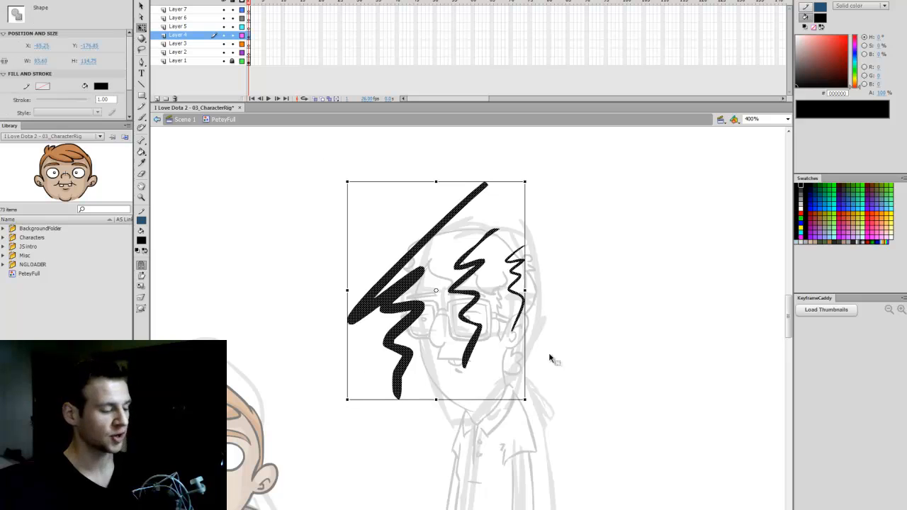
{"action": "key", "text": "Delete"}
Compare the line work of Matt, Greg and Petey at 400% zoom, view Petey at 600%, and return to 400%
{"action": "scroll", "coordinate": [560, 397], "scroll_direction": "down", "scroll_amount": 3}
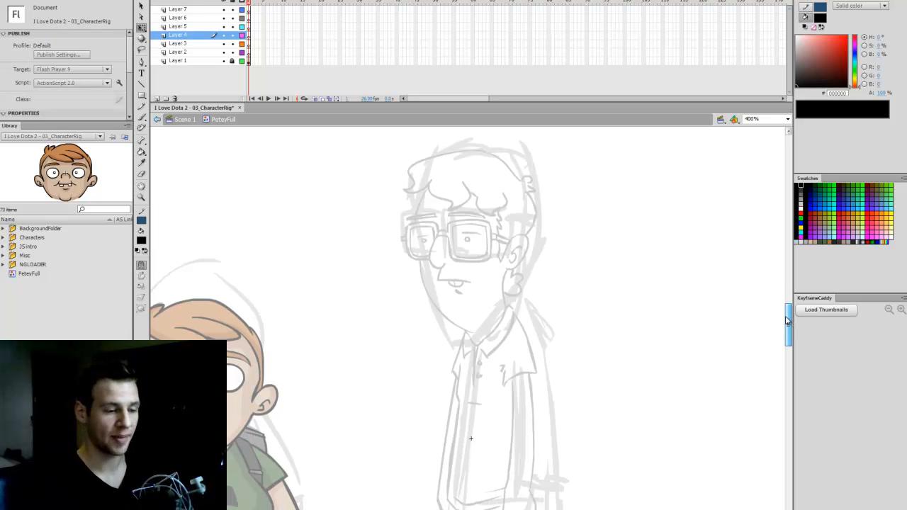
{"action": "scroll", "coordinate": [549, 447], "scroll_direction": "left", "scroll_amount": 10}
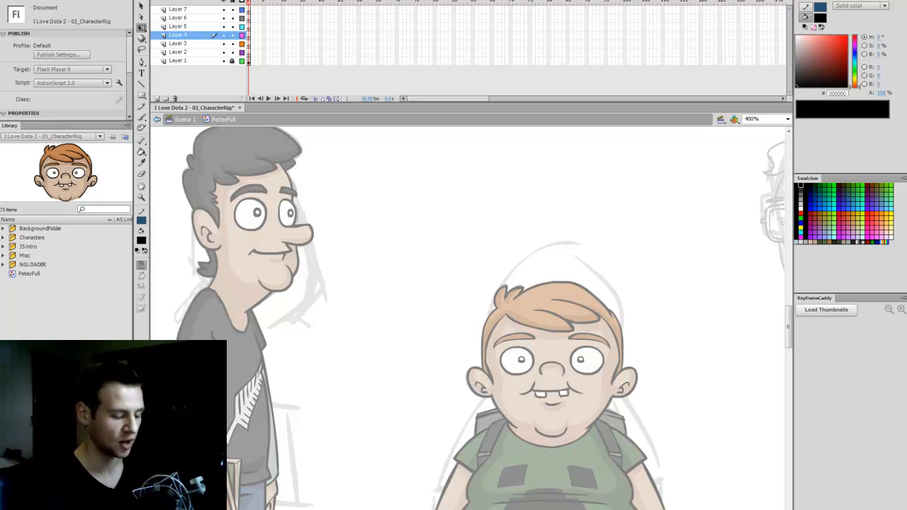
{"action": "scroll", "coordinate": [473, 319], "scroll_direction": "right", "scroll_amount": 1}
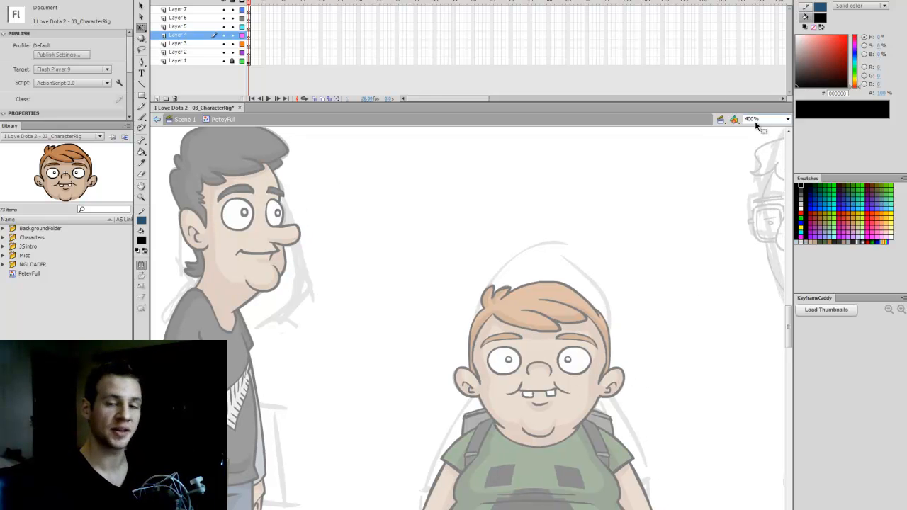
{"action": "scroll", "coordinate": [614, 413], "scroll_direction": "right", "scroll_amount": 10}
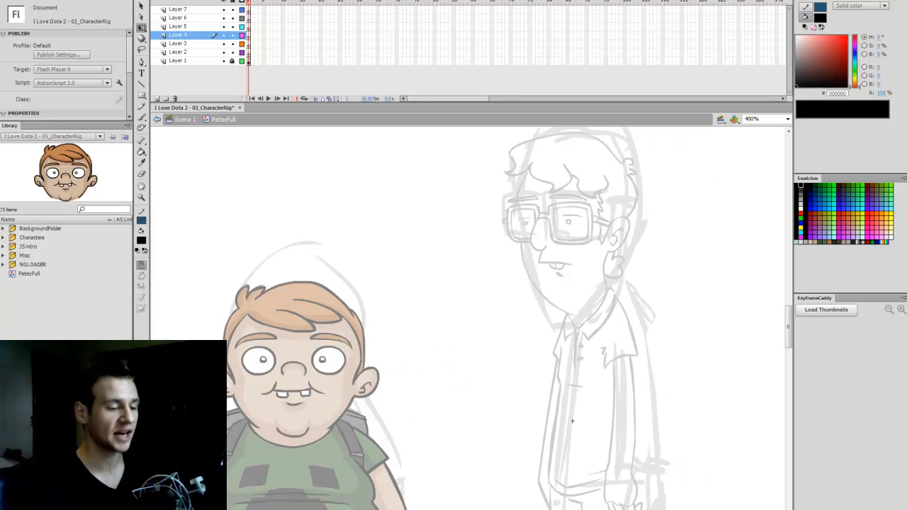
{"action": "left_click", "coordinate": [767, 118]}
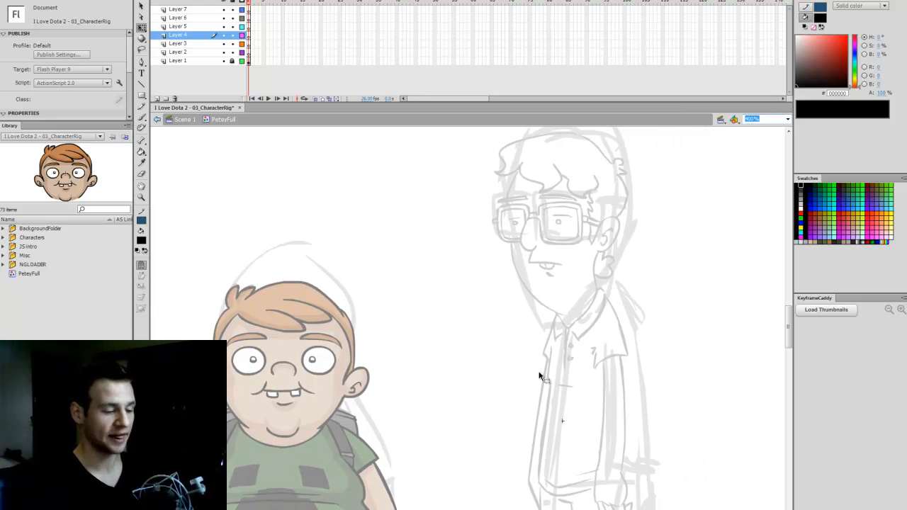
{"action": "type", "text": "600"}
{"action": "key", "text": "Return"}
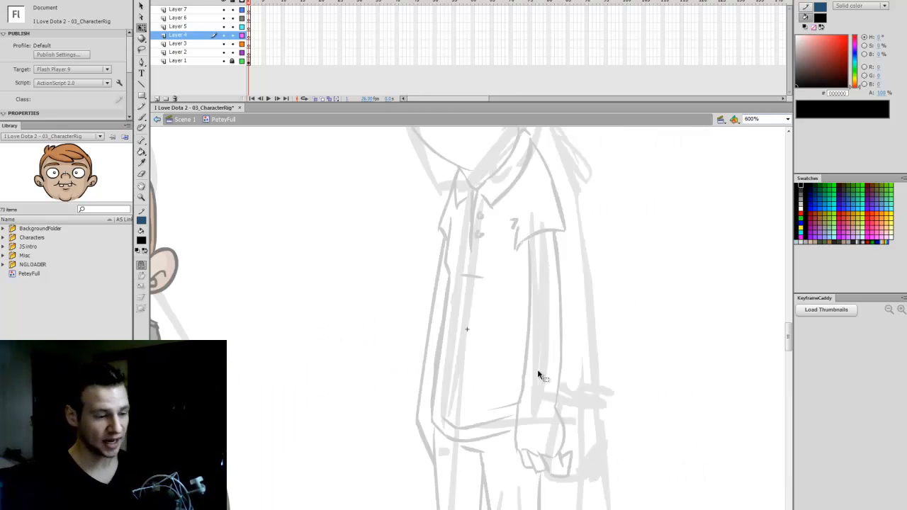
{"action": "scroll", "coordinate": [788, 319], "scroll_direction": "up", "scroll_amount": 5}
{"action": "left_click", "coordinate": [760, 118]}
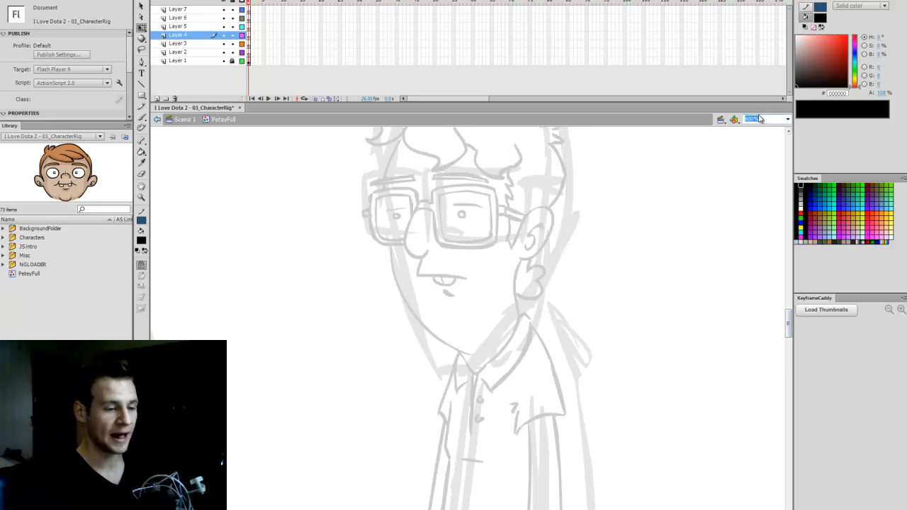
{"action": "type", "text": "400"}
{"action": "key", "text": "Return"}
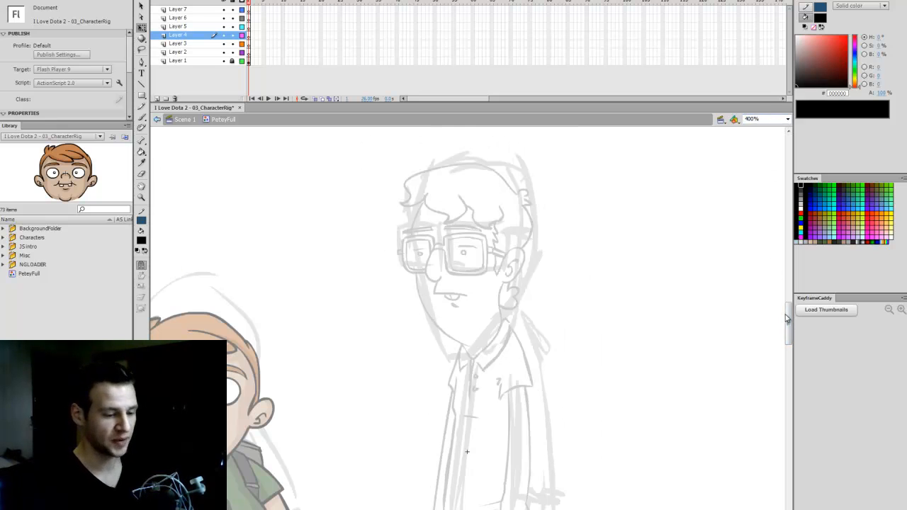
{"action": "scroll", "coordinate": [671, 383], "scroll_direction": "down", "scroll_amount": 1}
{"action": "scroll", "coordinate": [468, 319], "scroll_direction": "left", "scroll_amount": 3}
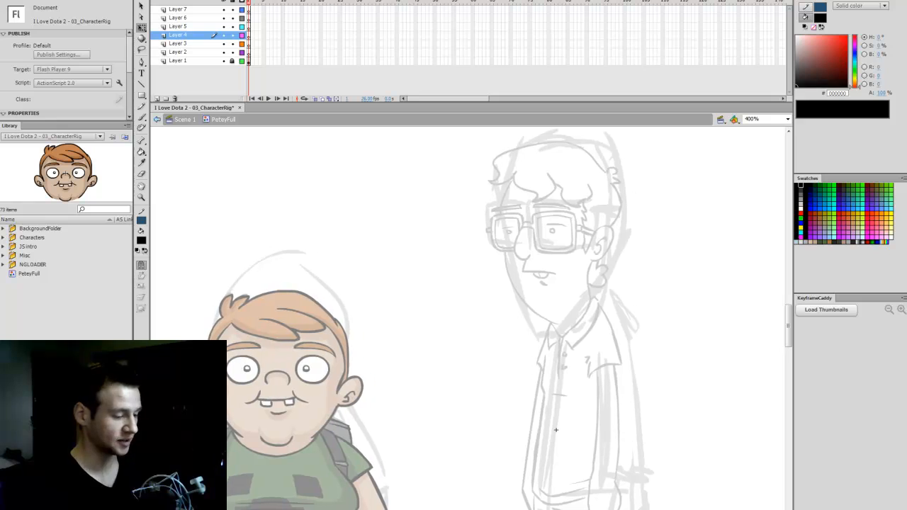
Try short black brush strokes on Petey's shirt, his sleeve and the empty area beside him at 400% zoom, undoing each
{"action": "key", "text": "b"}
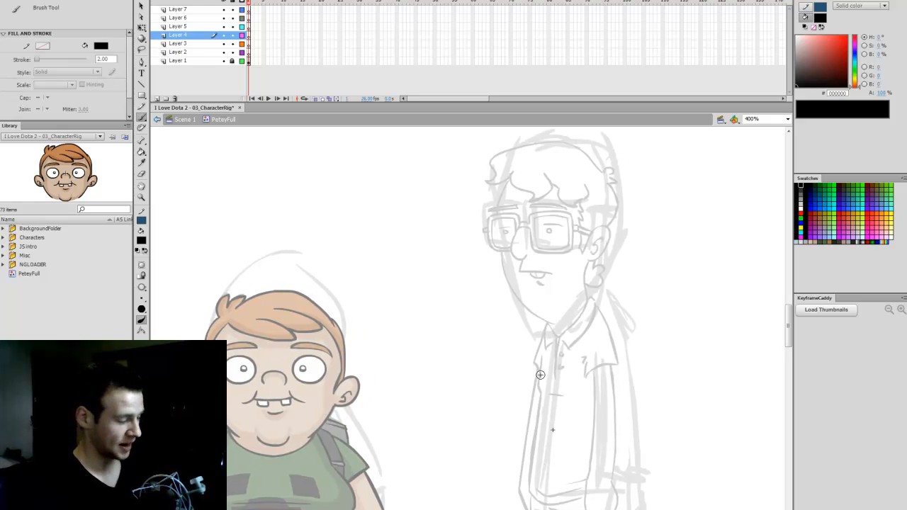
{"action": "scroll", "coordinate": [788, 326], "scroll_direction": "down", "scroll_amount": 1}
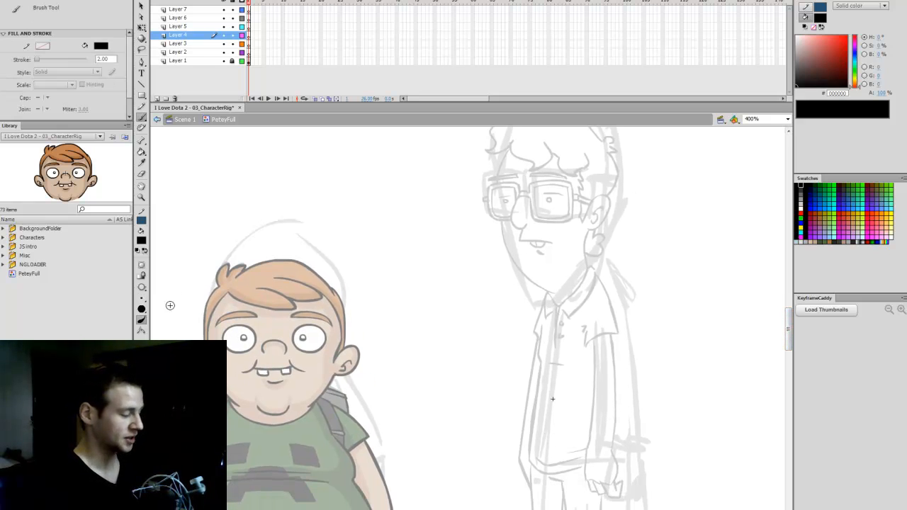
{"action": "left_click_drag", "start_coordinate": [544, 359], "coordinate": [542, 365]}
{"action": "key", "text": "ctrl+z"}
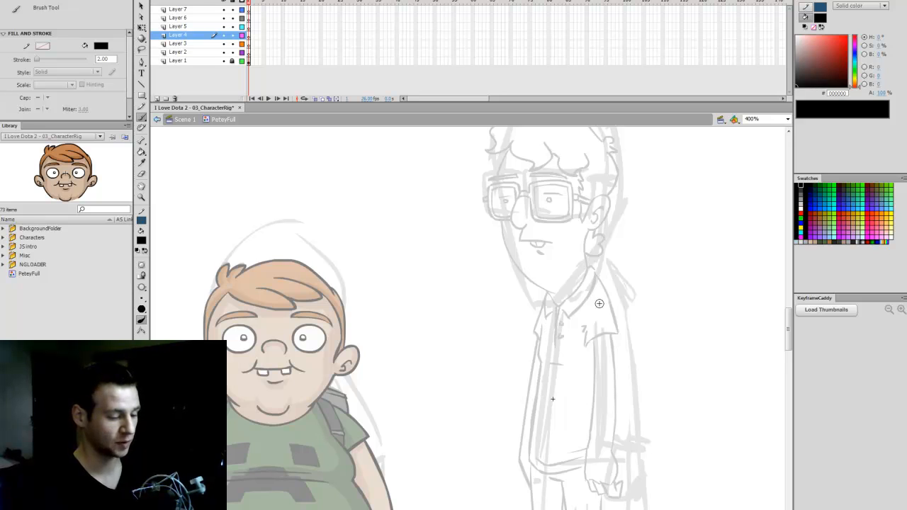
{"action": "left_click_drag", "start_coordinate": [596, 274], "coordinate": [619, 338]}
{"action": "key", "text": "ctrl+z"}
{"action": "left_click_drag", "start_coordinate": [485, 278], "coordinate": [481, 328]}
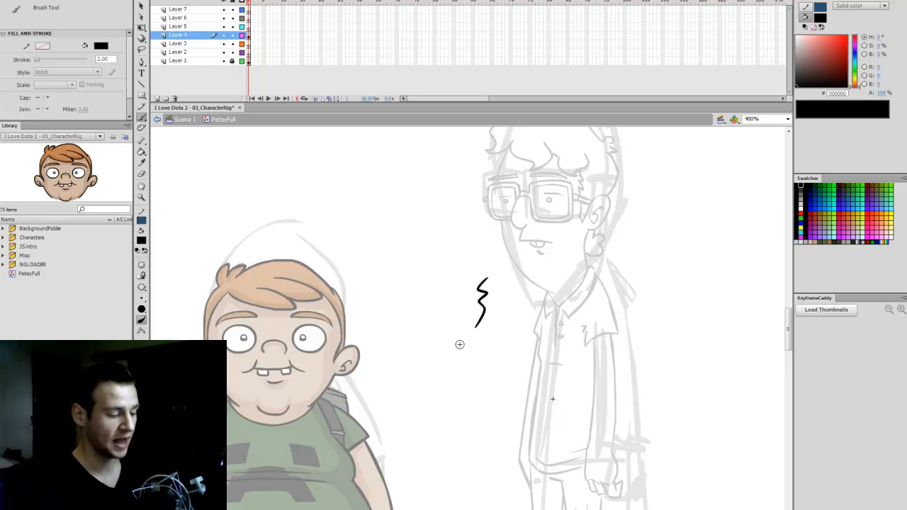
{"action": "key", "text": "ctrl+z"}
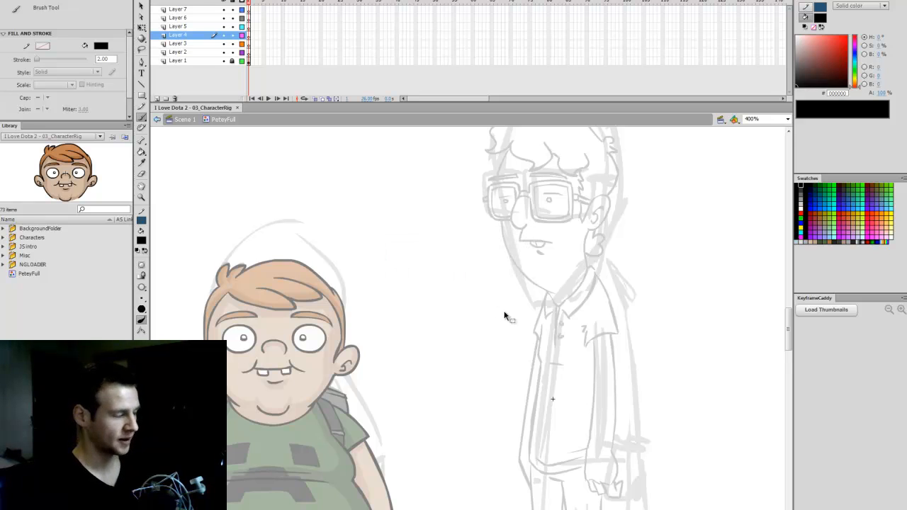
Save the character rig document
{"action": "scroll", "coordinate": [123, 91], "scroll_direction": "down", "scroll_amount": 2}
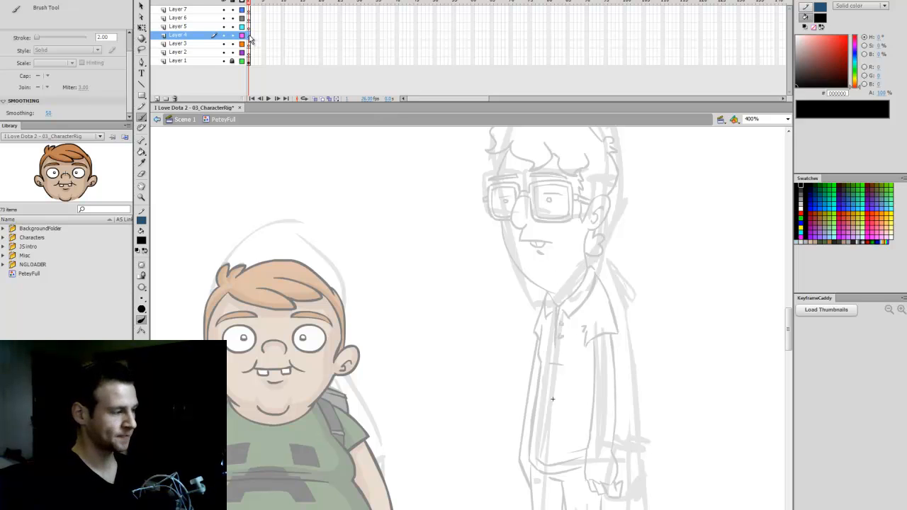
{"action": "key", "text": "ctrl+s"}
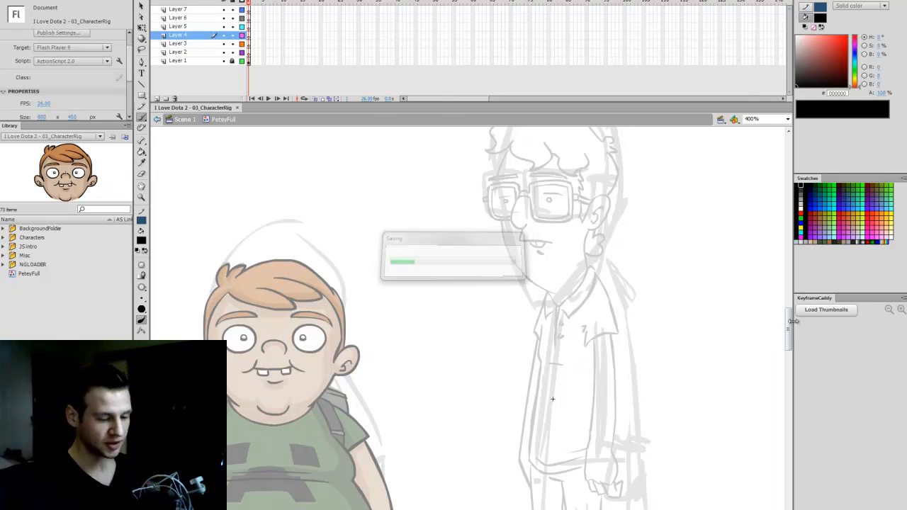
{"action": "left_click_drag", "start_coordinate": [793, 321], "coordinate": [789, 337]}
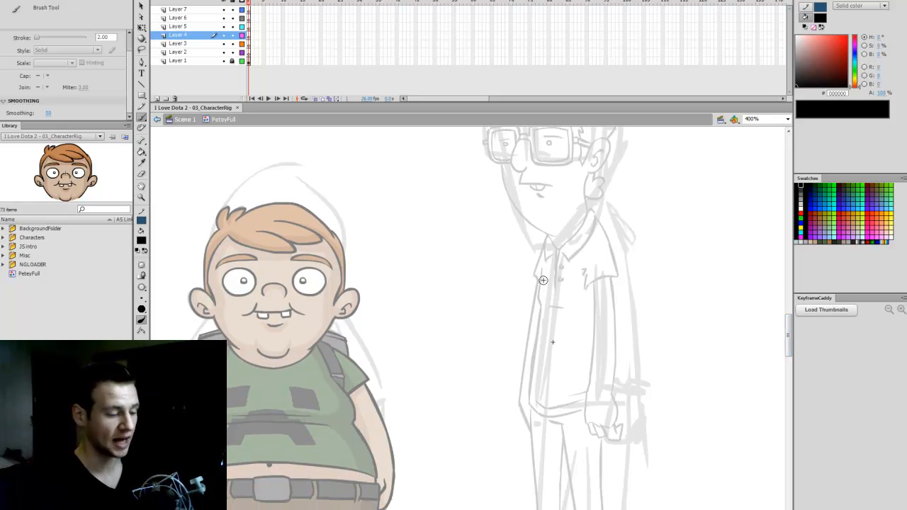
Brush a black test outline down the shirt's front and hem at 400% zoom, and compare it with smaller-brush strokes at 800%, undoing those
{"action": "mouse_move", "coordinate": [541, 305]}
{"action": "left_mouse_down"}
{"action": "mouse_move", "coordinate": [530, 403]}
{"action": "mouse_move", "coordinate": [553, 422]}
{"action": "mouse_move", "coordinate": [592, 413]}
{"action": "left_mouse_up"}
{"action": "key", "text": "z"}
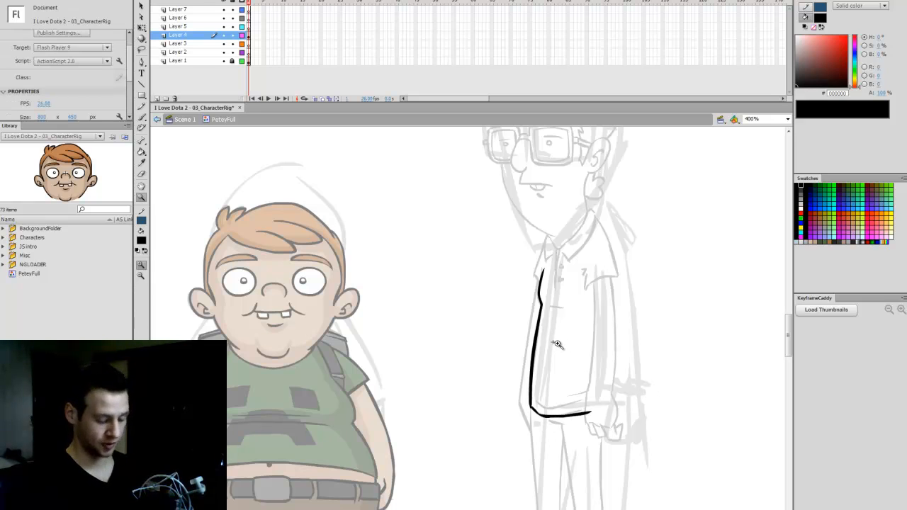
{"action": "left_click", "coordinate": [560, 340]}
{"action": "key", "text": "b"}
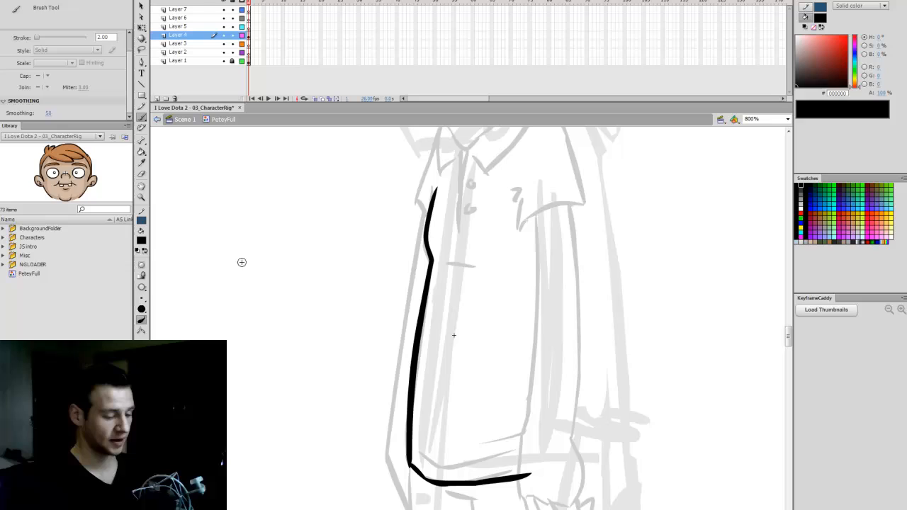
{"action": "left_click", "coordinate": [142, 299]}
{"action": "left_click", "coordinate": [176, 331]}
{"action": "mouse_move", "coordinate": [470, 292]}
{"action": "left_mouse_down"}
{"action": "mouse_move", "coordinate": [460, 342]}
{"action": "mouse_move", "coordinate": [469, 369]}
{"action": "left_mouse_up"}
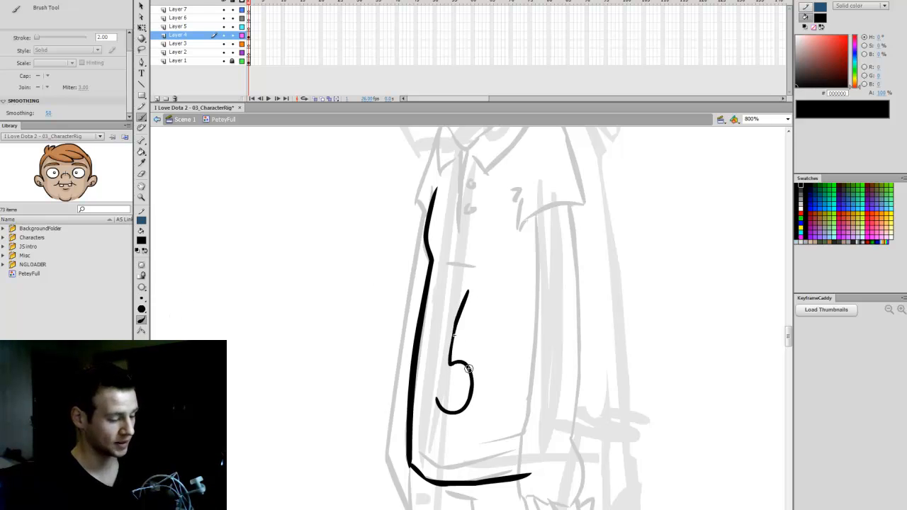
{"action": "key", "text": "ctrl+z"}
{"action": "left_click", "coordinate": [142, 299]}
{"action": "left_click", "coordinate": [176, 323]}
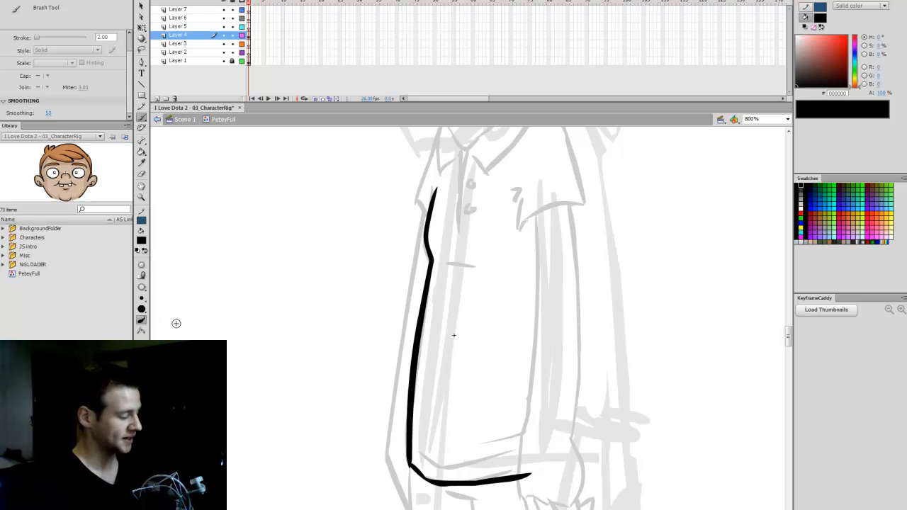
{"action": "left_click_drag", "start_coordinate": [472, 313], "coordinate": [443, 403]}
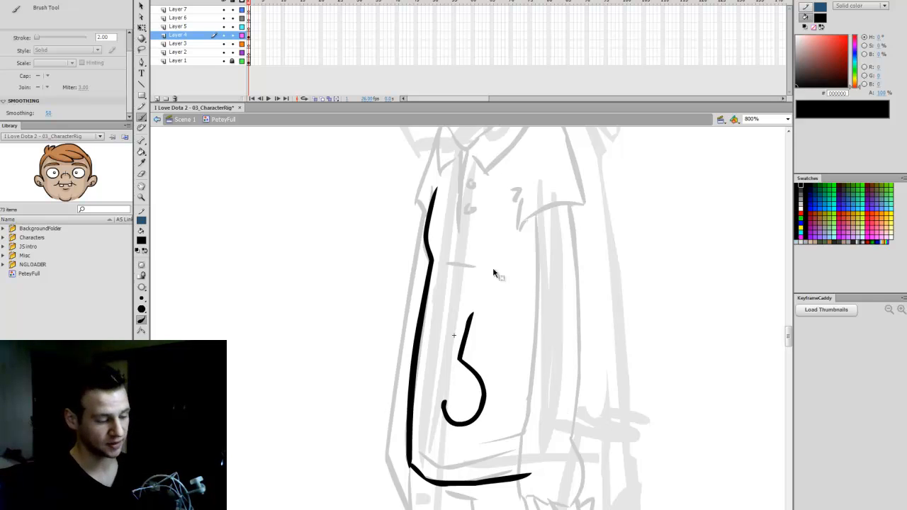
{"action": "key", "text": "ctrl+z"}
Return to 400% zoom, delete the black test outline on the shirt, and save the document
{"action": "left_click", "coordinate": [787, 120]}
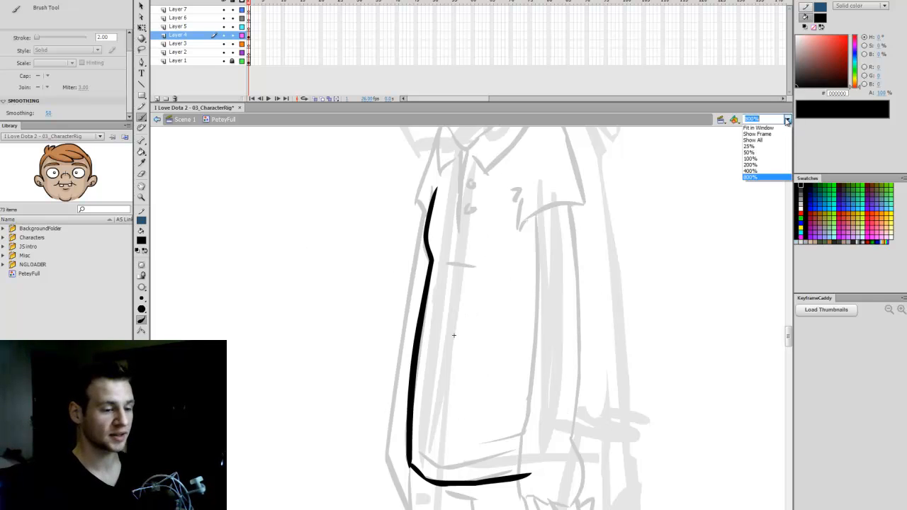
{"action": "left_click", "coordinate": [750, 171]}
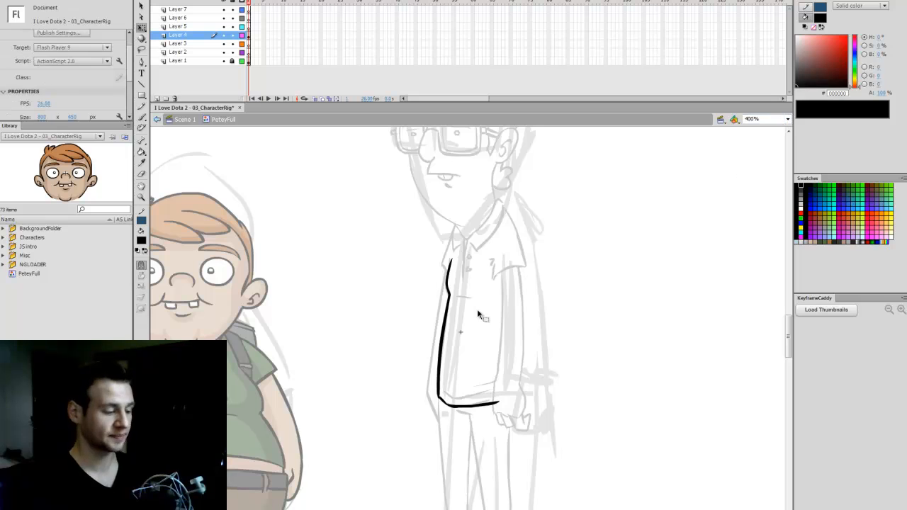
{"action": "left_click", "coordinate": [478, 314]}
{"action": "key", "text": "Delete"}
{"action": "key", "text": "b"}
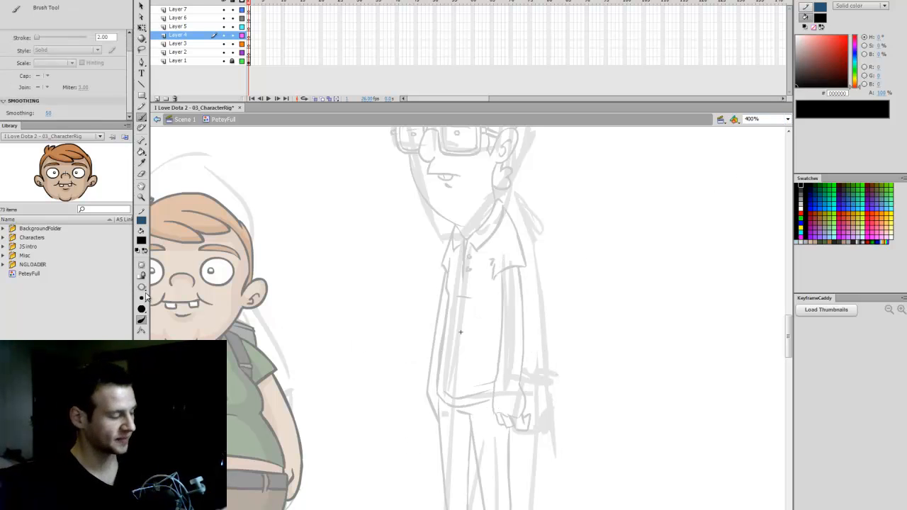
{"action": "key", "text": "v"}
{"action": "key", "text": "ctrl+s"}
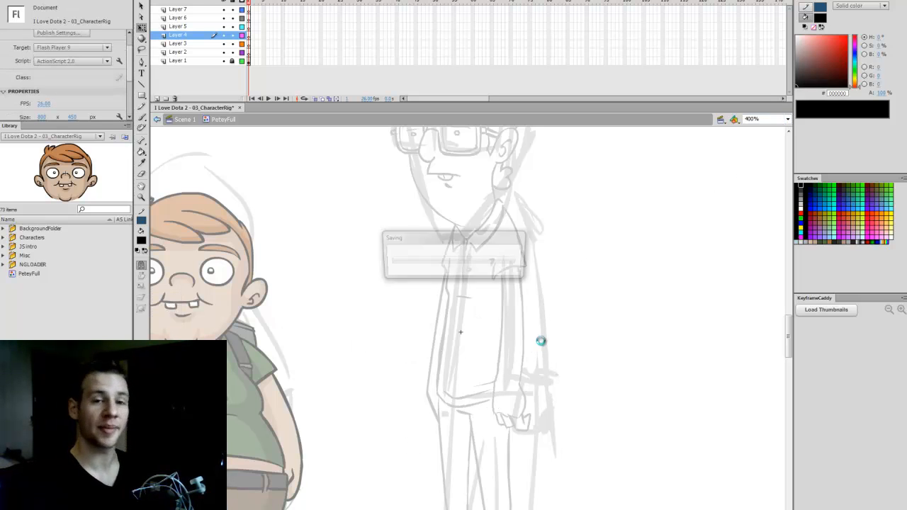
Brush the shirt's front edge from the chest down to the waist and continue it along the hem with a smaller black brush
{"action": "key", "text": "b"}
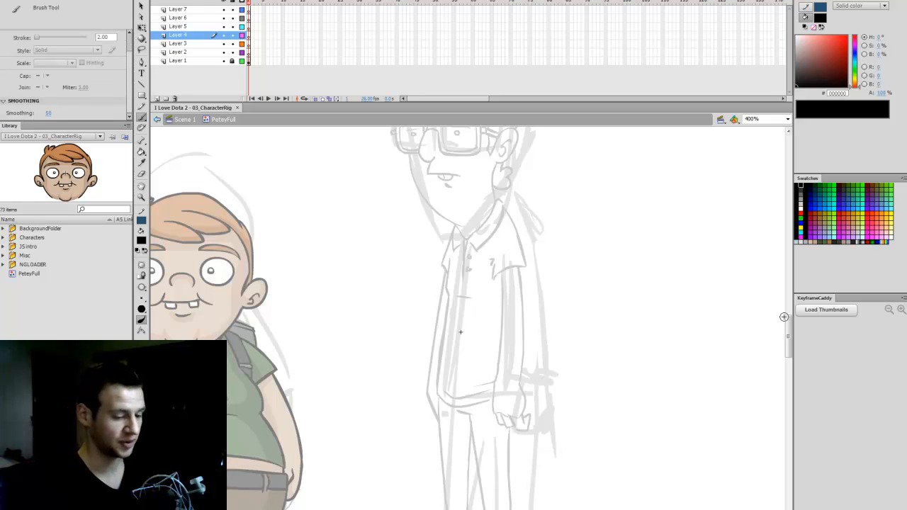
{"action": "left_click_drag", "start_coordinate": [788, 320], "coordinate": [788, 318]}
{"action": "left_click_drag", "start_coordinate": [452, 303], "coordinate": [449, 313]}
{"action": "key", "text": "q"}
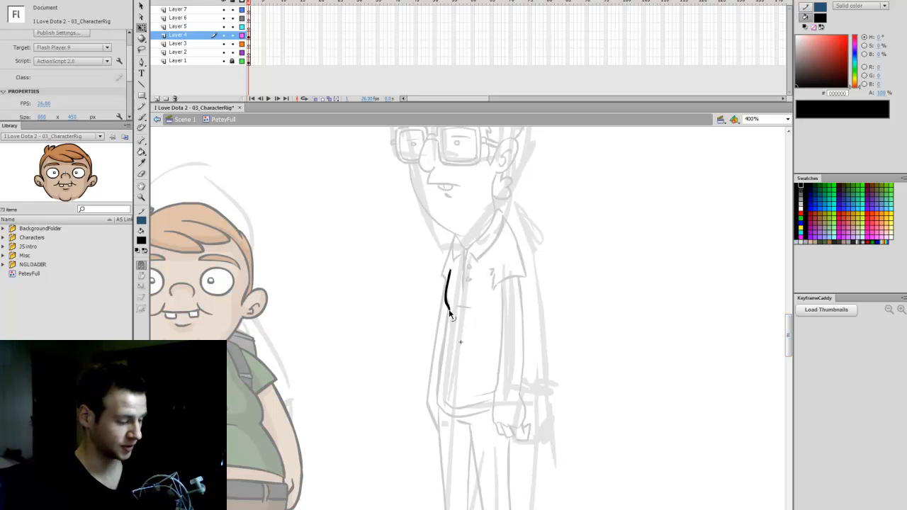
{"action": "key", "text": "b"}
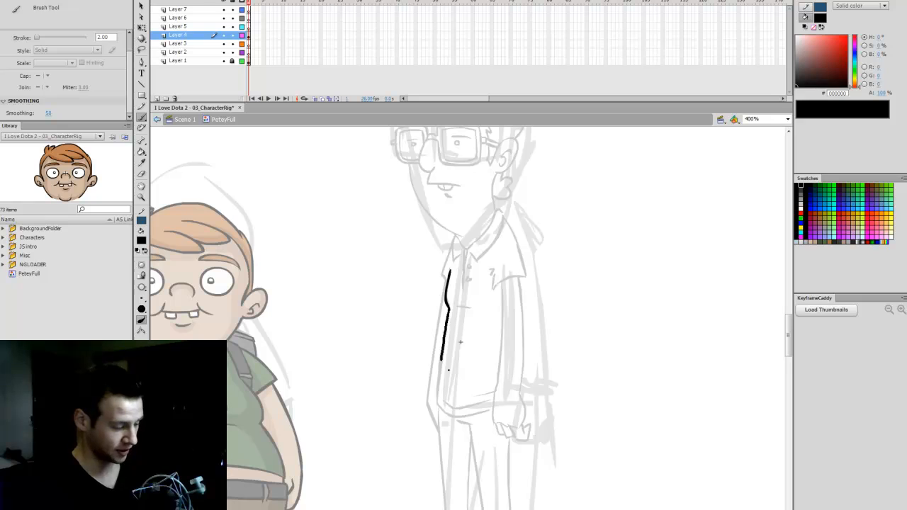
{"action": "mouse_move", "coordinate": [442, 361]}
{"action": "left_mouse_down"}
{"action": "mouse_move", "coordinate": [446, 397]}
{"action": "mouse_move", "coordinate": [438, 398]}
{"action": "mouse_move", "coordinate": [453, 424]}
{"action": "mouse_move", "coordinate": [441, 412]}
{"action": "mouse_move", "coordinate": [468, 427]}
{"action": "mouse_move", "coordinate": [505, 403]}
{"action": "left_mouse_up"}
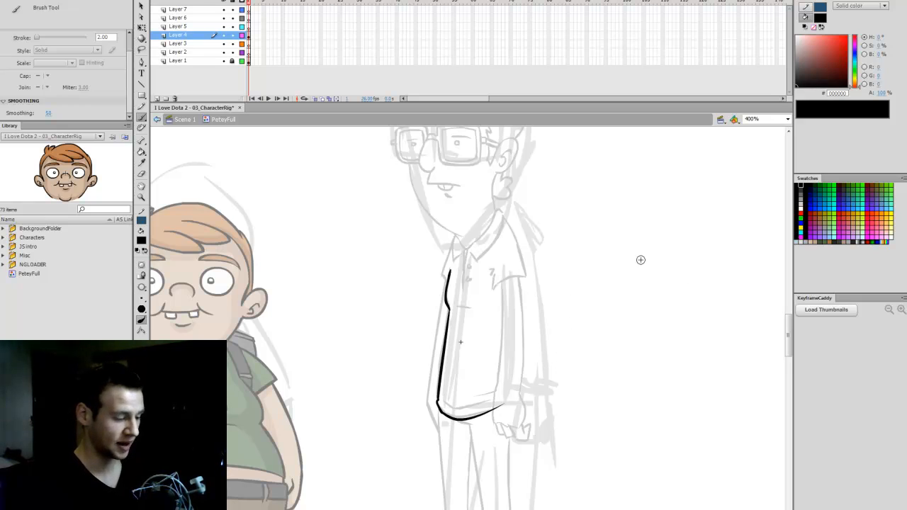
Brush the shirt collar over the sketch, outlining both collar flaps and the neckline edge and redoing faulty strokes
{"action": "left_click_drag", "start_coordinate": [456, 260], "coordinate": [466, 248]}
{"action": "key", "text": "ctrl+z"}
{"action": "key", "text": "ctrl+z"}
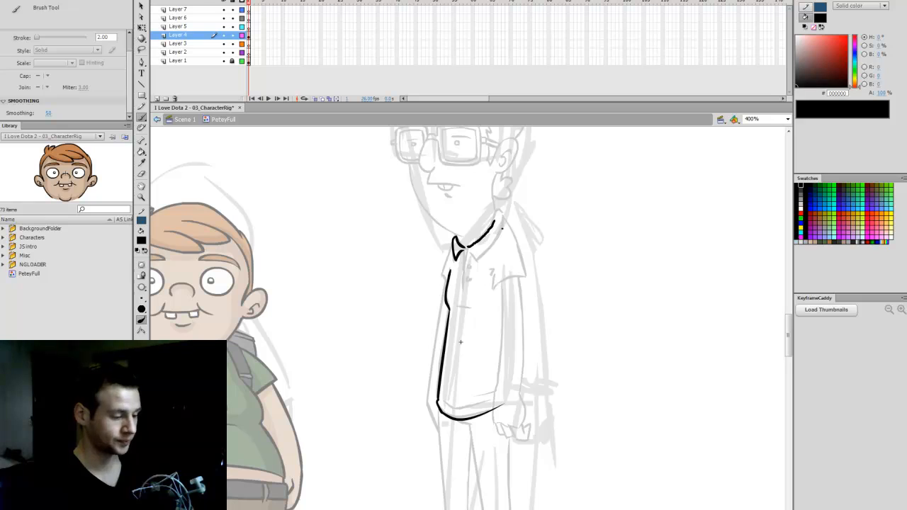
{"action": "left_click_drag", "start_coordinate": [496, 223], "coordinate": [505, 209]}
{"action": "key", "text": "ctrl+z"}
{"action": "left_click_drag", "start_coordinate": [478, 243], "coordinate": [500, 213]}
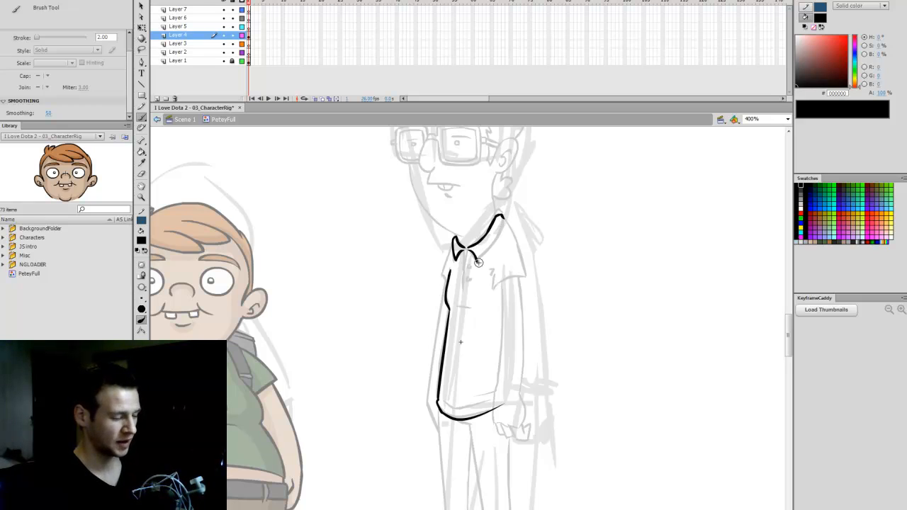
{"action": "left_click_drag", "start_coordinate": [497, 234], "coordinate": [505, 219]}
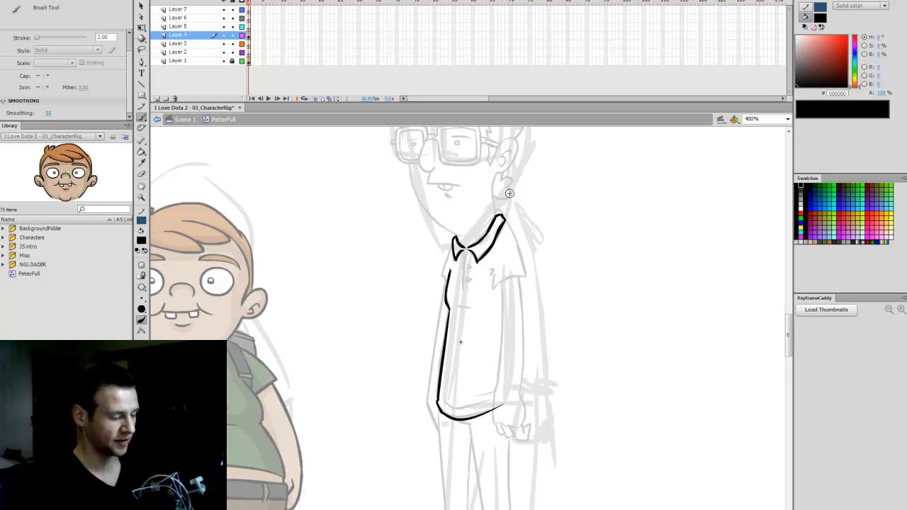
Brush the button placket line with two small buttons below the collar, and the curved back of the collar opening
{"action": "left_click_drag", "start_coordinate": [464, 250], "coordinate": [463, 282]}
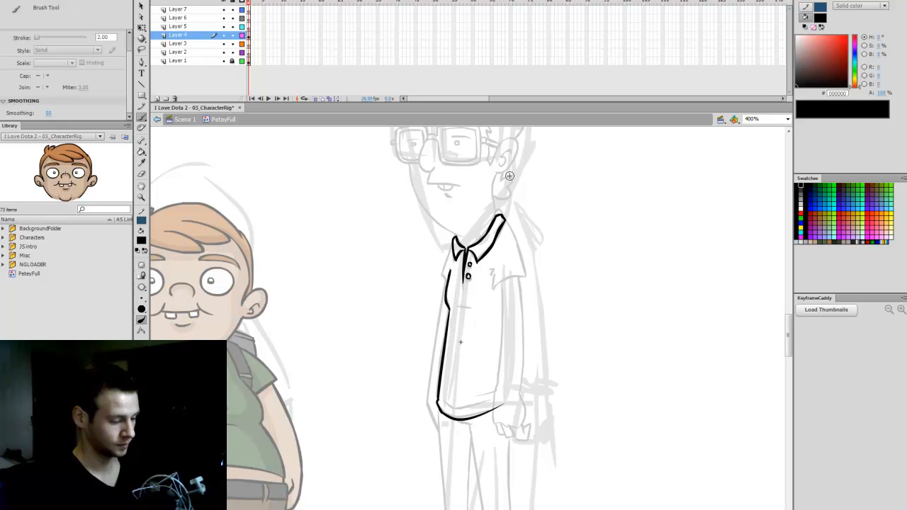
{"action": "key", "text": "ctrl+z"}
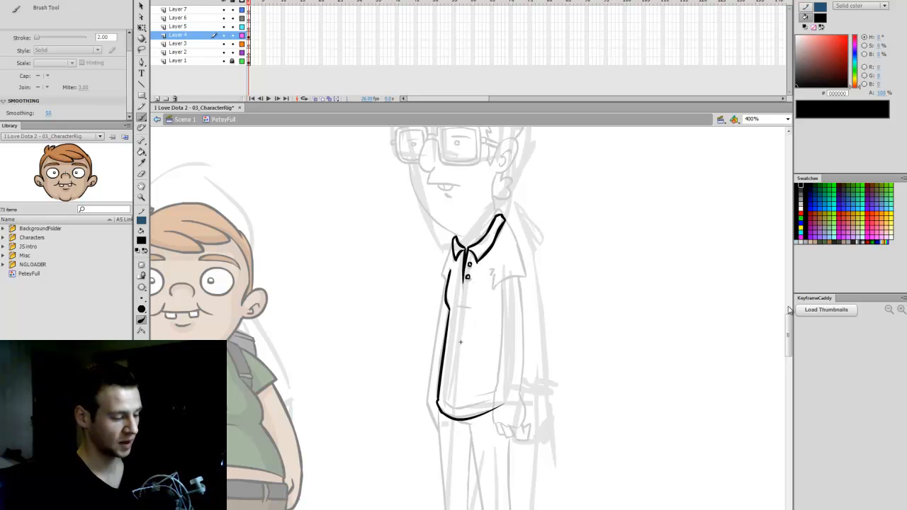
{"action": "left_click_drag", "start_coordinate": [790, 311], "coordinate": [789, 309]}
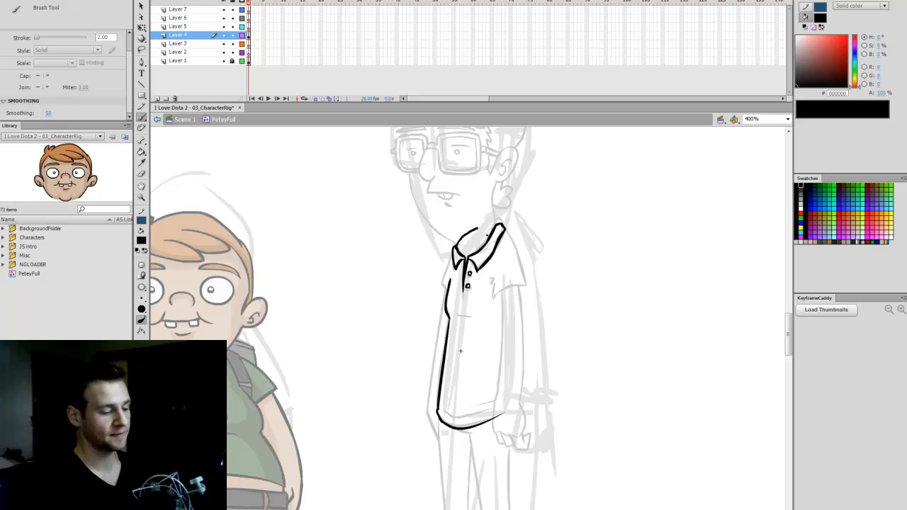
{"action": "left_click_drag", "start_coordinate": [454, 249], "coordinate": [505, 225]}
{"action": "scroll", "coordinate": [790, 335], "scroll_direction": "up", "scroll_amount": 1}
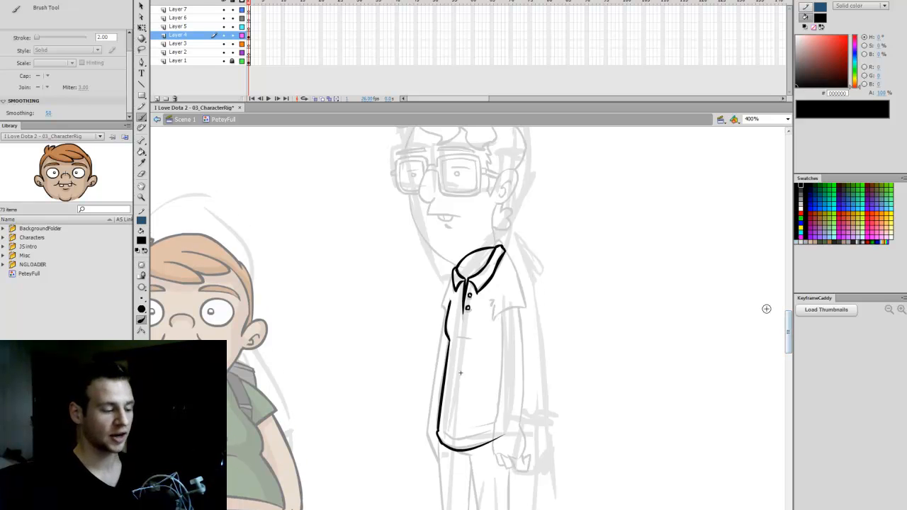
Reshape the outer line of the larger collar flap, and try a brush stroke from the collar up along the jaw
{"action": "left_click", "coordinate": [501, 266], "text": "ctrl"}
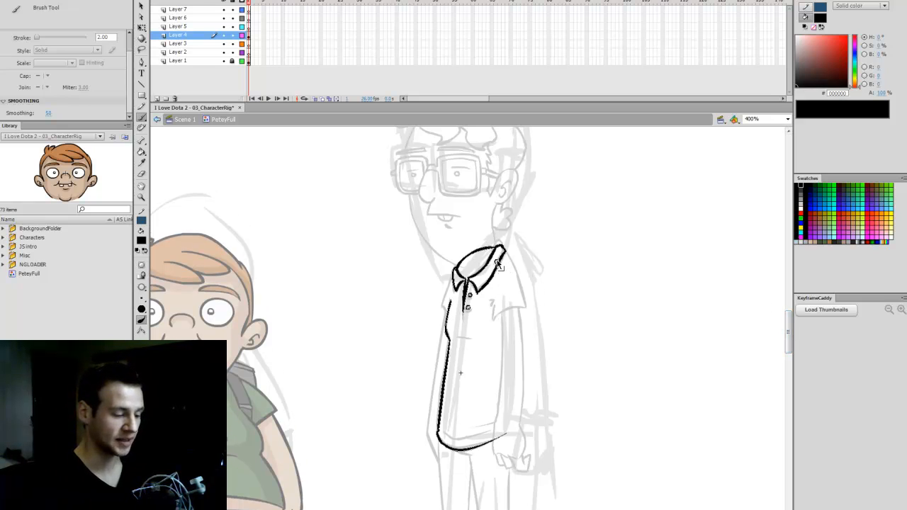
{"action": "left_click_drag", "start_coordinate": [497, 262], "coordinate": [488, 276]}
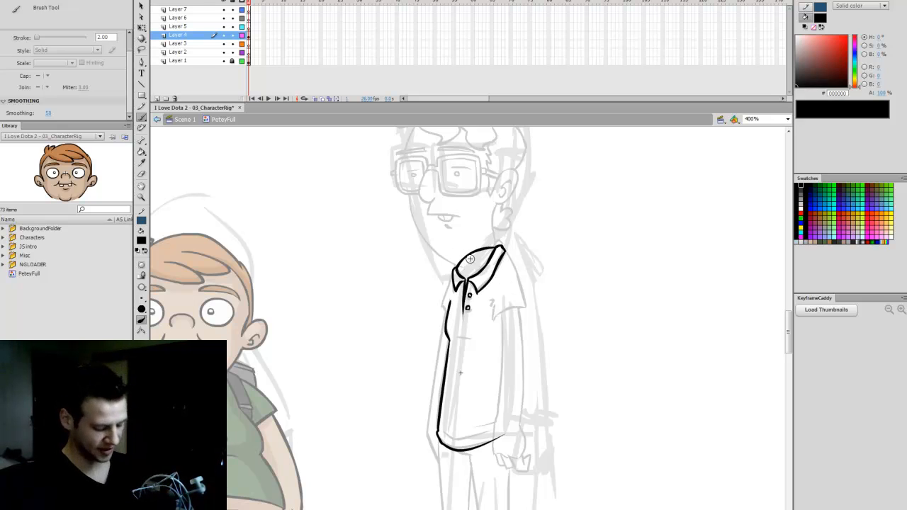
{"action": "left_click_drag", "start_coordinate": [458, 267], "coordinate": [427, 245]}
{"action": "key", "text": "ctrl+z"}
Brush the shirt's back edge from the collar down toward the hem, replacing the first short attempt
{"action": "scroll", "coordinate": [623, 282], "scroll_direction": "down", "scroll_amount": 1}
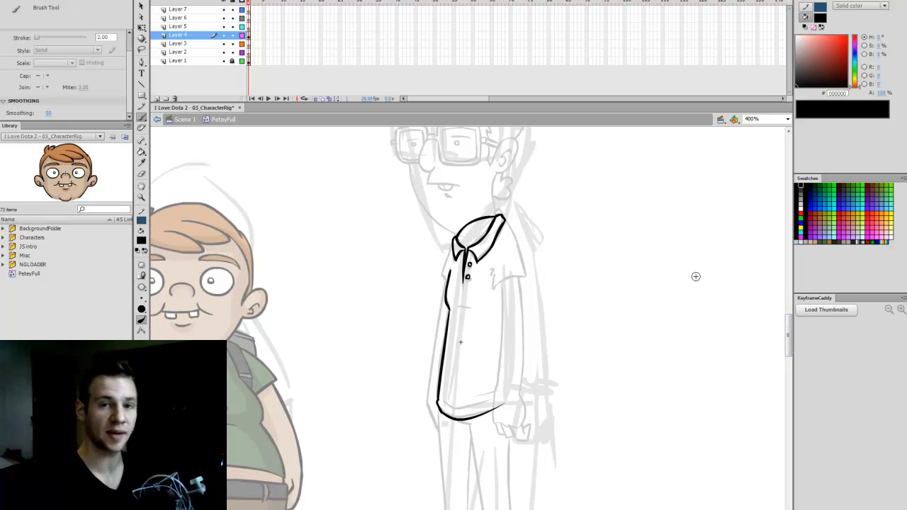
{"action": "scroll", "coordinate": [779, 318], "scroll_direction": "down", "scroll_amount": 1}
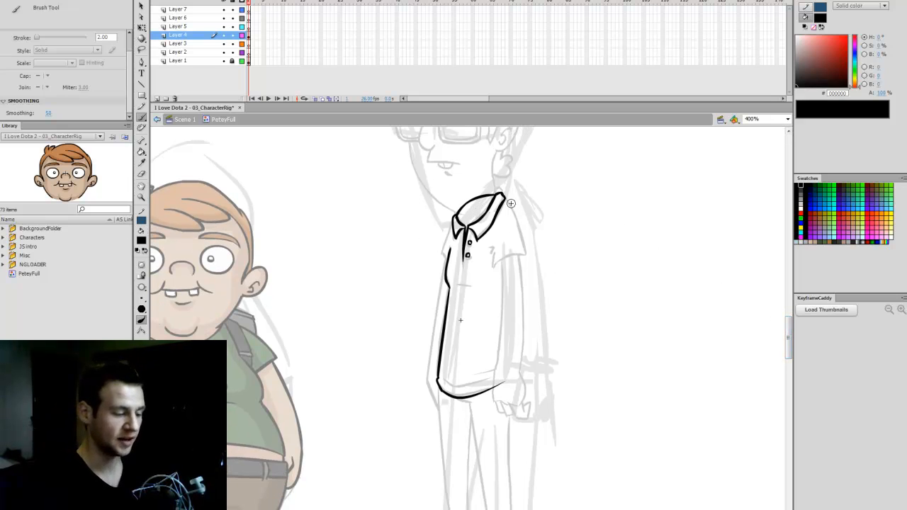
{"action": "left_click_drag", "start_coordinate": [520, 225], "coordinate": [523, 236]}
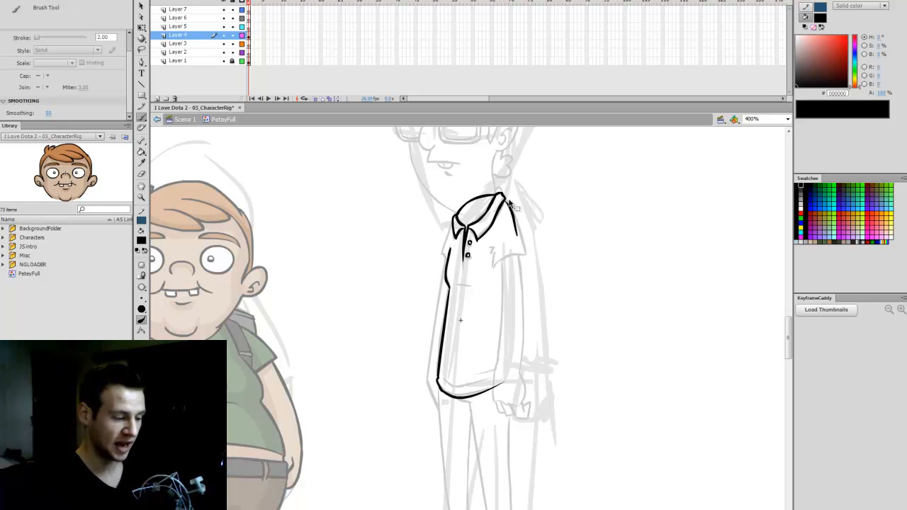
{"action": "key", "text": "ctrl+z"}
{"action": "left_click_drag", "start_coordinate": [502, 196], "coordinate": [515, 213]}
{"action": "left_click_drag", "start_coordinate": [524, 250], "coordinate": [529, 309]}
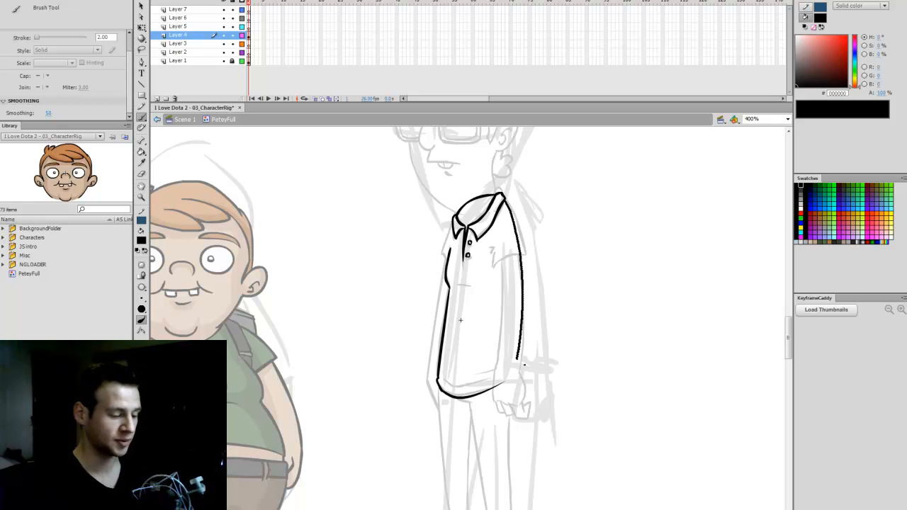
Close the shirt's hem at the back corner, add the inner hem line above it, and save the document
{"action": "mouse_move", "coordinate": [525, 365]}
{"action": "left_mouse_down"}
{"action": "mouse_move", "coordinate": [522, 389]}
{"action": "mouse_move", "coordinate": [458, 399]}
{"action": "mouse_move", "coordinate": [509, 363]}
{"action": "mouse_move", "coordinate": [499, 383]}
{"action": "mouse_move", "coordinate": [477, 394]}
{"action": "mouse_move", "coordinate": [484, 401]}
{"action": "mouse_move", "coordinate": [460, 392]}
{"action": "mouse_move", "coordinate": [500, 381]}
{"action": "left_mouse_up"}
{"action": "key", "text": "ctrl+z"}
{"action": "key", "text": "ctrl+z"}
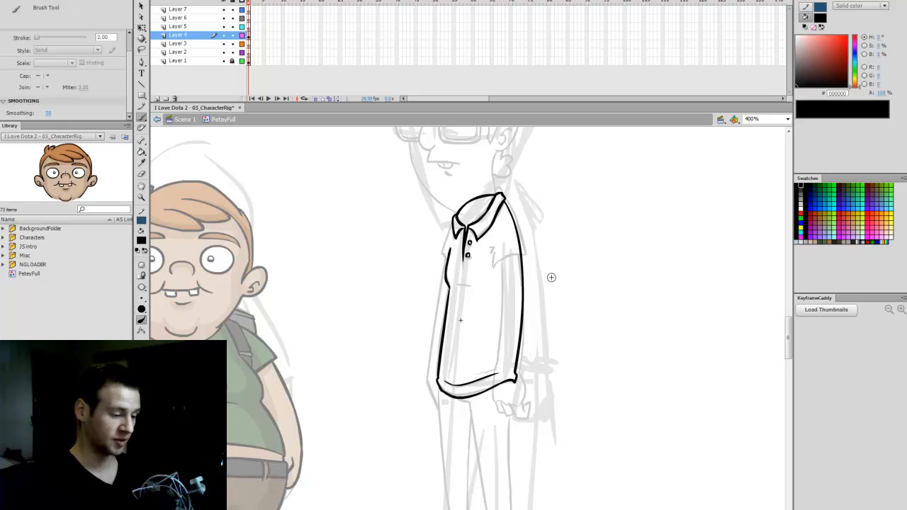
{"action": "key", "text": "ctrl+s"}
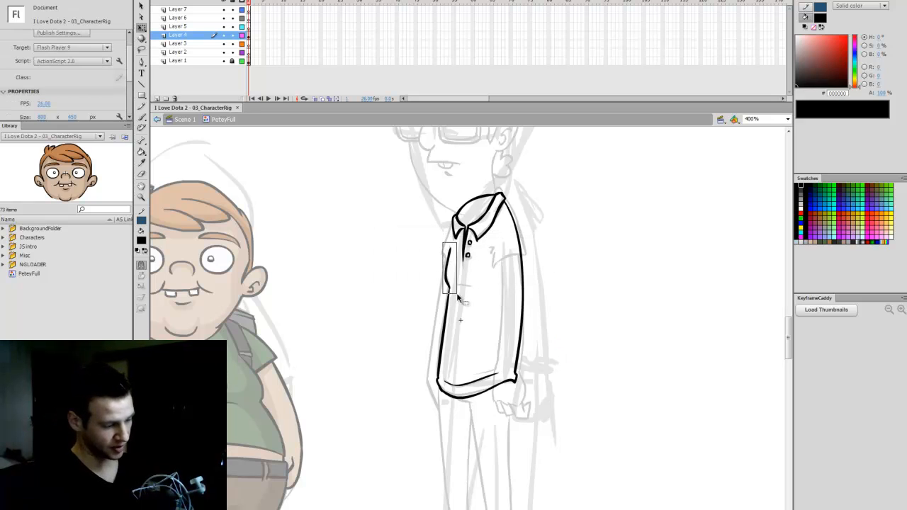
Select the upper part of the shirt's front line and shift it slightly up toward the collar
{"action": "mouse_move", "coordinate": [421, 276]}
{"action": "left_mouse_down"}
{"action": "mouse_move", "coordinate": [461, 277]}
{"action": "mouse_move", "coordinate": [447, 250]}
{"action": "left_mouse_up"}
{"action": "key", "text": "q"}
{"action": "key", "text": "ctrl+z"}
{"action": "left_click", "coordinate": [448, 279]}
{"action": "left_click", "coordinate": [443, 323], "text": "shift"}
{"action": "left_click", "coordinate": [448, 248]}
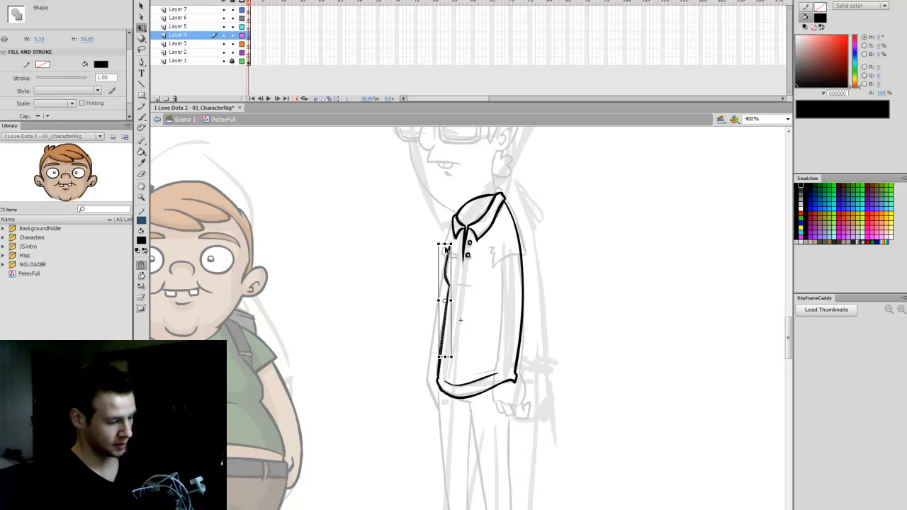
{"action": "left_click", "coordinate": [461, 321]}
Brush two short horizontal crease lines on the shirt's chest near the front edge
{"action": "key", "text": "e"}
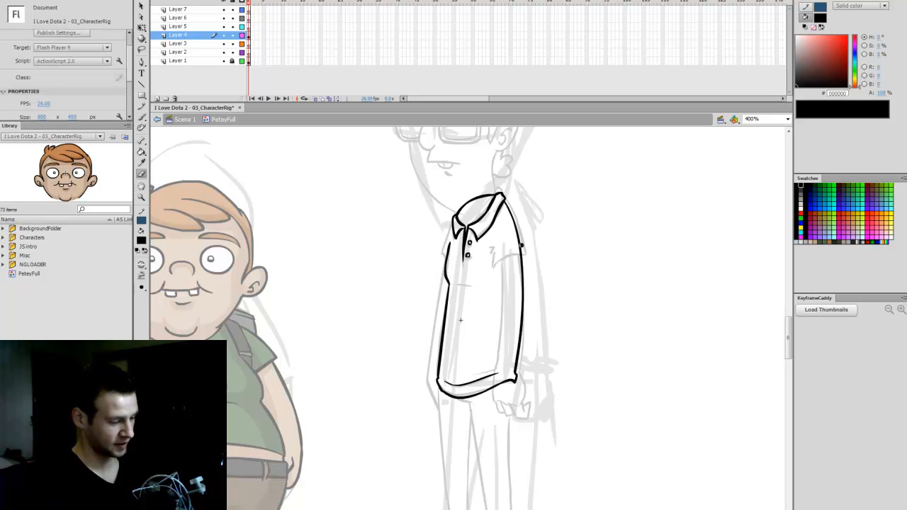
{"action": "key", "text": "b"}
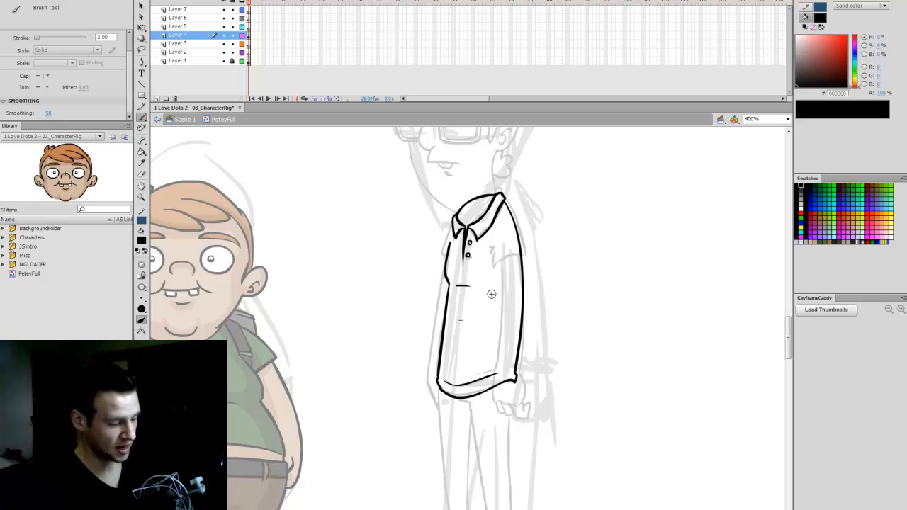
{"action": "left_click_drag", "start_coordinate": [455, 287], "coordinate": [469, 287]}
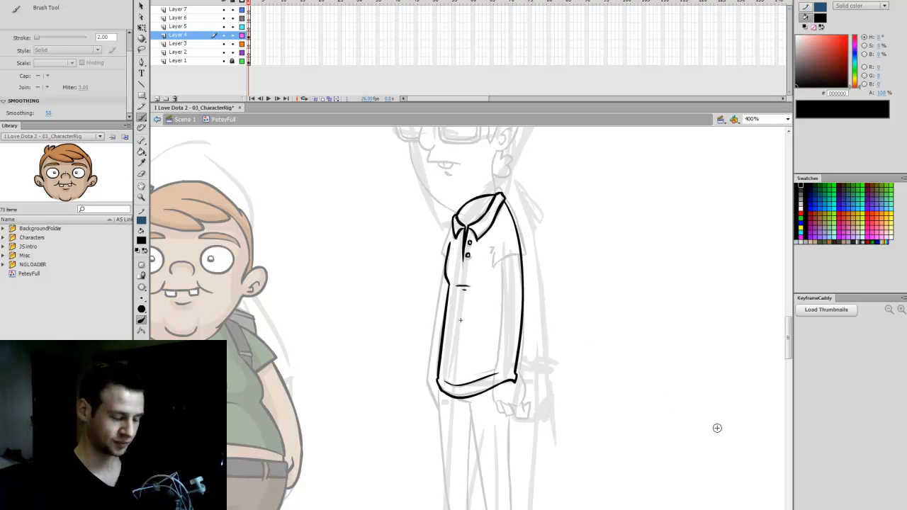
Fill the inside of the shirt's collar with the tan swatch C2A38C
{"action": "scroll", "coordinate": [790, 329], "scroll_direction": "up", "scroll_amount": 1}
{"action": "scroll", "coordinate": [789, 329], "scroll_direction": "down", "scroll_amount": 1}
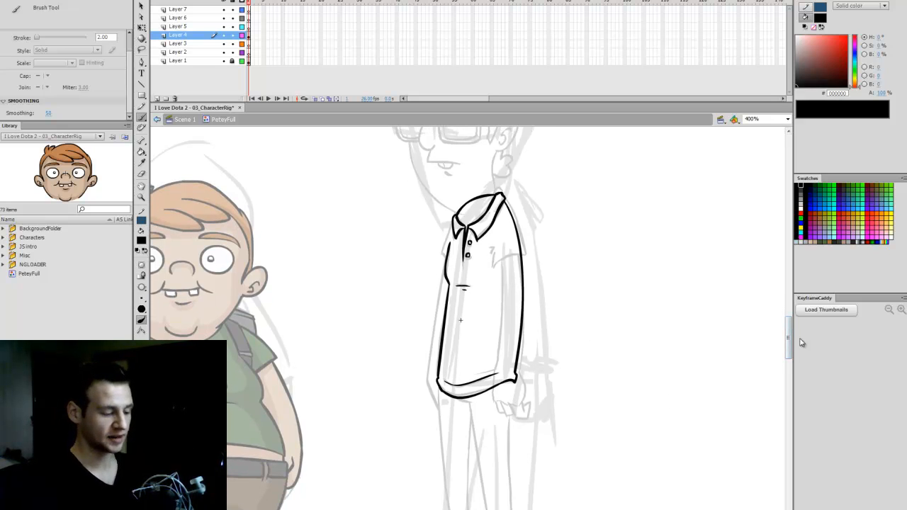
{"action": "scroll", "coordinate": [794, 340], "scroll_direction": "up", "scroll_amount": 1}
{"action": "left_click", "coordinate": [816, 238]}
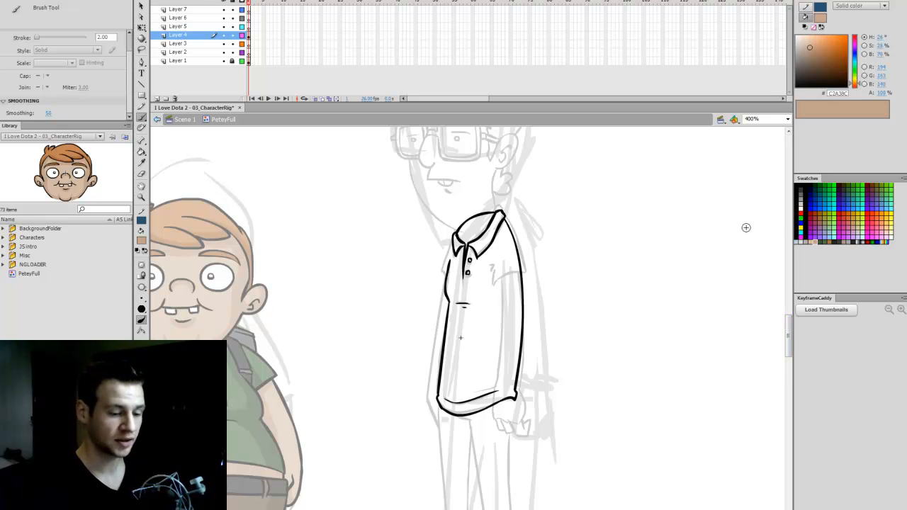
{"action": "key", "text": "k"}
{"action": "left_click", "coordinate": [480, 226]}
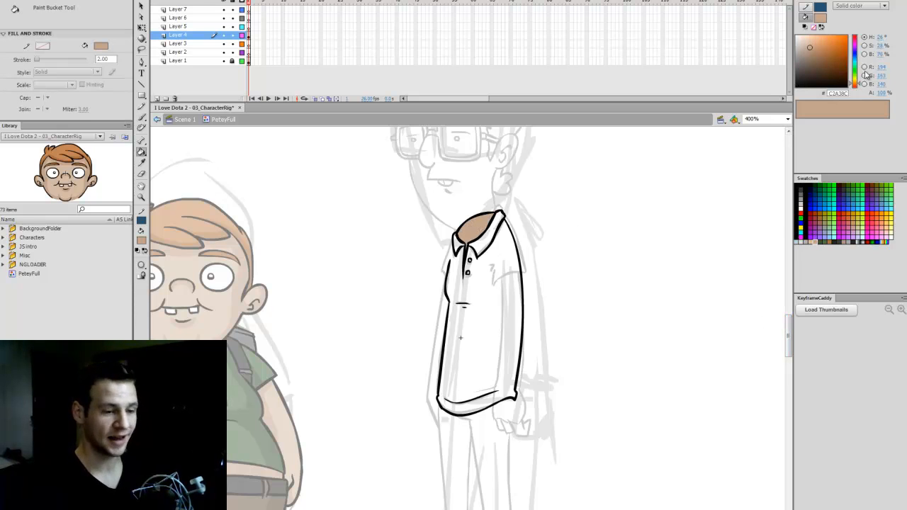
Examine the clothing colours of the coloured characters standing beside Petey
{"action": "scroll", "coordinate": [461, 338], "scroll_direction": "left", "scroll_amount": 10}
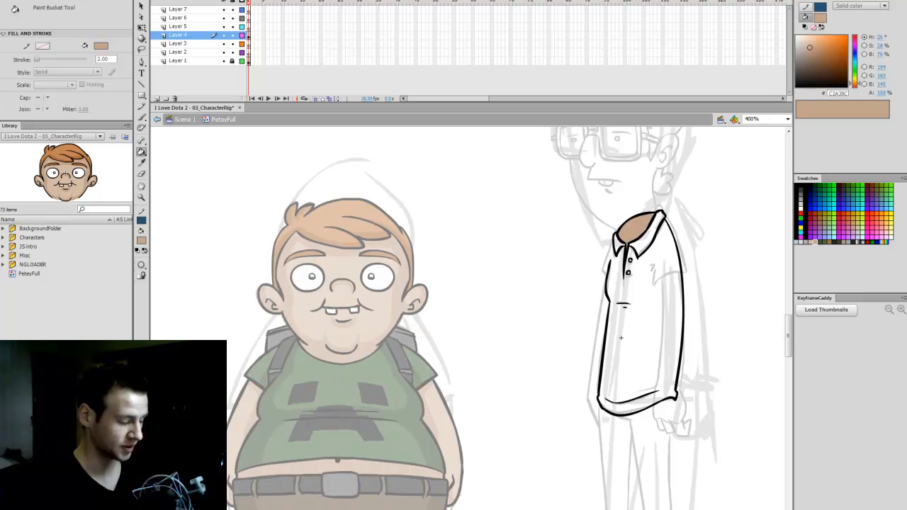
{"action": "scroll", "coordinate": [461, 338], "scroll_direction": "right", "scroll_amount": 1}
{"action": "scroll", "coordinate": [461, 339], "scroll_direction": "left", "scroll_amount": 1}
{"action": "scroll", "coordinate": [460, 338], "scroll_direction": "right", "scroll_amount": 1}
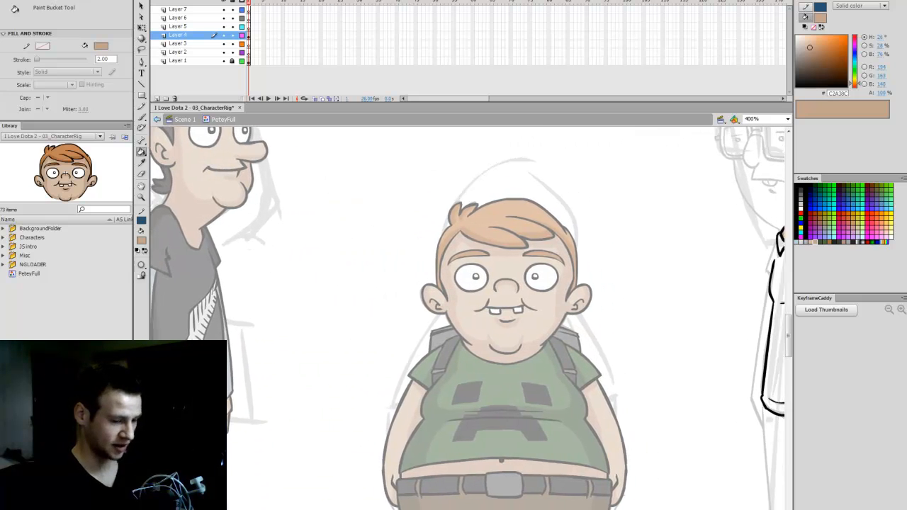
{"action": "scroll", "coordinate": [461, 339], "scroll_direction": "right", "scroll_amount": 1}
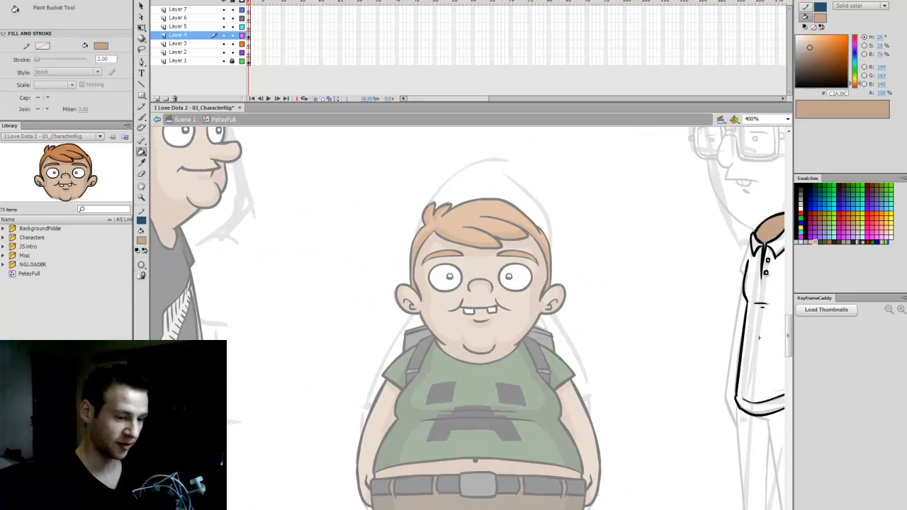
{"action": "scroll", "coordinate": [461, 338], "scroll_direction": "left", "scroll_amount": 1}
{"action": "scroll", "coordinate": [468, 319], "scroll_direction": "right", "scroll_amount": 2}
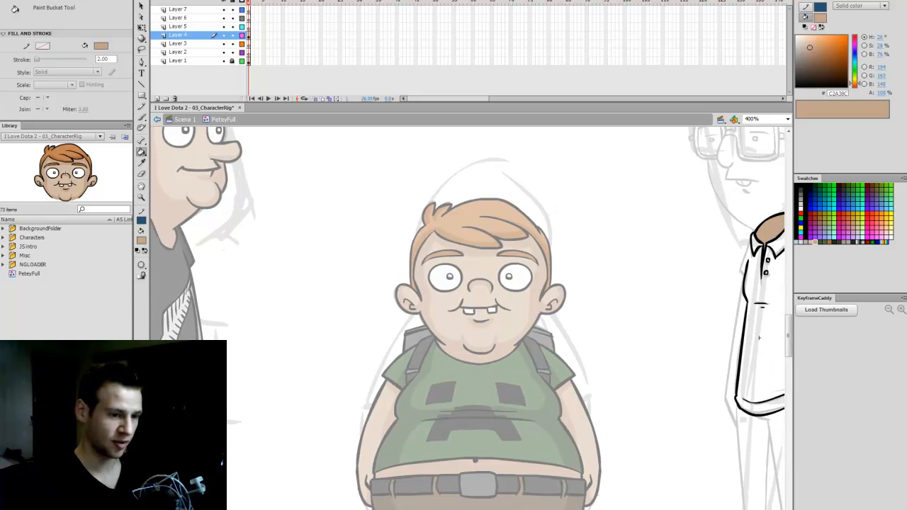
{"action": "scroll", "coordinate": [468, 319], "scroll_direction": "left", "scroll_amount": 1}
{"action": "scroll", "coordinate": [776, 338], "scroll_direction": "right", "scroll_amount": 1}
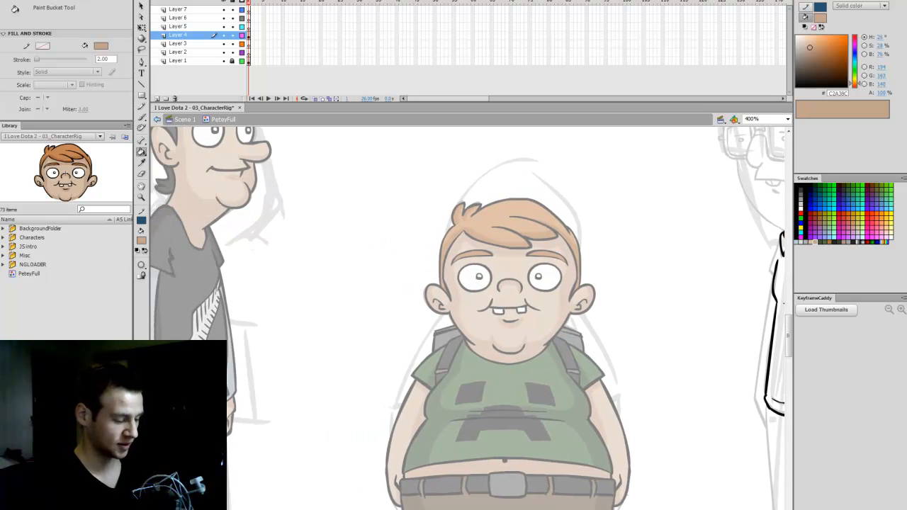
{"action": "scroll", "coordinate": [775, 338], "scroll_direction": "left", "scroll_amount": 3}
{"action": "scroll", "coordinate": [516, 464], "scroll_direction": "right", "scroll_amount": 7}
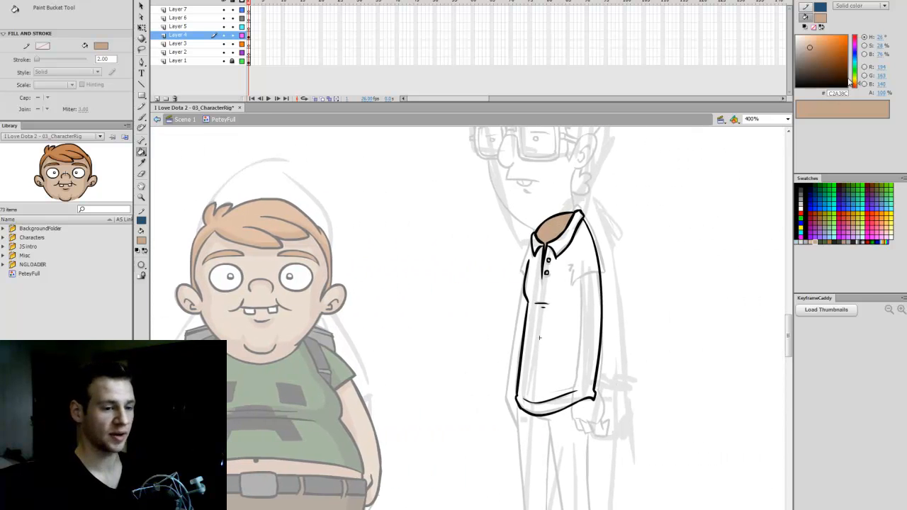
Mix a reddish-brown shadow colour, A85C3F, as the fill for the shirt
{"action": "left_click_drag", "start_coordinate": [857, 84], "coordinate": [858, 84]}
{"action": "left_click_drag", "start_coordinate": [827, 54], "coordinate": [826, 48]}
{"action": "left_click_drag", "start_coordinate": [858, 84], "coordinate": [858, 83]}
{"action": "left_click_drag", "start_coordinate": [828, 51], "coordinate": [834, 48]}
{"action": "left_click_drag", "start_coordinate": [858, 85], "coordinate": [860, 86]}
{"action": "left_click_drag", "start_coordinate": [833, 48], "coordinate": [828, 53]}
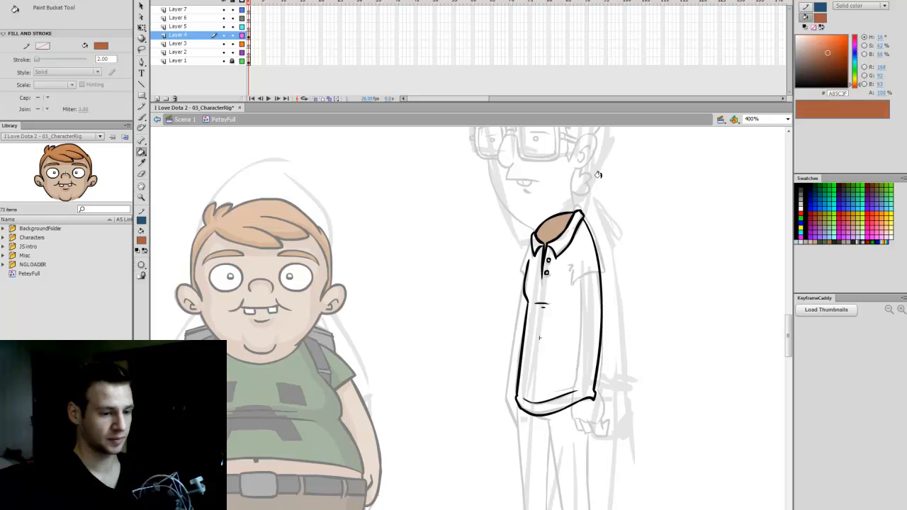
With the brush set to Paint Behind, draw the shirt's front shadow edge from the collar down to the chest creases
{"action": "key", "text": "b"}
{"action": "left_click_drag", "start_coordinate": [530, 260], "coordinate": [533, 248]}
{"action": "key", "text": "k"}
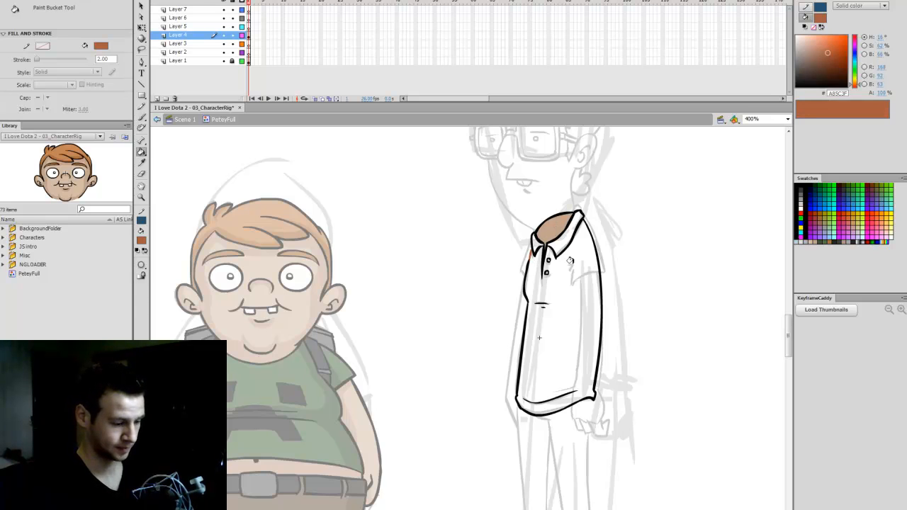
{"action": "key", "text": "b"}
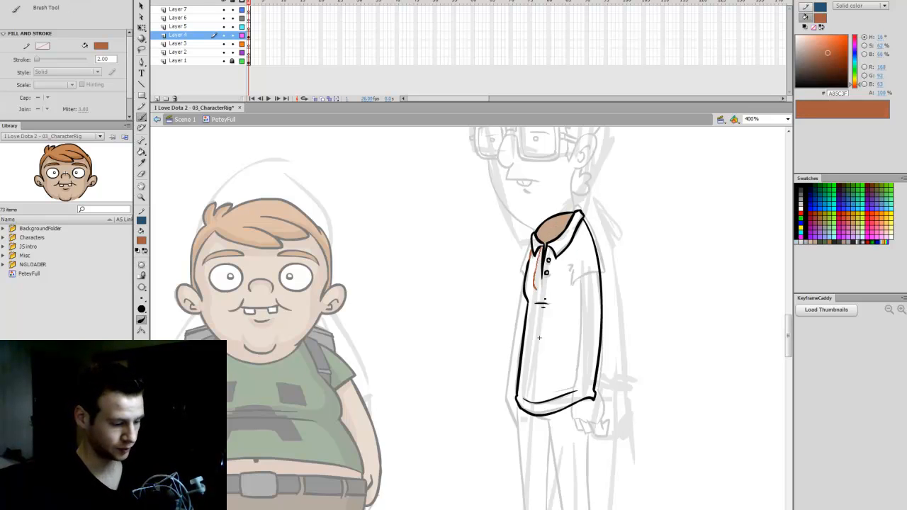
{"action": "left_click_drag", "start_coordinate": [545, 299], "coordinate": [536, 301]}
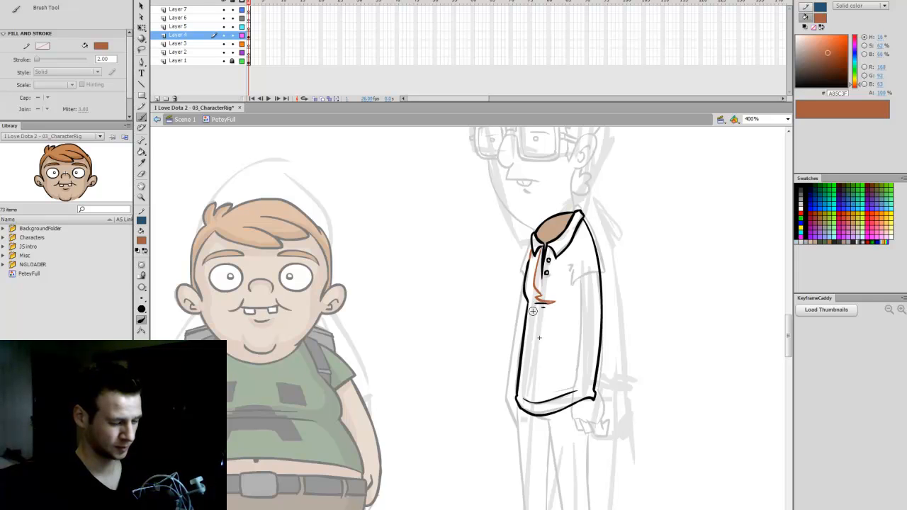
{"action": "left_click", "coordinate": [142, 287]}
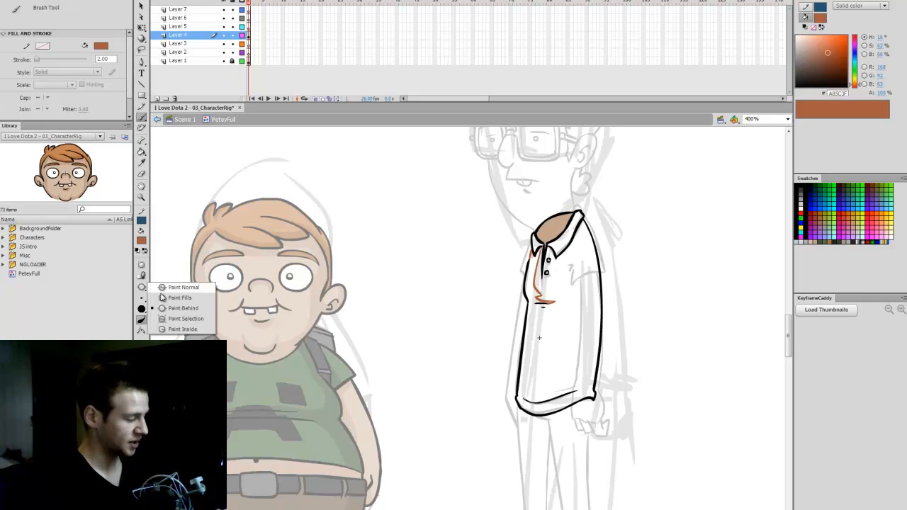
{"action": "left_click", "coordinate": [190, 308]}
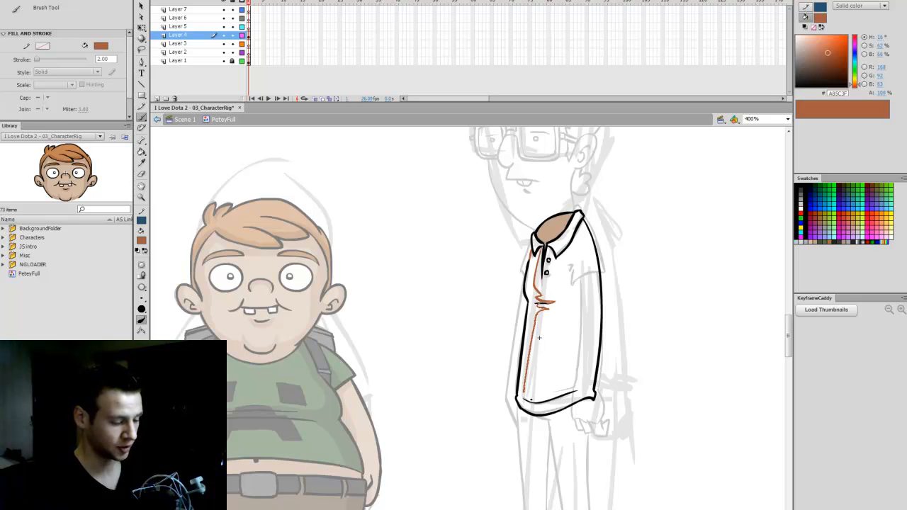
Extend the brushed shadow edge from the chest creases down the front and along the hem line, redoing unsatisfactory strokes
{"action": "left_click_drag", "start_coordinate": [554, 406], "coordinate": [592, 388]}
{"action": "key", "text": "ctrl+z"}
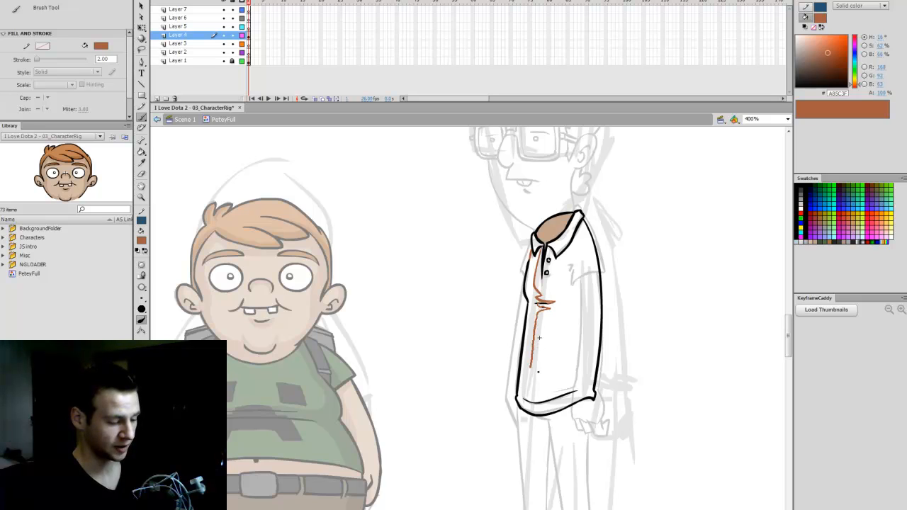
{"action": "mouse_move", "coordinate": [530, 368]}
{"action": "left_mouse_down"}
{"action": "mouse_move", "coordinate": [527, 392]}
{"action": "mouse_move", "coordinate": [537, 391]}
{"action": "mouse_move", "coordinate": [530, 395]}
{"action": "mouse_move", "coordinate": [529, 383]}
{"action": "mouse_move", "coordinate": [548, 402]}
{"action": "mouse_move", "coordinate": [580, 390]}
{"action": "left_mouse_up"}
{"action": "key", "text": "ctrl+z"}
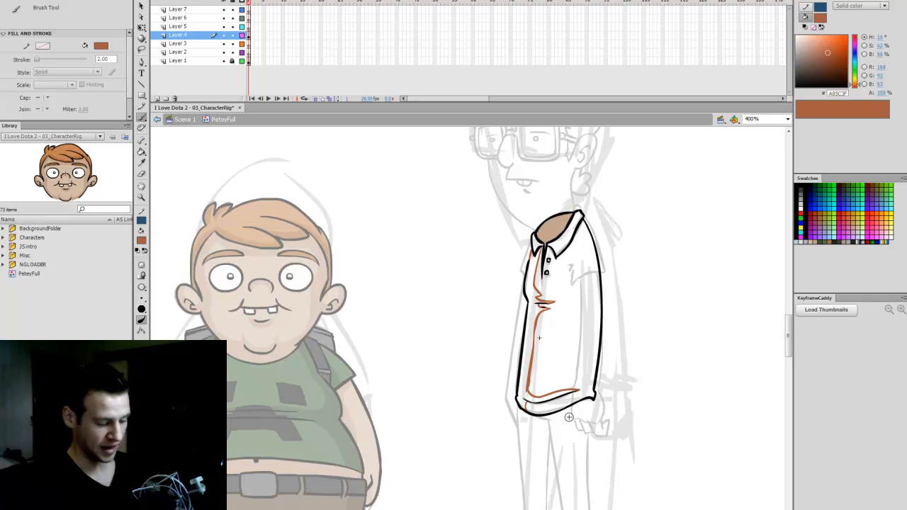
Fill the outlined shadow strip along the shirt's front and hem with the reddish-brown
{"action": "key", "text": "k"}
{"action": "left_click", "coordinate": [533, 311]}
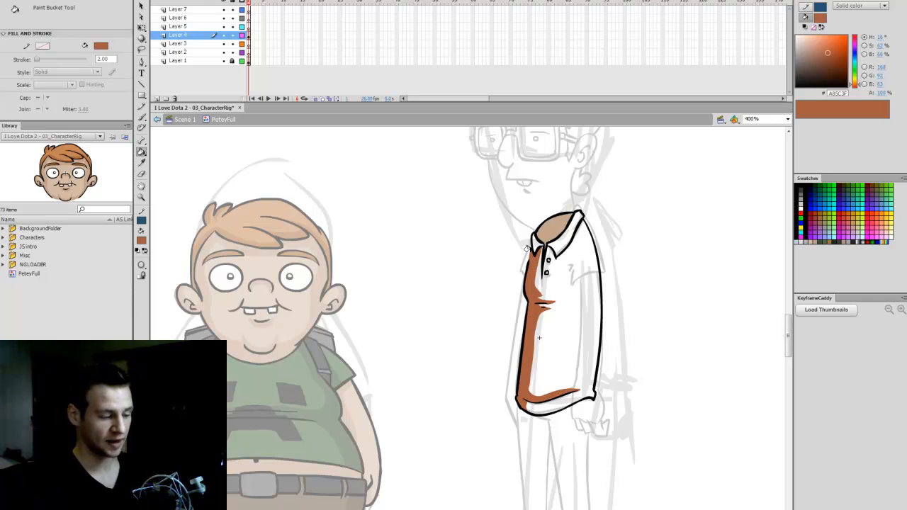
{"action": "left_click", "coordinate": [533, 261]}
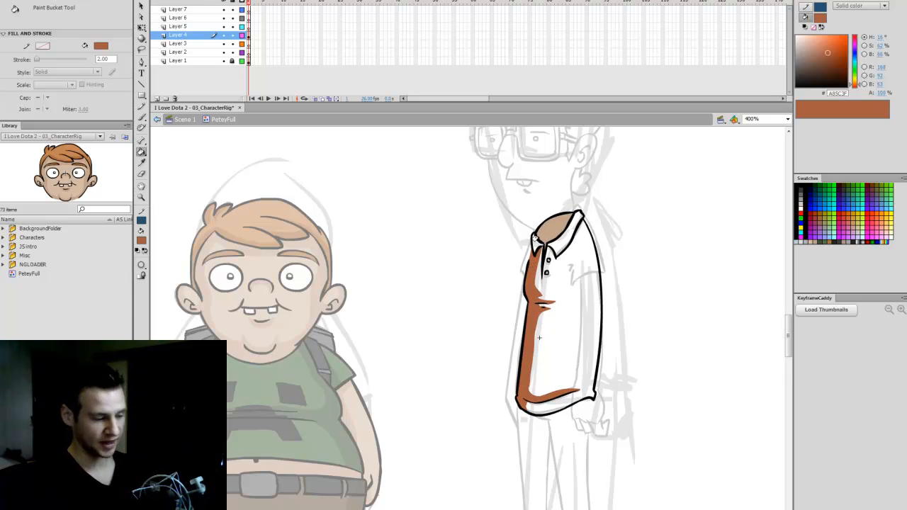
Brush a shadow edge under the collar and down the shirt's back, and fill the strip behind it with the shadow colour
{"action": "key", "text": "b"}
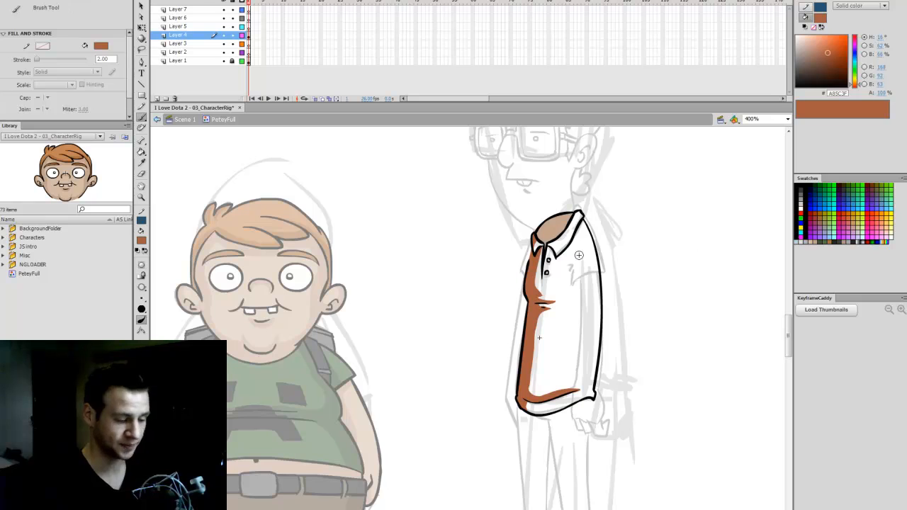
{"action": "mouse_move", "coordinate": [556, 263]}
{"action": "left_mouse_down"}
{"action": "mouse_move", "coordinate": [573, 243]}
{"action": "mouse_move", "coordinate": [594, 331]}
{"action": "left_mouse_up"}
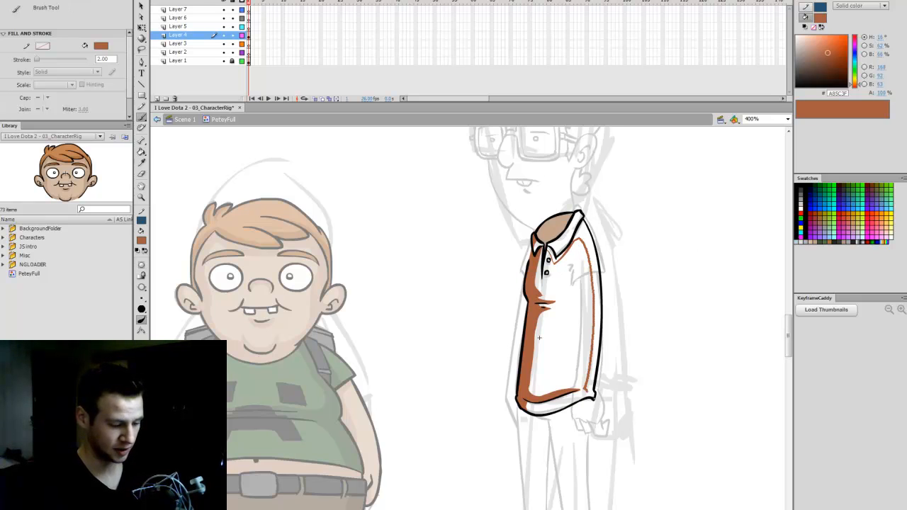
{"action": "key", "text": "k"}
{"action": "left_click", "coordinate": [587, 368]}
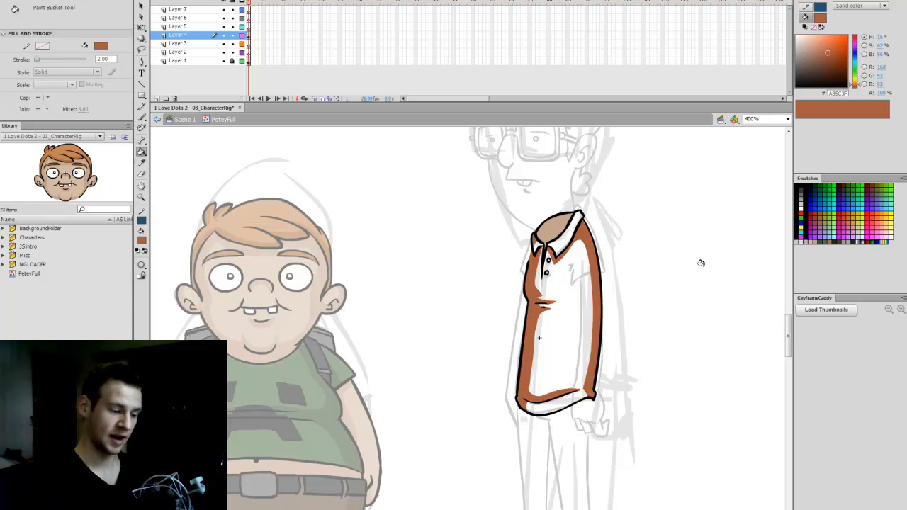
Lighten the fill colour to BB6B4D and fill the shirt's body and both collar flaps
{"action": "left_click_drag", "start_coordinate": [828, 50], "coordinate": [826, 49]}
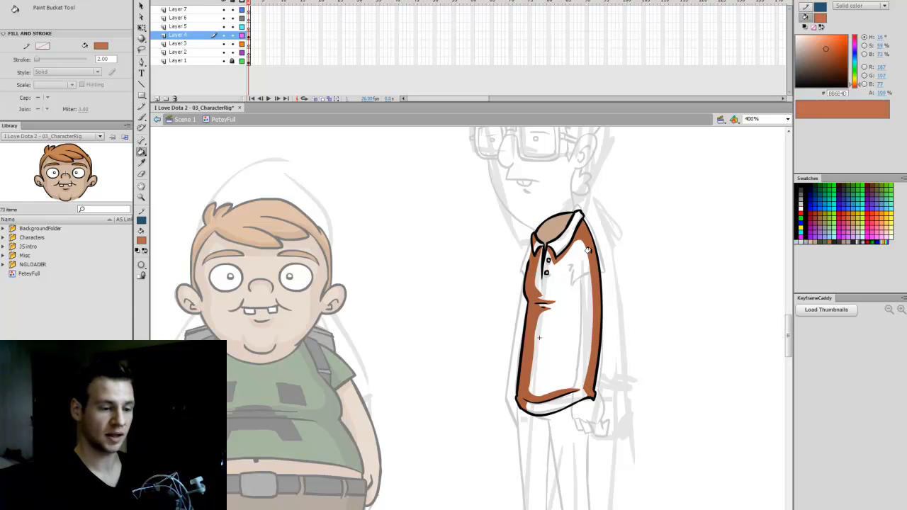
{"action": "left_click", "coordinate": [566, 291]}
{"action": "left_click", "coordinate": [560, 243]}
{"action": "left_click", "coordinate": [537, 244]}
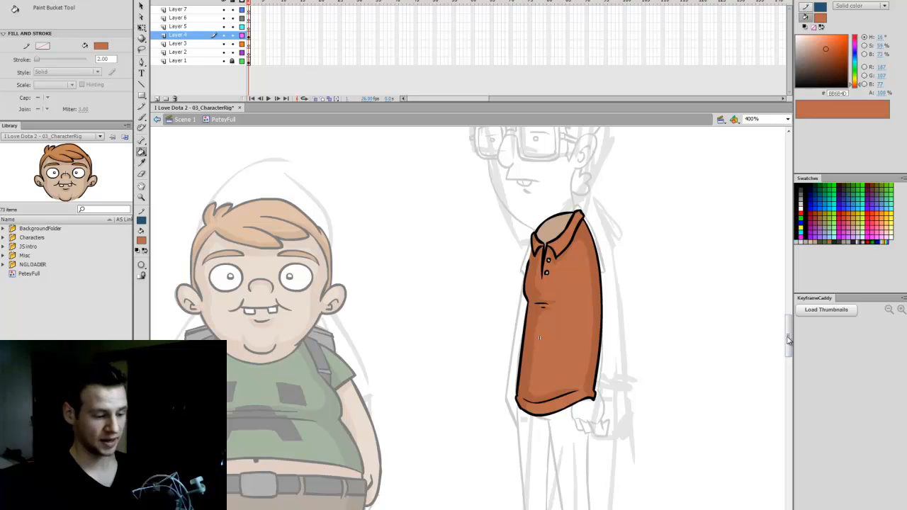
Set the fill to grey AAAAAA and paint the shirt's two buttons behind their black outlines
{"action": "left_click_drag", "start_coordinate": [788, 338], "coordinate": [788, 337]}
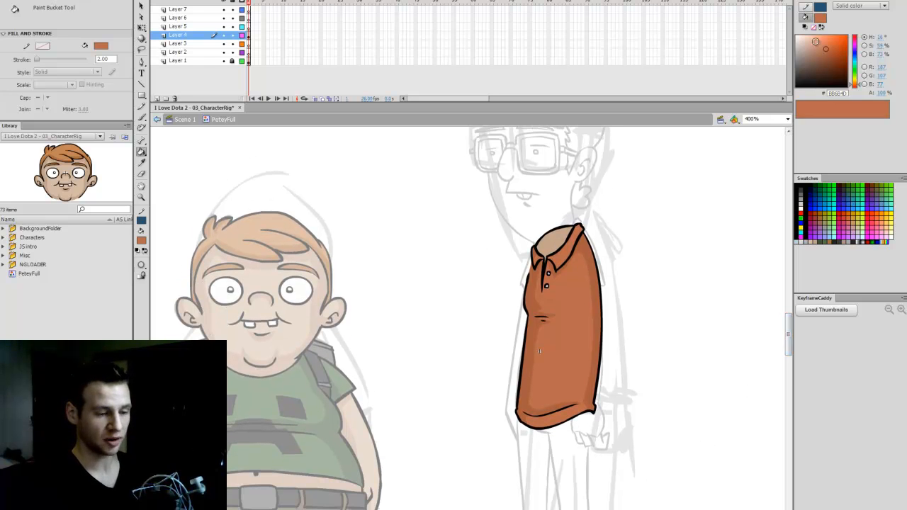
{"action": "left_click_drag", "start_coordinate": [816, 44], "coordinate": [782, 52]}
{"action": "key", "text": "b"}
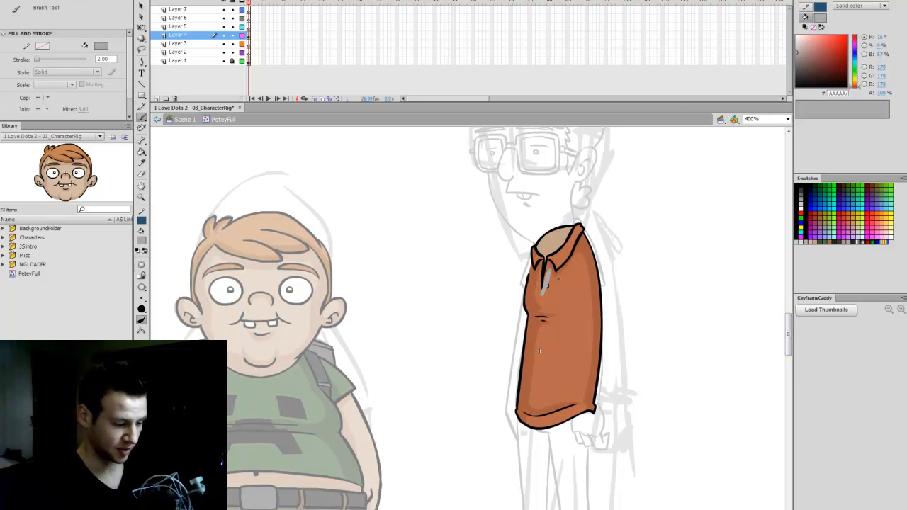
{"action": "left_click_drag", "start_coordinate": [550, 293], "coordinate": [550, 295]}
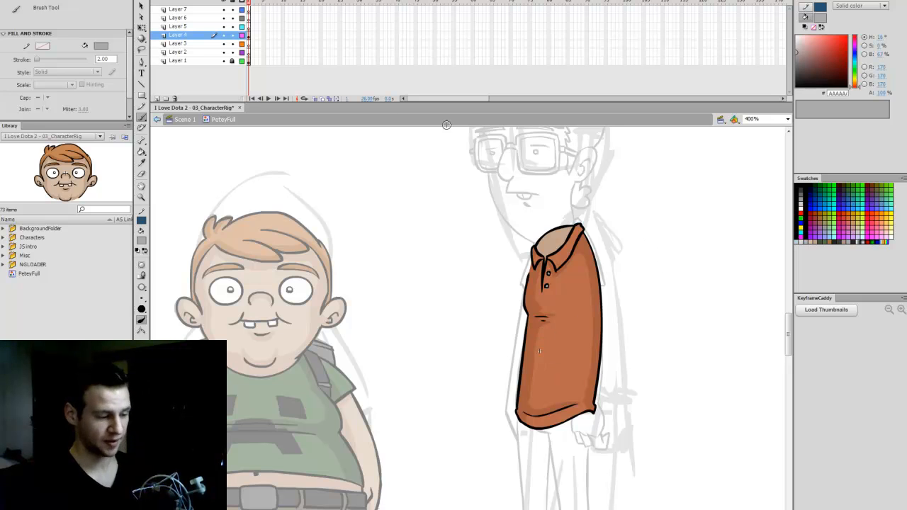
Convert the shirt artwork on Layer 4 to a graphic symbol named PeteyTorso and save the document
{"action": "left_click", "coordinate": [250, 35]}
{"action": "key", "text": "q"}
{"action": "key", "text": "F8"}
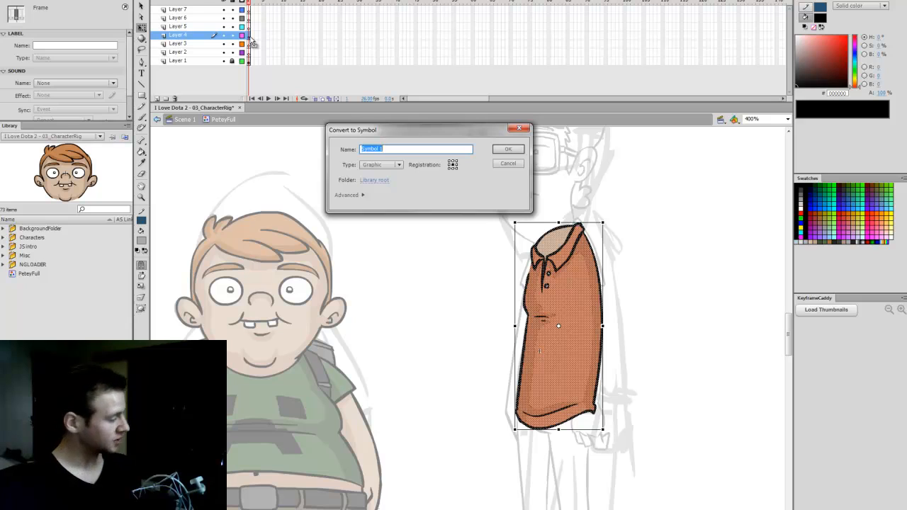
{"action": "type", "text": "PeteyTorso"}
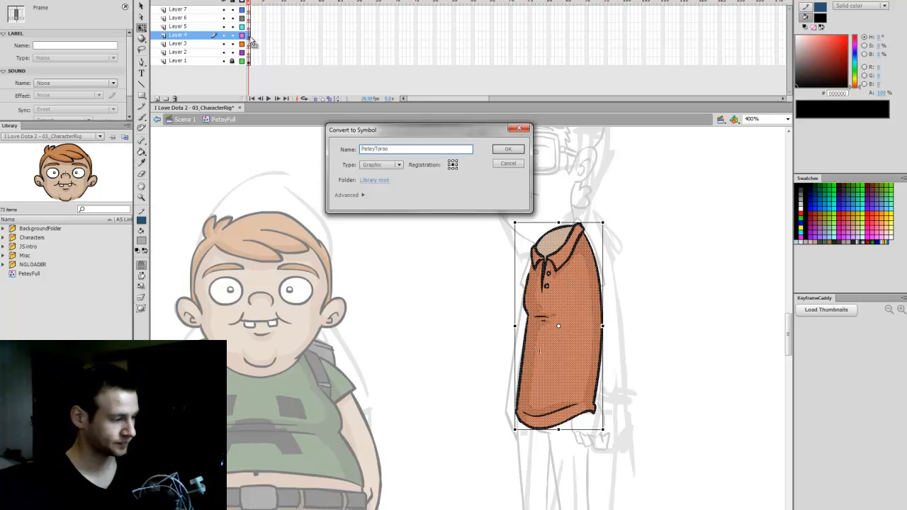
{"action": "key", "text": "Return"}
{"action": "left_click", "coordinate": [617, 294]}
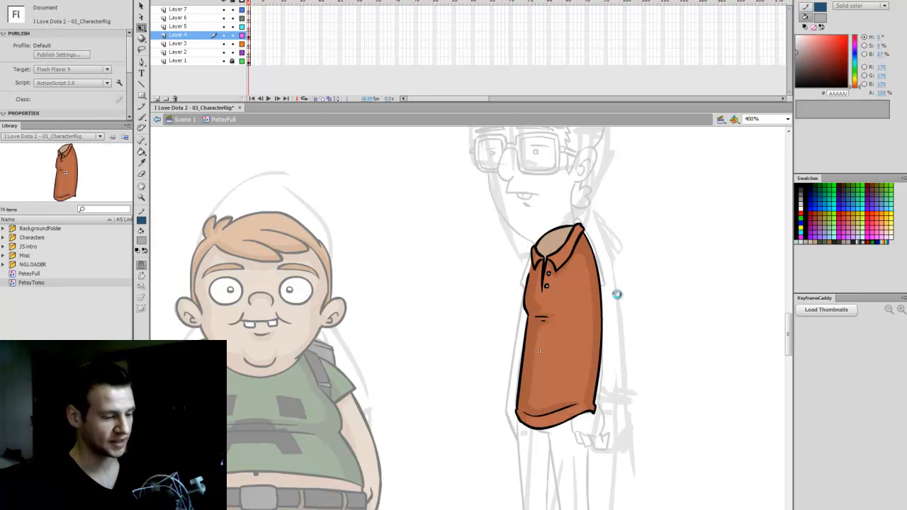
{"action": "key", "text": "ctrl+s"}
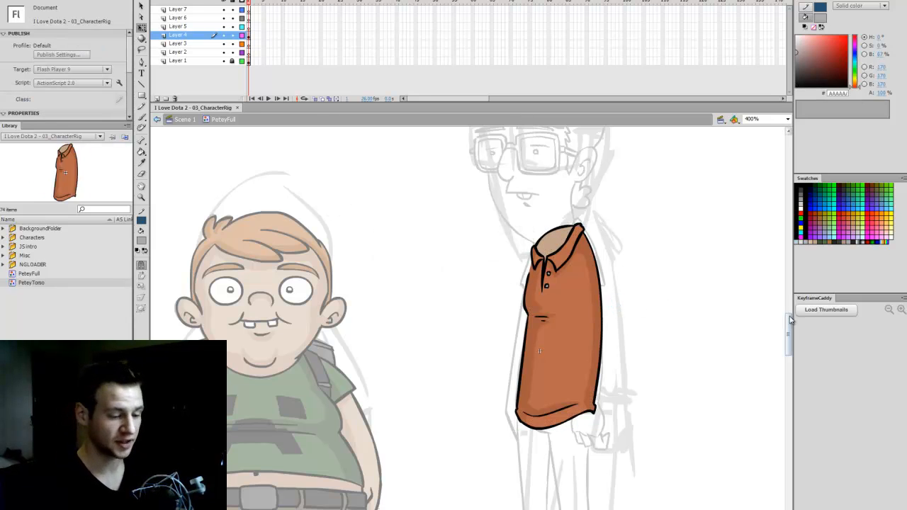
Rename Layer 4 as Torso and Layer 1 as Sketch
{"action": "scroll", "coordinate": [709, 292], "scroll_direction": "down", "scroll_amount": 2}
{"action": "double_click", "coordinate": [181, 35]}
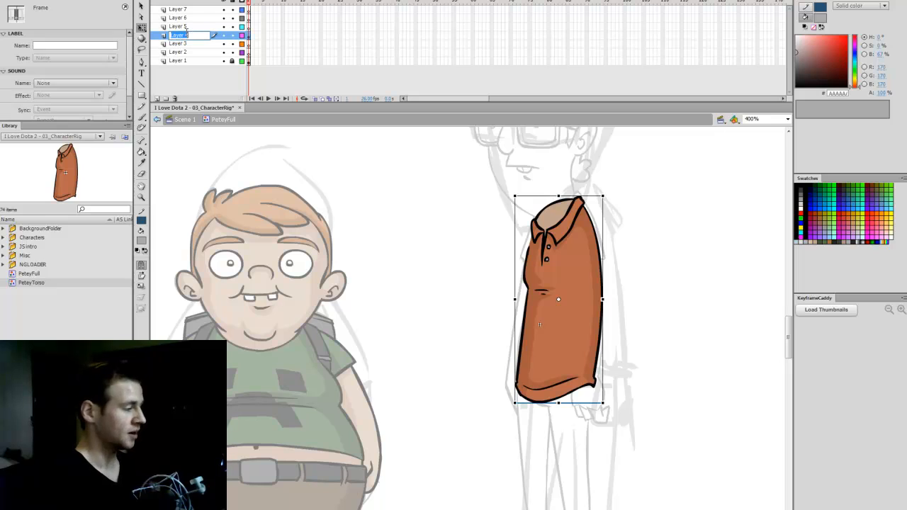
{"action": "key", "text": "Return"}
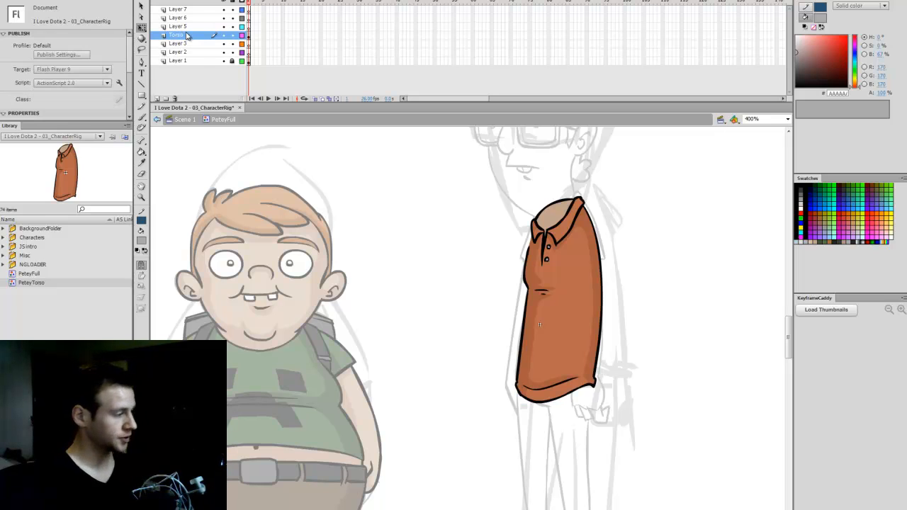
{"action": "left_click", "coordinate": [183, 61]}
{"action": "double_click", "coordinate": [192, 60]}
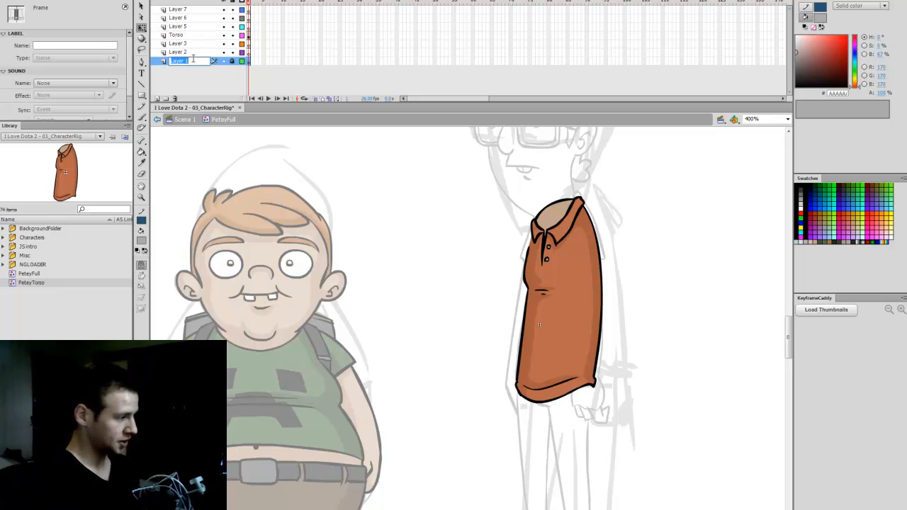
{"action": "type", "text": "Sketch"}
{"action": "key", "text": "Return"}
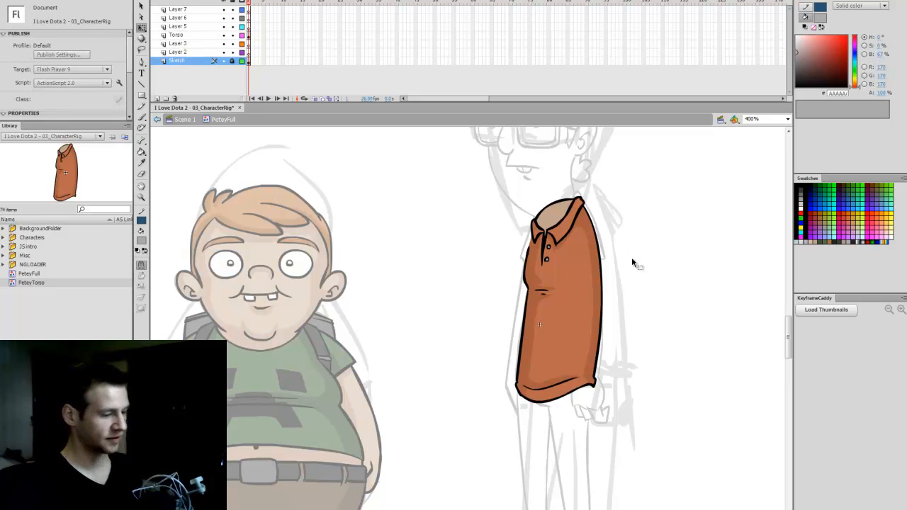
Display the Torso layer as outlines, lock it, and save the document
{"action": "key", "text": "ctrl+s"}
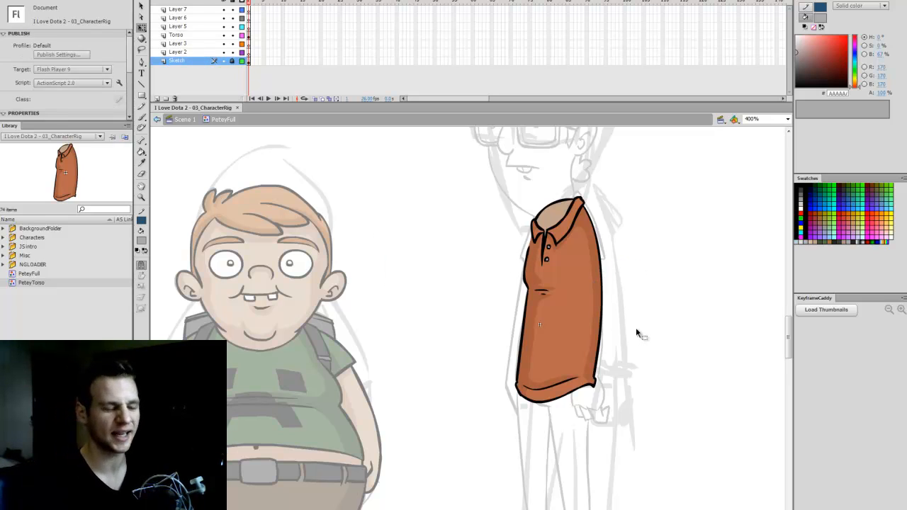
{"action": "key", "text": "b"}
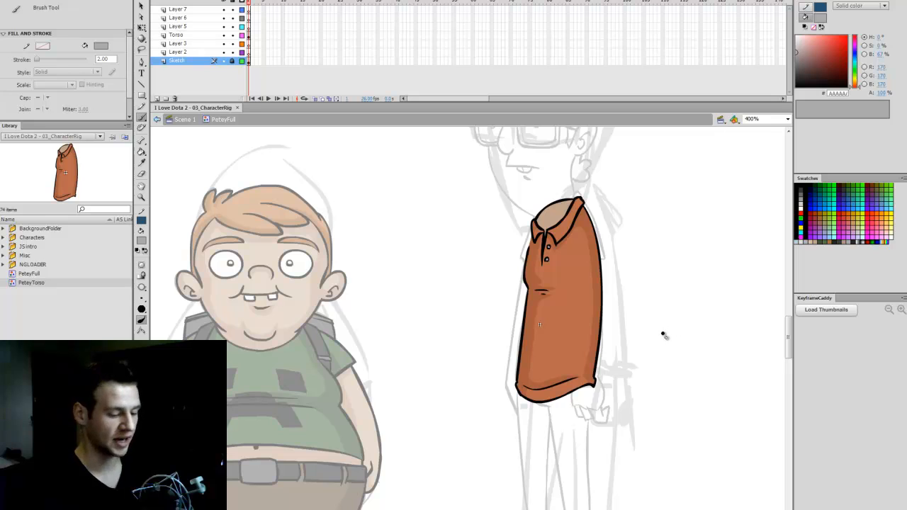
{"action": "key", "text": "q"}
{"action": "left_click", "coordinate": [248, 35]}
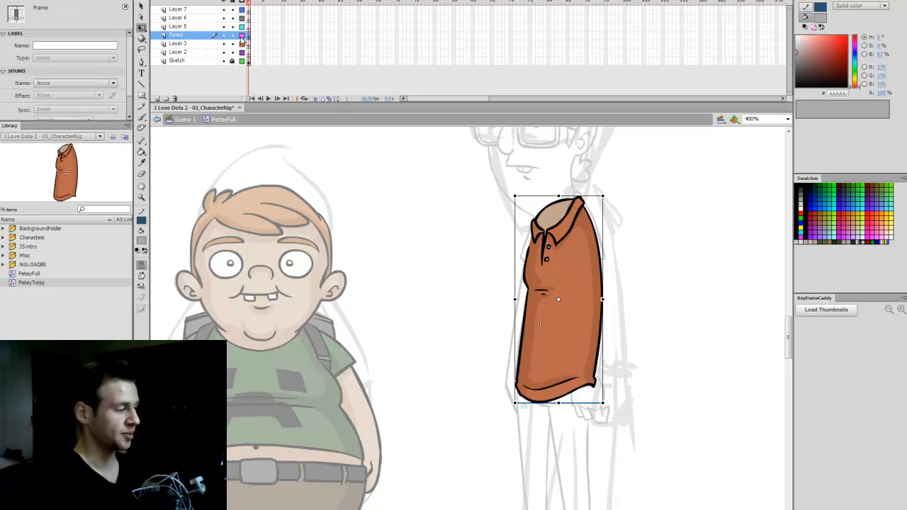
{"action": "left_click", "coordinate": [242, 35]}
{"action": "left_click", "coordinate": [613, 249]}
{"action": "key", "text": "ctrl+s"}
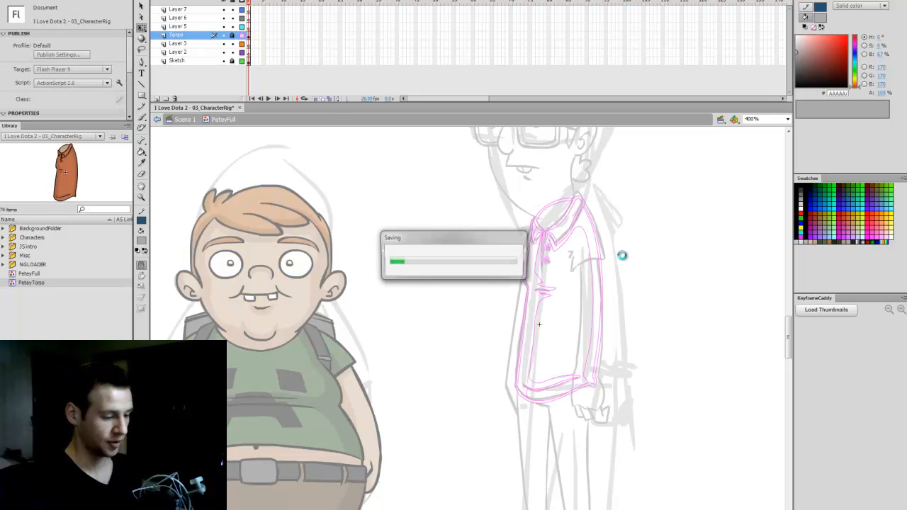
On Layer 3, ink in black the far leg's outer edge, the crotch fold and the near leg's inner edge, trimming the stroke ends
{"action": "key", "text": "b"}
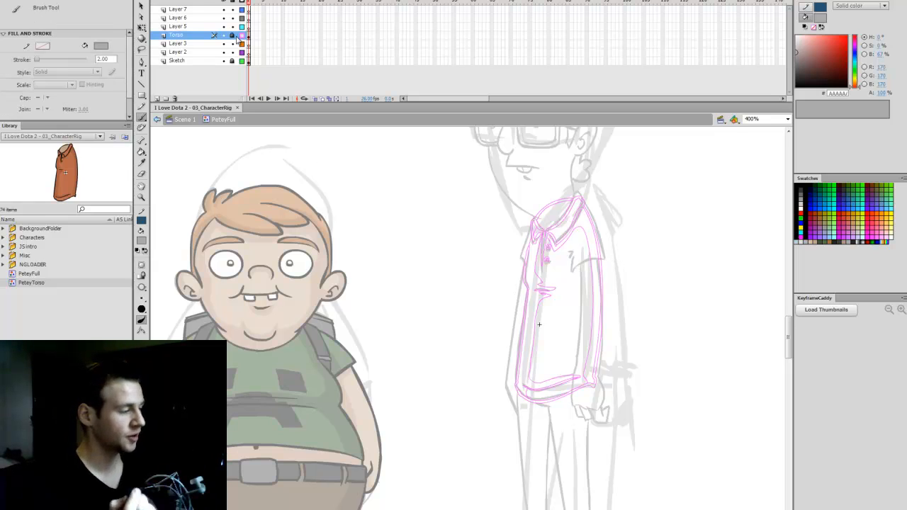
{"action": "left_click_drag", "start_coordinate": [789, 333], "coordinate": [786, 354]}
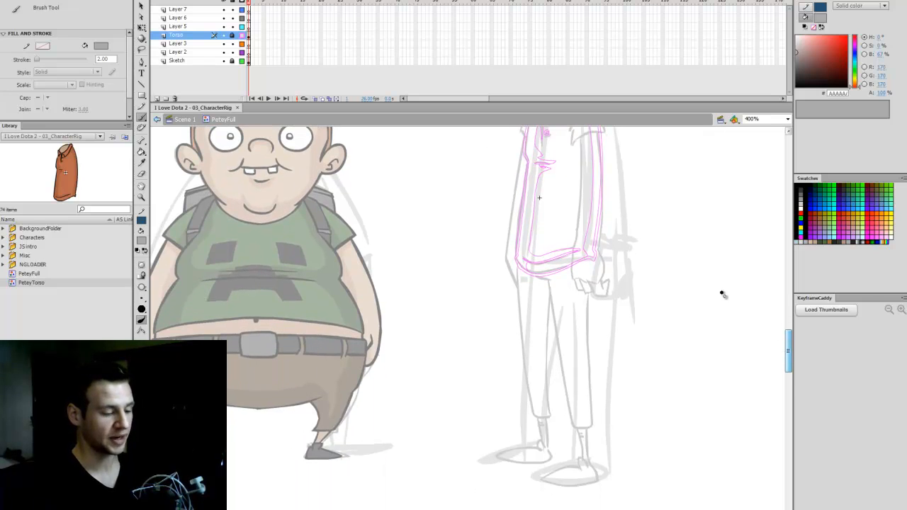
{"action": "left_click", "coordinate": [253, 43]}
{"action": "left_click", "coordinate": [801, 185]}
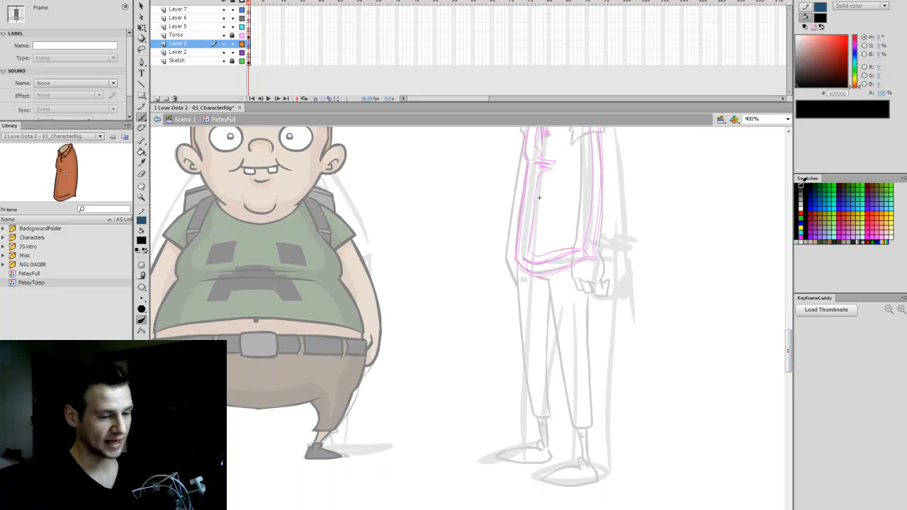
{"action": "left_click_drag", "start_coordinate": [519, 274], "coordinate": [537, 422]}
{"action": "mouse_move", "coordinate": [533, 275]}
{"action": "left_mouse_down"}
{"action": "mouse_move", "coordinate": [548, 281]}
{"action": "mouse_move", "coordinate": [575, 422]}
{"action": "left_mouse_up"}
{"action": "key", "text": "ctrl+z"}
{"action": "left_click_drag", "start_coordinate": [547, 282], "coordinate": [574, 428]}
{"action": "key", "text": "ctrl+z"}
{"action": "left_click_drag", "start_coordinate": [547, 282], "coordinate": [573, 428]}
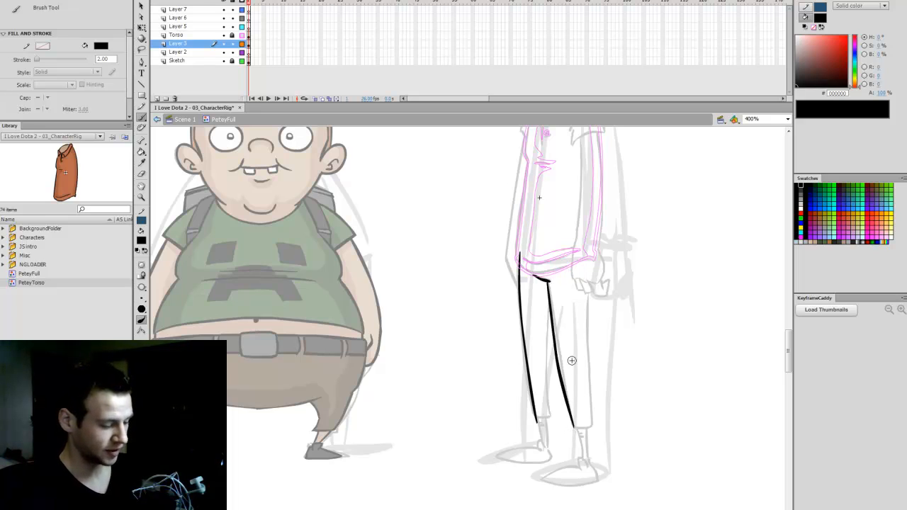
{"action": "key", "text": "ctrl+z"}
{"action": "left_click_drag", "start_coordinate": [548, 281], "coordinate": [571, 422]}
{"action": "key", "text": "ctrl+z"}
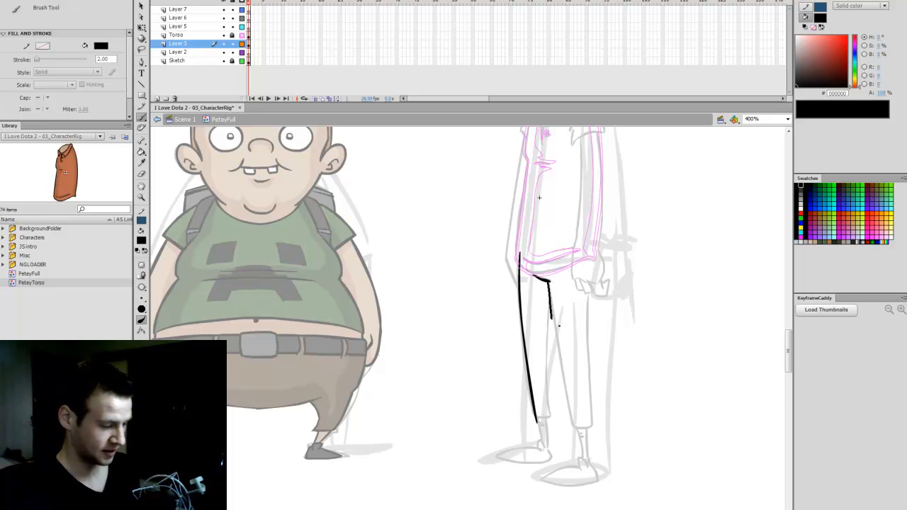
{"action": "left_click_drag", "start_coordinate": [560, 326], "coordinate": [575, 426]}
{"action": "key", "text": "e"}
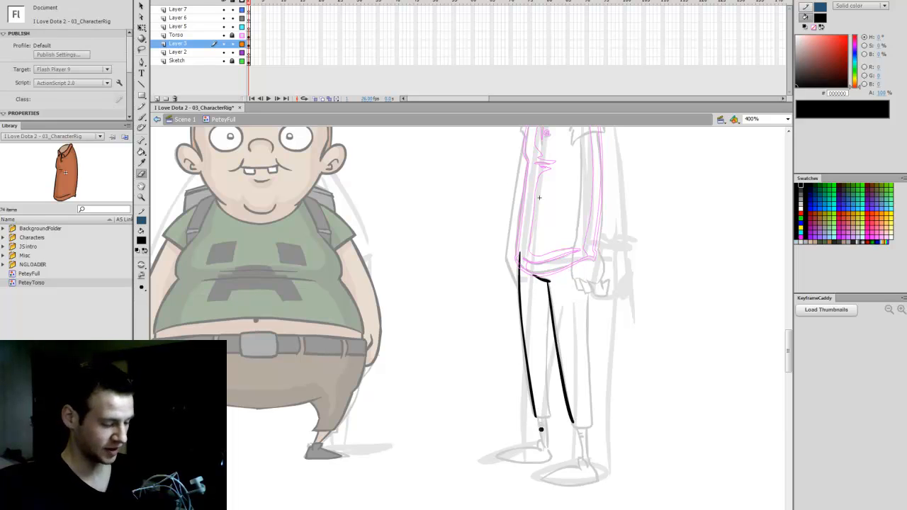
Ink the far leg's inner edge and cuff, the waistline under the shirt and the curve of the hip
{"action": "key", "text": "b"}
{"action": "left_click_drag", "start_coordinate": [549, 302], "coordinate": [553, 408]}
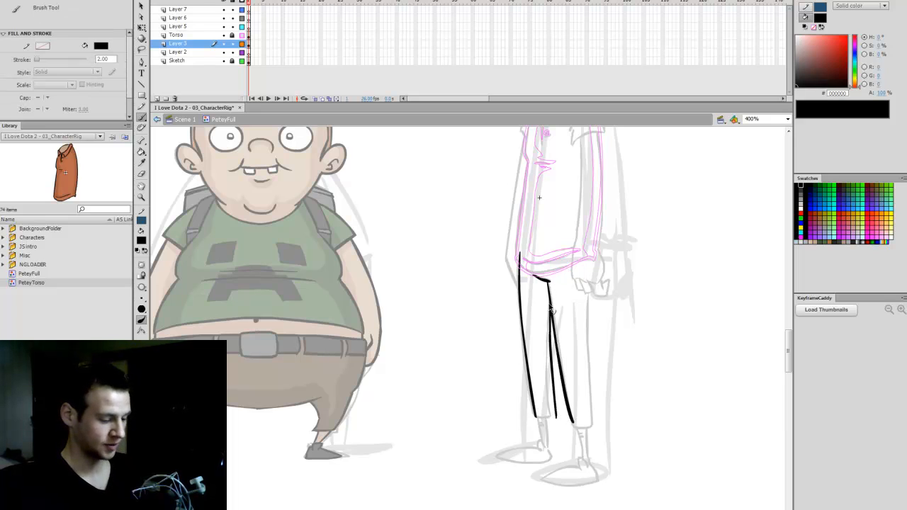
{"action": "key", "text": "ctrl+z"}
{"action": "left_click_drag", "start_coordinate": [550, 295], "coordinate": [549, 416]}
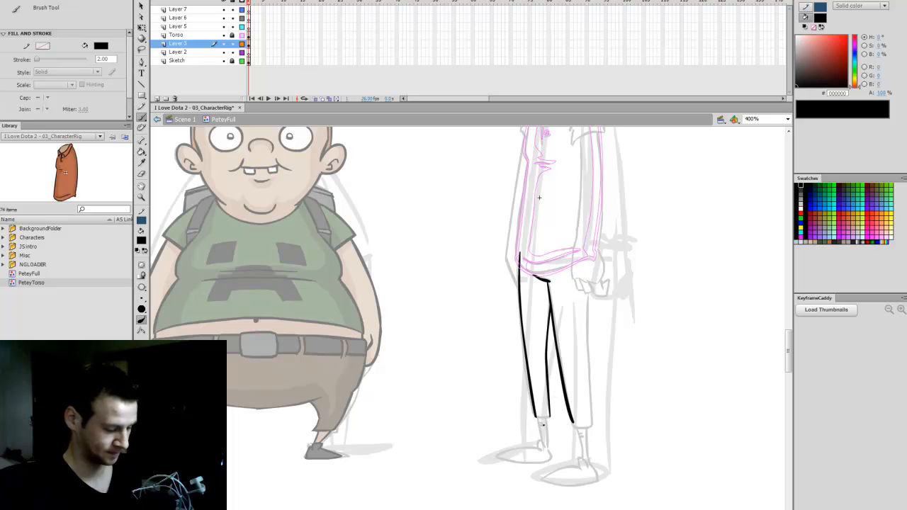
{"action": "mouse_move", "coordinate": [521, 257]}
{"action": "left_mouse_down"}
{"action": "mouse_move", "coordinate": [592, 258]}
{"action": "mouse_move", "coordinate": [587, 298]}
{"action": "left_mouse_up"}
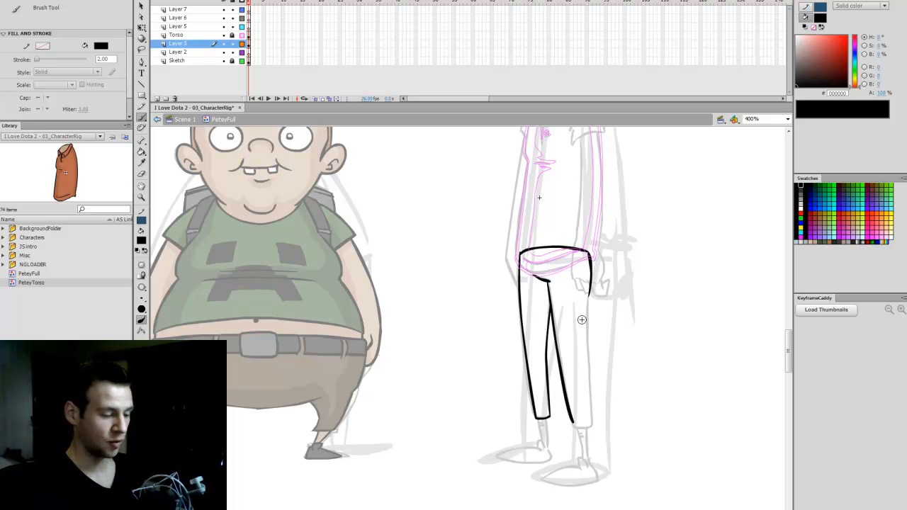
{"action": "key", "text": "ctrl+z"}
{"action": "left_click_drag", "start_coordinate": [589, 252], "coordinate": [586, 299]}
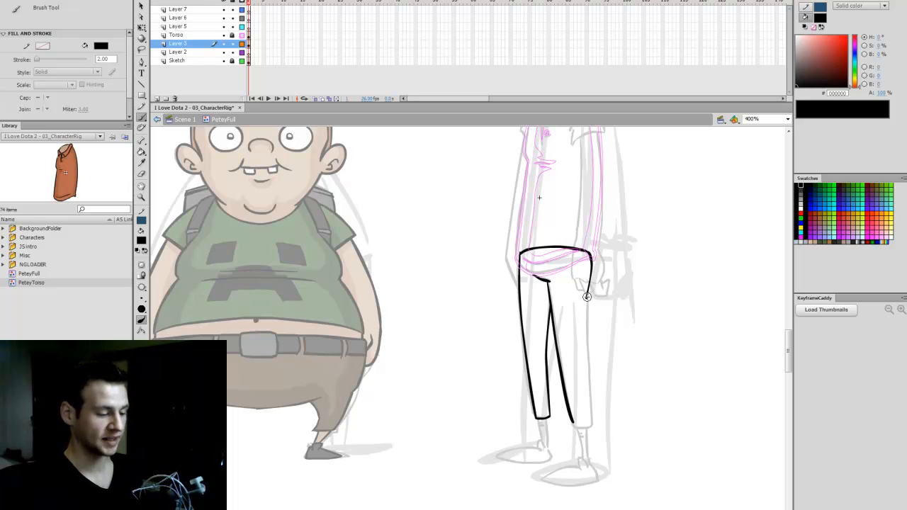
Ink the near leg's back edge from the hip to the ankle and close its cuff, redoing strokes that miss the sketch
{"action": "left_click_drag", "start_coordinate": [585, 333], "coordinate": [590, 430]}
{"action": "key", "text": "ctrl+z"}
{"action": "mouse_move", "coordinate": [587, 293]}
{"action": "left_mouse_down"}
{"action": "mouse_move", "coordinate": [596, 379]}
{"action": "mouse_move", "coordinate": [588, 434]}
{"action": "left_mouse_up"}
{"action": "key", "text": "ctrl+z"}
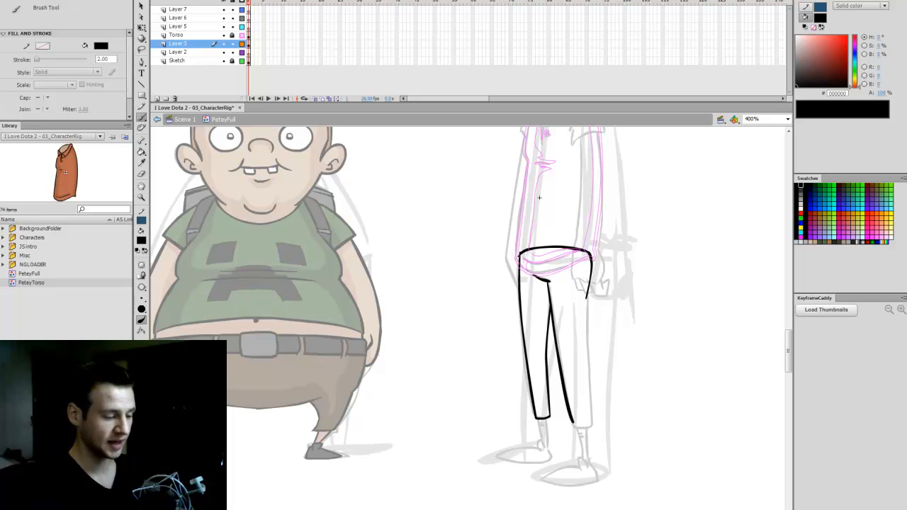
{"action": "mouse_move", "coordinate": [522, 271]}
{"action": "left_mouse_down"}
{"action": "mouse_move", "coordinate": [576, 274]}
{"action": "mouse_move", "coordinate": [604, 252]}
{"action": "left_mouse_up"}
{"action": "key", "text": "ctrl+z"}
{"action": "left_click_drag", "start_coordinate": [521, 252], "coordinate": [583, 250]}
{"action": "key", "text": "ctrl+z"}
{"action": "left_click_drag", "start_coordinate": [593, 324], "coordinate": [599, 430]}
{"action": "key", "text": "ctrl+z"}
{"action": "left_click_drag", "start_coordinate": [593, 297], "coordinate": [591, 424]}
{"action": "key", "text": "ctrl+z"}
{"action": "left_click_drag", "start_coordinate": [593, 295], "coordinate": [587, 421]}
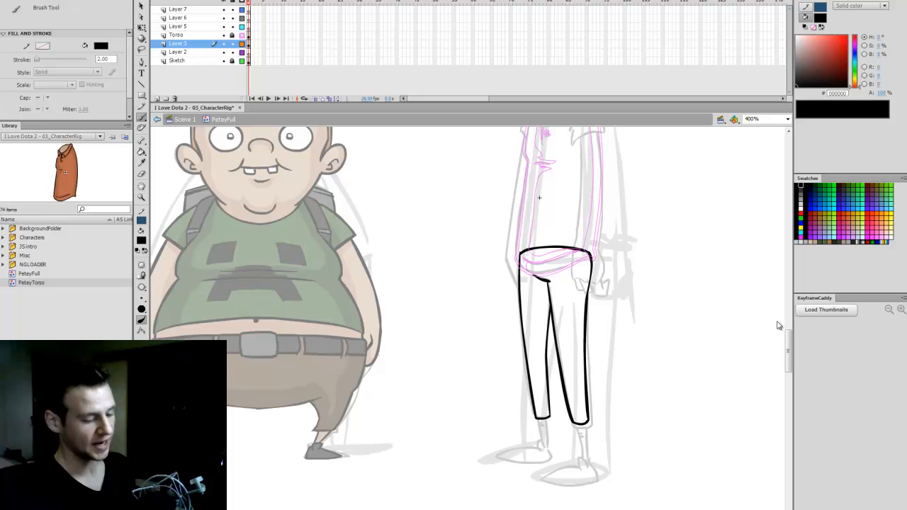
Ink both ankles and both shoes below the trouser cuffs in black, following the sketch
{"action": "scroll", "coordinate": [787, 357], "scroll_direction": "down", "scroll_amount": 2}
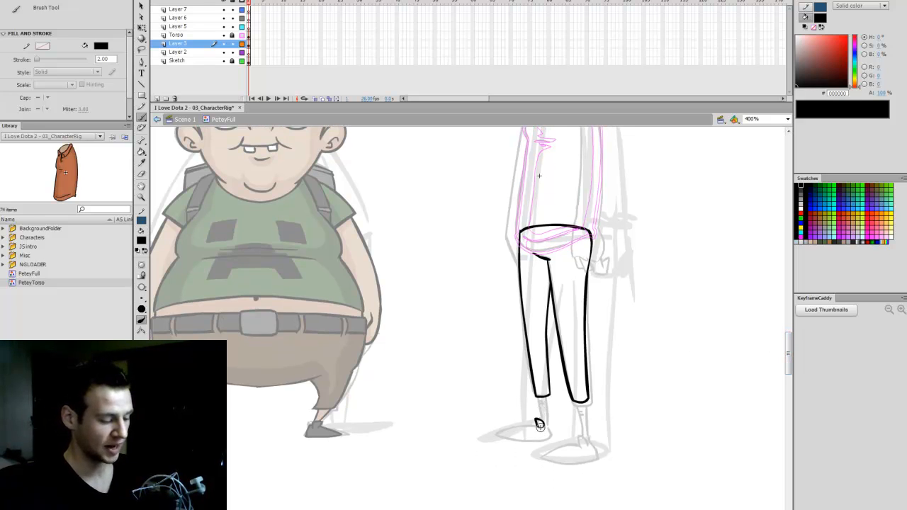
{"action": "mouse_move", "coordinate": [550, 397]}
{"action": "left_mouse_down"}
{"action": "mouse_move", "coordinate": [549, 435]}
{"action": "mouse_move", "coordinate": [499, 436]}
{"action": "mouse_move", "coordinate": [535, 436]}
{"action": "mouse_move", "coordinate": [519, 448]}
{"action": "mouse_move", "coordinate": [557, 445]}
{"action": "mouse_move", "coordinate": [555, 423]}
{"action": "left_mouse_up"}
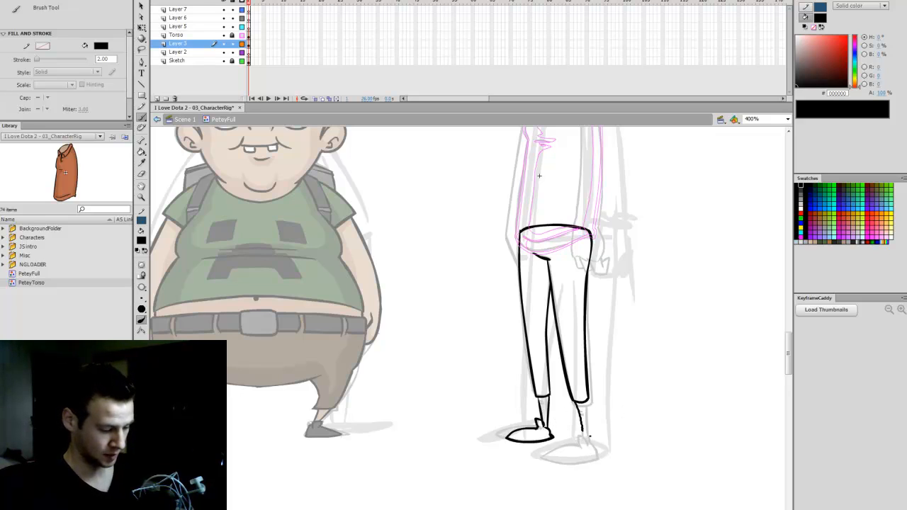
{"action": "left_click_drag", "start_coordinate": [587, 404], "coordinate": [588, 438]}
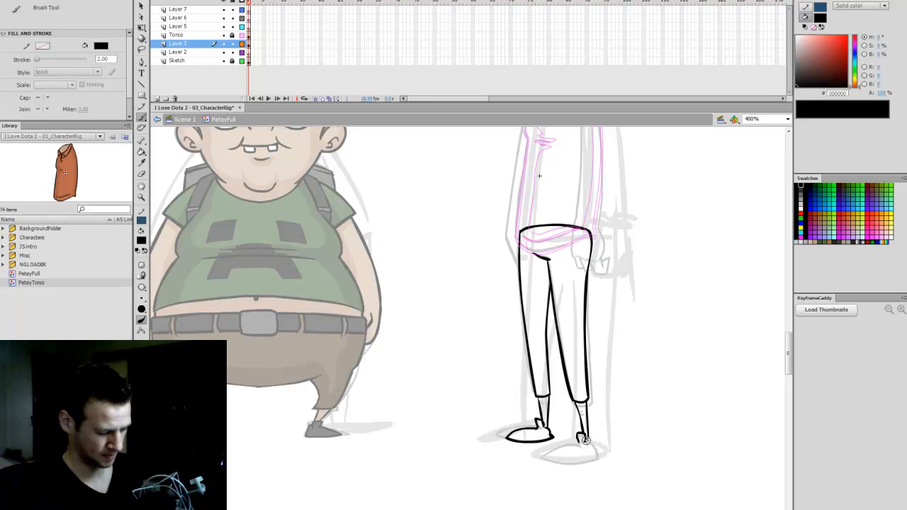
{"action": "mouse_move", "coordinate": [552, 463]}
{"action": "left_mouse_down"}
{"action": "mouse_move", "coordinate": [601, 463]}
{"action": "mouse_move", "coordinate": [596, 440]}
{"action": "mouse_move", "coordinate": [584, 459]}
{"action": "left_mouse_up"}
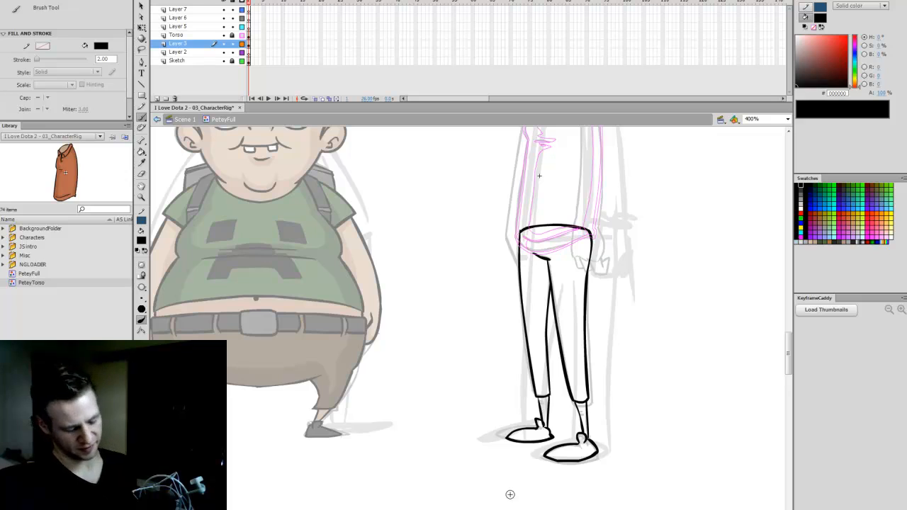
Mix the khaki fill A1916A, brush shadow boundary lines down both trouser legs and fill the shaded areas
{"action": "mouse_move", "coordinate": [791, 344]}
{"action": "left_mouse_down"}
{"action": "mouse_move", "coordinate": [789, 327]}
{"action": "mouse_move", "coordinate": [789, 347]}
{"action": "left_mouse_up"}
{"action": "left_click", "coordinate": [242, 35]}
{"action": "left_click", "coordinate": [242, 34]}
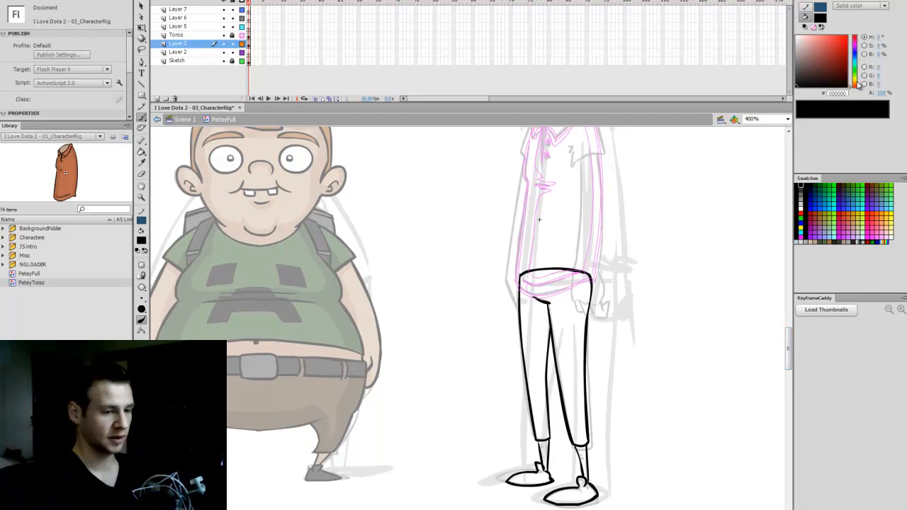
{"action": "left_click_drag", "start_coordinate": [857, 82], "coordinate": [858, 84]}
{"action": "left_click_drag", "start_coordinate": [823, 43], "coordinate": [815, 43]}
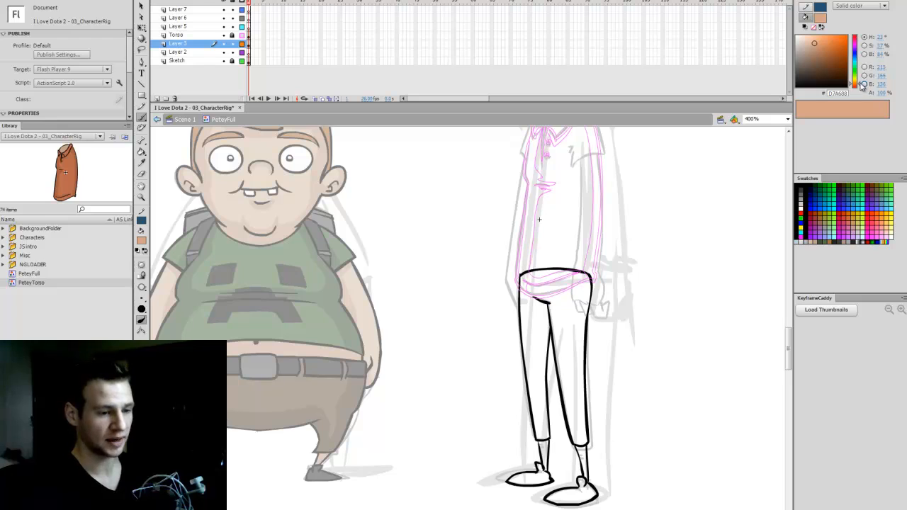
{"action": "left_click_drag", "start_coordinate": [863, 85], "coordinate": [861, 82]}
{"action": "left_click", "coordinate": [809, 52]}
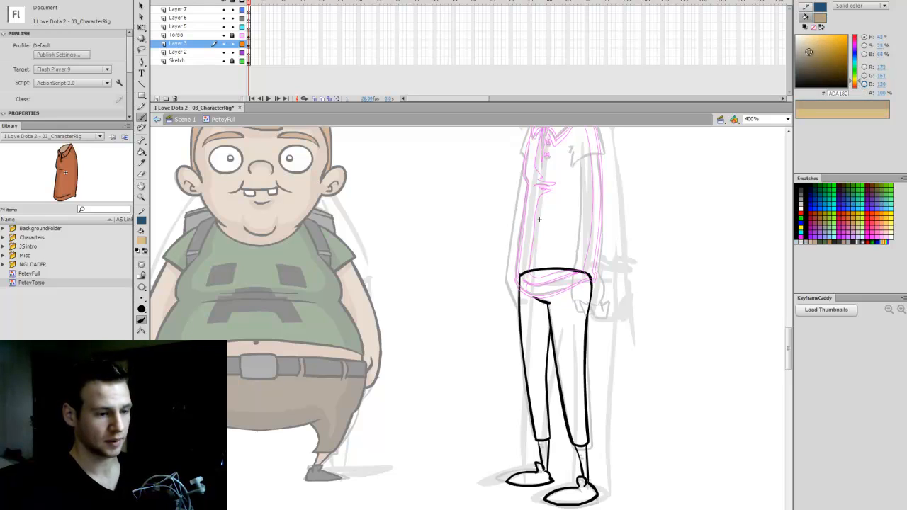
{"action": "left_click_drag", "start_coordinate": [808, 51], "coordinate": [813, 54]}
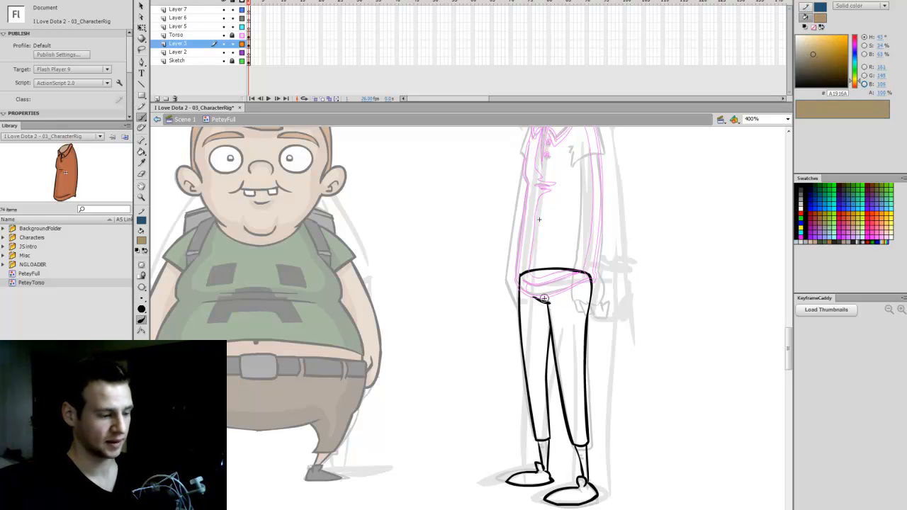
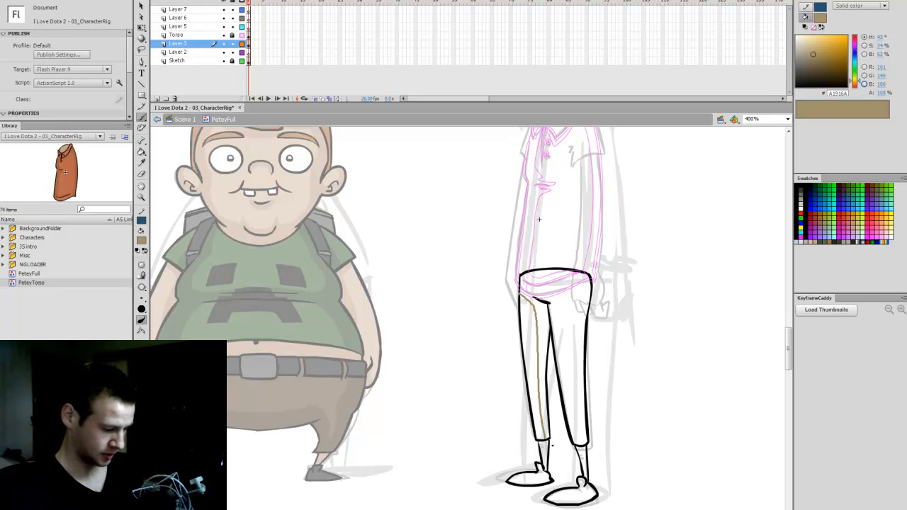
{"action": "key", "text": "b"}
{"action": "left_click_drag", "start_coordinate": [576, 308], "coordinate": [580, 411]}
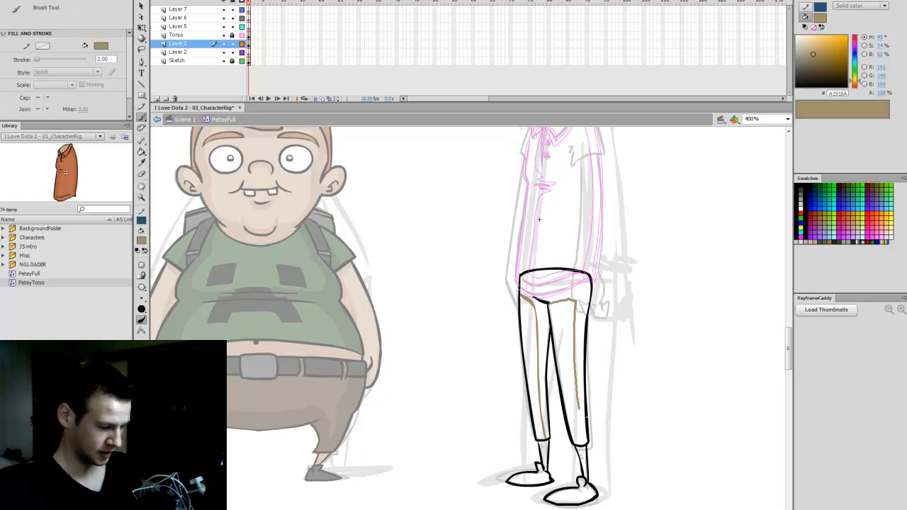
{"action": "key", "text": "k"}
{"action": "left_click", "coordinate": [578, 298]}
Lighten the fill to B6A782, fill the lit areas of both trouser legs and display the Torso layer in full colour
{"action": "left_click_drag", "start_coordinate": [815, 54], "coordinate": [810, 49]}
{"action": "left_click", "coordinate": [526, 310]}
{"action": "left_click", "coordinate": [564, 319]}
{"action": "left_click", "coordinate": [241, 35]}
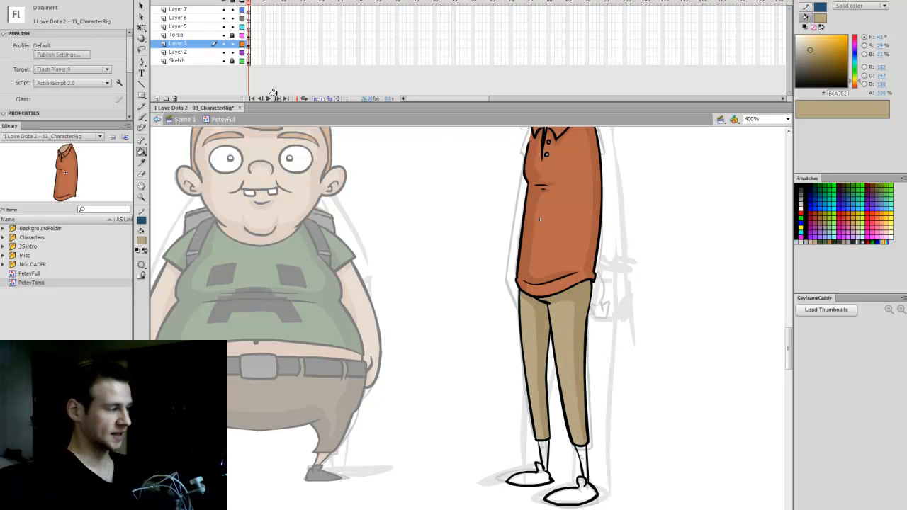
Try 333333 for the trouser shading and 666666 for the lit areas, and undo these grey fills
{"action": "mouse_move", "coordinate": [790, 334]}
{"action": "left_mouse_down"}
{"action": "mouse_move", "coordinate": [789, 317]}
{"action": "mouse_move", "coordinate": [790, 343]}
{"action": "mouse_move", "coordinate": [785, 321]}
{"action": "mouse_move", "coordinate": [781, 340]}
{"action": "mouse_move", "coordinate": [789, 329]}
{"action": "left_mouse_up"}
{"action": "left_click", "coordinate": [801, 191]}
{"action": "left_click", "coordinate": [567, 425]}
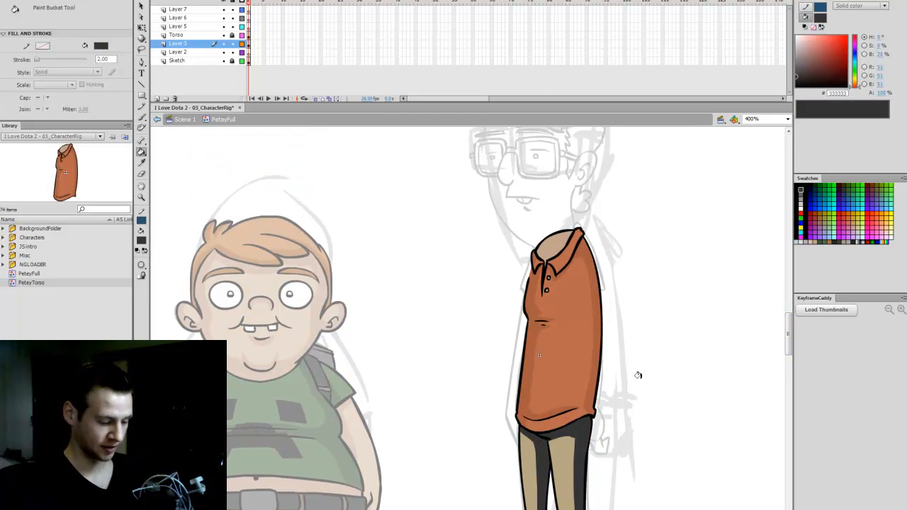
{"action": "left_click", "coordinate": [801, 196]}
{"action": "left_click", "coordinate": [529, 453]}
{"action": "left_click", "coordinate": [566, 449]}
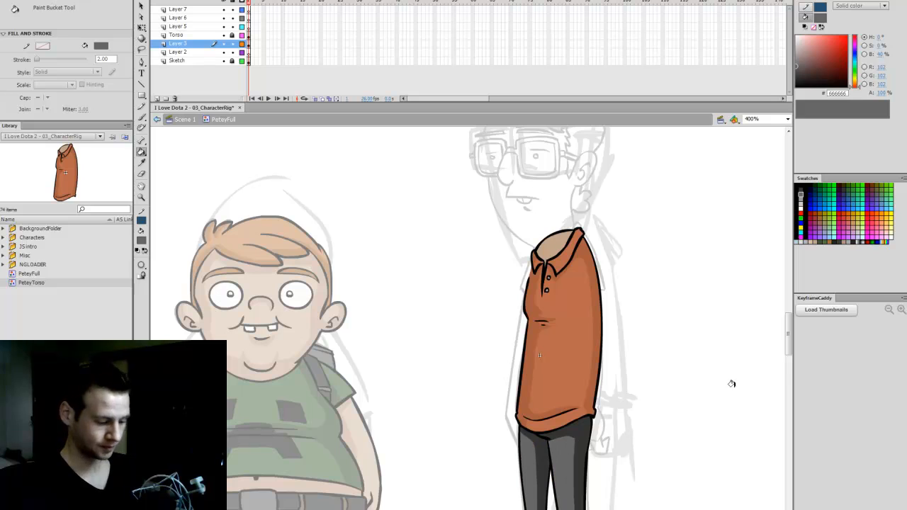
{"action": "left_click_drag", "start_coordinate": [789, 326], "coordinate": [791, 335]}
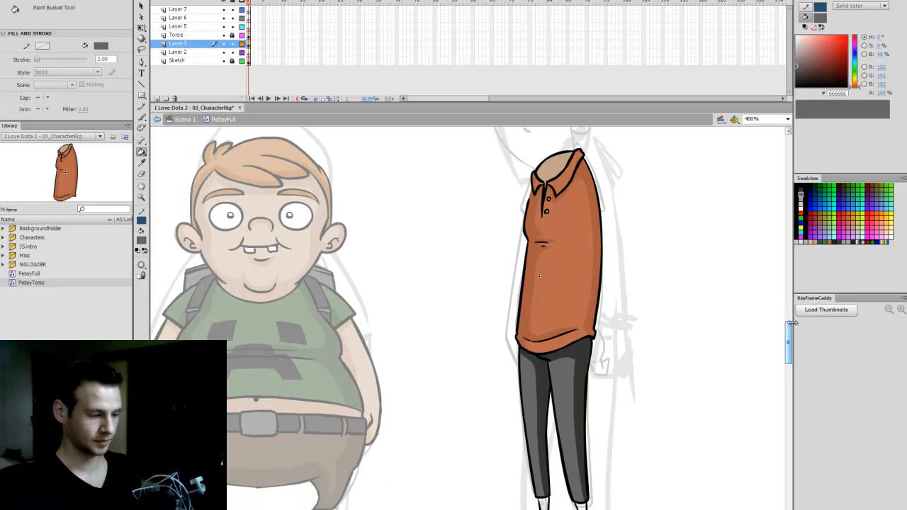
{"action": "key", "text": "ctrl+z"}
{"action": "key", "text": "ctrl+z"}
{"action": "key", "text": "ctrl+z"}
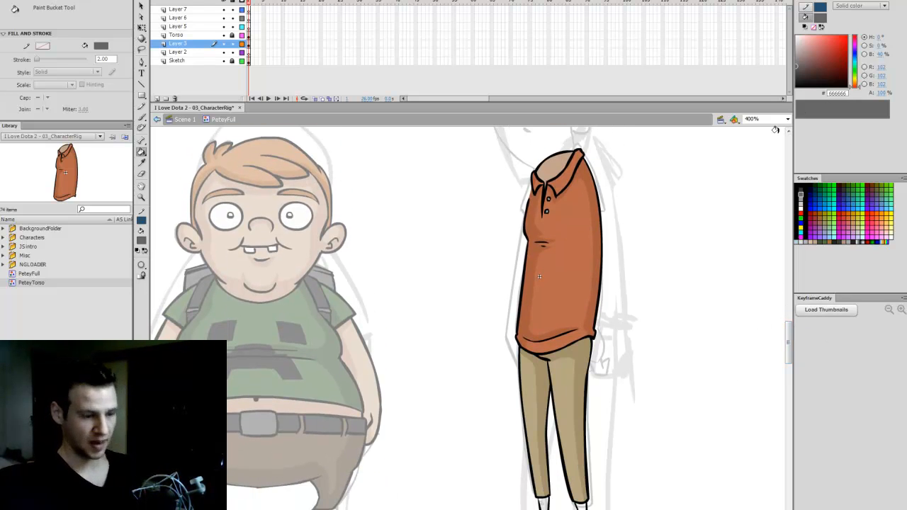
Recolour the trousers with a darker brown shading and a 7B6E61 fill on the lit area of both legs
{"action": "key", "text": "i"}
{"action": "left_click", "coordinate": [585, 358]}
{"action": "left_click", "coordinate": [857, 83]}
{"action": "left_click_drag", "start_coordinate": [817, 56], "coordinate": [807, 64]}
{"action": "left_click", "coordinate": [570, 362]}
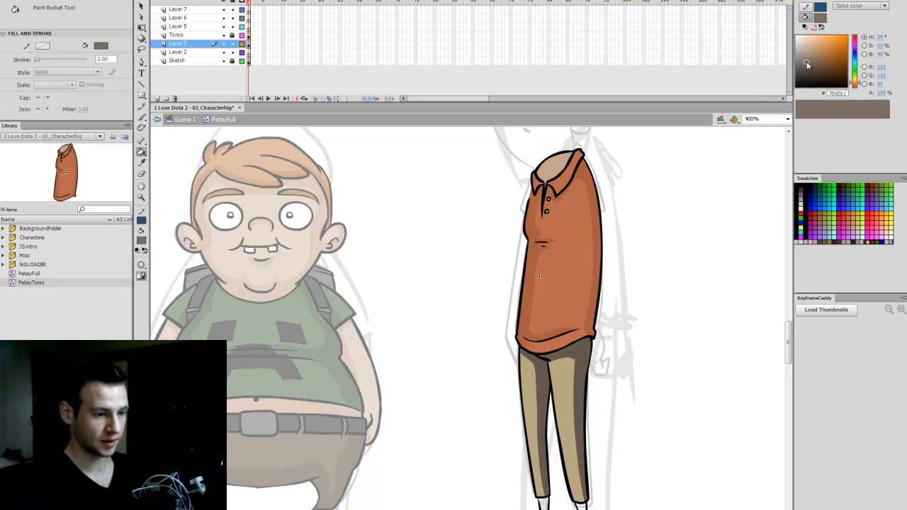
{"action": "left_click", "coordinate": [559, 370]}
{"action": "left_click", "coordinate": [529, 390]}
Brush blue 6171B4 stripes and green 61B46D stripes across both socks
{"action": "mouse_move", "coordinate": [790, 342]}
{"action": "left_mouse_down"}
{"action": "mouse_move", "coordinate": [793, 328]}
{"action": "mouse_move", "coordinate": [790, 351]}
{"action": "left_mouse_up"}
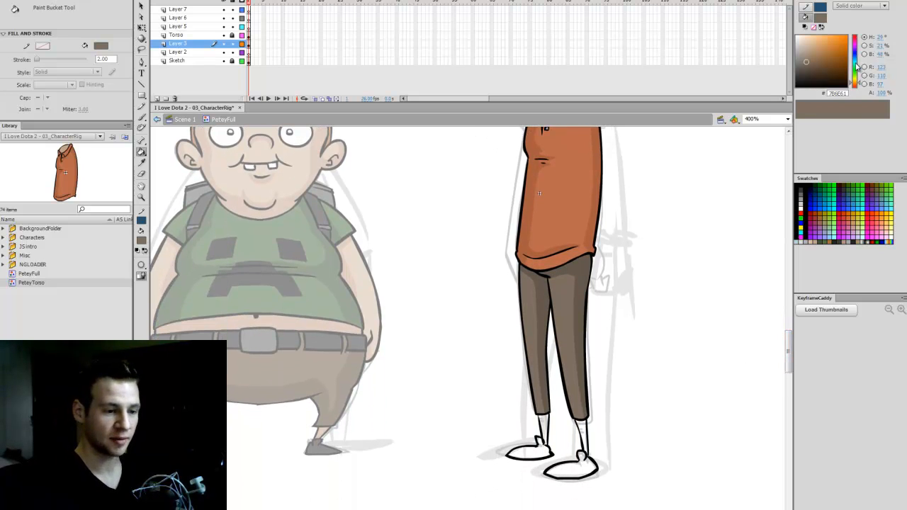
{"action": "left_click_drag", "start_coordinate": [857, 66], "coordinate": [856, 54]}
{"action": "left_click_drag", "start_coordinate": [815, 55], "coordinate": [819, 51]}
{"action": "key", "text": "b"}
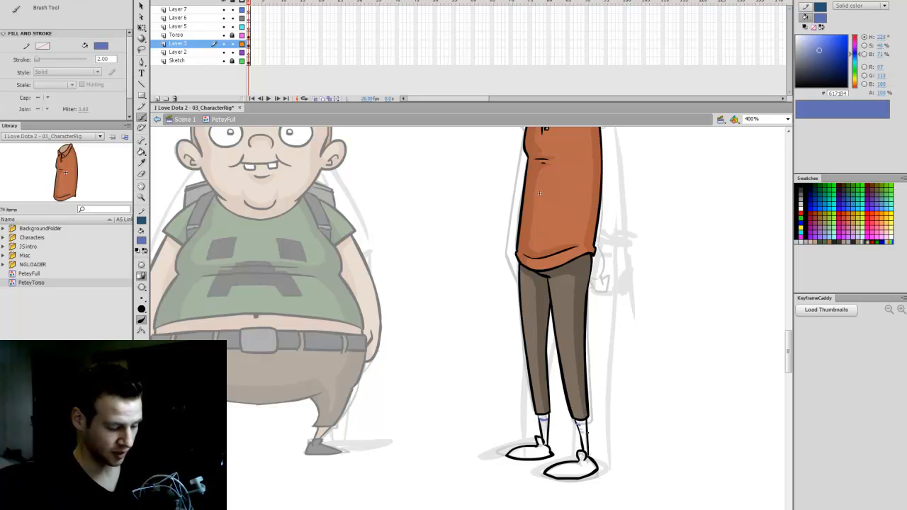
{"action": "left_click_drag", "start_coordinate": [856, 54], "coordinate": [857, 69]}
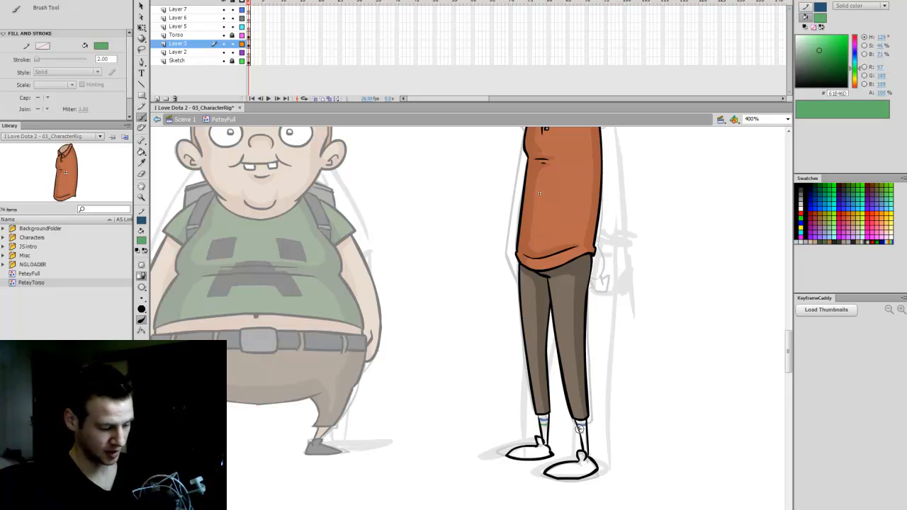
Fill the blank areas of both socks with white FFFFFF
{"action": "left_click", "coordinate": [800, 207]}
{"action": "key", "text": "k"}
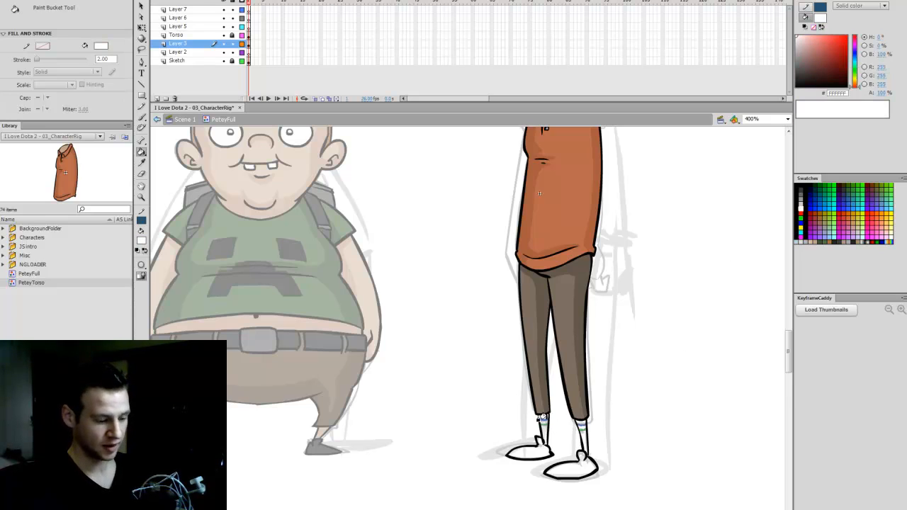
{"action": "left_click", "coordinate": [541, 430]}
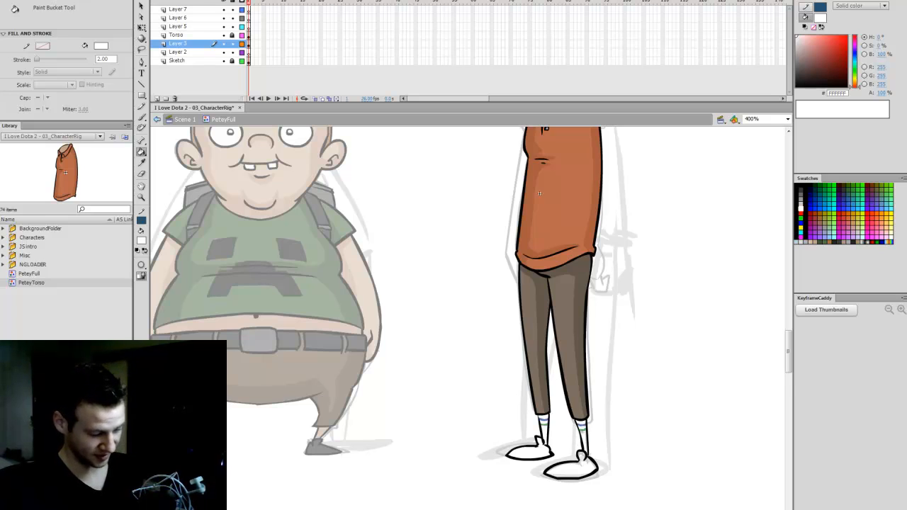
{"action": "left_click", "coordinate": [578, 429]}
Choose 333333 as the fill colour, try it on both shoes and undo these fills
{"action": "key", "text": "b"}
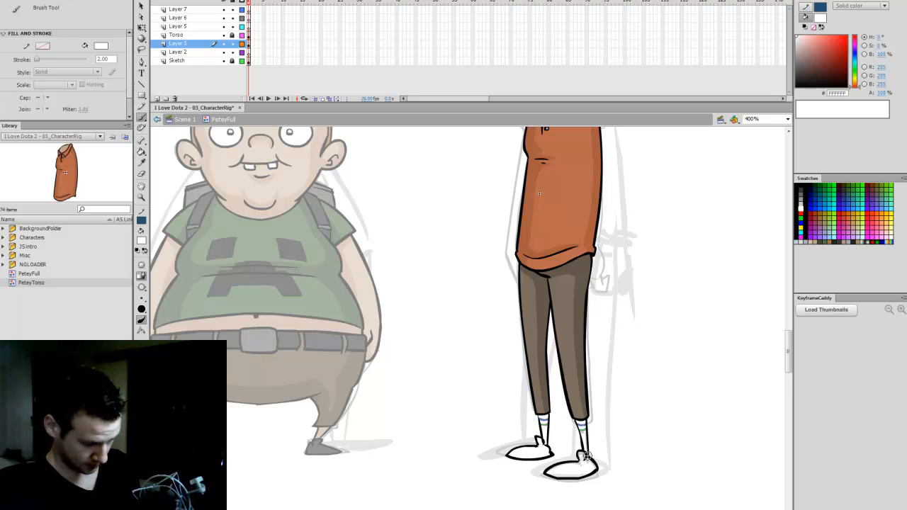
{"action": "key", "text": "k"}
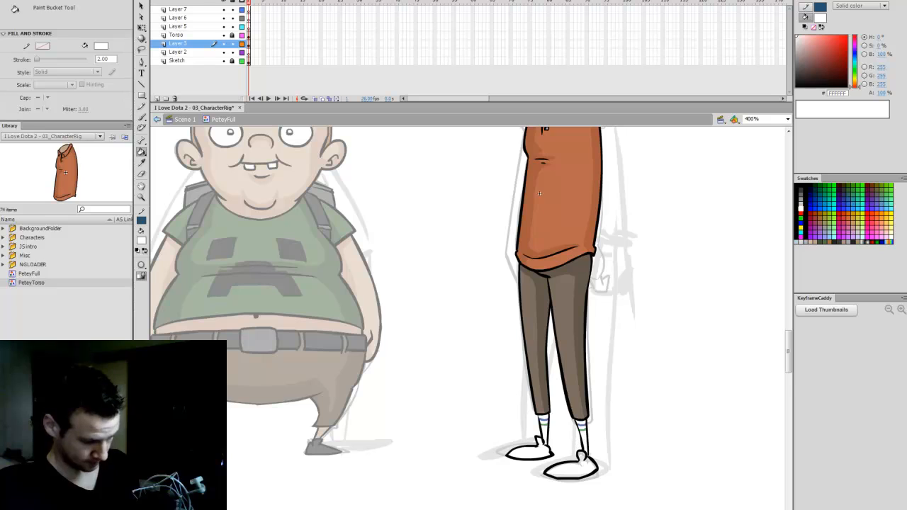
{"action": "left_click", "coordinate": [803, 190]}
{"action": "left_click", "coordinate": [542, 450]}
{"action": "left_click", "coordinate": [569, 468]}
{"action": "key", "text": "ctrl+z"}
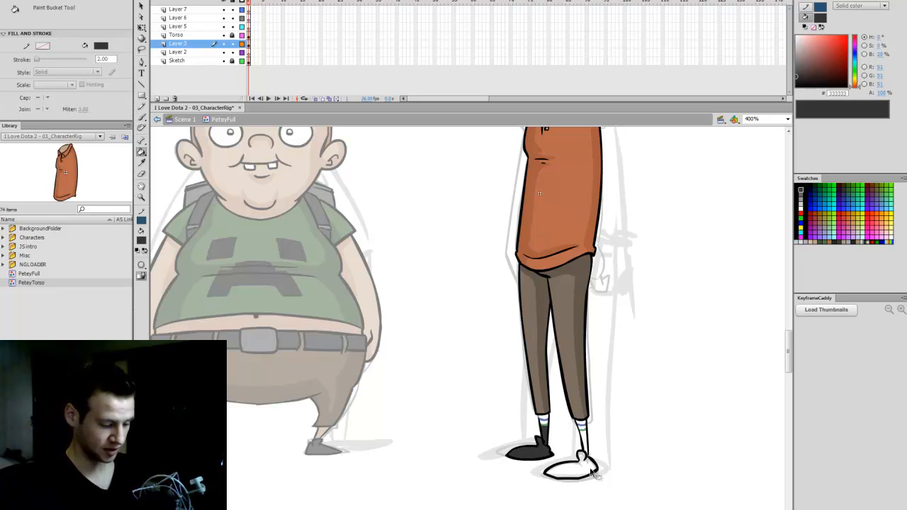
{"action": "key", "text": "ctrl+z"}
{"action": "key", "text": "b"}
{"action": "key", "text": "k"}
{"action": "left_click", "coordinate": [536, 450]}
{"action": "key", "text": "ctrl+z"}
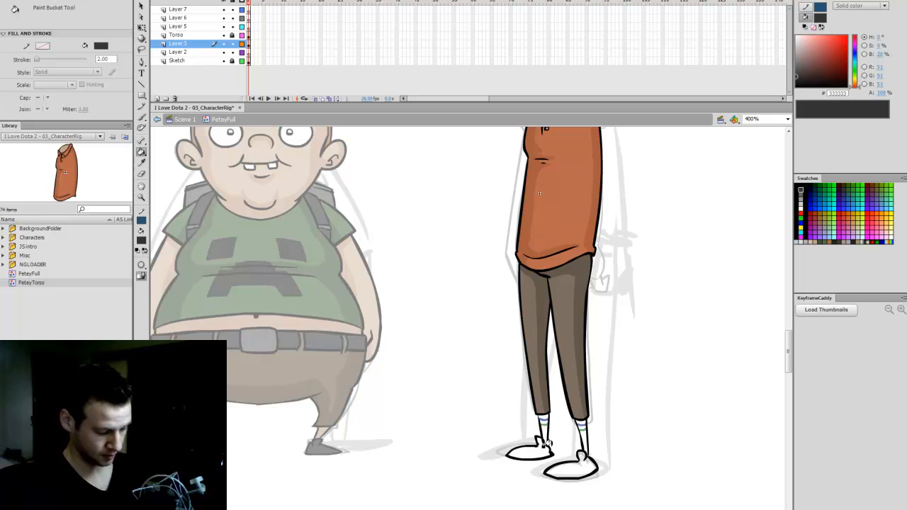
Fill both shoes with 333333 and return the fill colour to white FFFFFF
{"action": "key", "text": "v"}
{"action": "left_click", "coordinate": [543, 451]}
{"action": "key", "text": "k"}
{"action": "left_click", "coordinate": [542, 452]}
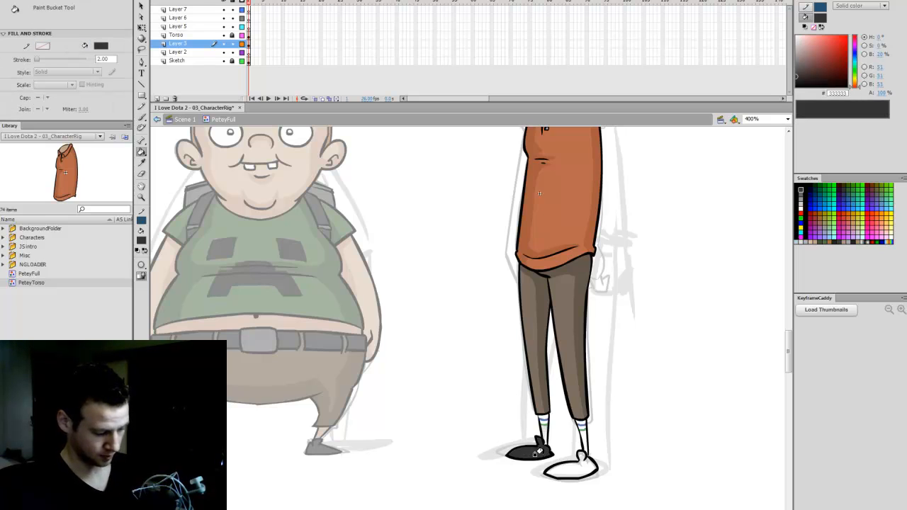
{"action": "left_click", "coordinate": [571, 460]}
{"action": "left_click", "coordinate": [802, 199]}
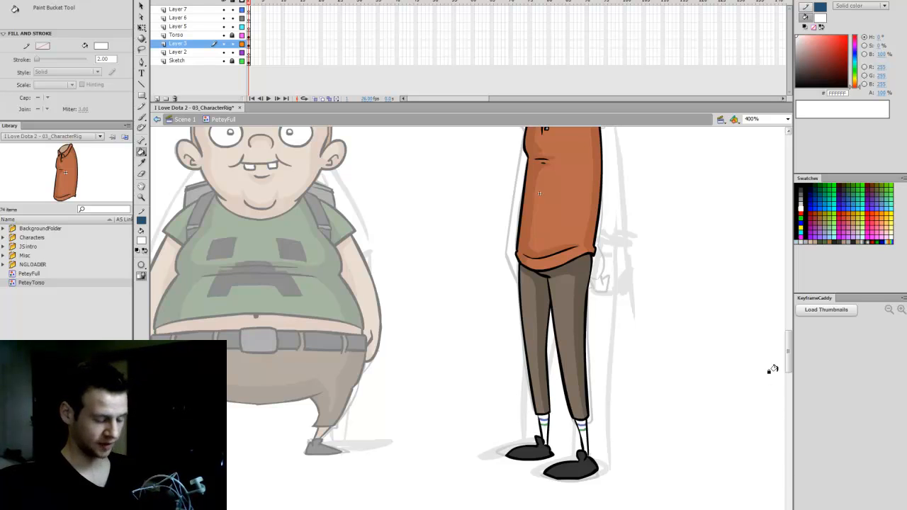
Convert the leg artwork on Layer 3 to a graphic symbol named PeteyLegs and save the document
{"action": "mouse_move", "coordinate": [789, 363]}
{"action": "left_mouse_down"}
{"action": "mouse_move", "coordinate": [791, 345]}
{"action": "mouse_move", "coordinate": [790, 367]}
{"action": "left_mouse_up"}
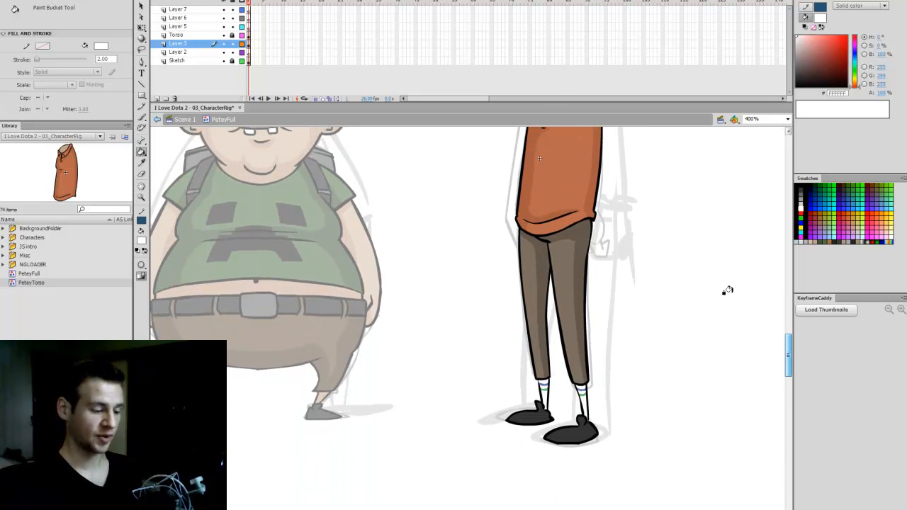
{"action": "left_click", "coordinate": [252, 42]}
{"action": "key", "text": "F8"}
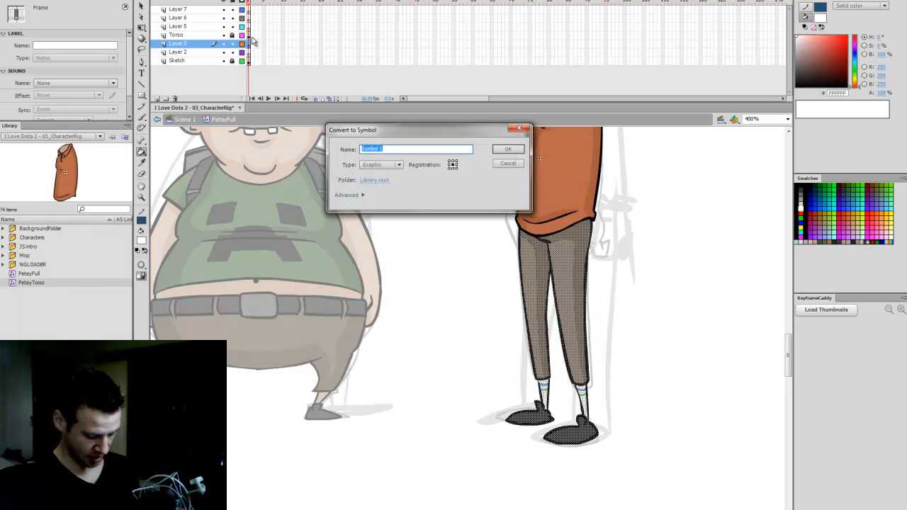
{"action": "type", "text": "Pe"}
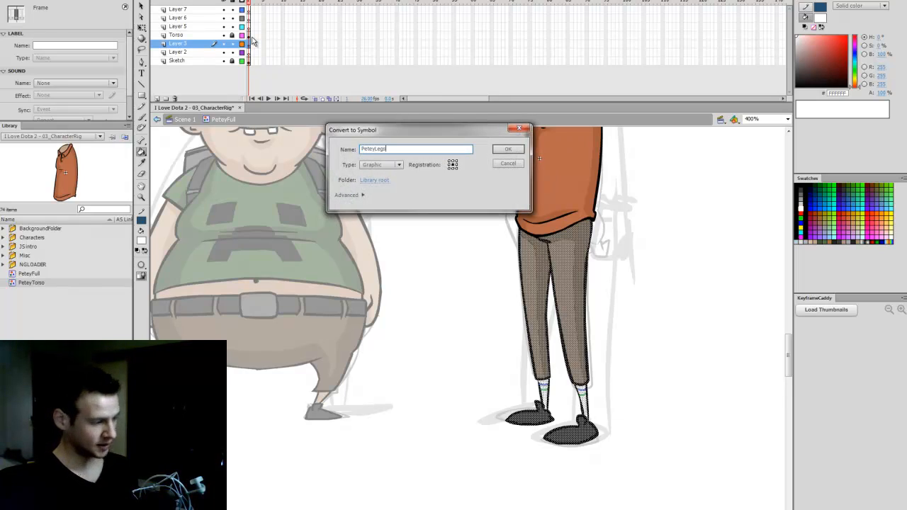
{"action": "type", "text": "teyLegs"}
{"action": "key", "text": "Return"}
{"action": "left_click", "coordinate": [633, 262]}
{"action": "key", "text": "ctrl+s"}
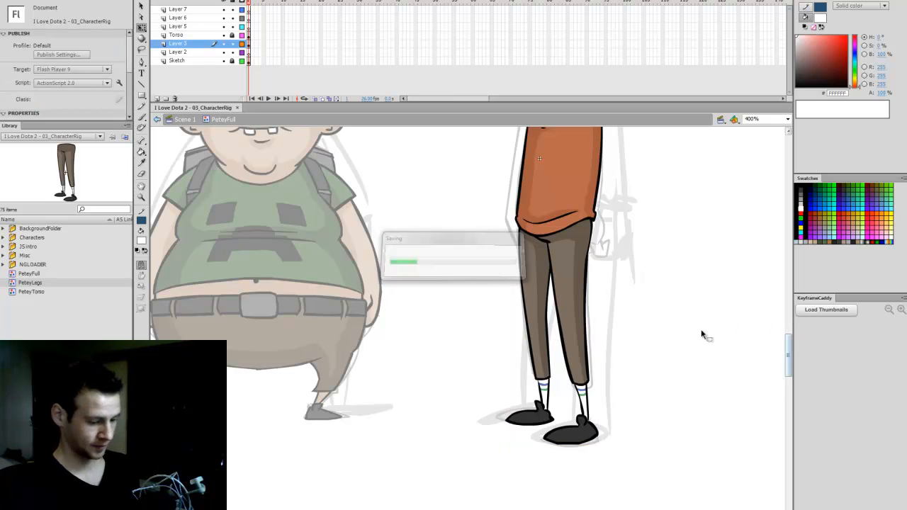
Preview the PeteyFull, PeteyLegs and PeteyTorso symbols in the library
{"action": "left_click", "coordinate": [38, 274]}
{"action": "left_click", "coordinate": [40, 282]}
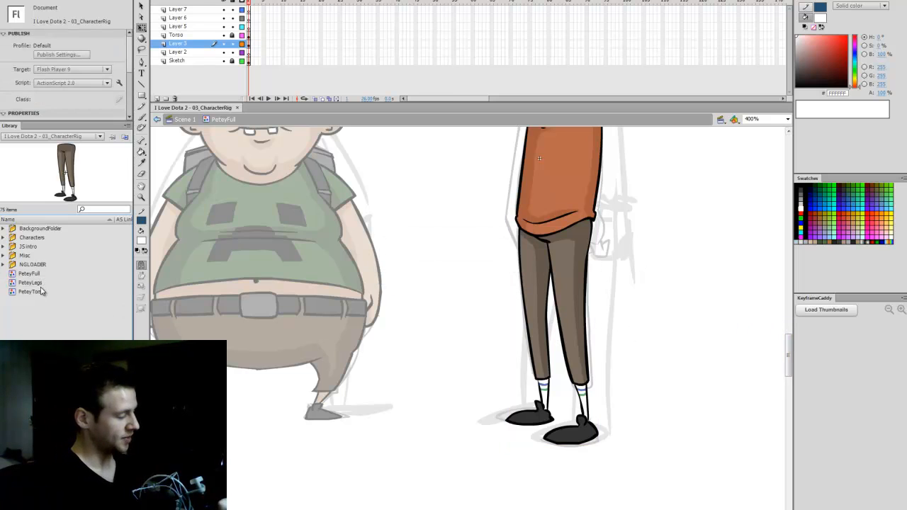
{"action": "left_click", "coordinate": [42, 291]}
{"action": "left_click", "coordinate": [41, 283]}
{"action": "left_click", "coordinate": [31, 274]}
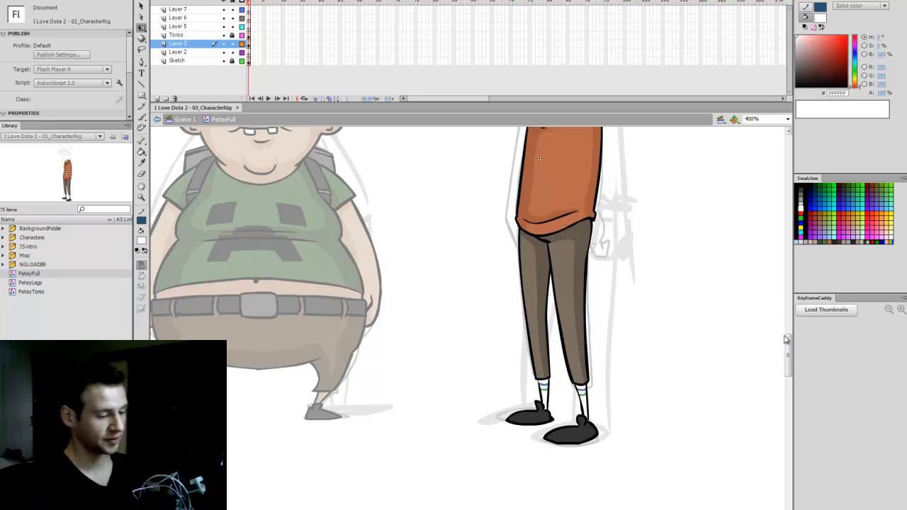
Move the legs' transformation point up to the hips at the shirt hem, testing the rotation and undoing each test
{"action": "scroll", "coordinate": [752, 332], "scroll_direction": "up", "scroll_amount": 3}
{"action": "left_click", "coordinate": [589, 315]}
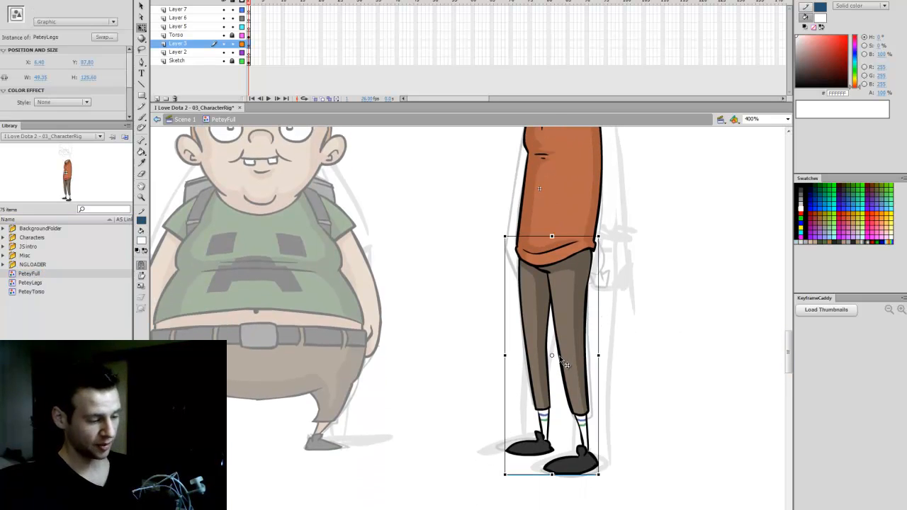
{"action": "left_click_drag", "start_coordinate": [550, 253], "coordinate": [549, 253]}
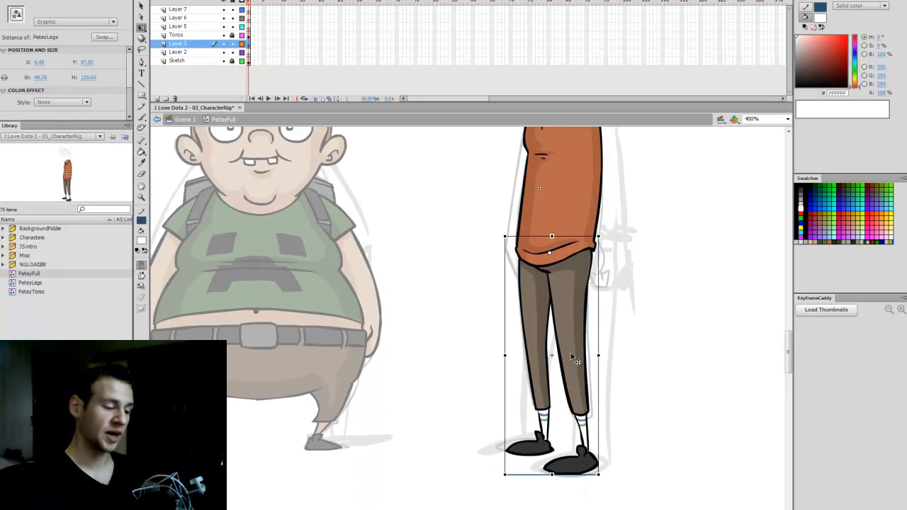
{"action": "left_click_drag", "start_coordinate": [607, 474], "coordinate": [522, 479]}
{"action": "key", "text": "ctrl+z"}
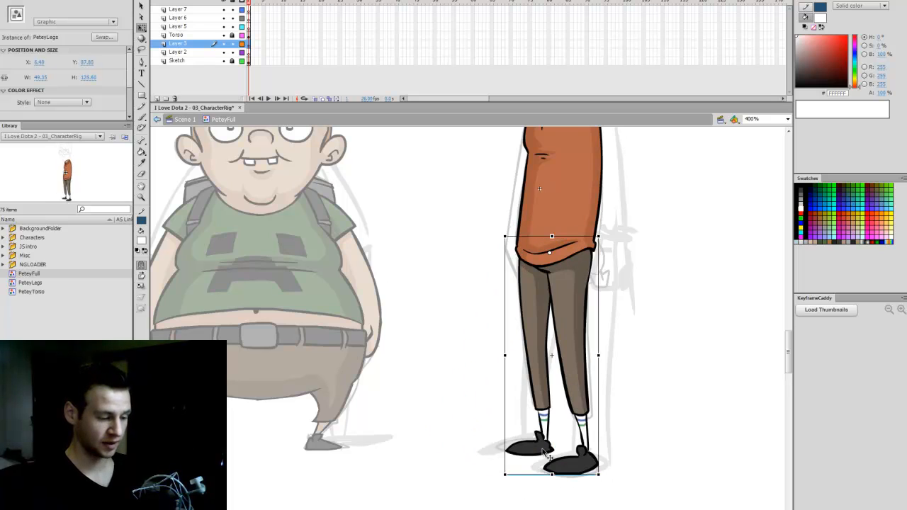
{"action": "left_click_drag", "start_coordinate": [605, 479], "coordinate": [641, 468]}
{"action": "key", "text": "ctrl+z"}
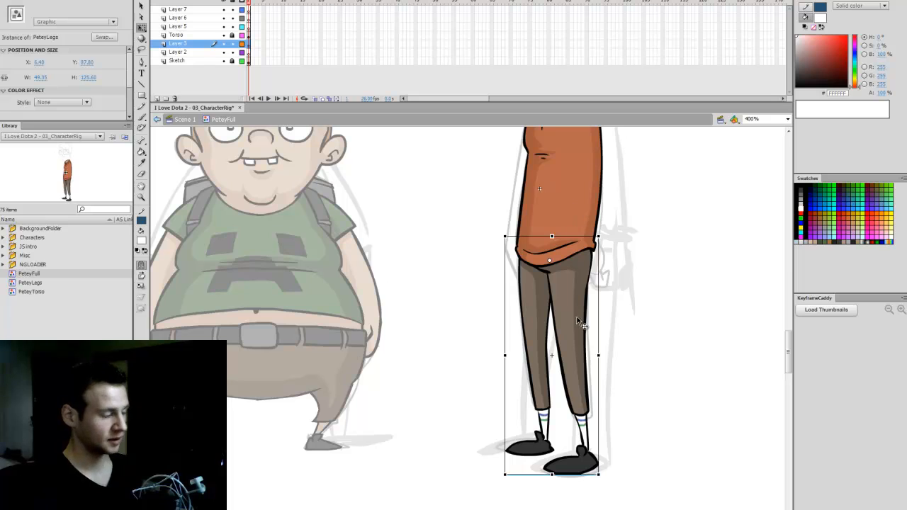
Nudge the legs slightly up beneath the shirt, test their rotation about the hips and undo the test
{"action": "key", "text": "Up"}
{"action": "key", "text": "Up"}
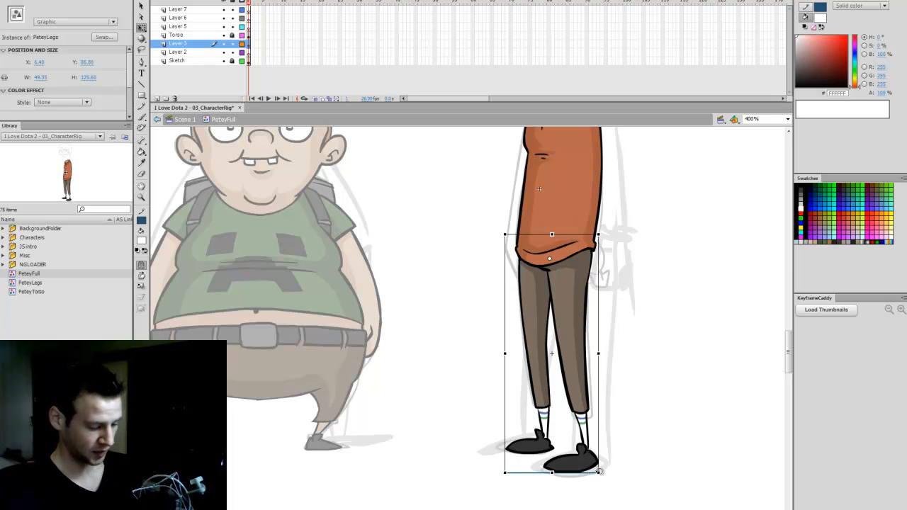
{"action": "left_click_drag", "start_coordinate": [583, 471], "coordinate": [677, 489]}
{"action": "key", "text": "ctrl+z"}
{"action": "left_click", "coordinate": [669, 405]}
{"action": "left_click", "coordinate": [597, 436]}
{"action": "key", "text": "ctrl+z"}
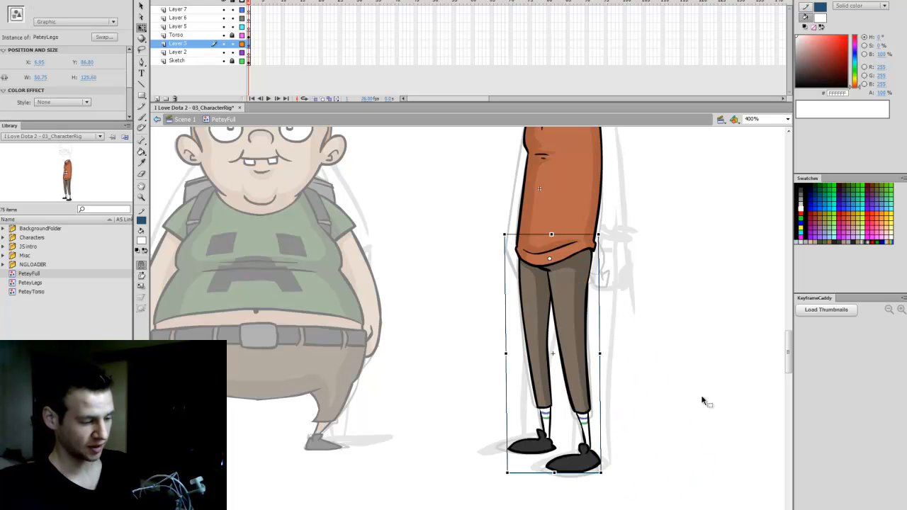
Nudge the legs slightly to the right under the torso and save the document
{"action": "key", "text": "Right"}
{"action": "key", "text": "Right"}
{"action": "left_click_drag", "start_coordinate": [789, 334], "coordinate": [790, 321]}
{"action": "key", "text": "ctrl+s"}
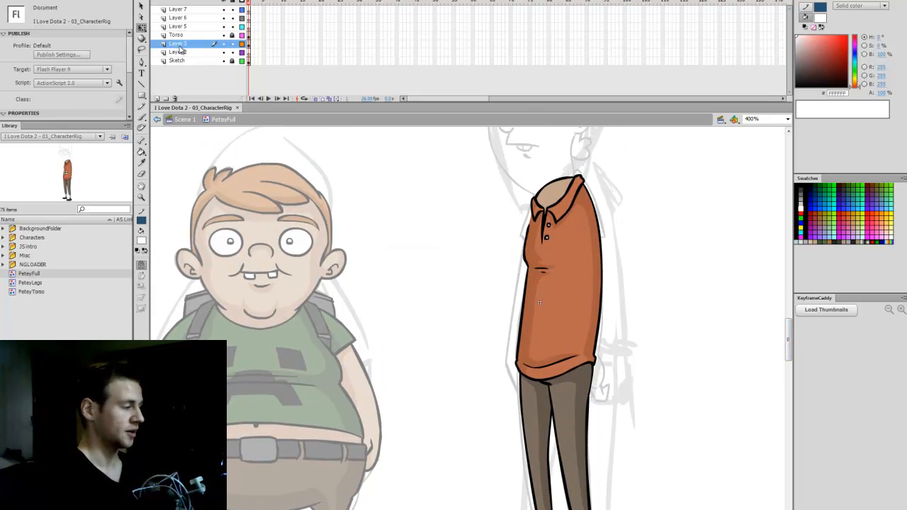
Rename Layer 3 as Legs
{"action": "double_click", "coordinate": [189, 43]}
{"action": "type", "text": "Legs"}
{"action": "key", "text": "Return"}
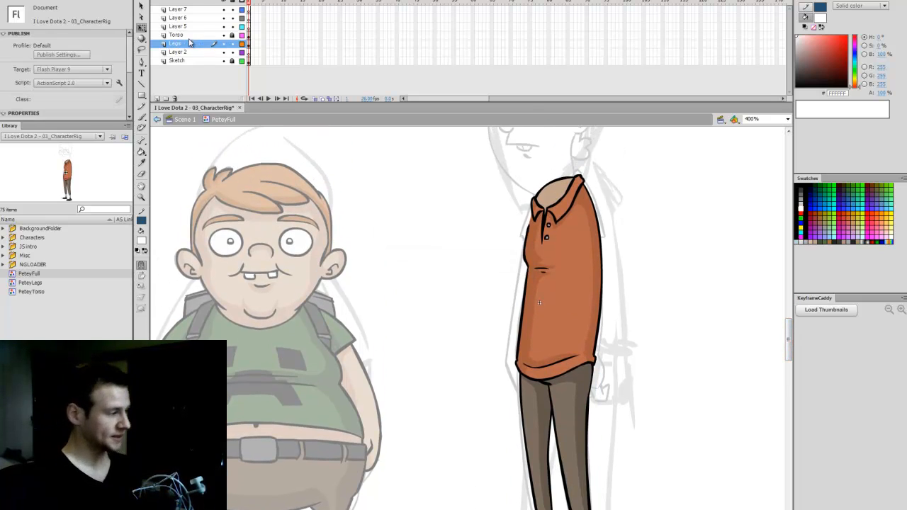
Lock the Legs layer, display the Torso and Legs layers as outlines and save the document
{"action": "left_click", "coordinate": [233, 45]}
{"action": "left_click_drag", "start_coordinate": [242, 36], "coordinate": [242, 43]}
{"action": "key", "text": "ctrl+s"}
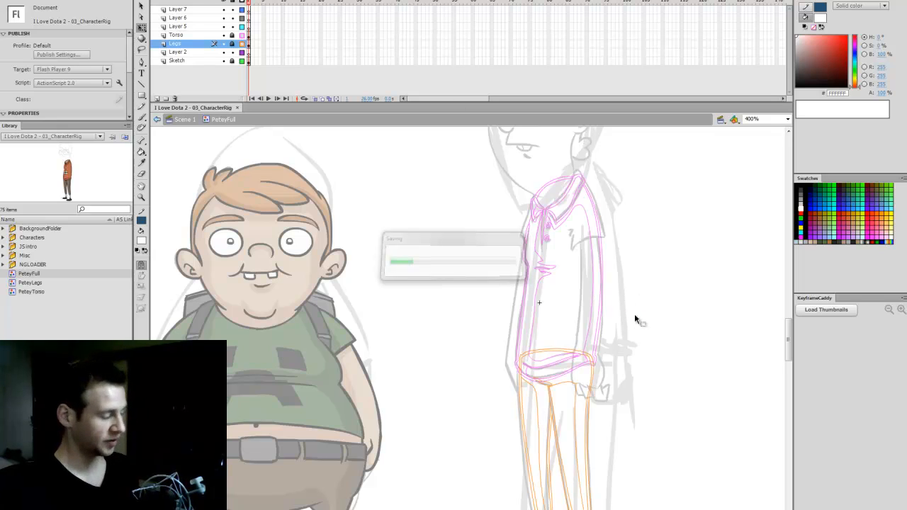
Ink the outline of the short sleeve at the shirt's front shoulder on Layer 2 with a black 000000 brush
{"action": "key", "text": "b"}
{"action": "scroll", "coordinate": [752, 293], "scroll_direction": "down", "scroll_amount": 1}
{"action": "left_click", "coordinate": [249, 53]}
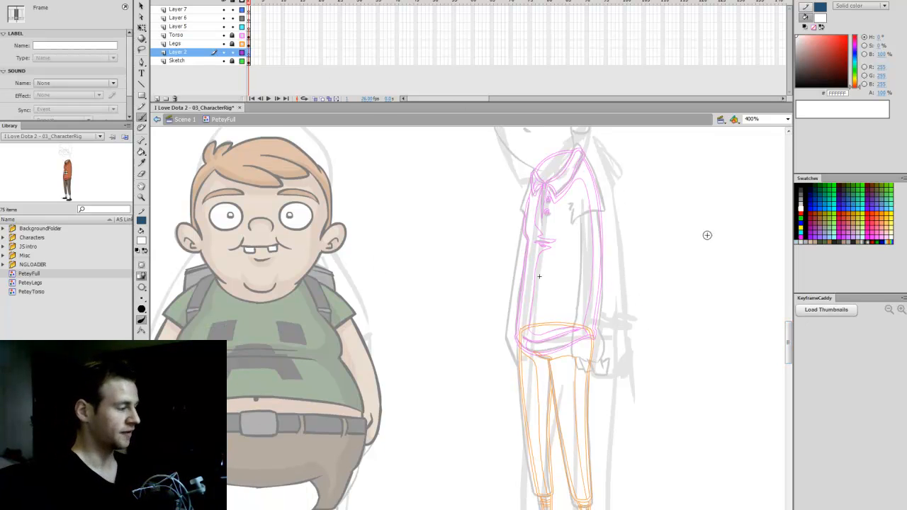
{"action": "left_click", "coordinate": [801, 186]}
{"action": "left_click", "coordinate": [788, 131]}
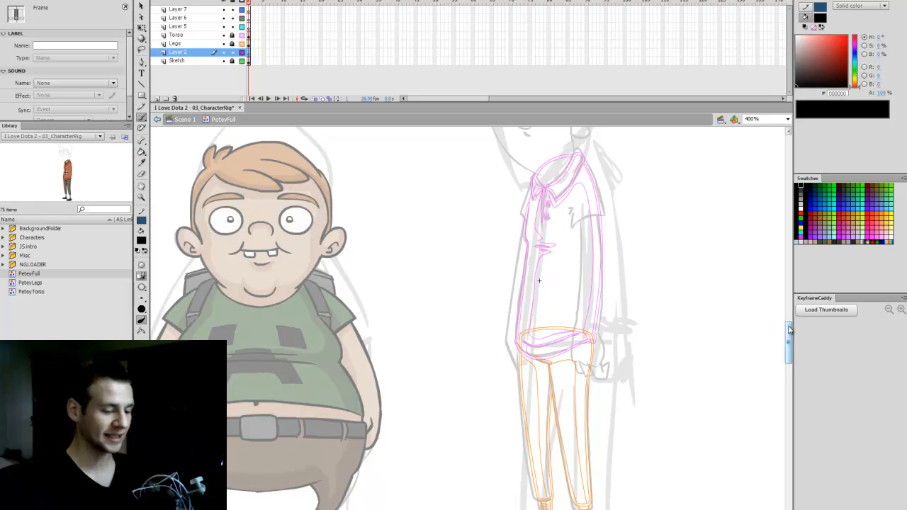
{"action": "key", "text": "ctrl+s"}
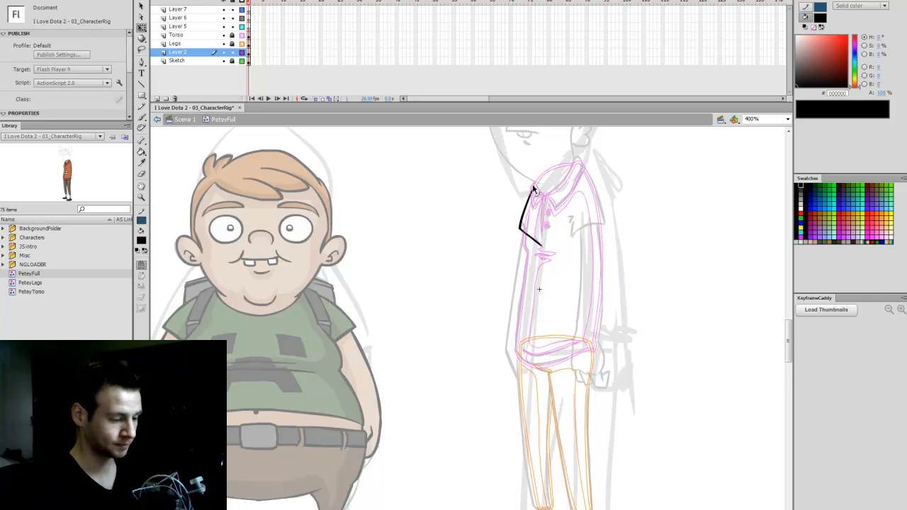
{"action": "left_click_drag", "start_coordinate": [533, 187], "coordinate": [545, 191]}
{"action": "left_click_drag", "start_coordinate": [553, 255], "coordinate": [545, 249]}
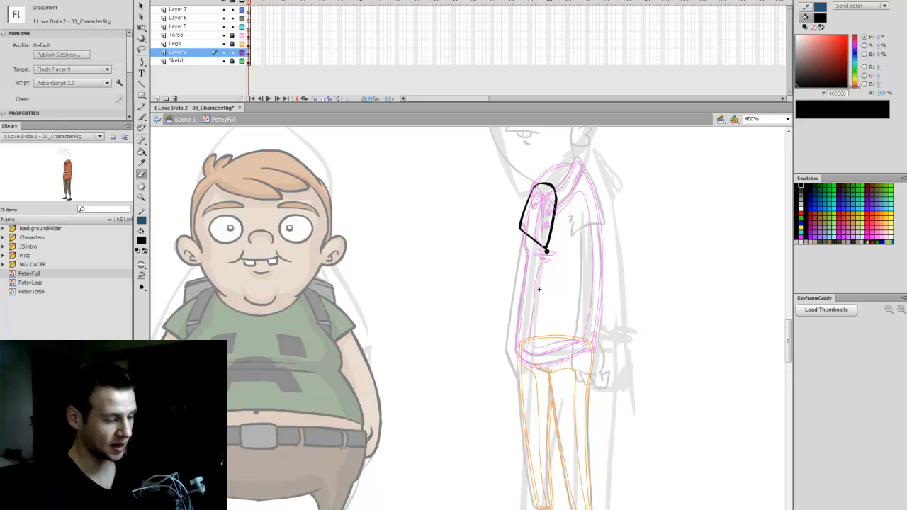
Ink both edges of the bare arm below the sleeve and the hand with its fingers in black, cleaning up the line ends
{"action": "left_click_drag", "start_coordinate": [523, 235], "coordinate": [510, 339]}
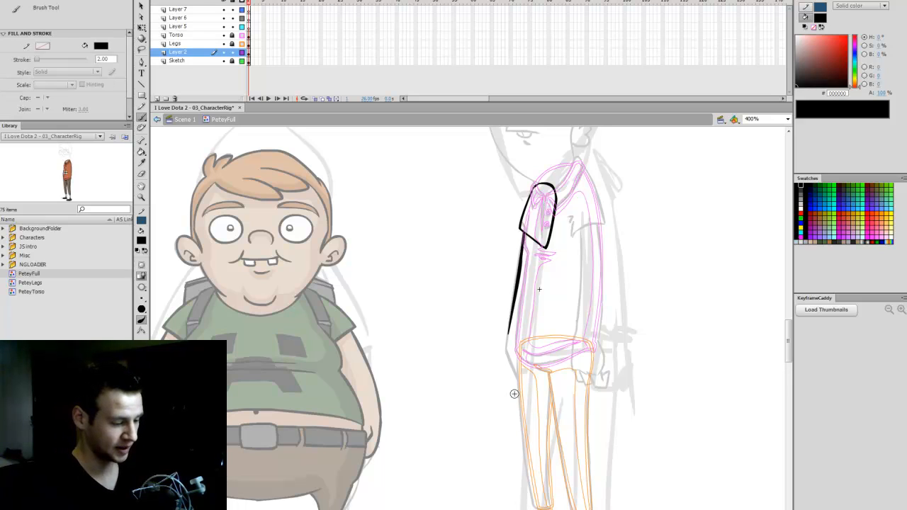
{"action": "mouse_move", "coordinate": [532, 370]}
{"action": "left_mouse_down"}
{"action": "mouse_move", "coordinate": [522, 351]}
{"action": "mouse_move", "coordinate": [516, 376]}
{"action": "mouse_move", "coordinate": [509, 362]}
{"action": "mouse_move", "coordinate": [537, 378]}
{"action": "mouse_move", "coordinate": [533, 345]}
{"action": "left_mouse_up"}
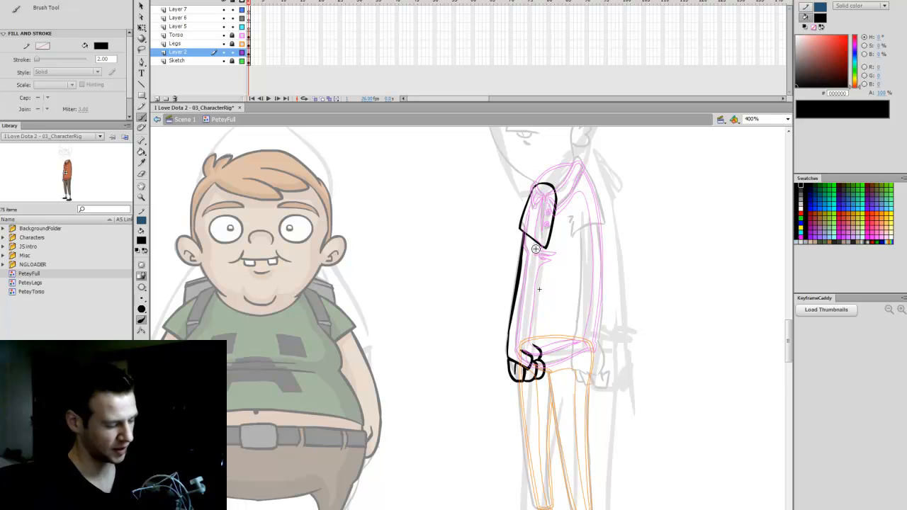
{"action": "left_click_drag", "start_coordinate": [536, 268], "coordinate": [527, 349]}
{"action": "left_click_drag", "start_coordinate": [538, 246], "coordinate": [531, 345]}
{"action": "key", "text": "e"}
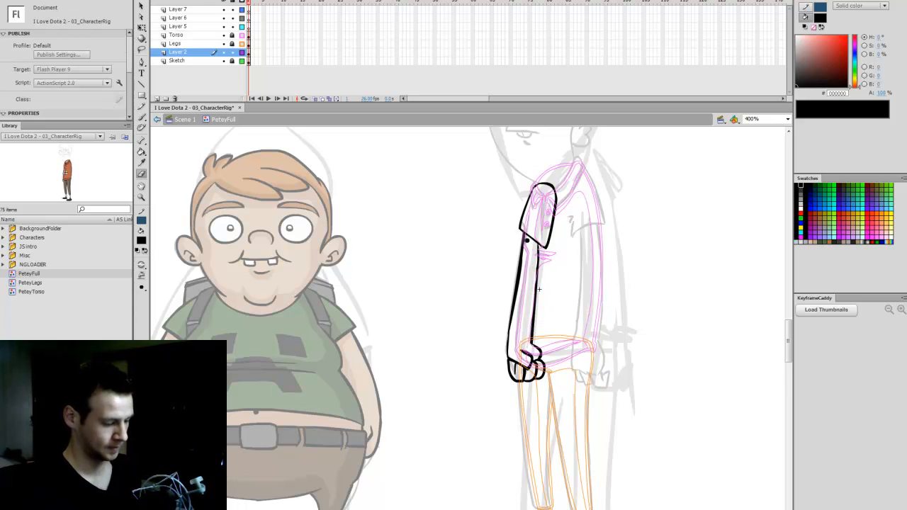
Shade the inner arm and hand with skin shadow C2A38C and fill the remaining bare skin with the lighter D4BCA6
{"action": "key", "text": "b"}
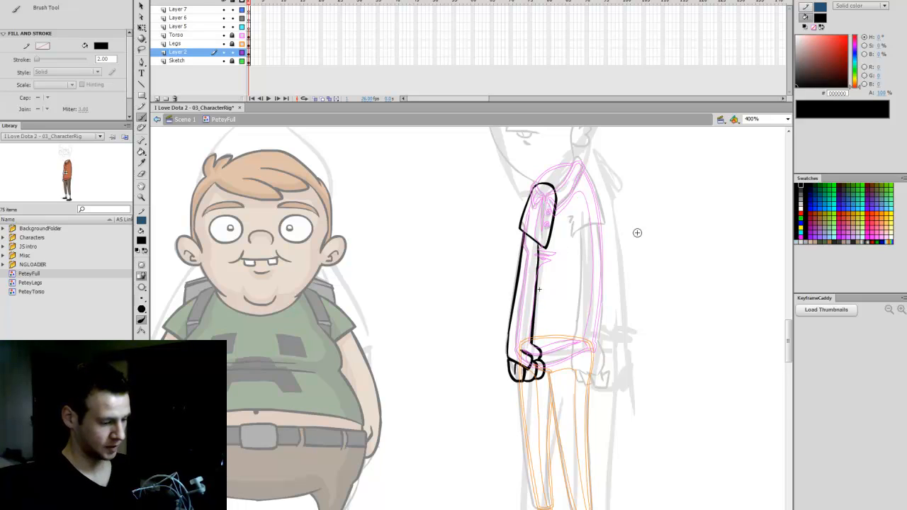
{"action": "left_click", "coordinate": [815, 241]}
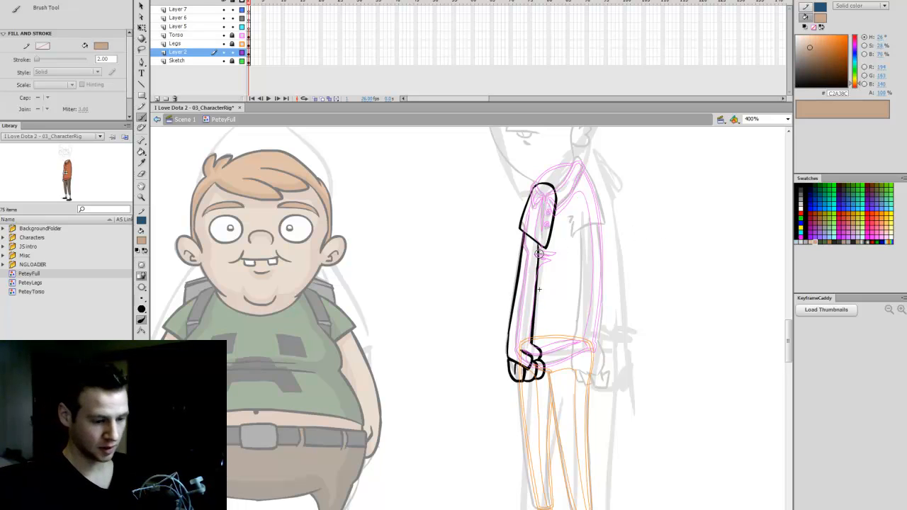
{"action": "mouse_move", "coordinate": [531, 256]}
{"action": "left_mouse_down"}
{"action": "mouse_move", "coordinate": [537, 297]}
{"action": "mouse_move", "coordinate": [521, 350]}
{"action": "left_mouse_up"}
{"action": "key", "text": "k"}
{"action": "left_click", "coordinate": [526, 339]}
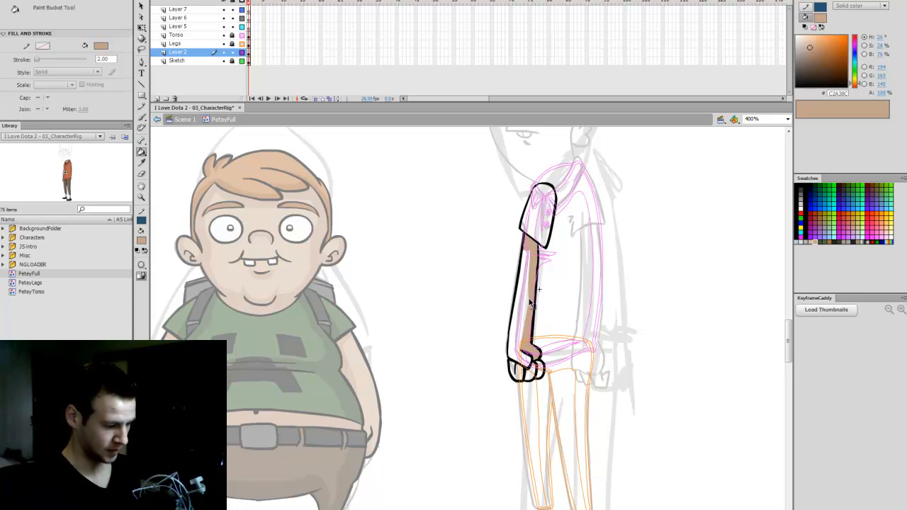
{"action": "left_click_drag", "start_coordinate": [525, 312], "coordinate": [524, 323]}
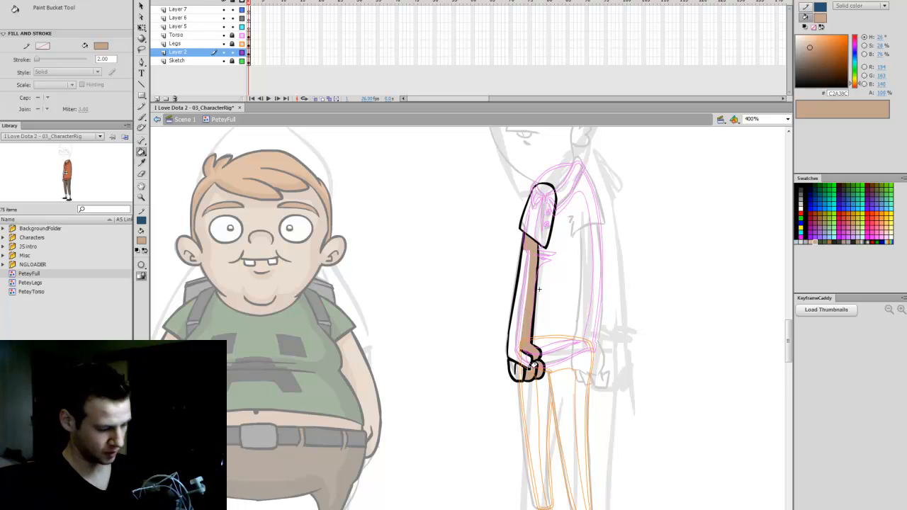
{"action": "key", "text": "b"}
{"action": "key", "text": "k"}
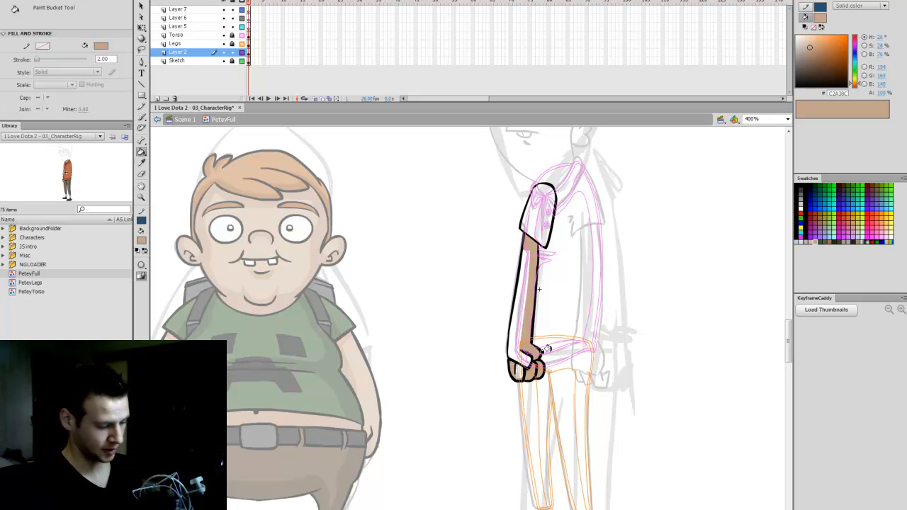
{"action": "left_click", "coordinate": [814, 240]}
{"action": "left_click", "coordinate": [517, 356]}
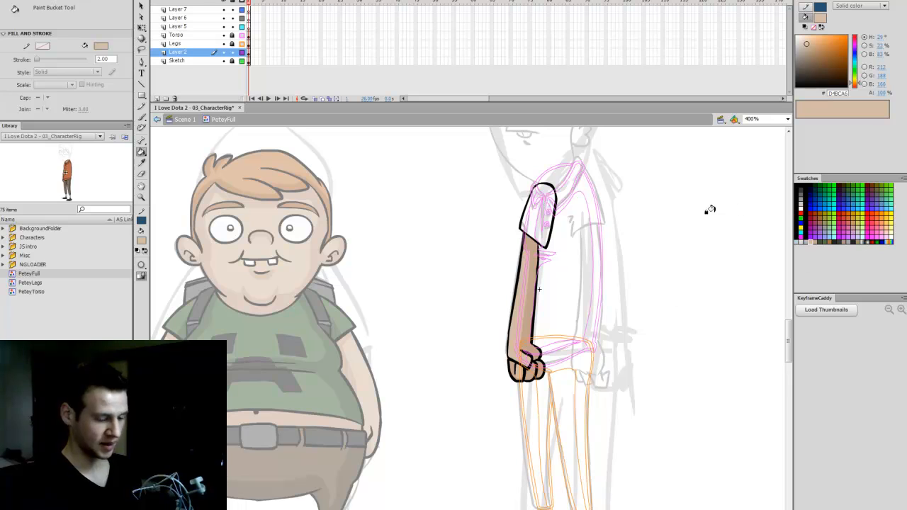
Restore the full-colour display of the Torso and Legs layers and fill the arm's sleeve with the shirt's shadow orange A85C3F
{"action": "left_click_drag", "start_coordinate": [244, 44], "coordinate": [243, 35]}
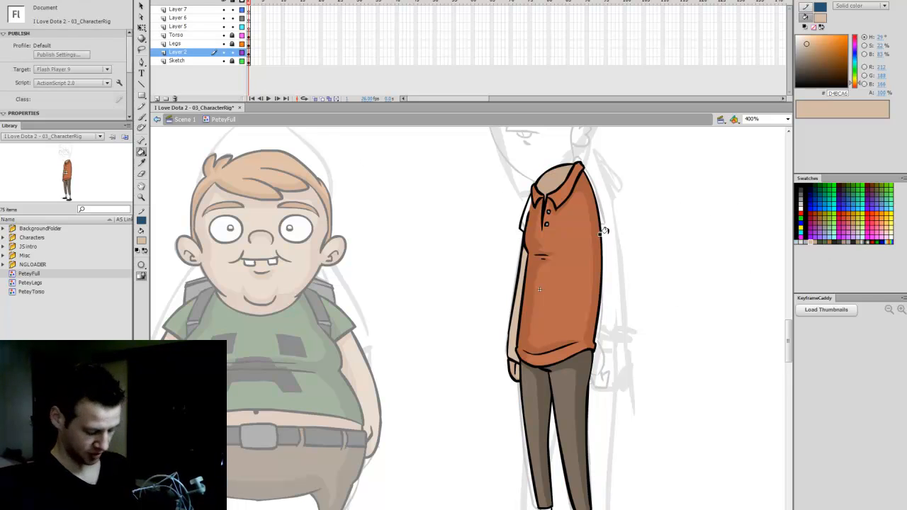
{"action": "key", "text": "i"}
{"action": "left_click", "coordinate": [583, 181]}
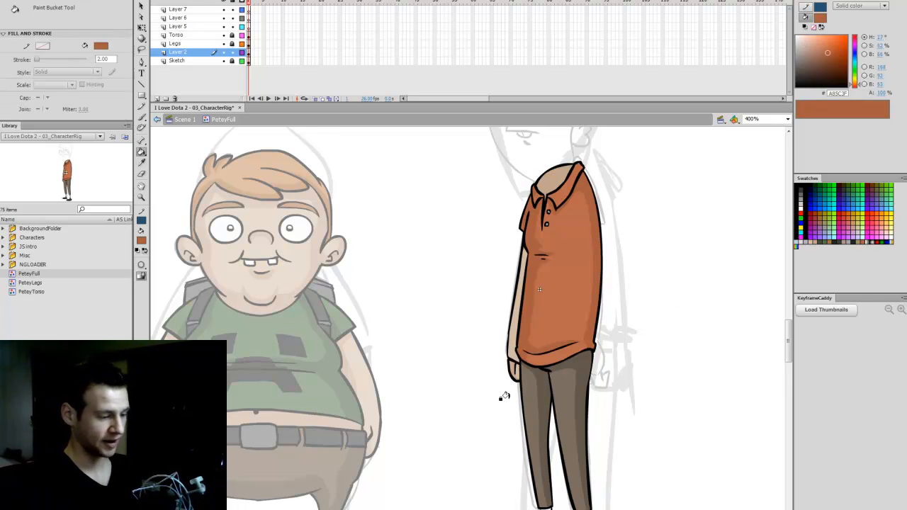
Convert the finished arm artwork to a graphic symbol named PeteyBackArm and place its transformation point at the shoulder
{"action": "left_click", "coordinate": [251, 52]}
{"action": "key", "text": "F8"}
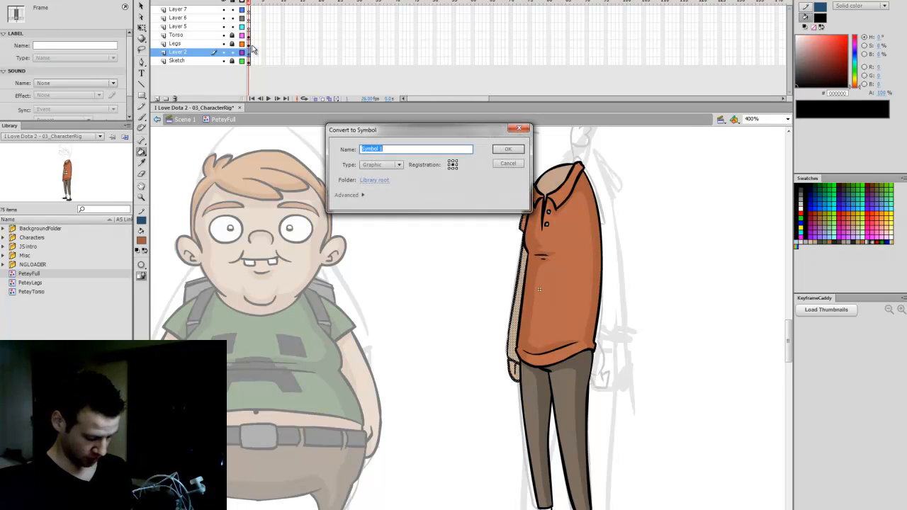
{"action": "type", "text": "PeteyBackArm"}
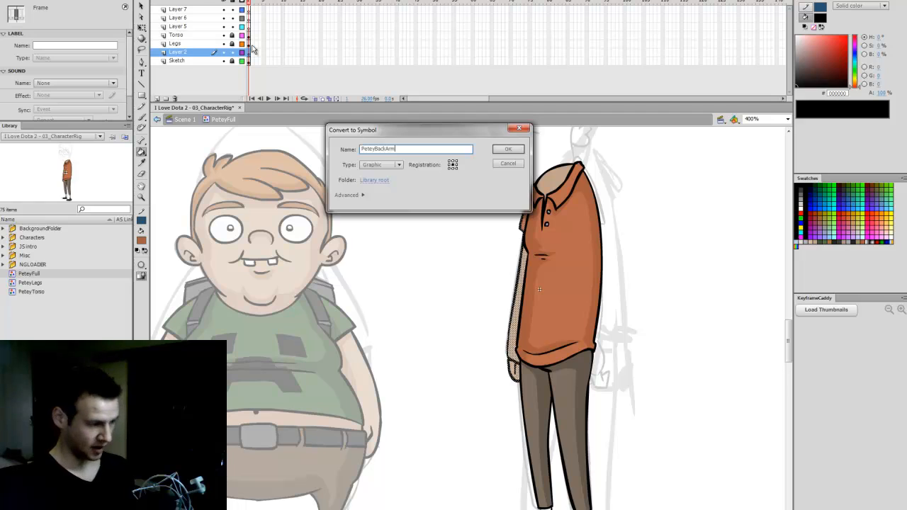
{"action": "key", "text": "Return"}
{"action": "key", "text": "q"}
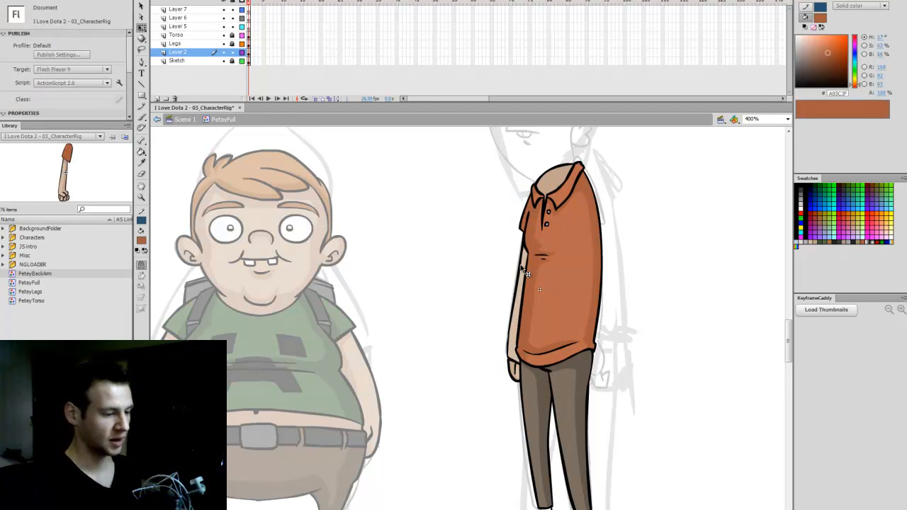
{"action": "left_click", "coordinate": [616, 224]}
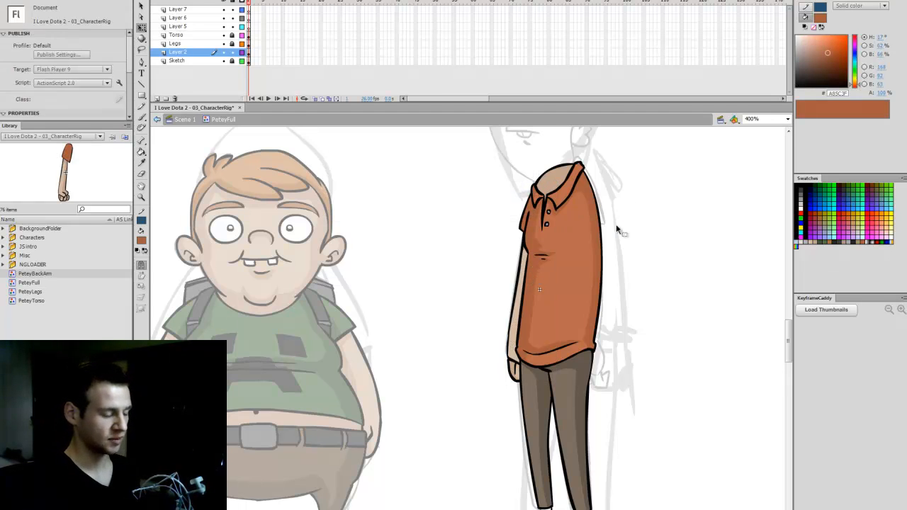
Rename Layer 2 as BackArm and save the document
{"action": "key", "text": "ctrl+s"}
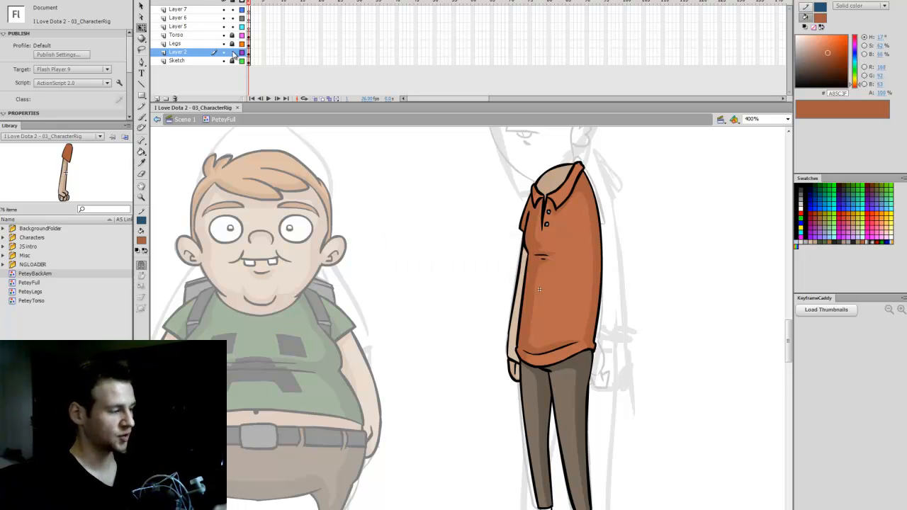
{"action": "double_click", "coordinate": [179, 54]}
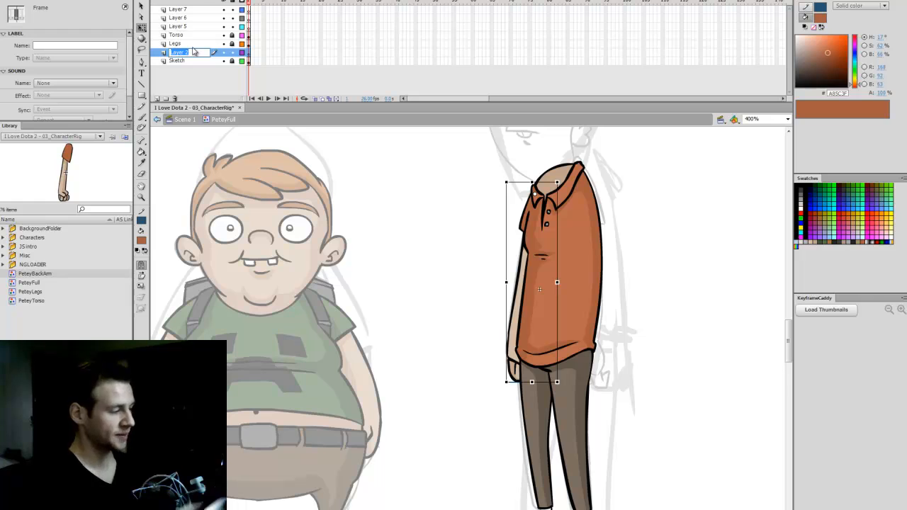
{"action": "type", "text": "BackArm"}
{"action": "key", "text": "Return"}
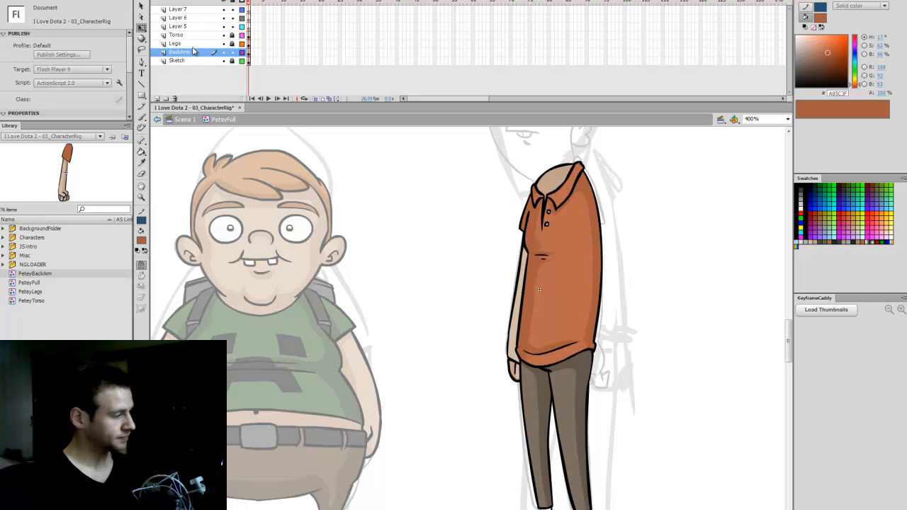
{"action": "key", "text": "ctrl+s"}
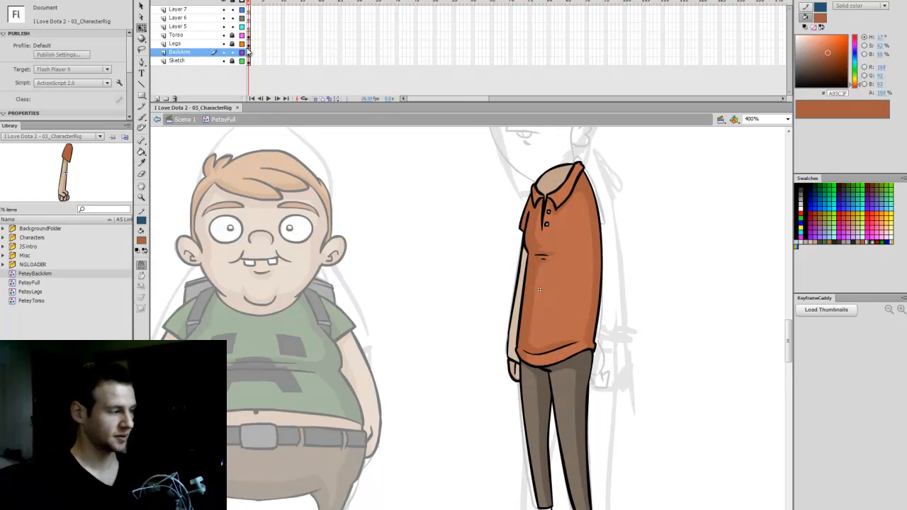
Lock the BackArm layer, display the Torso, Legs and BackArm layers as outlines, and make Layer 5 active
{"action": "left_click", "coordinate": [250, 27]}
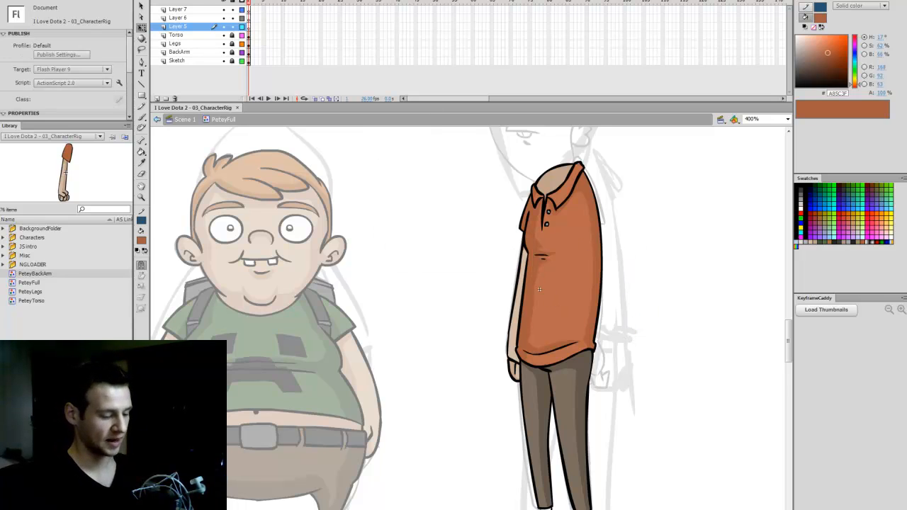
{"action": "scroll", "coordinate": [468, 319], "scroll_direction": "right", "scroll_amount": 1}
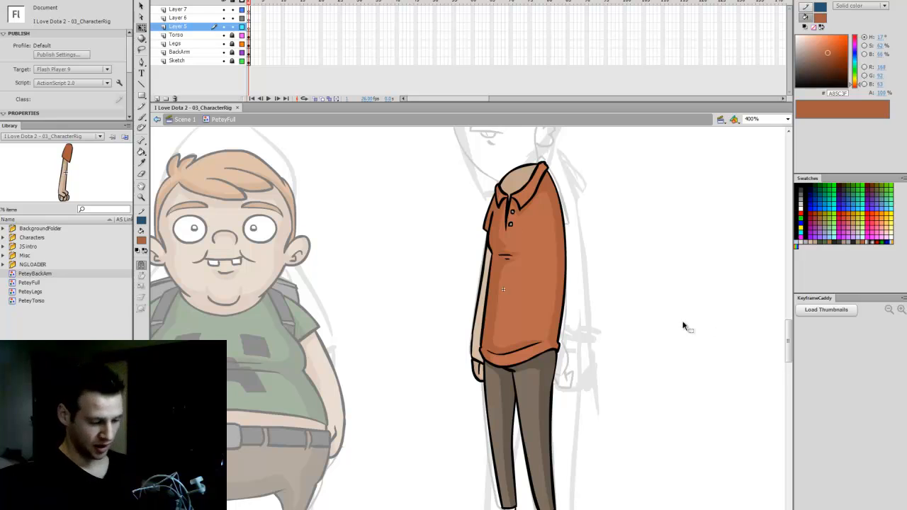
{"action": "left_click_drag", "start_coordinate": [242, 35], "coordinate": [242, 52]}
{"action": "left_click", "coordinate": [249, 27]}
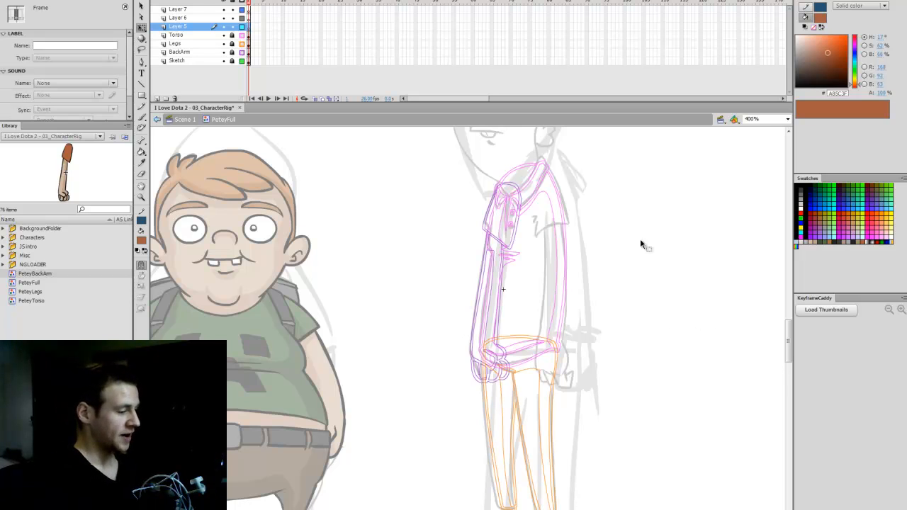
Save the document and ink the near arm's short sleeve on Layer 5 with a black 000000 brush, following the sketch
{"action": "left_click", "coordinate": [800, 184]}
{"action": "key", "text": "ctrl+s"}
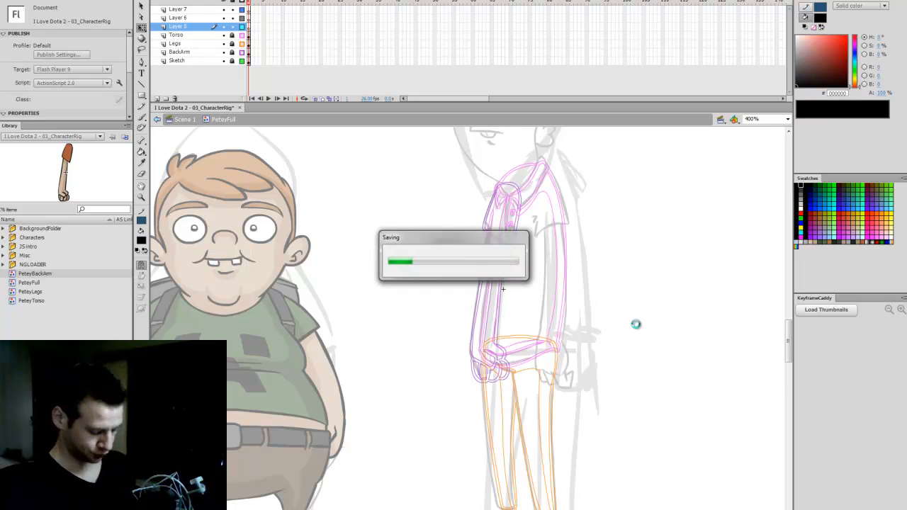
{"action": "key", "text": "b"}
{"action": "scroll", "coordinate": [789, 328], "scroll_direction": "up", "scroll_amount": 1}
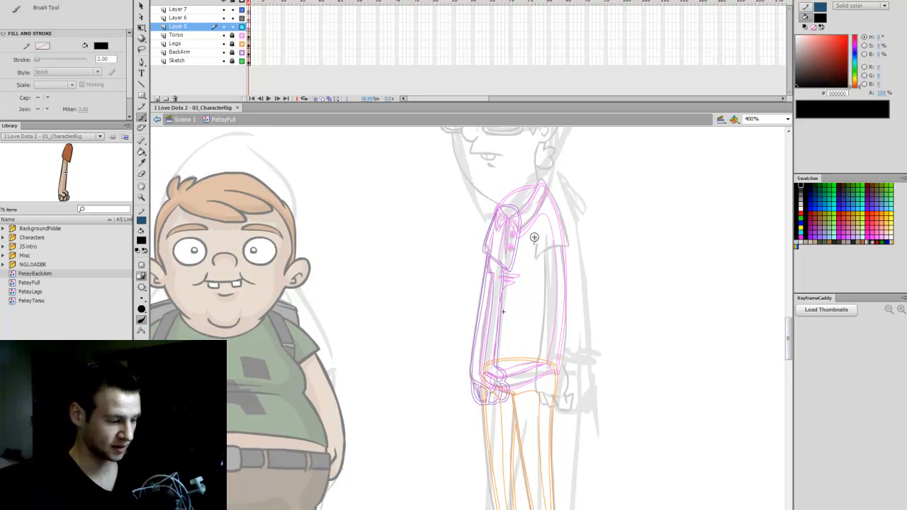
{"action": "key", "text": "q"}
{"action": "key", "text": "b"}
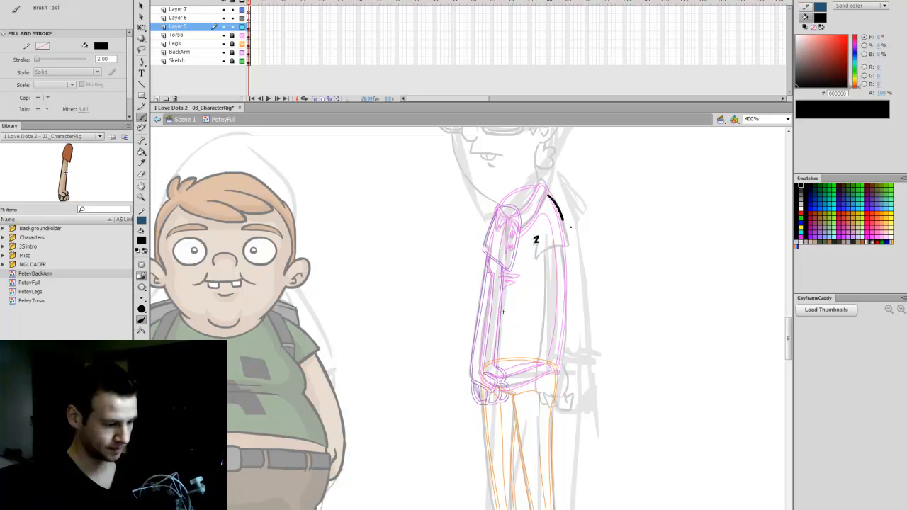
{"action": "left_click_drag", "start_coordinate": [562, 221], "coordinate": [567, 253]}
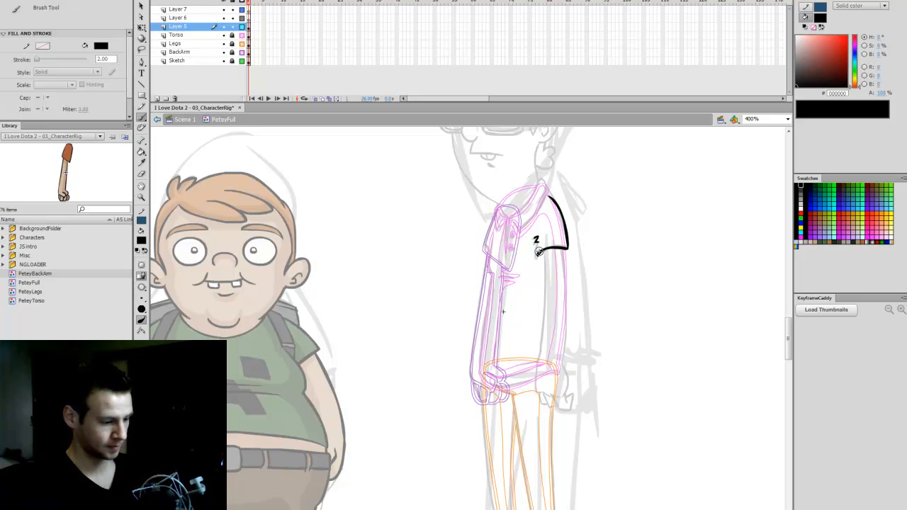
Ink both edges of the bare arm below the sleeve and the hand with its fingers in black, and save the document
{"action": "mouse_move", "coordinate": [547, 277]}
{"action": "left_mouse_down"}
{"action": "mouse_move", "coordinate": [535, 391]}
{"action": "mouse_move", "coordinate": [551, 407]}
{"action": "left_mouse_up"}
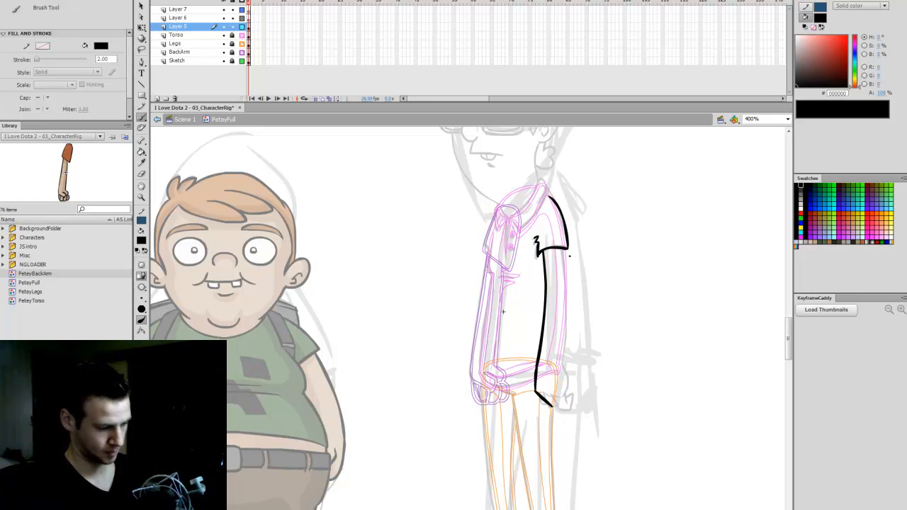
{"action": "mouse_move", "coordinate": [561, 248]}
{"action": "left_mouse_down"}
{"action": "mouse_move", "coordinate": [575, 361]}
{"action": "mouse_move", "coordinate": [572, 268]}
{"action": "mouse_move", "coordinate": [566, 368]}
{"action": "left_mouse_up"}
{"action": "key", "text": "ctrl+z"}
{"action": "key", "text": "ctrl+z"}
{"action": "left_click_drag", "start_coordinate": [573, 287], "coordinate": [576, 366]}
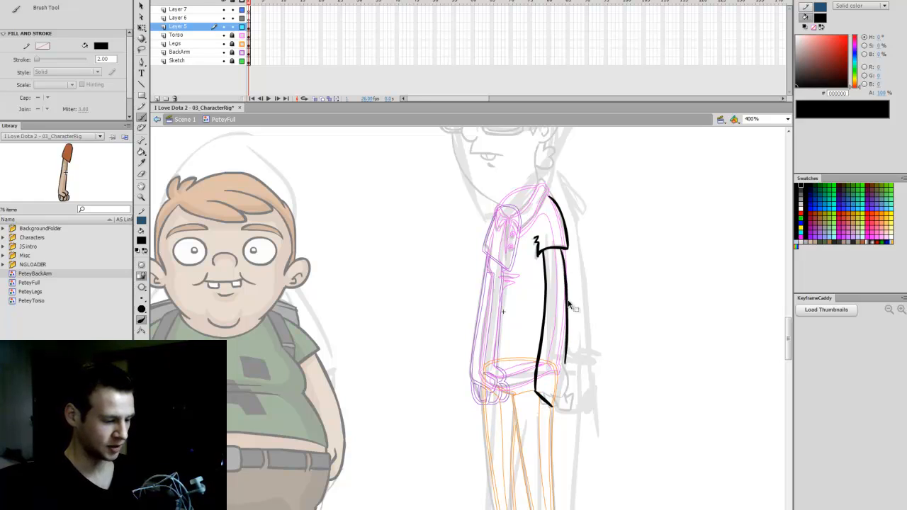
{"action": "key", "text": "ctrl+z"}
{"action": "left_click_drag", "start_coordinate": [573, 302], "coordinate": [558, 406]}
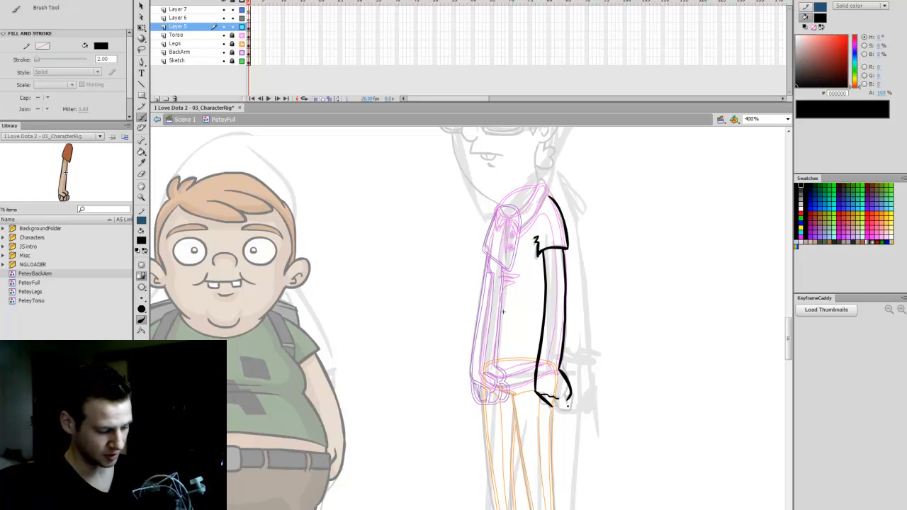
{"action": "mouse_move", "coordinate": [553, 401]}
{"action": "left_mouse_down"}
{"action": "mouse_move", "coordinate": [570, 410]}
{"action": "mouse_move", "coordinate": [571, 400]}
{"action": "left_mouse_up"}
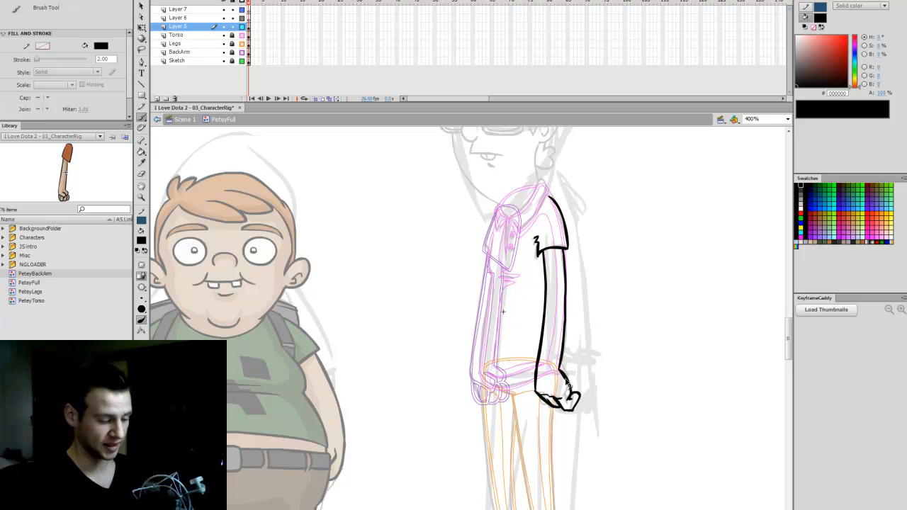
{"action": "key", "text": "q"}
{"action": "key", "text": "ctrl+s"}
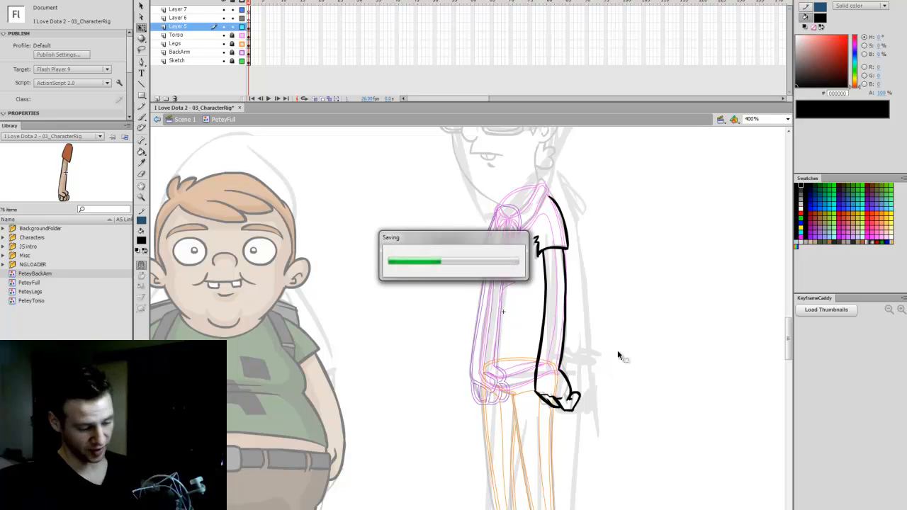
Brush the skin shadow boundary in C2A38C below the sleeve and along the inside of the near arm
{"action": "key", "text": "b"}
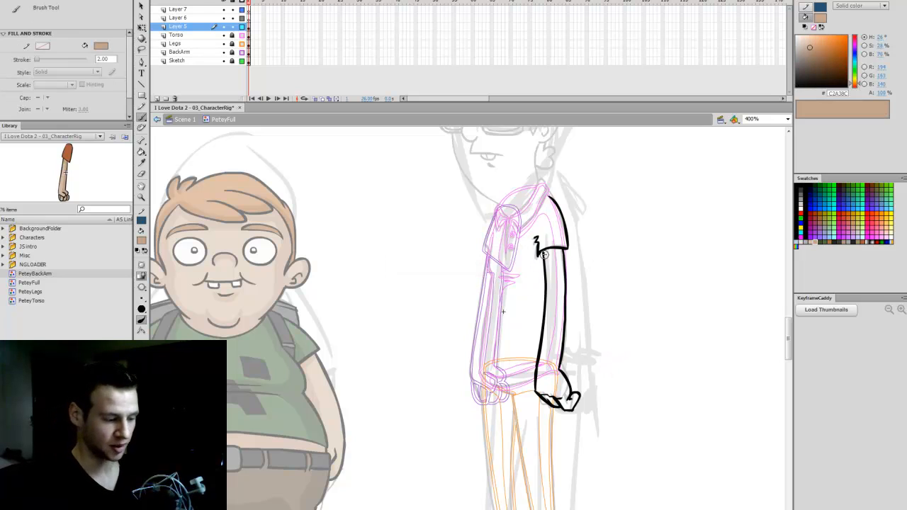
{"action": "left_click_drag", "start_coordinate": [559, 256], "coordinate": [561, 270]}
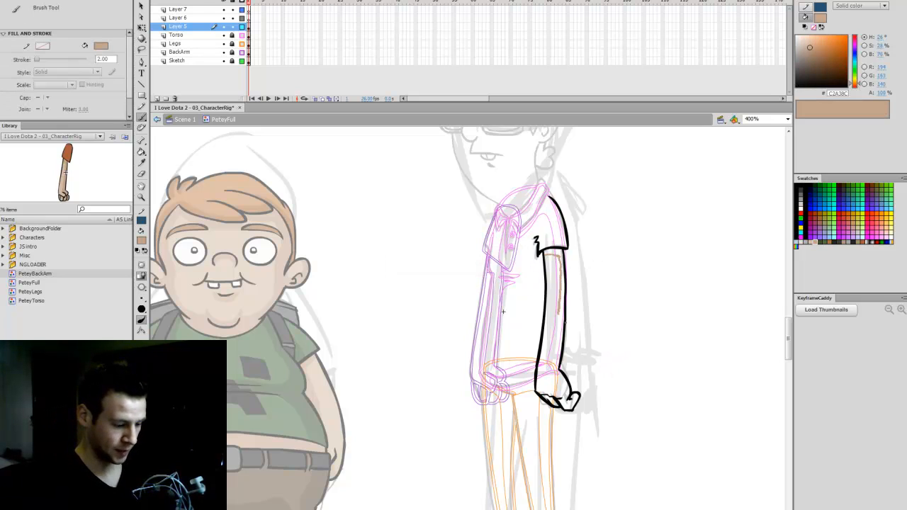
Shade the front arm's outer edge and hand with darker skin tone #C2A38C, and fill the rest with #D4BCA6
{"action": "mouse_move", "coordinate": [559, 314]}
{"action": "left_mouse_down"}
{"action": "mouse_move", "coordinate": [557, 351]}
{"action": "mouse_move", "coordinate": [568, 274]}
{"action": "mouse_move", "coordinate": [553, 368]}
{"action": "left_mouse_up"}
{"action": "key", "text": "ctrl+z"}
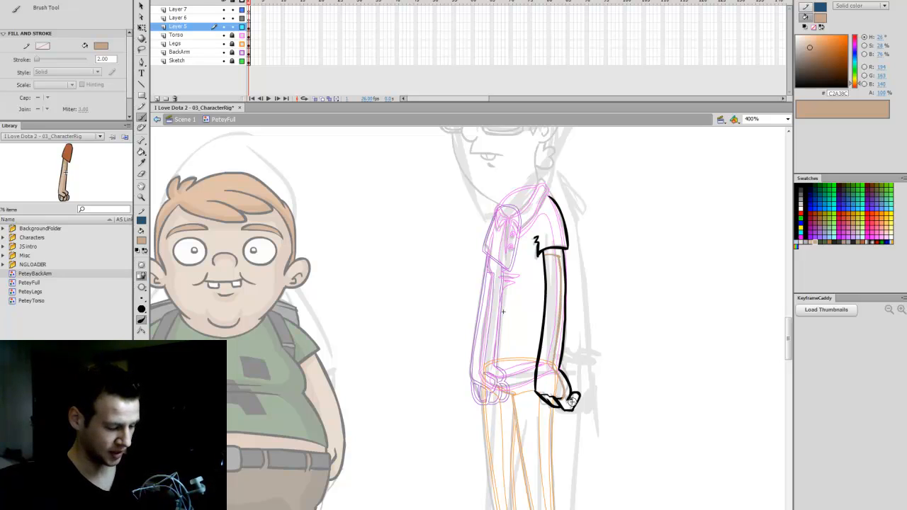
{"action": "key", "text": "k"}
{"action": "left_click", "coordinate": [559, 376]}
{"action": "left_click", "coordinate": [557, 399]}
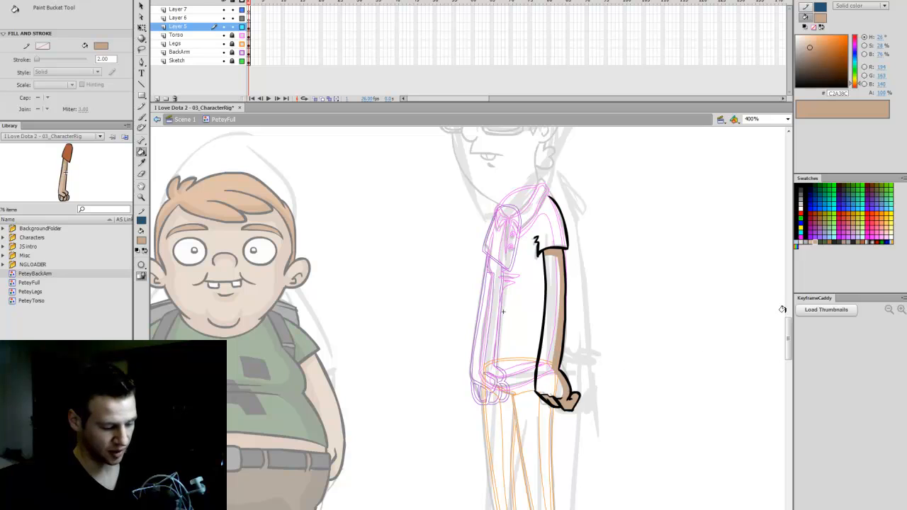
{"action": "left_click", "coordinate": [812, 239]}
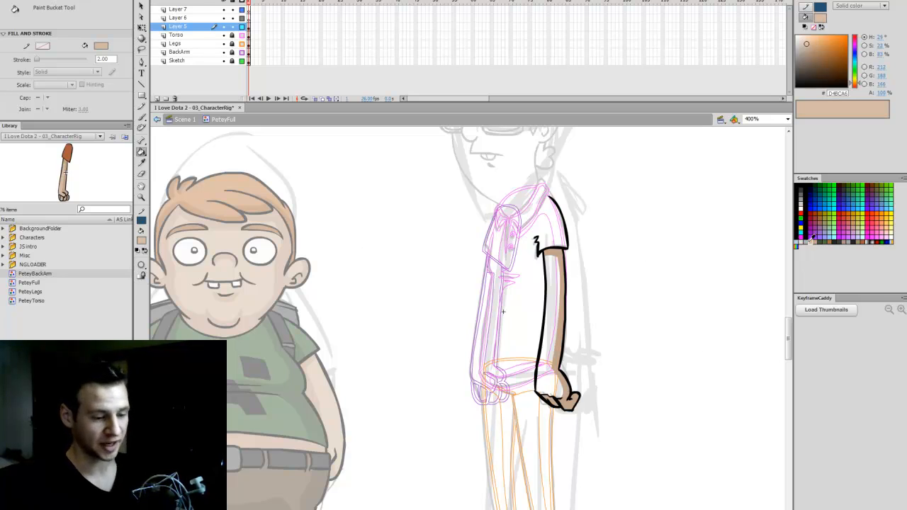
{"action": "left_click", "coordinate": [558, 271]}
Display the Torso, Legs and BackArm layers in full colour and brush the sleeve's shading with the shirt's dark orange #A85C3F
{"action": "left_click_drag", "start_coordinate": [243, 35], "coordinate": [243, 60]}
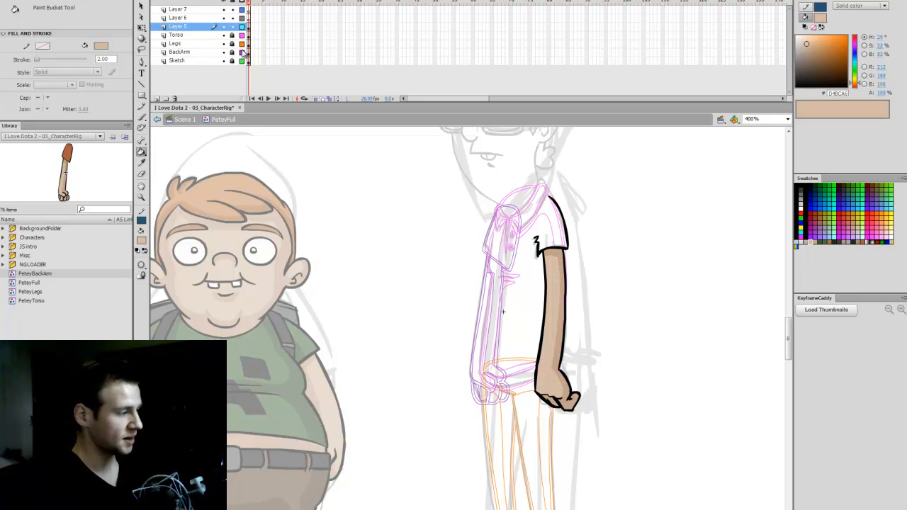
{"action": "key", "text": "i"}
{"action": "left_click", "coordinate": [550, 209]}
{"action": "key", "text": "b"}
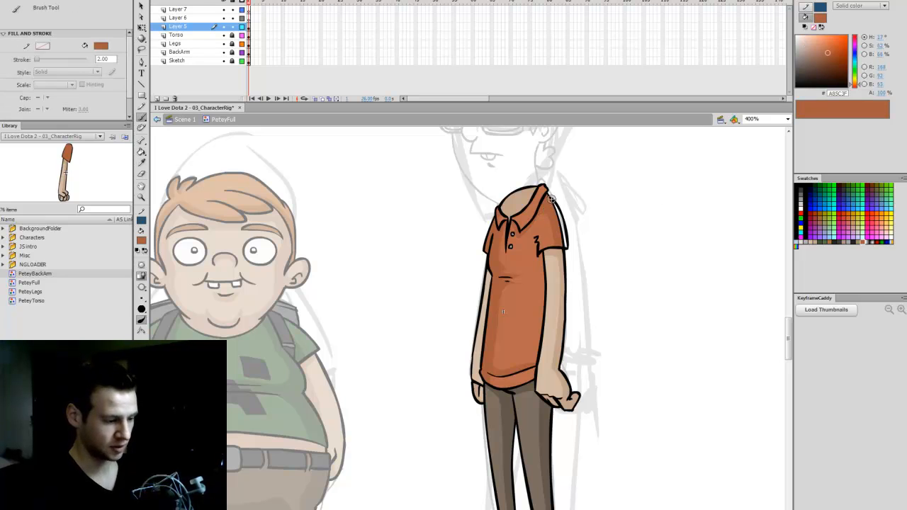
Fill the main area of the front sleeve with the shirt's lighter orange #BB6B4D, sampled from the torso
{"action": "key", "text": "i"}
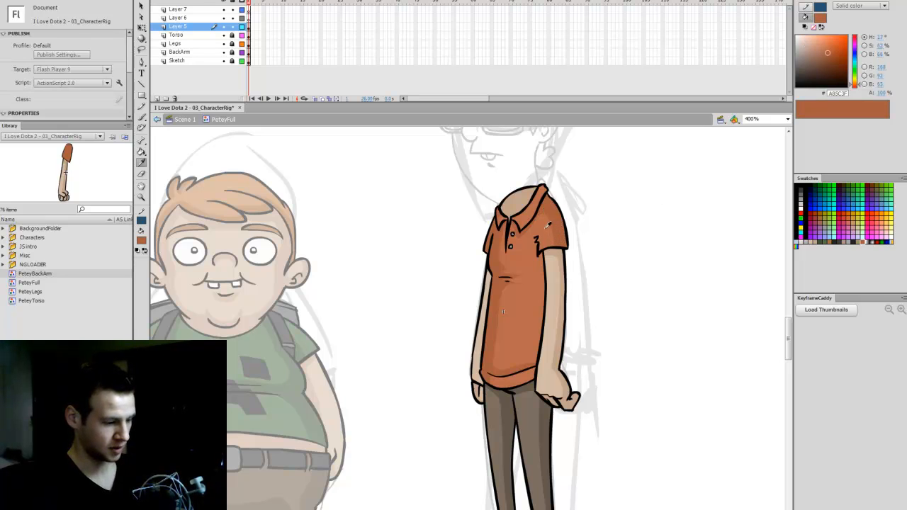
{"action": "left_click", "coordinate": [543, 234]}
{"action": "key", "text": "b"}
{"action": "key", "text": "k"}
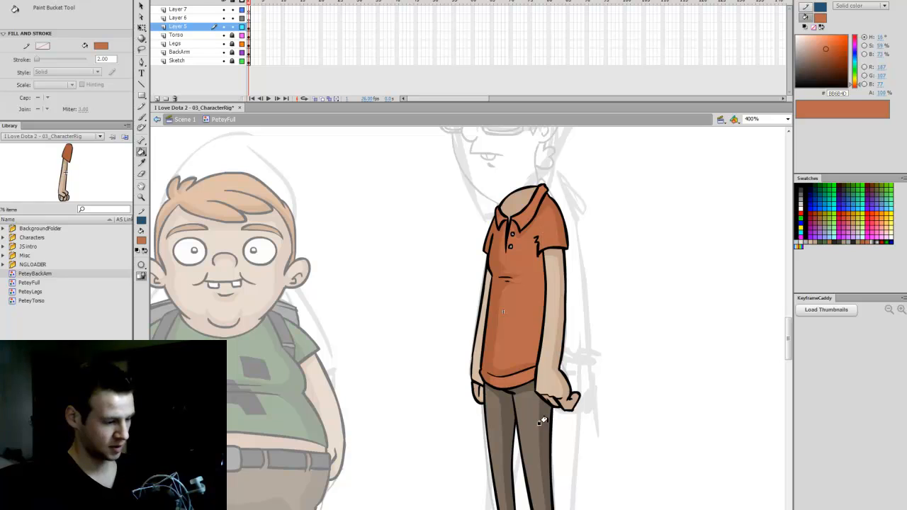
{"action": "left_click", "coordinate": [544, 215]}
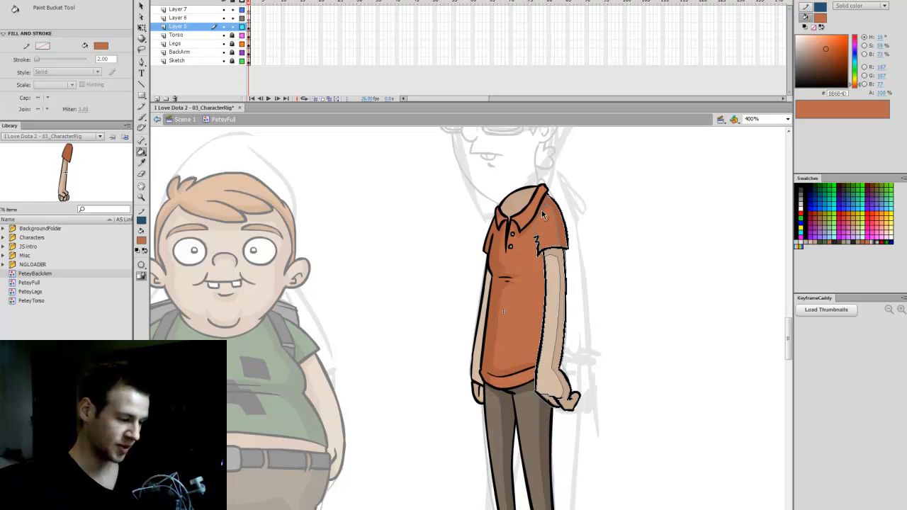
{"action": "left_click", "coordinate": [546, 208]}
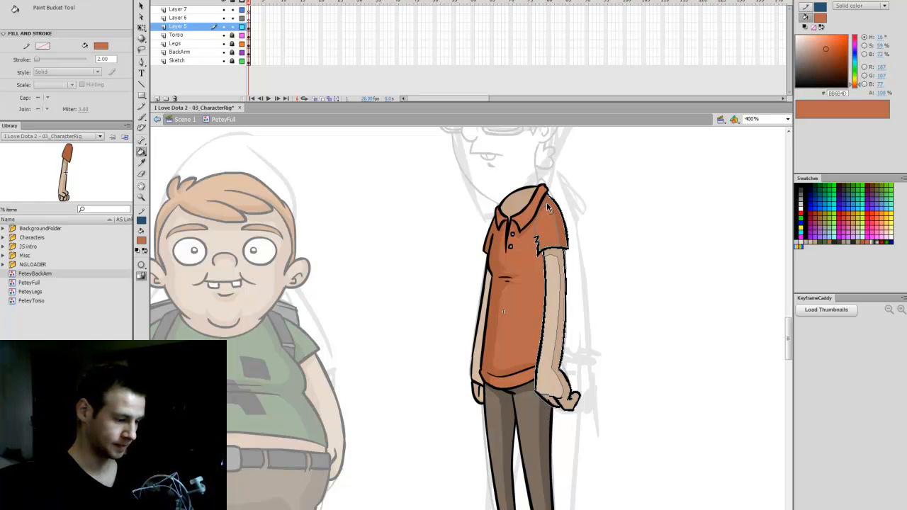
Convert the finished front arm artwork on Layer 5 into a graphic symbol named PeteyFrontArm
{"action": "key", "text": "q"}
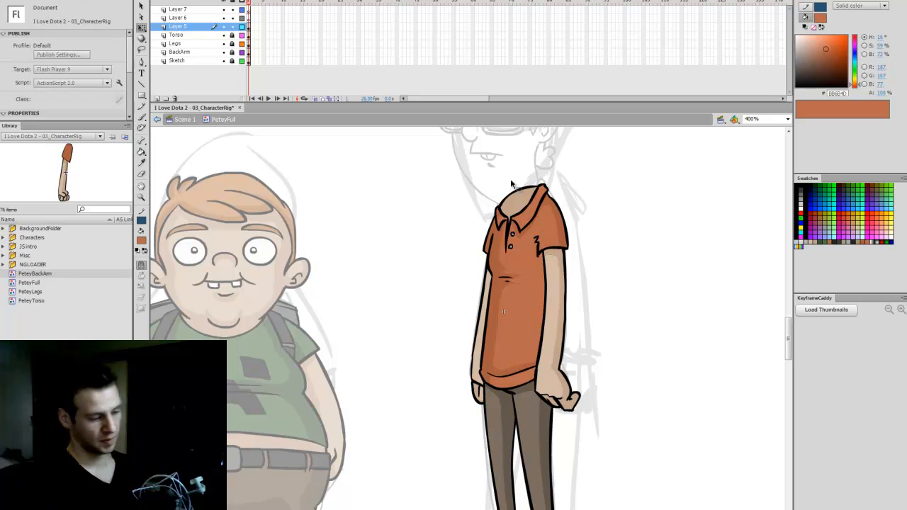
{"action": "left_click", "coordinate": [249, 27]}
{"action": "key", "text": "F8"}
{"action": "type", "text": "P"}
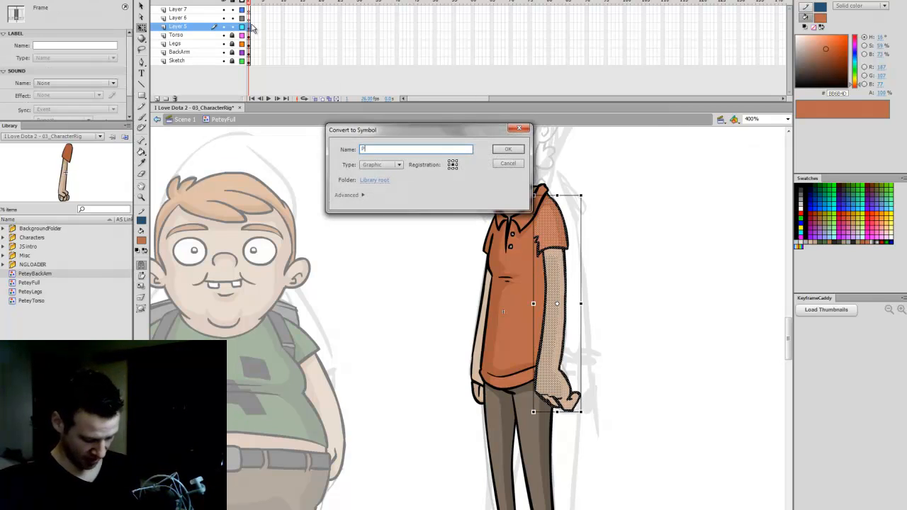
{"action": "type", "text": "eteyFrontAr"}
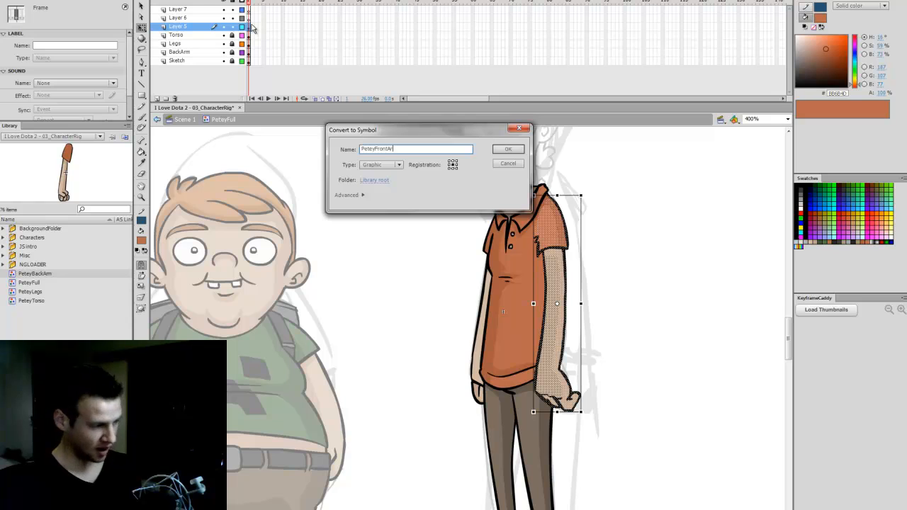
{"action": "type", "text": "m"}
{"action": "key", "text": "Return"}
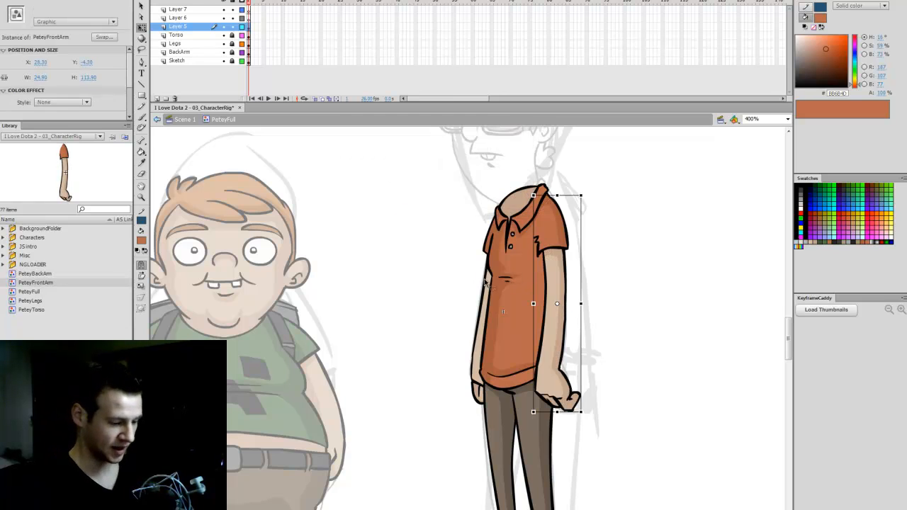
Unlock the Torso, Legs and BackArm layers and rename Layer 5 as FrontArm
{"action": "left_click", "coordinate": [508, 280]}
{"action": "left_click_drag", "start_coordinate": [232, 37], "coordinate": [232, 52]}
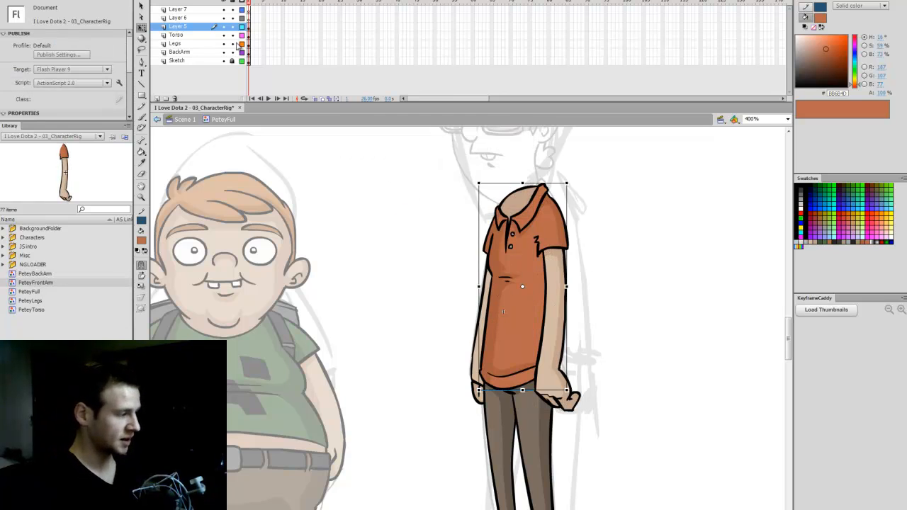
{"action": "double_click", "coordinate": [191, 27]}
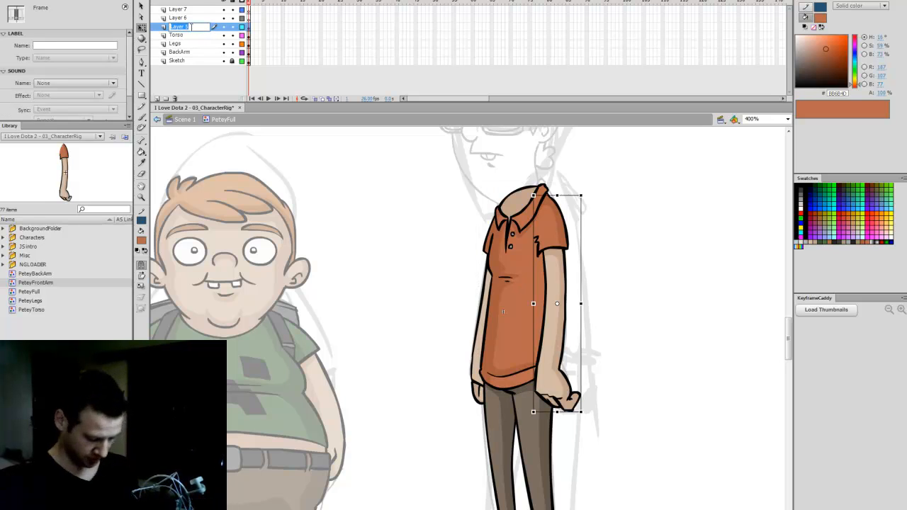
{"action": "type", "text": "FrontArm"}
{"action": "key", "text": "Return"}
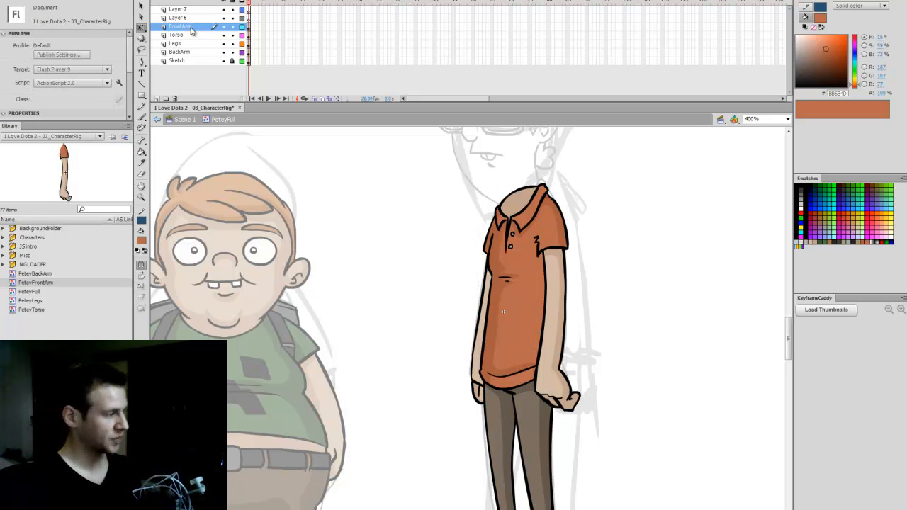
Place the back arm's pivot point at its shoulder and test-rotate the arm, undoing the rotation
{"action": "left_click", "coordinate": [502, 283]}
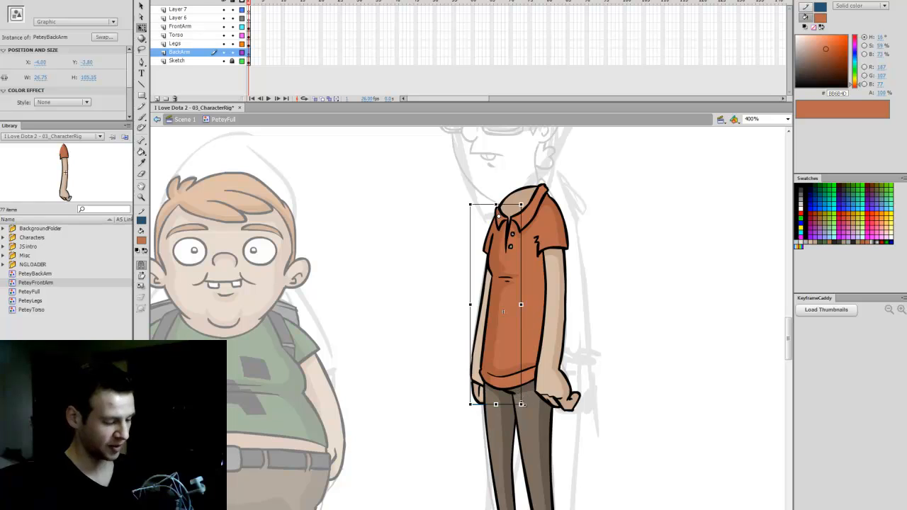
{"action": "left_click_drag", "start_coordinate": [523, 404], "coordinate": [525, 360]}
{"action": "key", "text": "ctrl+z"}
Place the front arm's pivot point at the shoulder and test-rotate the arm backward and across the torso, undoing each rotation
{"action": "left_click", "coordinate": [562, 236]}
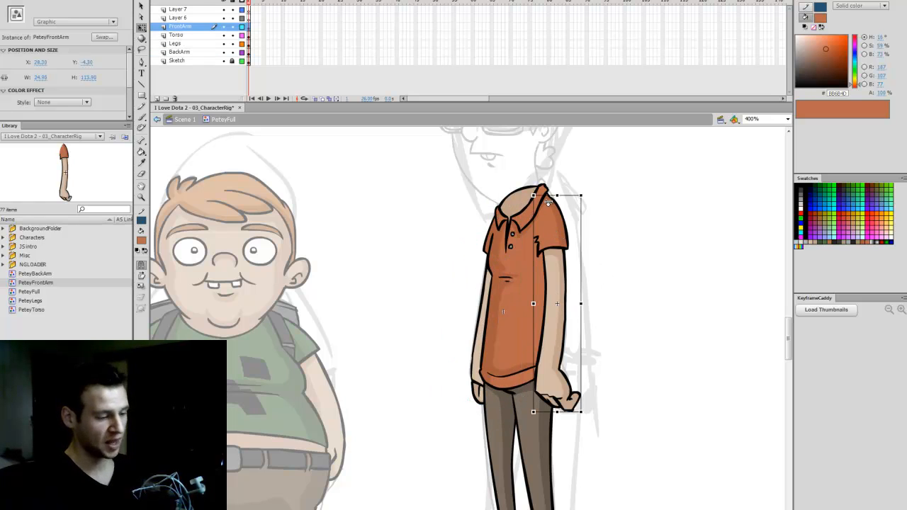
{"action": "left_click_drag", "start_coordinate": [591, 419], "coordinate": [686, 371]}
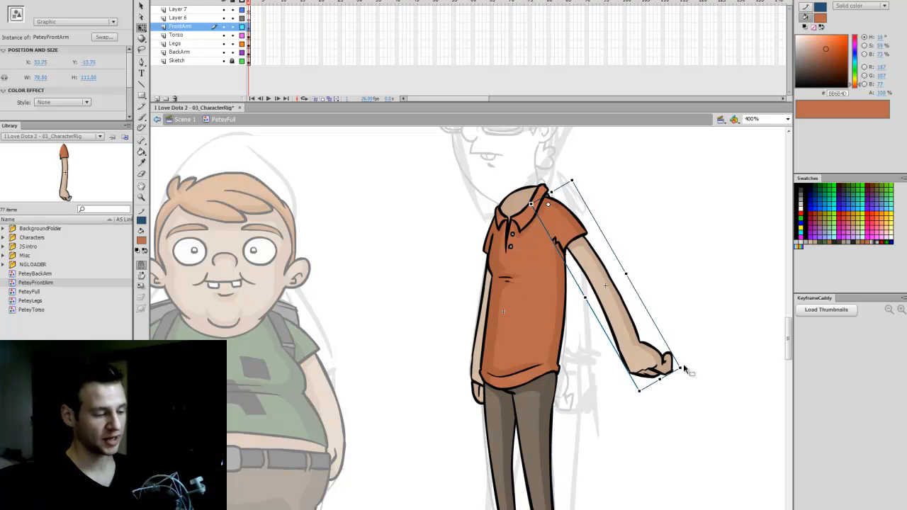
{"action": "key", "text": "ctrl+z"}
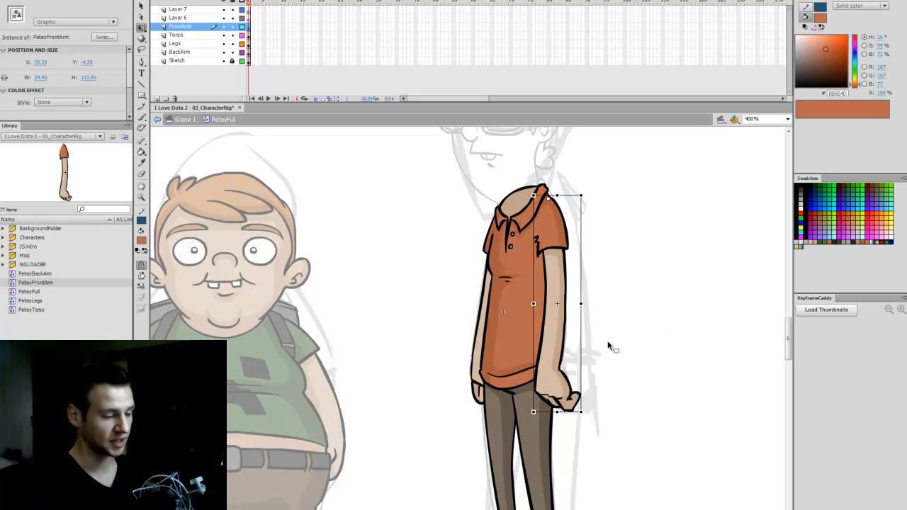
{"action": "left_click_drag", "start_coordinate": [588, 411], "coordinate": [441, 435]}
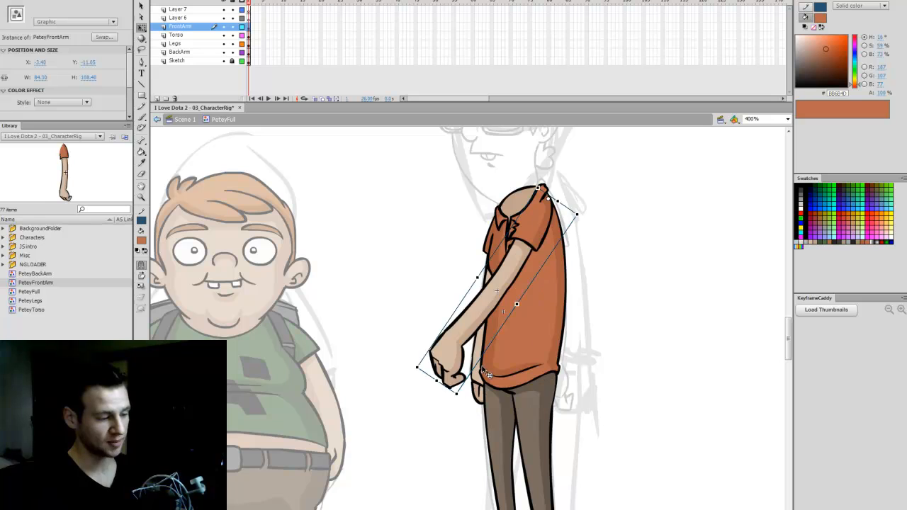
{"action": "key", "text": "ctrl+z"}
{"action": "left_click_drag", "start_coordinate": [588, 414], "coordinate": [413, 406]}
{"action": "key", "text": "ctrl+z"}
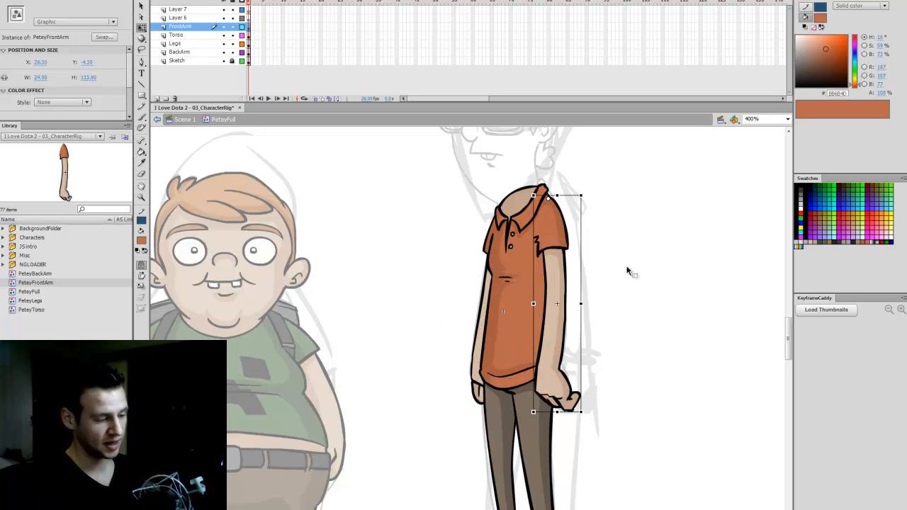
Nudge the front arm slightly lower, shift its pivot further into the sleeve, and test the rotation, undoing each swing
{"action": "left_click_drag", "start_coordinate": [559, 224], "coordinate": [560, 227]}
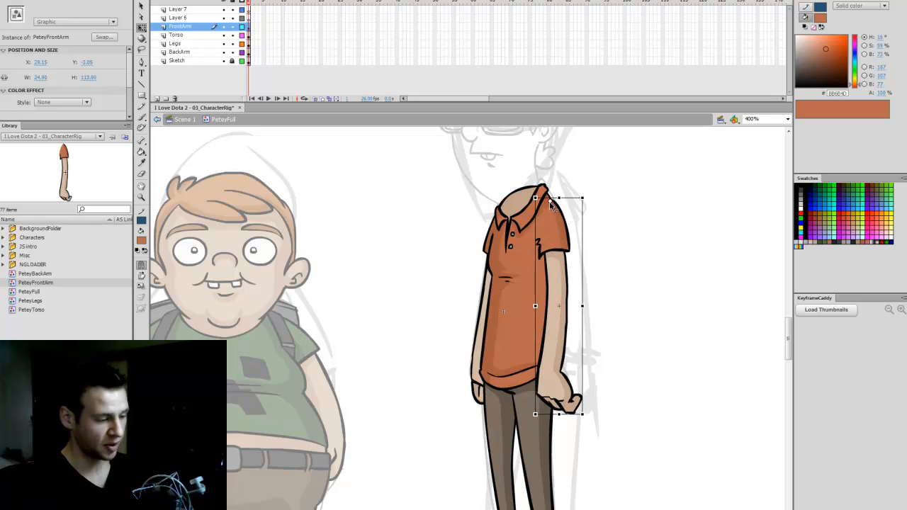
{"action": "left_click_drag", "start_coordinate": [588, 414], "coordinate": [496, 426]}
{"action": "key", "text": "ctrl+z"}
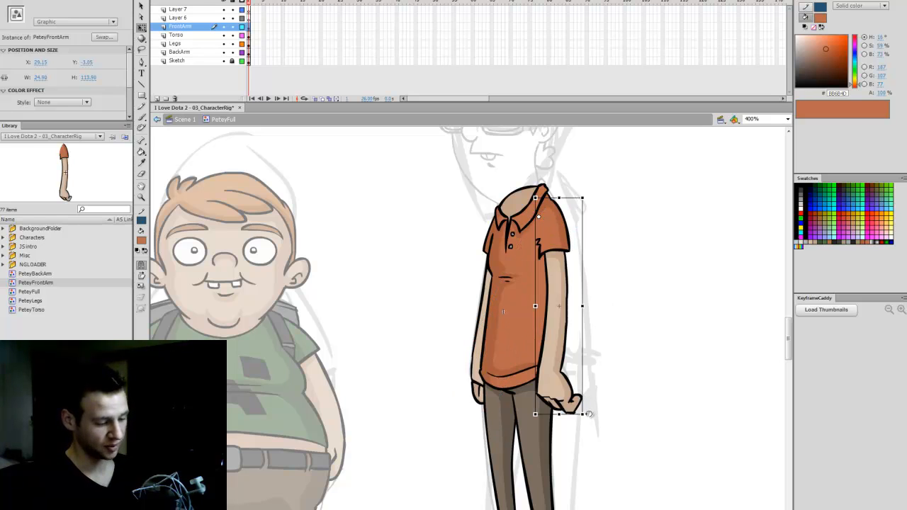
{"action": "left_click_drag", "start_coordinate": [588, 414], "coordinate": [481, 428]}
{"action": "key", "text": "ctrl+z"}
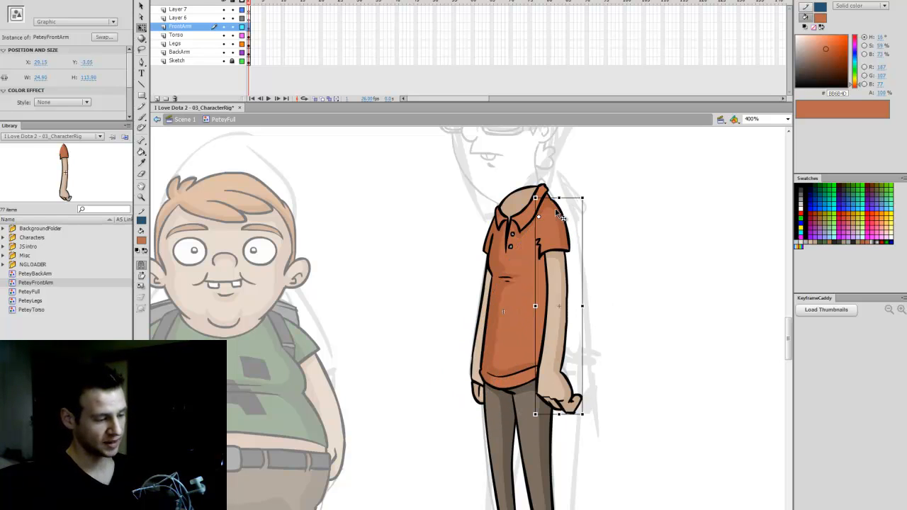
{"action": "left_click_drag", "start_coordinate": [582, 414], "coordinate": [484, 434]}
{"action": "key", "text": "ctrl+z"}
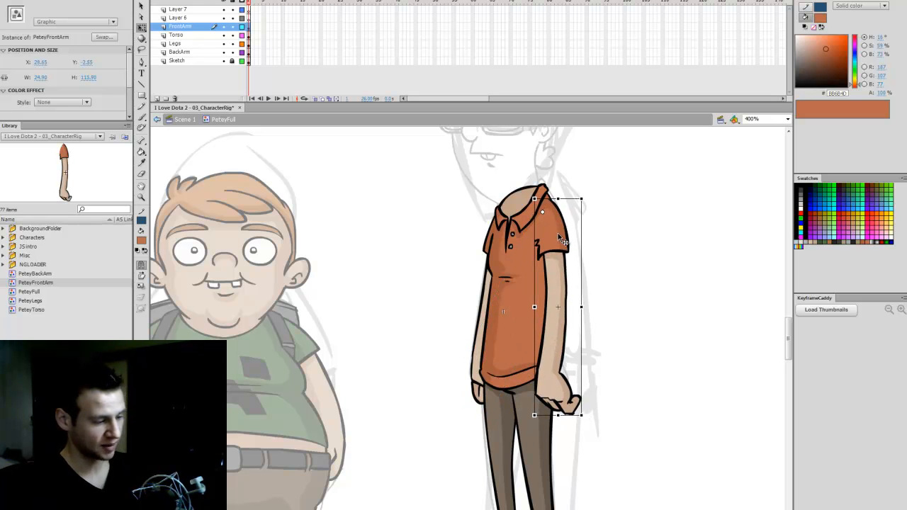
Inside the PeteyFrontArm symbol, trim and reshape the pointed top of the sleeve at the shoulder, and return to PeteyFull
{"action": "double_click", "coordinate": [558, 228]}
{"action": "left_click", "coordinate": [584, 196]}
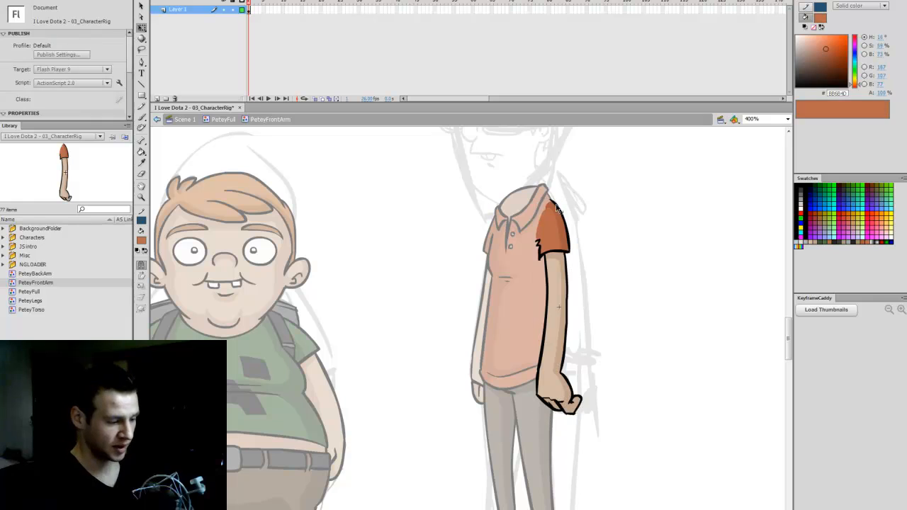
{"action": "key", "text": "e"}
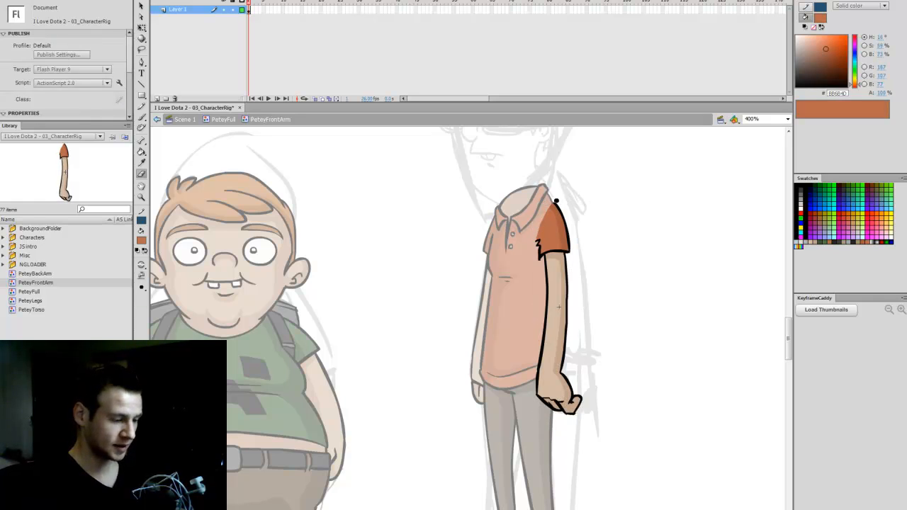
{"action": "key", "text": "q"}
{"action": "left_click_drag", "start_coordinate": [595, 186], "coordinate": [534, 241]}
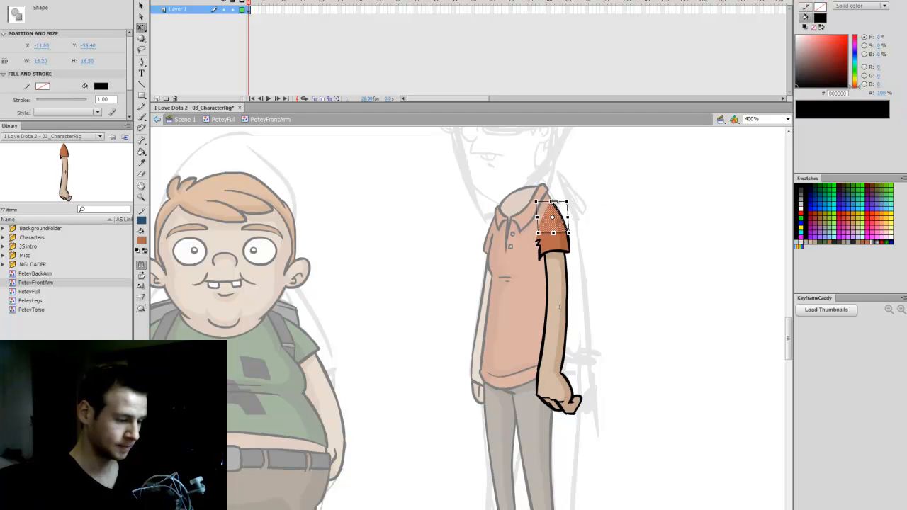
{"action": "left_click", "coordinate": [562, 196]}
{"action": "double_click", "coordinate": [656, 314]}
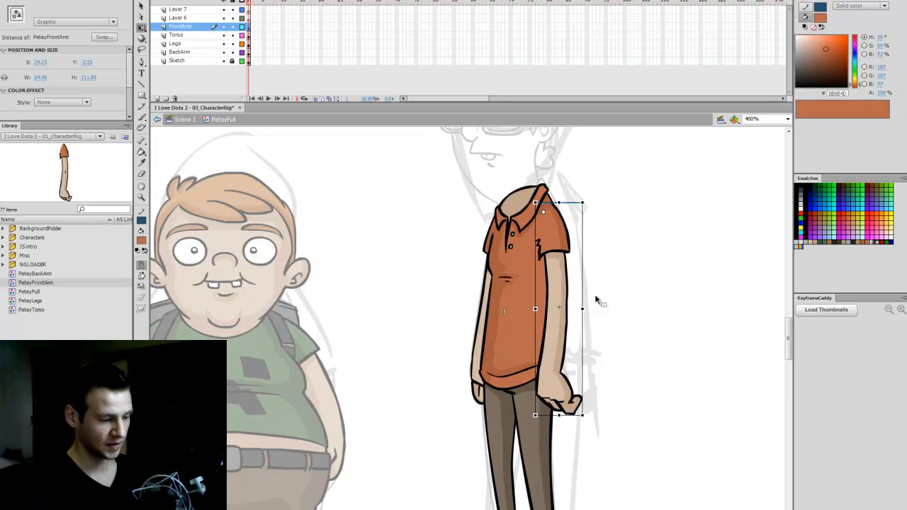
{"action": "left_click", "coordinate": [622, 406]}
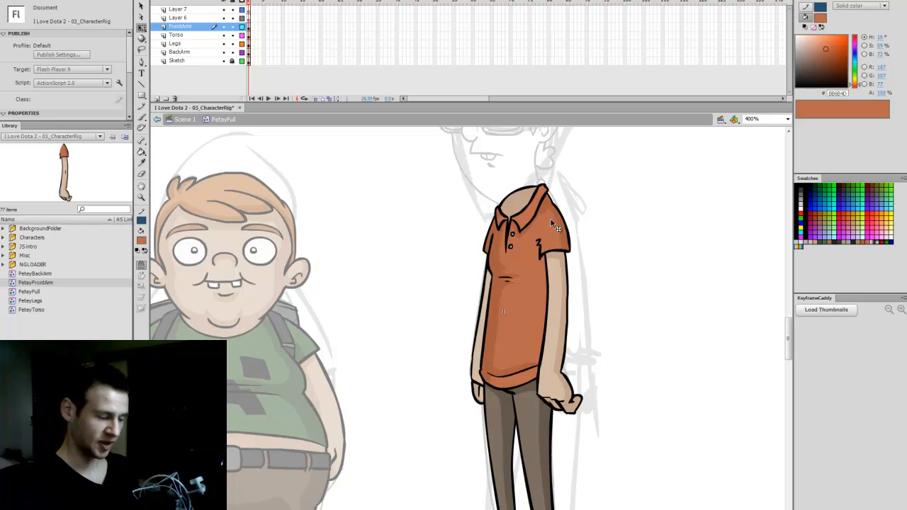
Inside the PeteyTorso symbol, adjust the shoulder outline beneath the front sleeve, and return to PeteyFull
{"action": "left_click", "coordinate": [534, 239]}
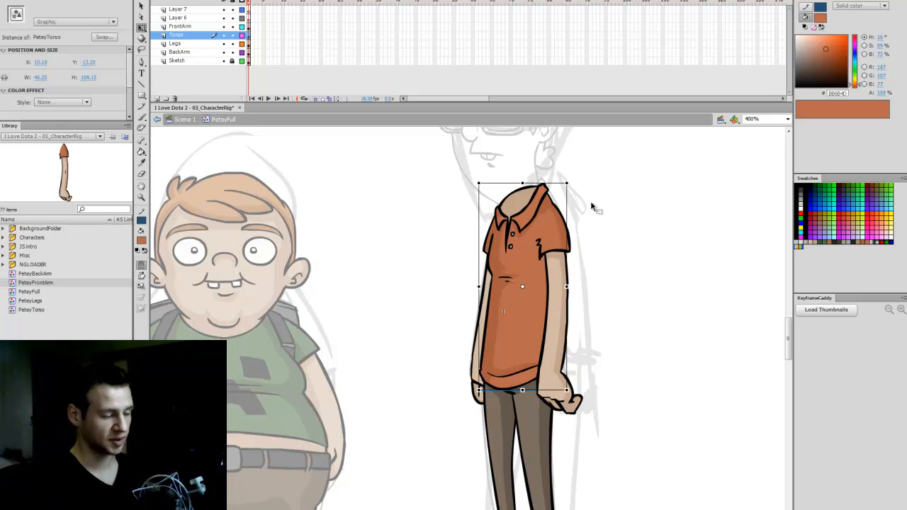
{"action": "double_click", "coordinate": [543, 213]}
{"action": "left_click", "coordinate": [557, 213]}
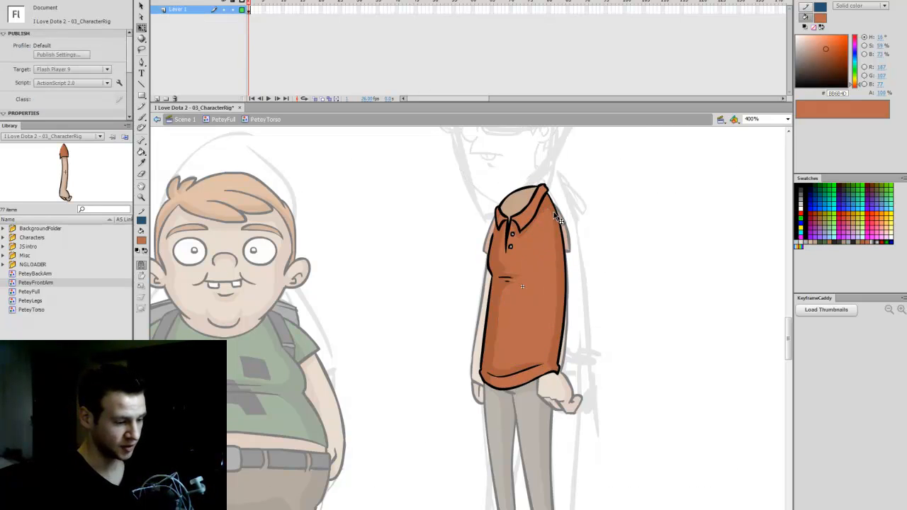
{"action": "key", "text": "ctrl+a"}
{"action": "left_click", "coordinate": [554, 212]}
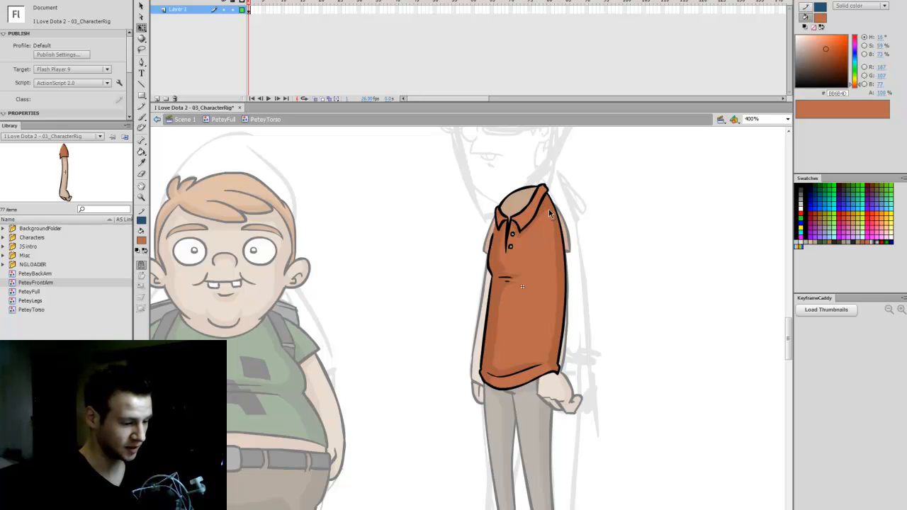
{"action": "double_click", "coordinate": [597, 223]}
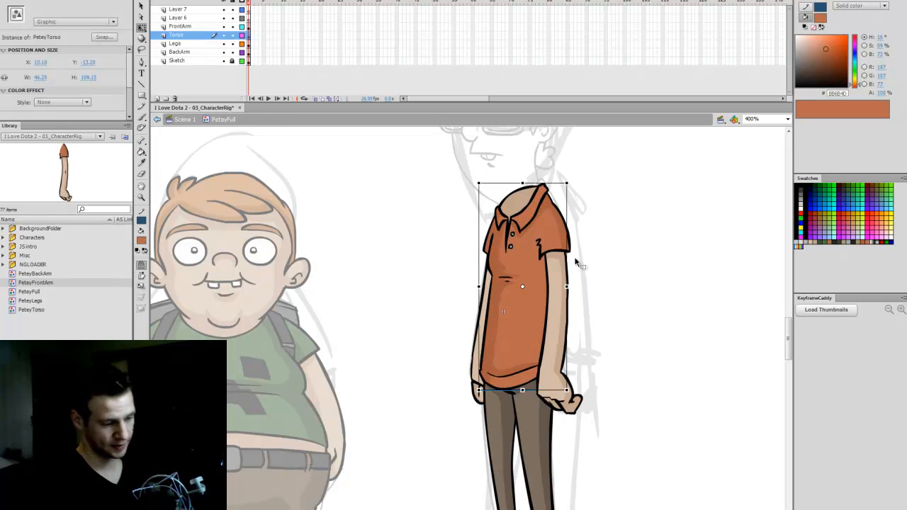
Test-rotate the front arm forward across the torso and out behind the body, undoing both rotations
{"action": "left_click", "coordinate": [560, 245]}
{"action": "left_click_drag", "start_coordinate": [591, 412], "coordinate": [487, 459]}
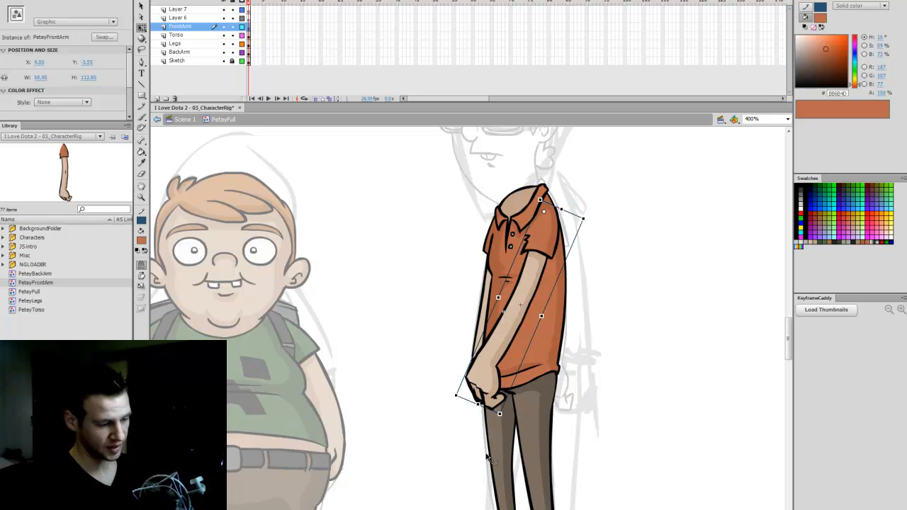
{"action": "left_click_drag", "start_coordinate": [501, 415], "coordinate": [670, 372]}
{"action": "key", "text": "ctrl+z"}
{"action": "key", "text": "ctrl+z"}
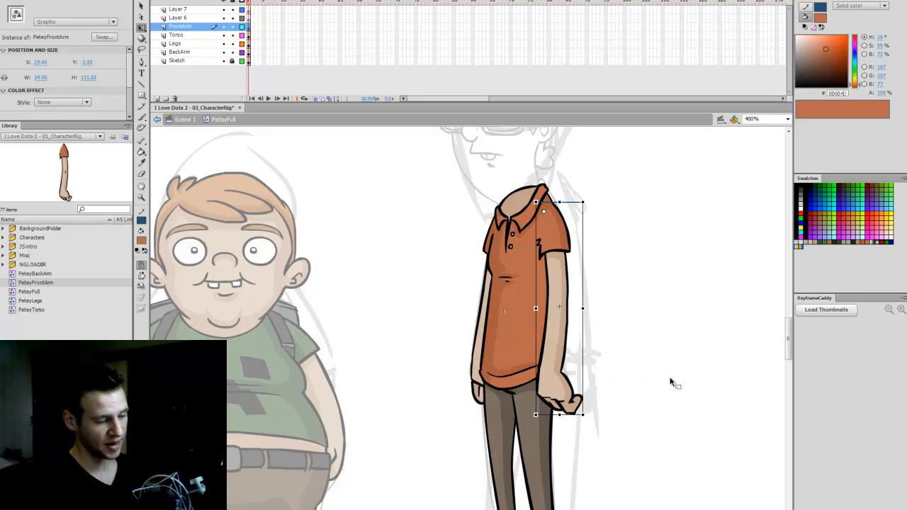
Save the file, delete the empty Layer 7 from the PeteyFull timeline, and save again
{"action": "left_click", "coordinate": [670, 381]}
{"action": "key", "text": "ctrl+s"}
{"action": "left_click_drag", "start_coordinate": [790, 336], "coordinate": [773, 324]}
{"action": "scroll", "coordinate": [468, 319], "scroll_direction": "left", "scroll_amount": 1}
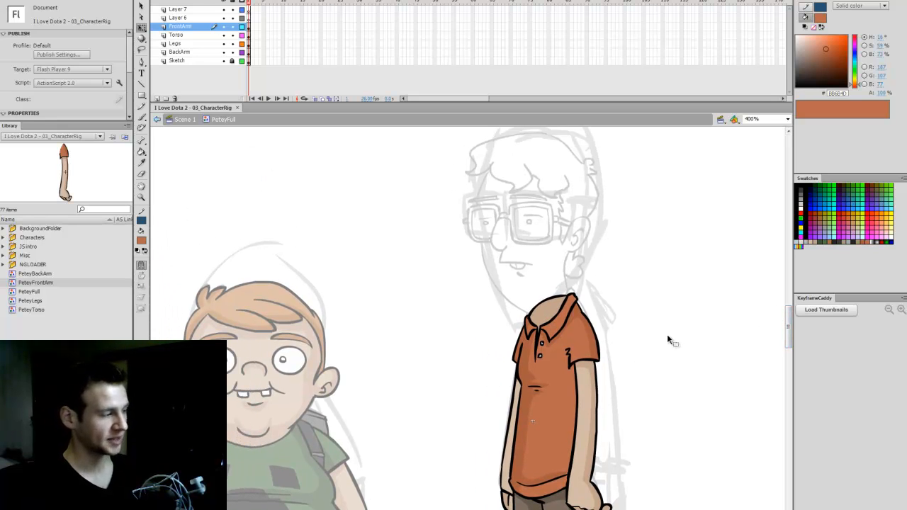
{"action": "left_click", "coordinate": [192, 12]}
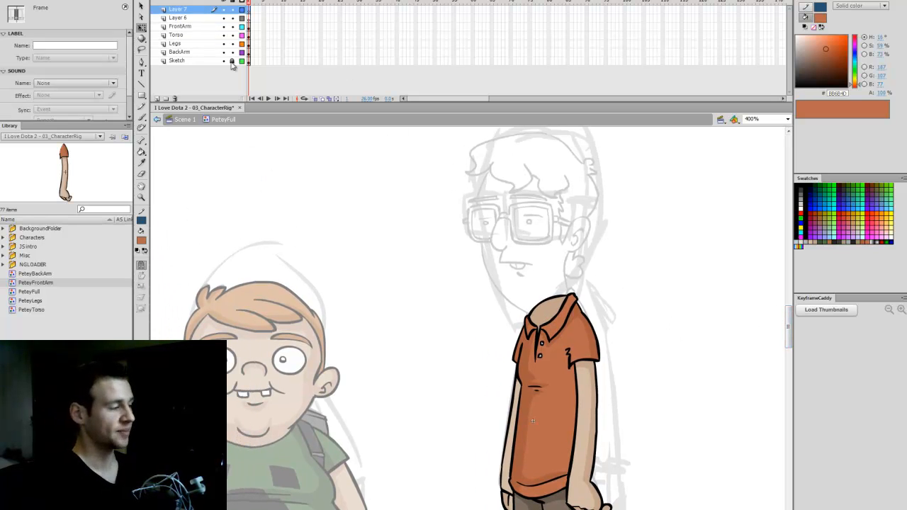
{"action": "left_click", "coordinate": [174, 98]}
{"action": "key", "text": "ctrl+s"}
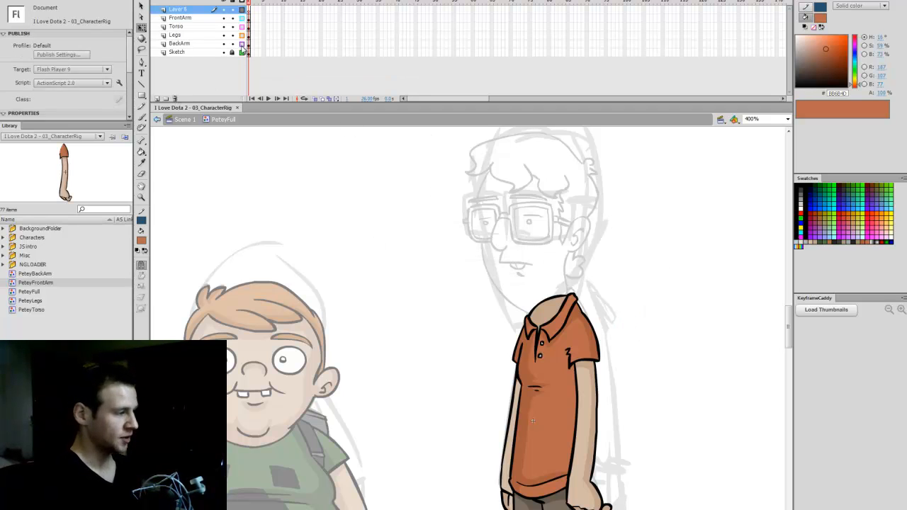
Show the body-part layers as outlines, save the file, and ready the Brush tool with a black fill
{"action": "left_click", "coordinate": [242, 1]}
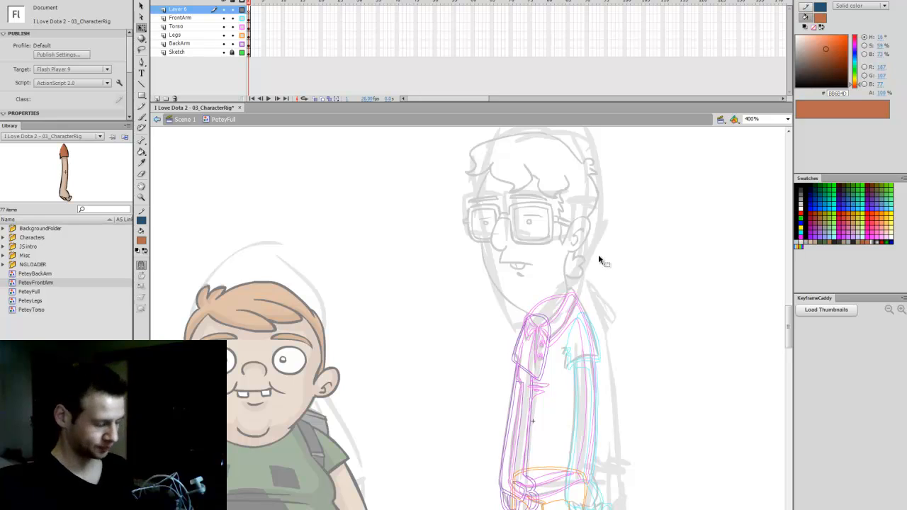
{"action": "key", "text": "ctrl+s"}
{"action": "key", "text": "b"}
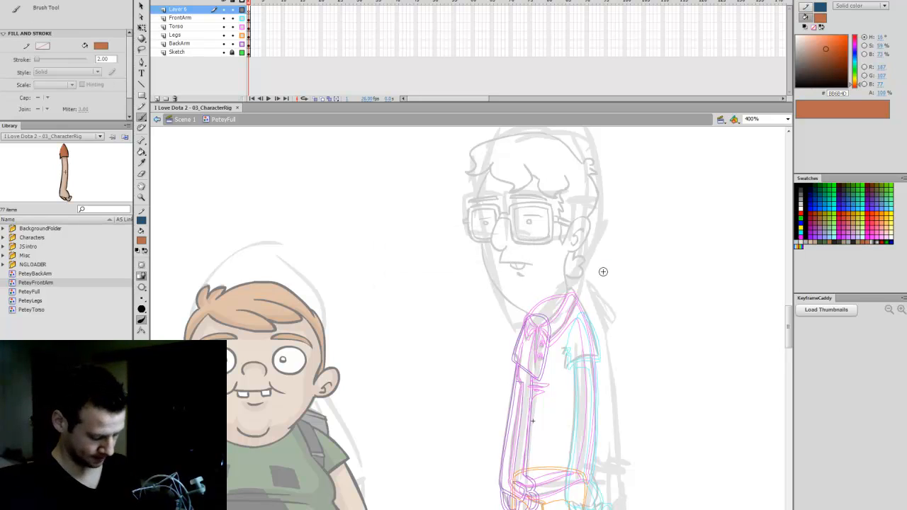
{"action": "left_click", "coordinate": [801, 186]}
{"action": "scroll", "coordinate": [780, 319], "scroll_direction": "up", "scroll_amount": 2}
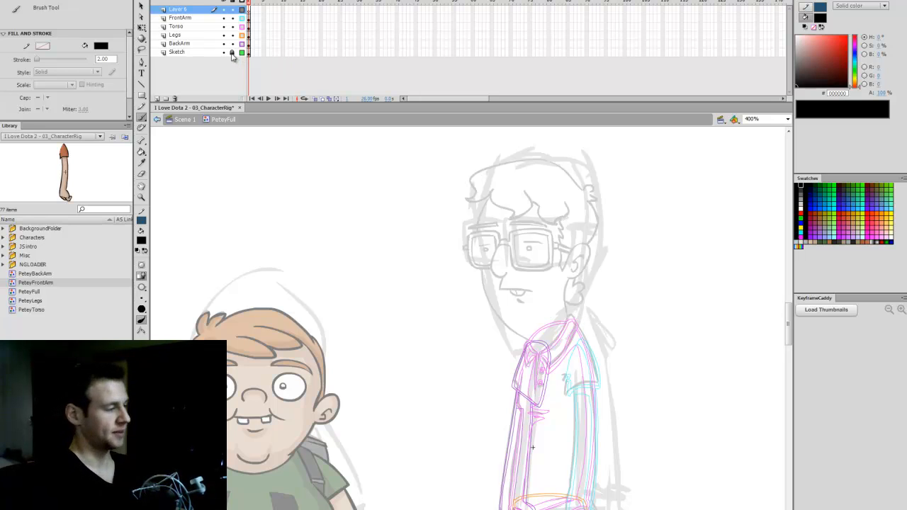
Unlock the Sketch layer, lock the FrontArm, Torso, Legs and BackArm layers, and lasso the head sketch for copying
{"action": "left_click", "coordinate": [250, 56]}
{"action": "left_click_drag", "start_coordinate": [232, 53], "coordinate": [232, 18]}
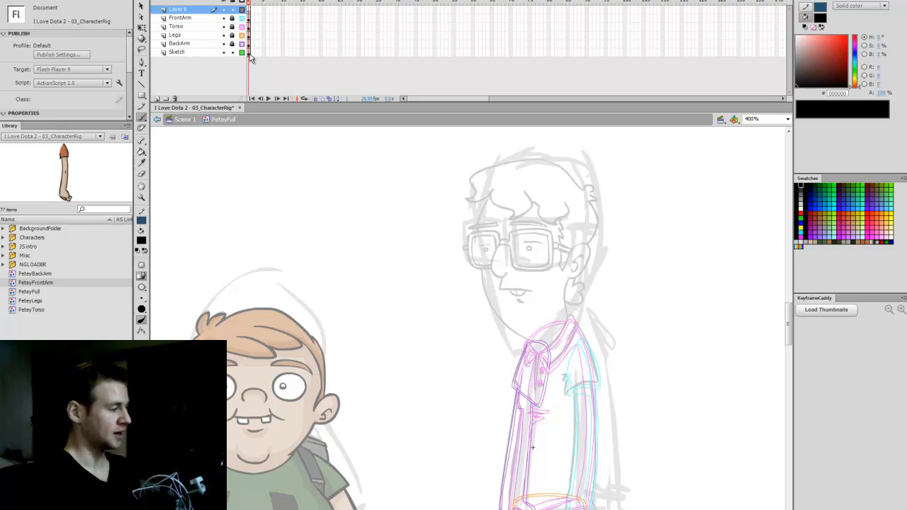
{"action": "left_click", "coordinate": [249, 54]}
{"action": "key", "text": "l"}
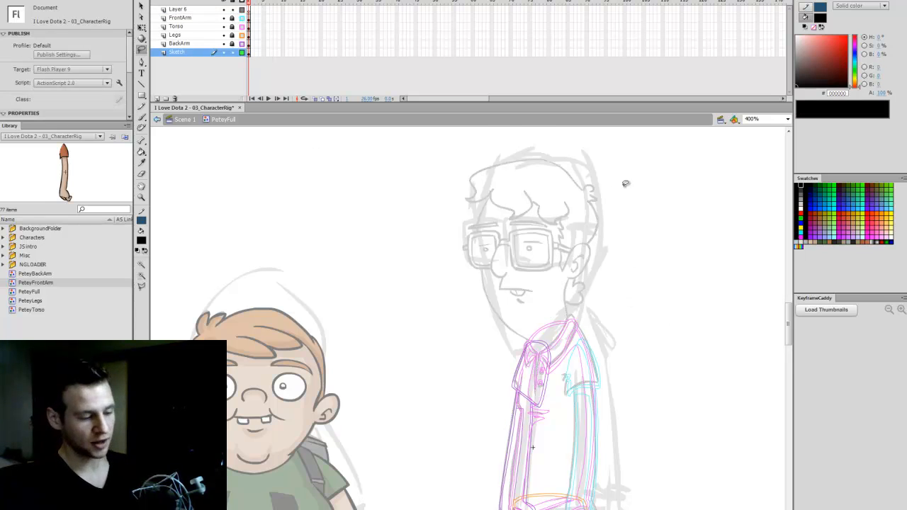
{"action": "mouse_move", "coordinate": [625, 188]}
{"action": "left_mouse_down"}
{"action": "mouse_move", "coordinate": [420, 248]}
{"action": "mouse_move", "coordinate": [461, 324]}
{"action": "mouse_move", "coordinate": [497, 344]}
{"action": "mouse_move", "coordinate": [517, 343]}
{"action": "mouse_move", "coordinate": [554, 337]}
{"action": "mouse_move", "coordinate": [563, 318]}
{"action": "mouse_move", "coordinate": [595, 309]}
{"action": "mouse_move", "coordinate": [636, 176]}
{"action": "left_mouse_up"}
{"action": "key", "text": "q"}
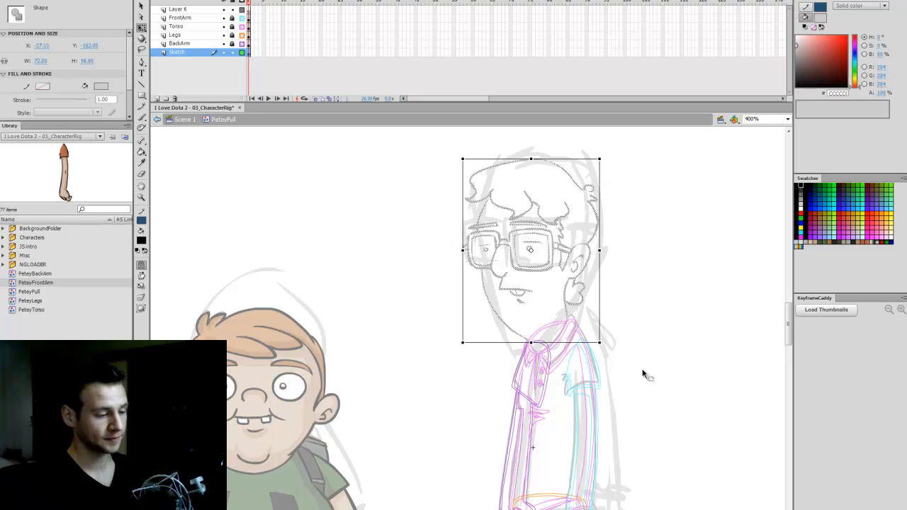
Paste the copied head sketch into Layer 6 and align it exactly over the original head
{"action": "left_click", "coordinate": [639, 233]}
{"action": "left_click", "coordinate": [248, 10]}
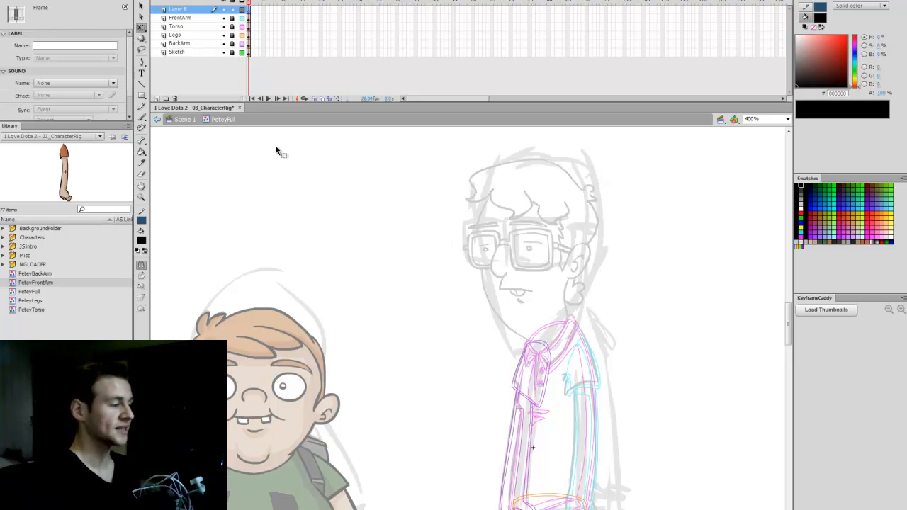
{"action": "key", "text": "ctrl+v"}
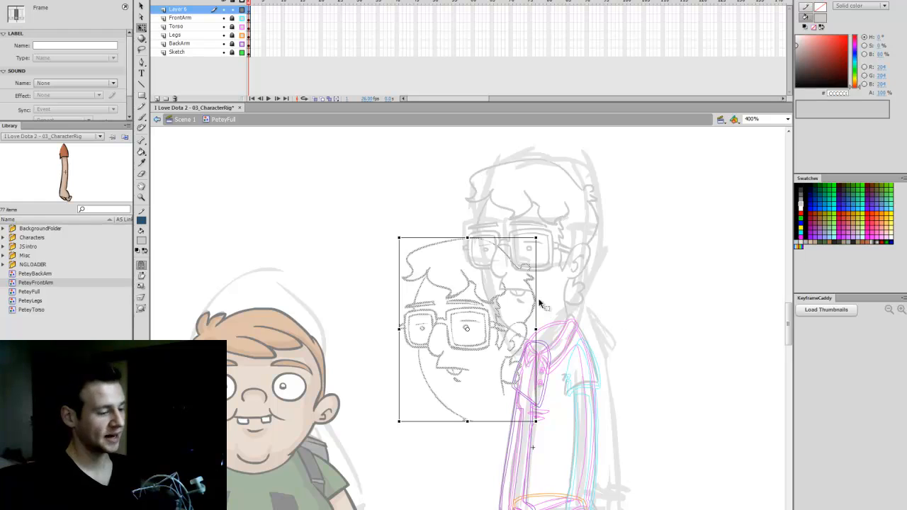
{"action": "mouse_move", "coordinate": [537, 312]}
{"action": "left_mouse_down"}
{"action": "mouse_move", "coordinate": [573, 243]}
{"action": "mouse_move", "coordinate": [601, 234]}
{"action": "left_mouse_up"}
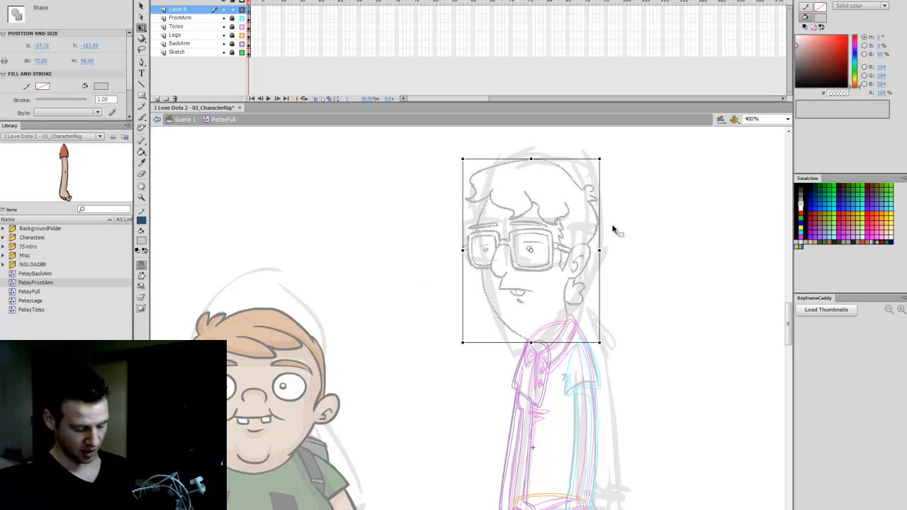
Convert the pasted head sketch to a graphic symbol named PeteyHead, open the symbol for editing, and save the file
{"action": "key", "text": "F8"}
{"action": "type", "text": "PeteyHead"}
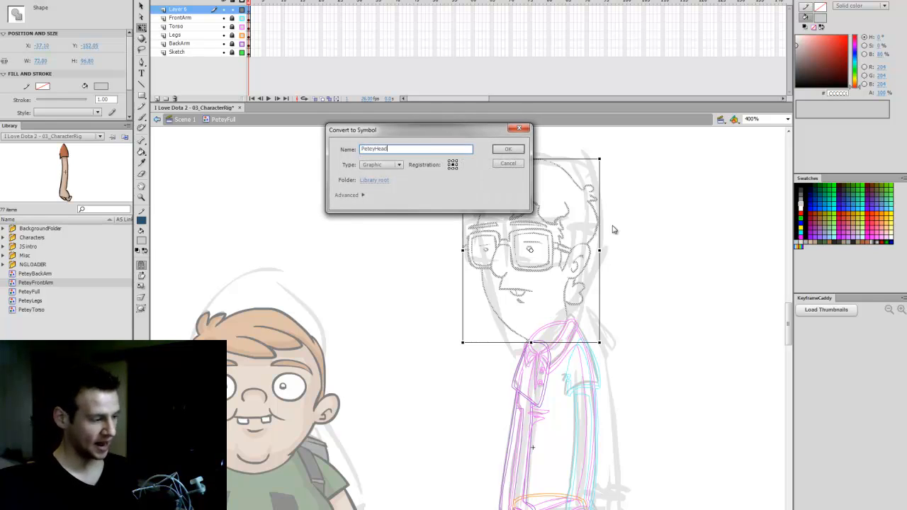
{"action": "key", "text": "Return"}
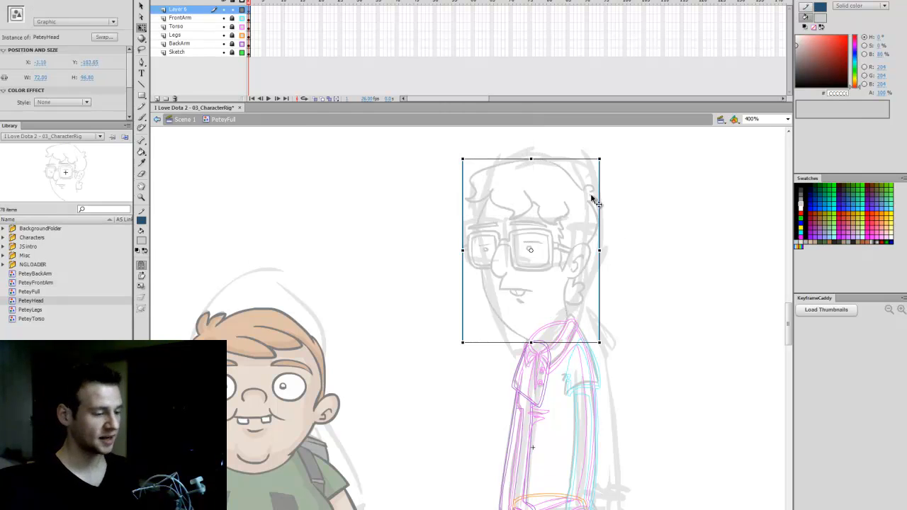
{"action": "left_click_drag", "start_coordinate": [589, 202], "coordinate": [594, 209]}
{"action": "double_click", "coordinate": [594, 209]}
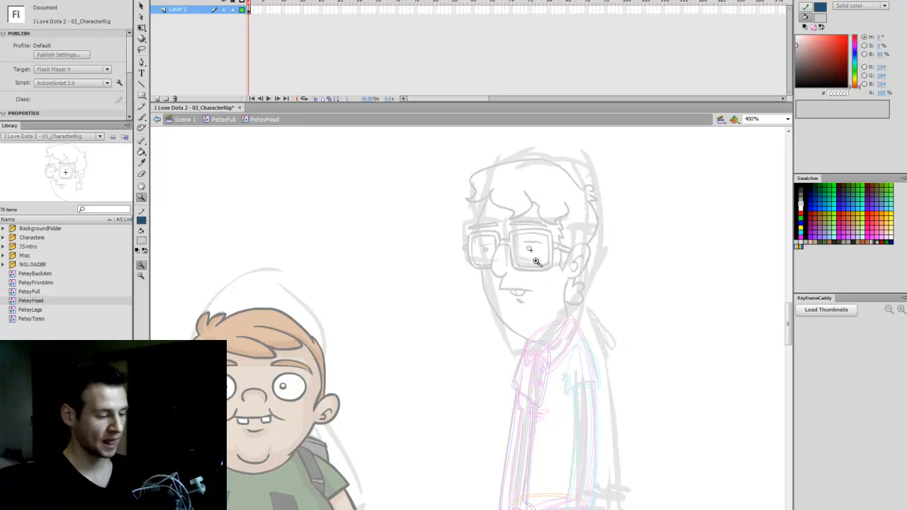
{"action": "key", "text": "ctrl+s"}
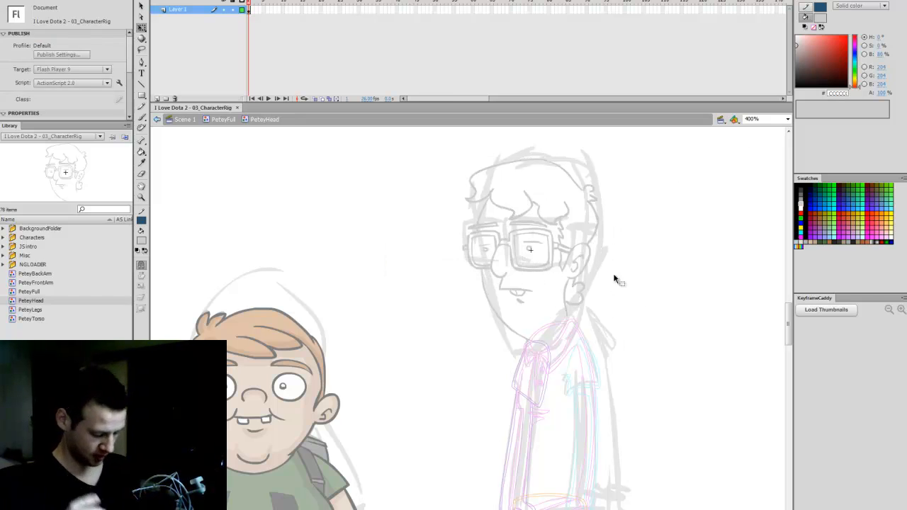
Inside PeteyHead, lock the sketch layer and add four new layers above it
{"action": "left_click", "coordinate": [232, 10]}
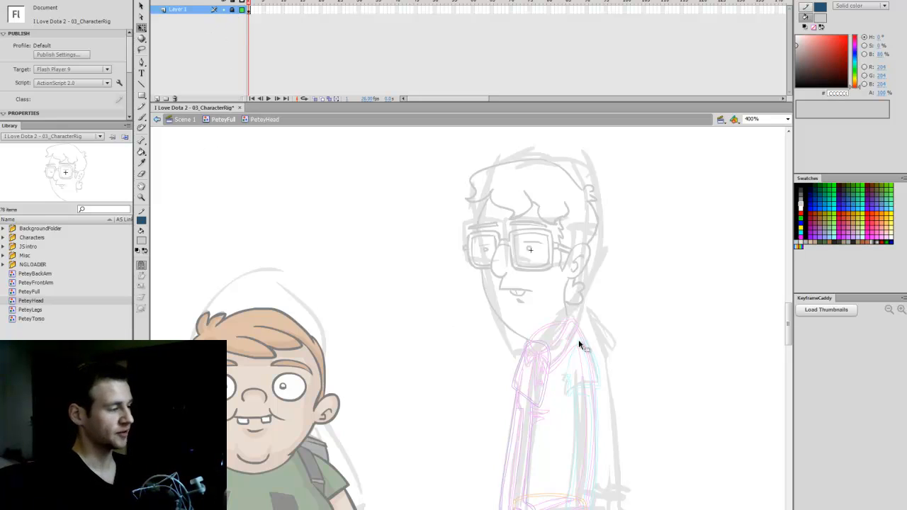
{"action": "left_click", "coordinate": [158, 98]}
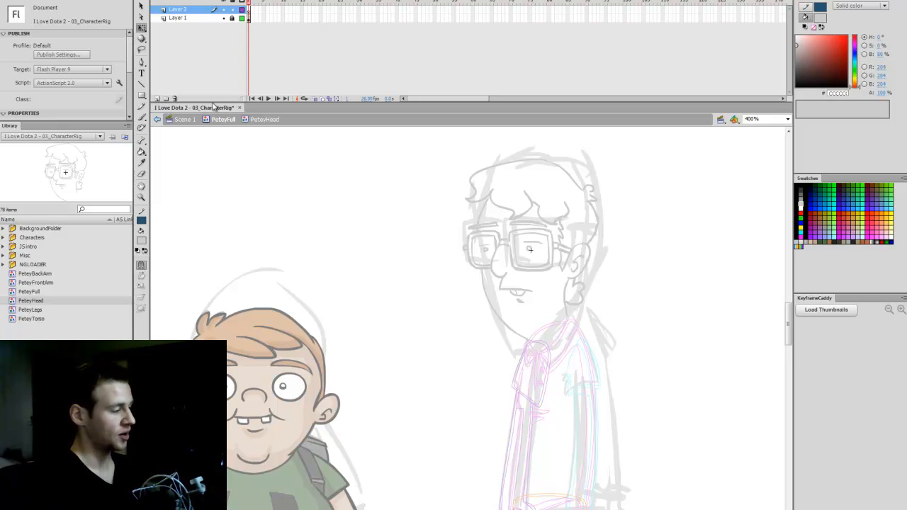
{"action": "left_click", "coordinate": [157, 98]}
{"action": "left_click", "coordinate": [157, 98]}
{"action": "left_click", "coordinate": [157, 99]}
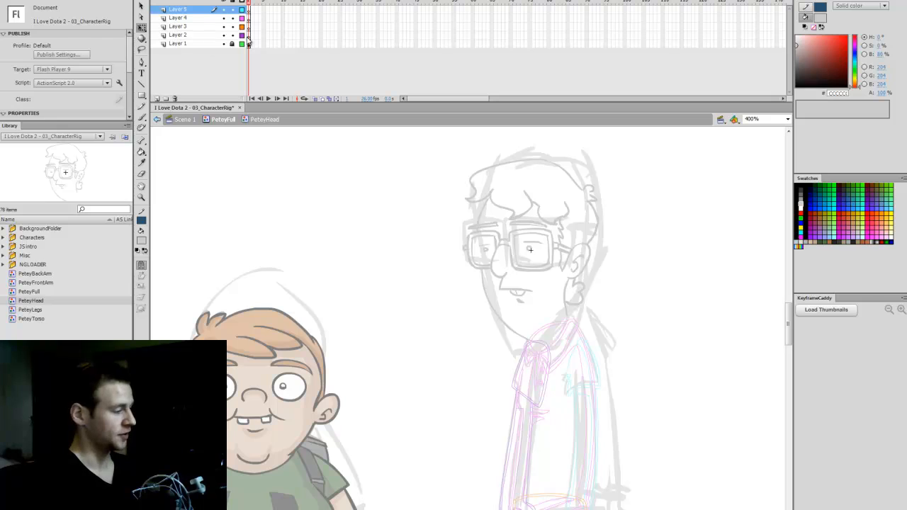
On Layer 2, ink the ear, the back of the head and the top hair outline with its front tuft in black
{"action": "left_click", "coordinate": [177, 34]}
{"action": "left_click", "coordinate": [802, 185]}
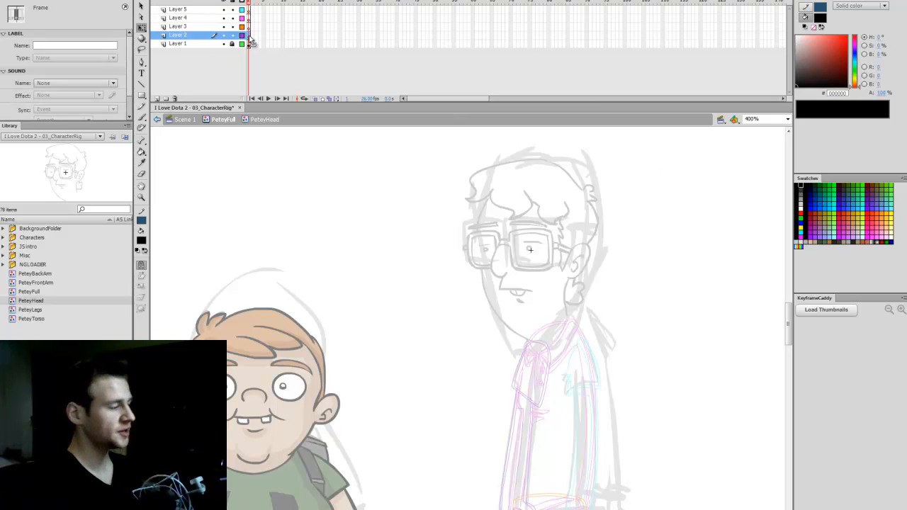
{"action": "key", "text": "b"}
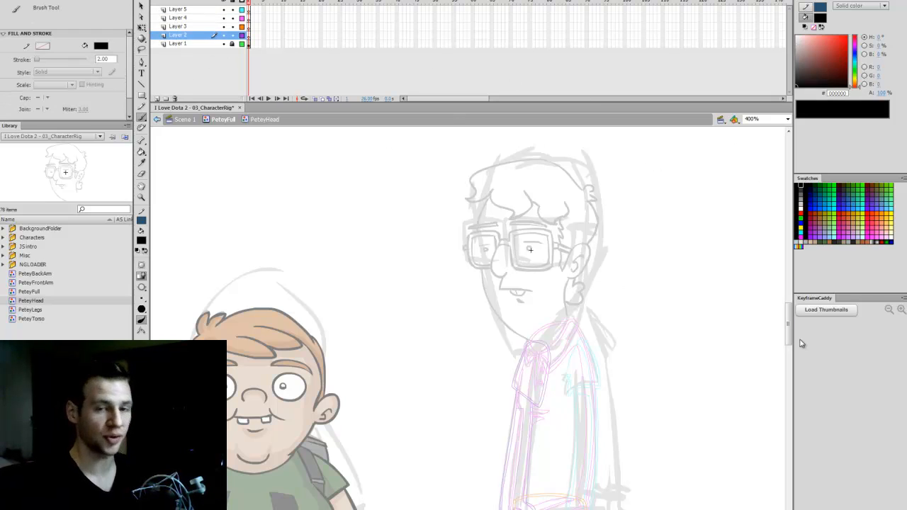
{"action": "left_click", "coordinate": [249, 35]}
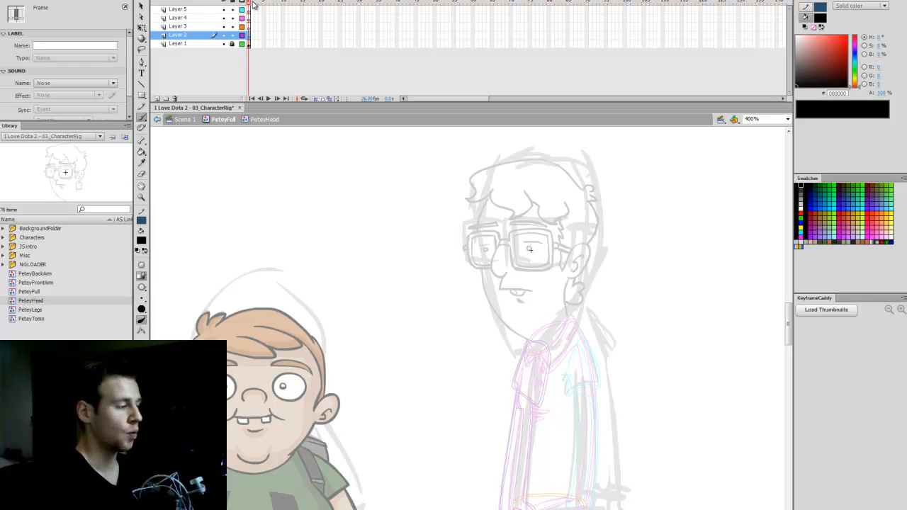
{"action": "left_click", "coordinate": [253, 3]}
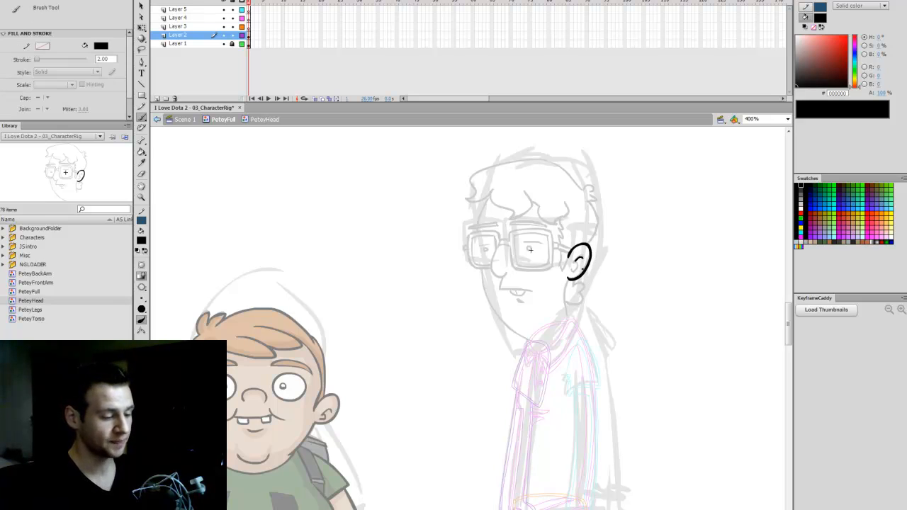
{"action": "left_click_drag", "start_coordinate": [582, 256], "coordinate": [573, 276]}
{"action": "left_click_drag", "start_coordinate": [601, 218], "coordinate": [596, 201]}
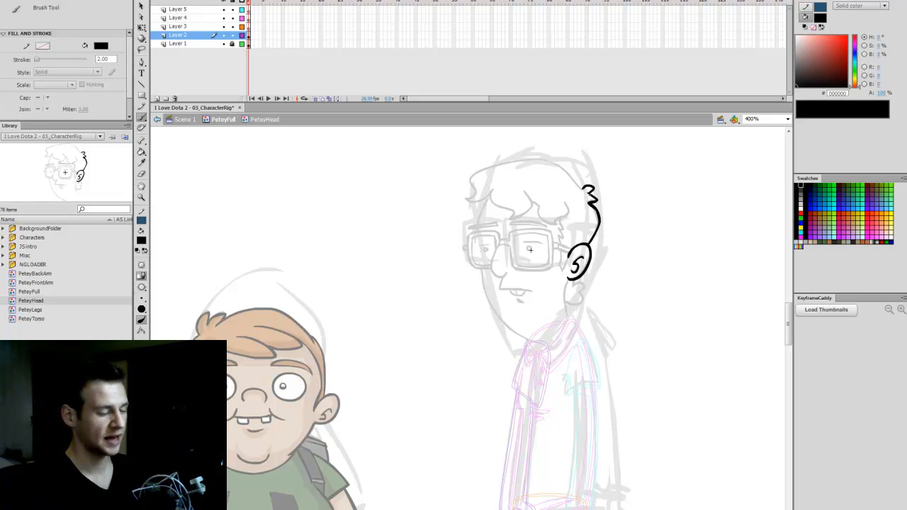
{"action": "mouse_move", "coordinate": [523, 165]}
{"action": "left_mouse_down"}
{"action": "mouse_move", "coordinate": [483, 179]}
{"action": "mouse_move", "coordinate": [482, 210]}
{"action": "mouse_move", "coordinate": [497, 205]}
{"action": "mouse_move", "coordinate": [511, 220]}
{"action": "mouse_move", "coordinate": [522, 217]}
{"action": "mouse_move", "coordinate": [526, 188]}
{"action": "left_mouse_up"}
{"action": "key", "text": "ctrl+z"}
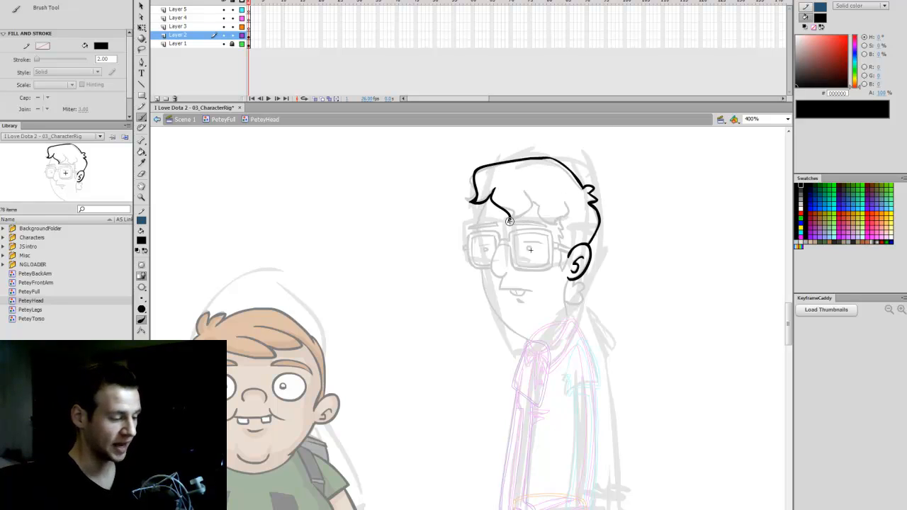
Try inking the pointed fringe locks over the forehead as sketched, and undo those strokes
{"action": "left_click_drag", "start_coordinate": [510, 220], "coordinate": [530, 192]}
{"action": "left_click", "coordinate": [514, 218], "text": "ctrl"}
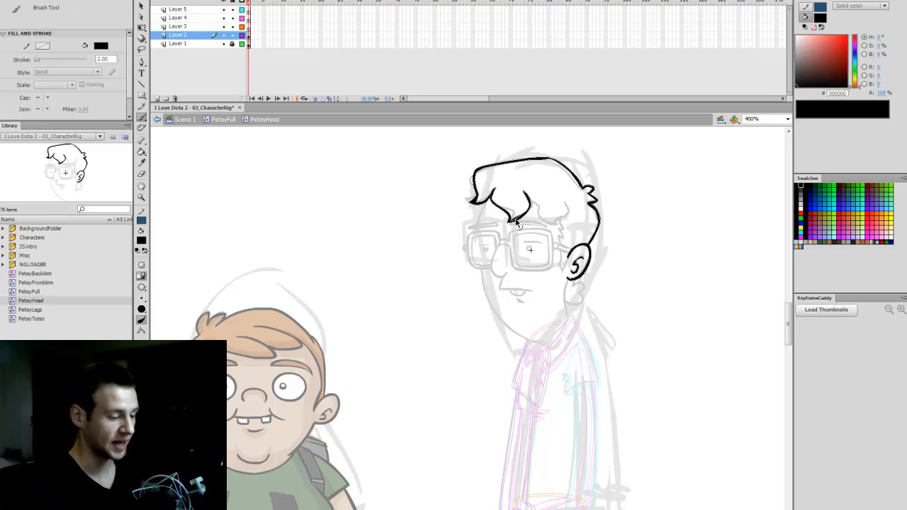
{"action": "left_click", "coordinate": [537, 207], "text": "ctrl"}
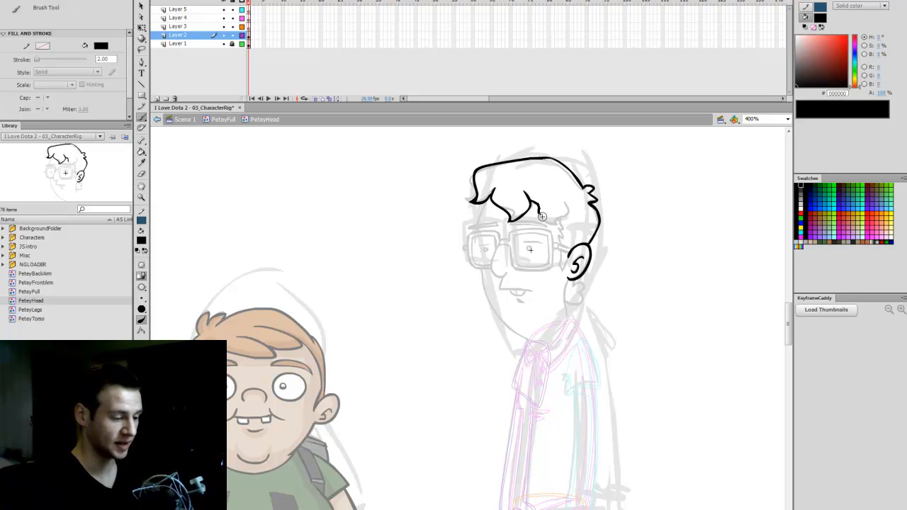
{"action": "key", "text": "ctrl+z"}
{"action": "key", "text": "ctrl+z"}
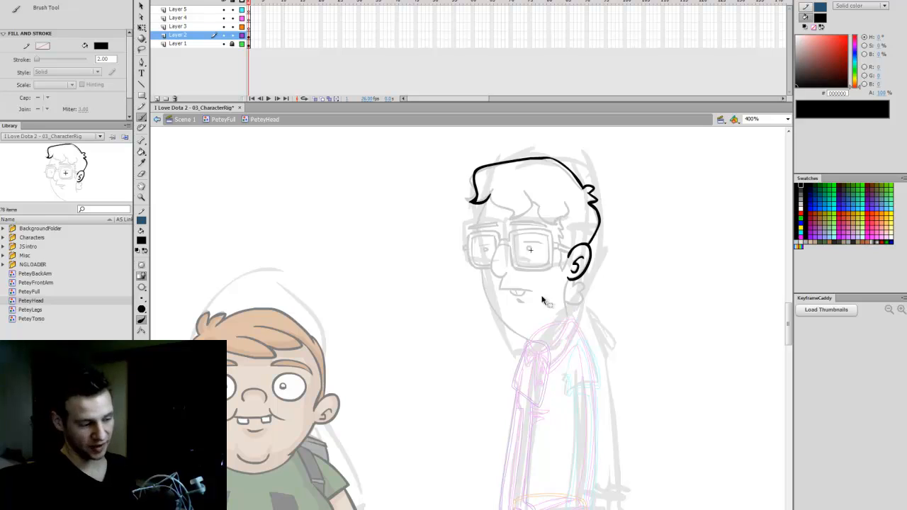
Ink a smooth curved hairline across the forehead, the jagged sideburn in front of the ear, and the neck line below the ear
{"action": "left_click_drag", "start_coordinate": [523, 215], "coordinate": [529, 193]}
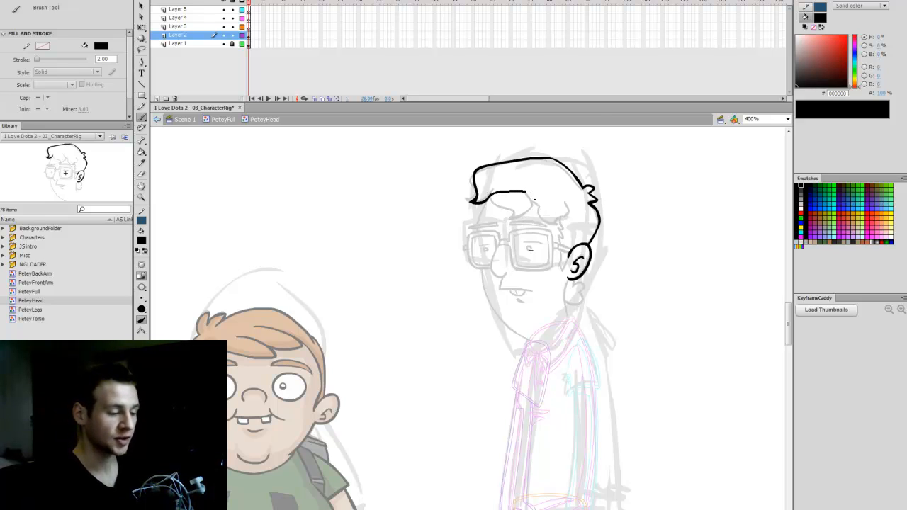
{"action": "left_click_drag", "start_coordinate": [567, 225], "coordinate": [562, 232]}
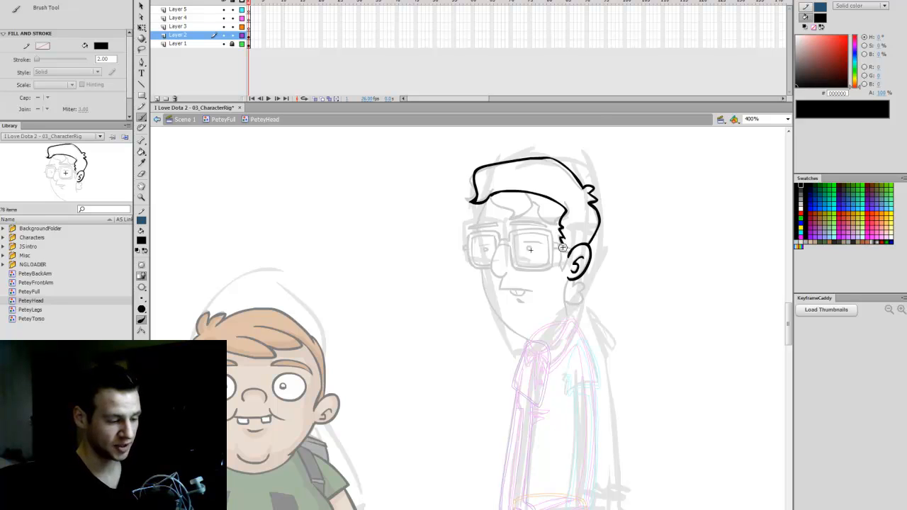
{"action": "left_click_drag", "start_coordinate": [561, 246], "coordinate": [567, 320]}
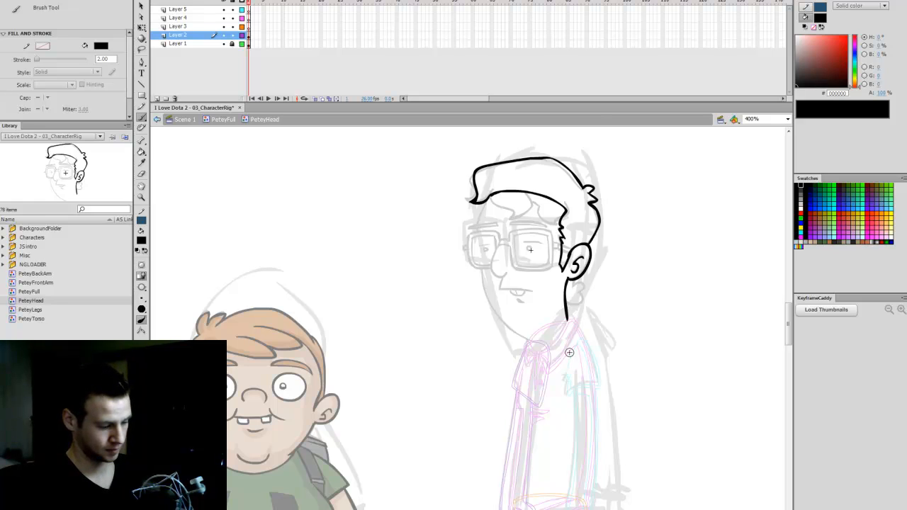
Ink the small hair tuft behind the neck and the front edge of the forehead down to the glasses
{"action": "key", "text": "ctrl+z"}
{"action": "mouse_move", "coordinate": [571, 313]}
{"action": "left_mouse_down"}
{"action": "mouse_move", "coordinate": [567, 323]}
{"action": "mouse_move", "coordinate": [566, 303]}
{"action": "left_mouse_up"}
{"action": "key", "text": "ctrl+z"}
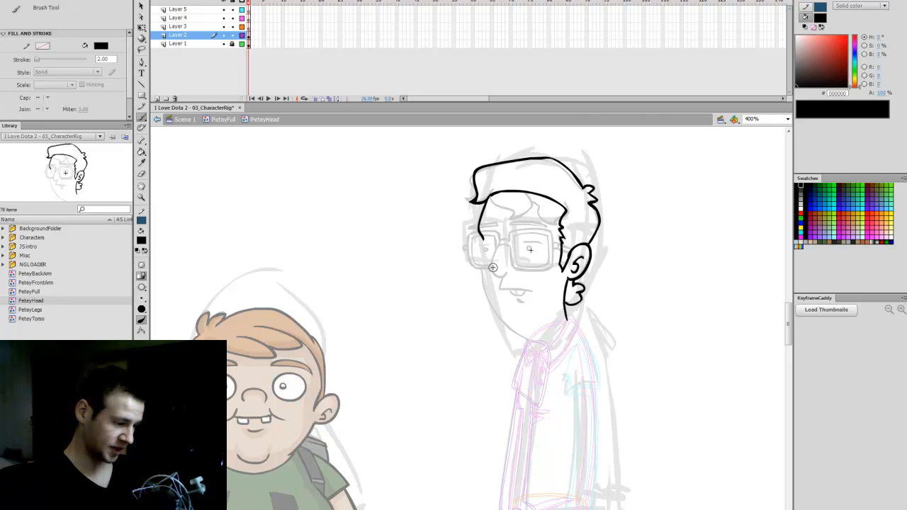
Try inking the front edge of the face from the glasses down the cheek, and undo the strokes
{"action": "left_click_drag", "start_coordinate": [483, 239], "coordinate": [489, 296]}
{"action": "key", "text": "ctrl+z"}
{"action": "key", "text": "ctrl+z"}
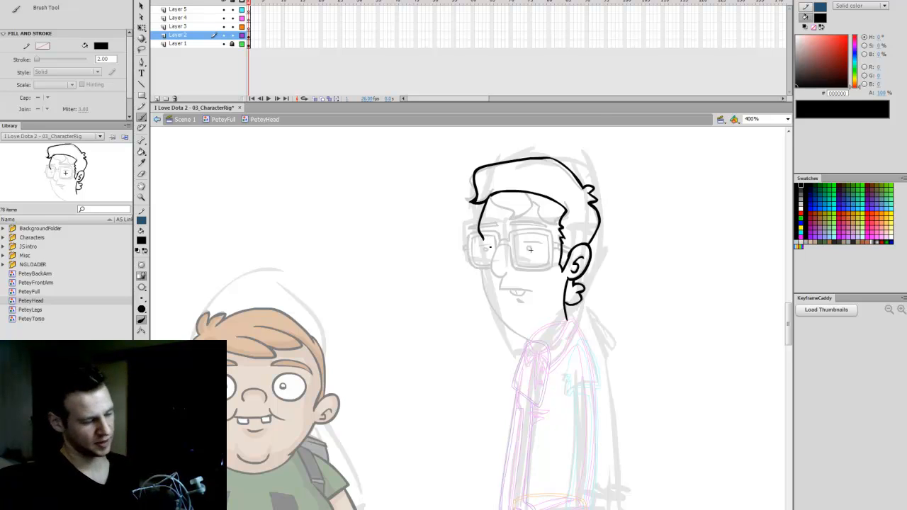
Ink the front edge of the face from the glasses down the cheek to the jaw, undoing strokes that miss the sketch
{"action": "left_click_drag", "start_coordinate": [484, 239], "coordinate": [488, 295]}
{"action": "key", "text": "ctrl+z"}
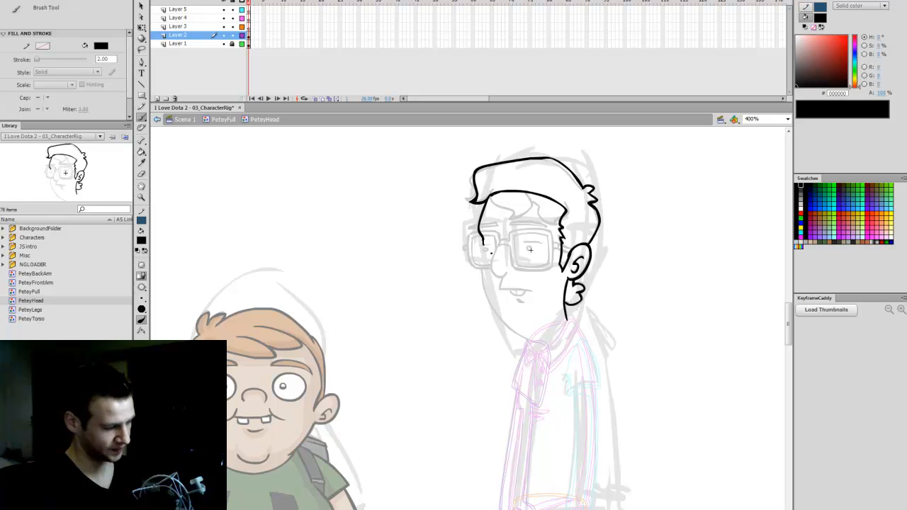
{"action": "left_click_drag", "start_coordinate": [483, 239], "coordinate": [498, 309]}
{"action": "key", "text": "ctrl+z"}
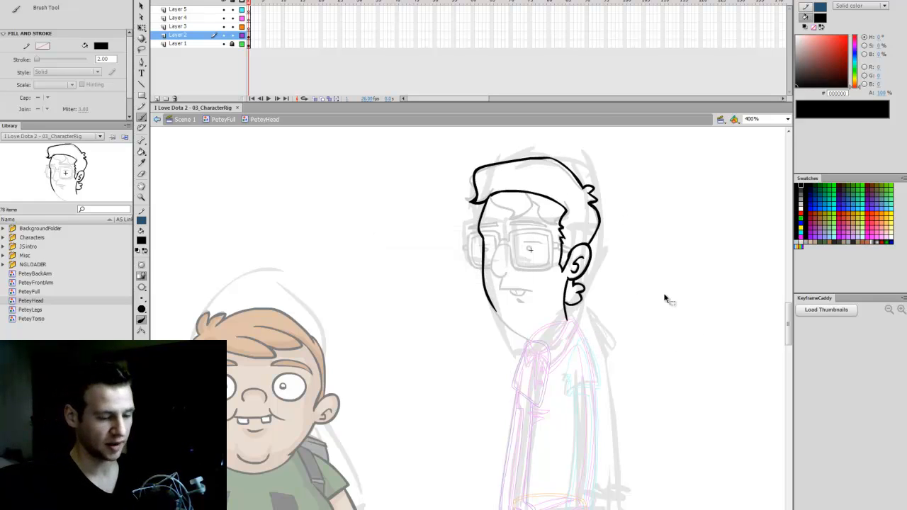
Outline and fill the skin shadow under the fringe, down the side of the face and inside the ear with C2A38C
{"action": "left_click", "coordinate": [816, 235]}
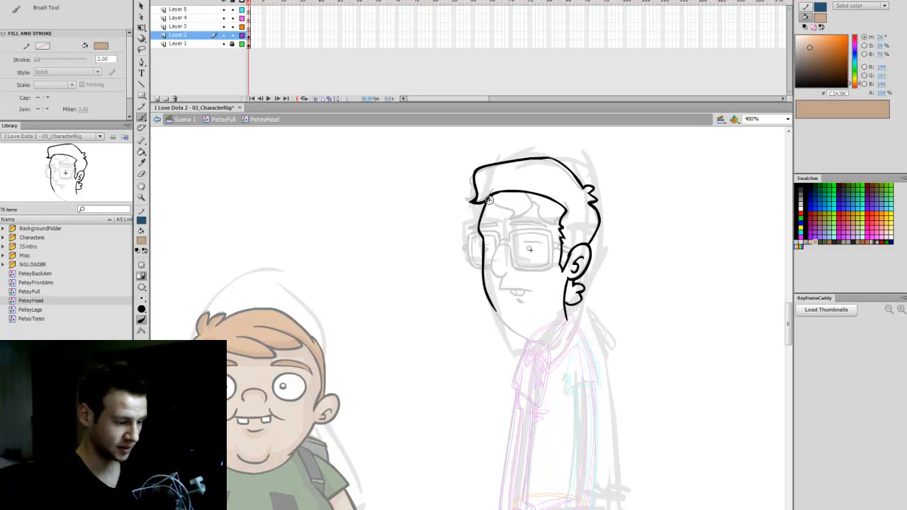
{"action": "left_click_drag", "start_coordinate": [527, 212], "coordinate": [548, 211]}
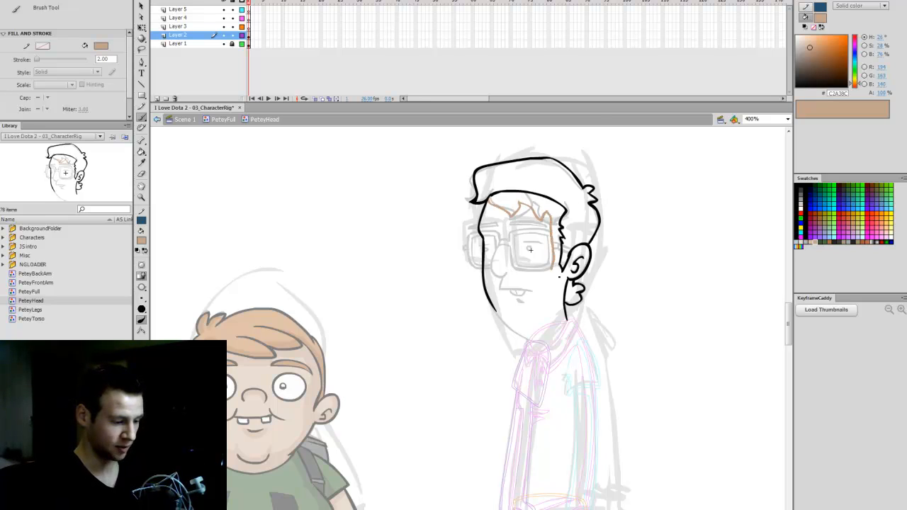
{"action": "left_click_drag", "start_coordinate": [559, 277], "coordinate": [558, 276]}
{"action": "left_click_drag", "start_coordinate": [573, 330], "coordinate": [572, 329]}
{"action": "key", "text": "k"}
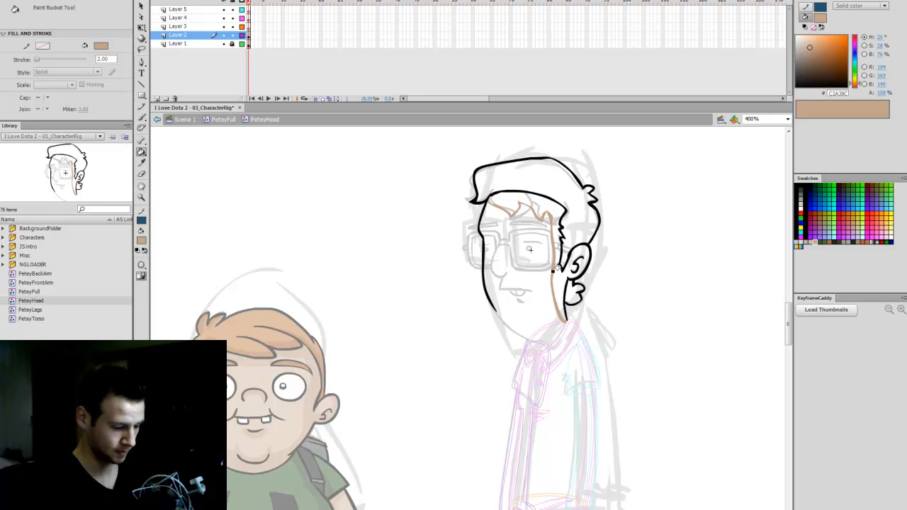
{"action": "left_click", "coordinate": [558, 277]}
{"action": "key", "text": "ctrl+z"}
{"action": "key", "text": "b"}
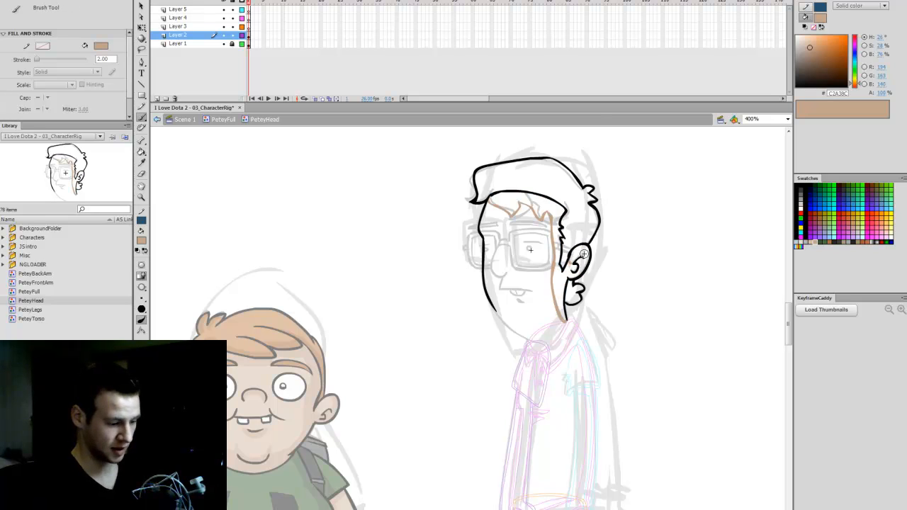
{"action": "key", "text": "k"}
{"action": "left_click", "coordinate": [575, 264]}
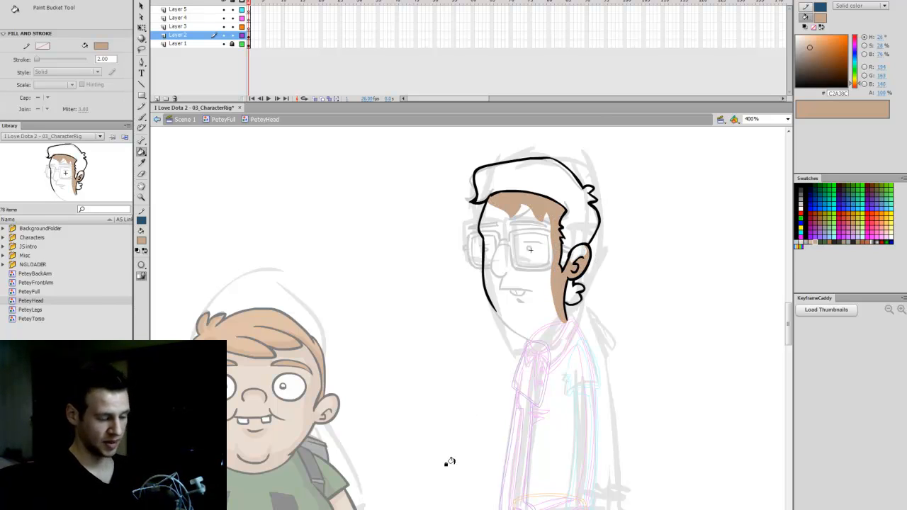
Close the lower edge of the face with a brush line and fill the face with the lighter skin tone D4BCA6
{"action": "left_click", "coordinate": [812, 240]}
{"action": "key", "text": "b"}
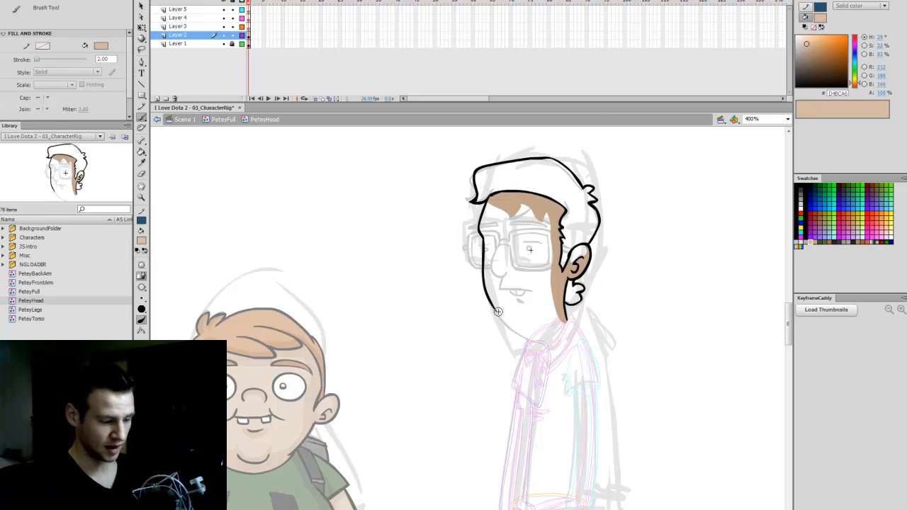
{"action": "left_click_drag", "start_coordinate": [500, 313], "coordinate": [560, 318]}
{"action": "key", "text": "k"}
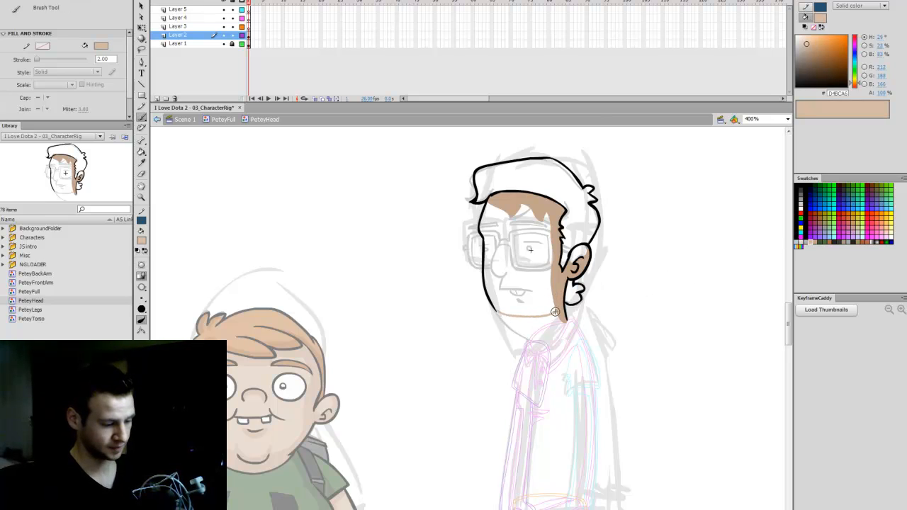
{"action": "left_click", "coordinate": [537, 306]}
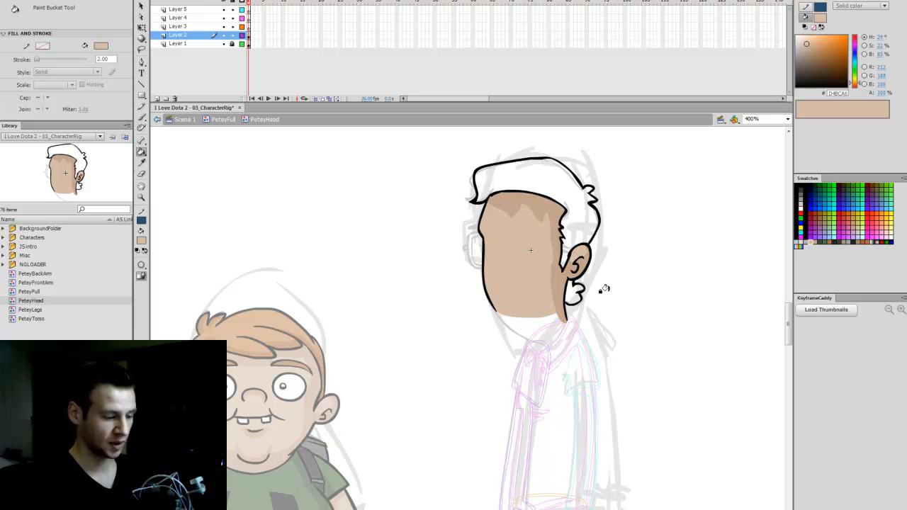
Outline a shadow area along the back of the hair and fill it and the neck tuft with dark brown 4A3027
{"action": "left_click_drag", "start_coordinate": [855, 82], "coordinate": [858, 86]}
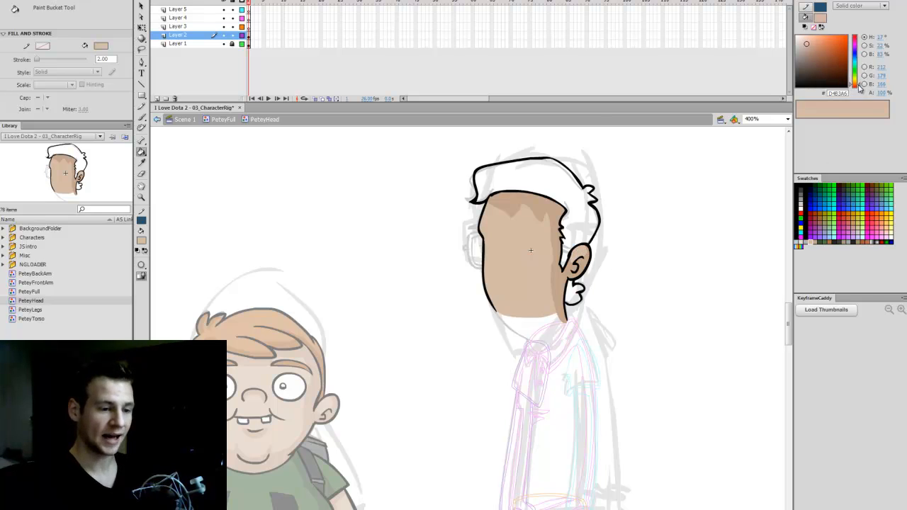
{"action": "left_click_drag", "start_coordinate": [812, 64], "coordinate": [819, 73]}
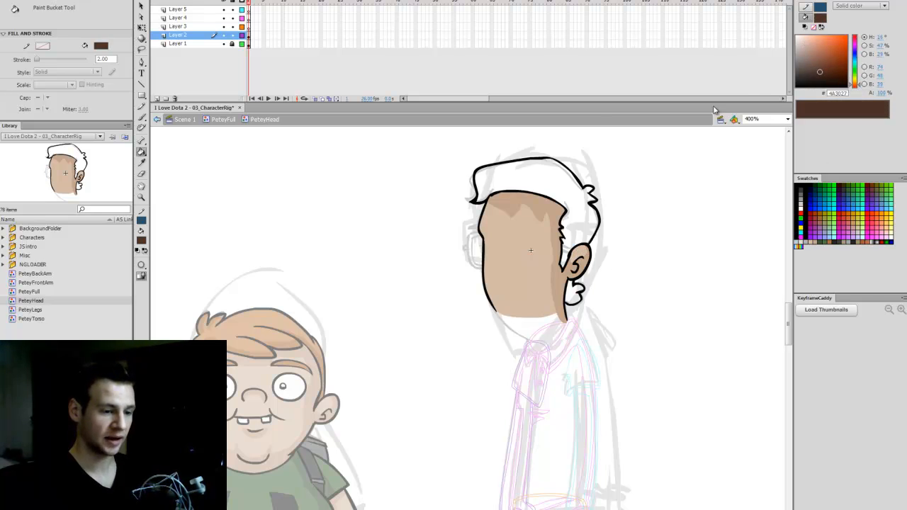
{"action": "key", "text": "b"}
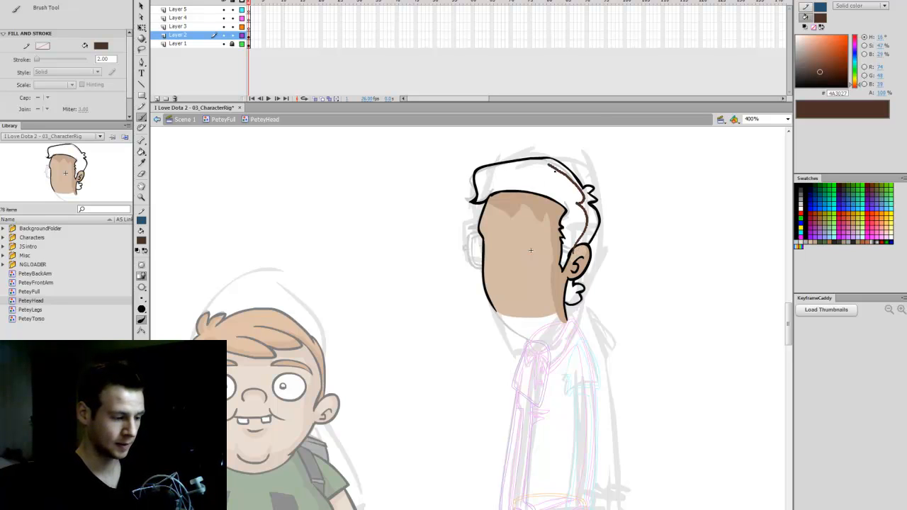
{"action": "left_click_drag", "start_coordinate": [555, 170], "coordinate": [537, 160]}
{"action": "key", "text": "k"}
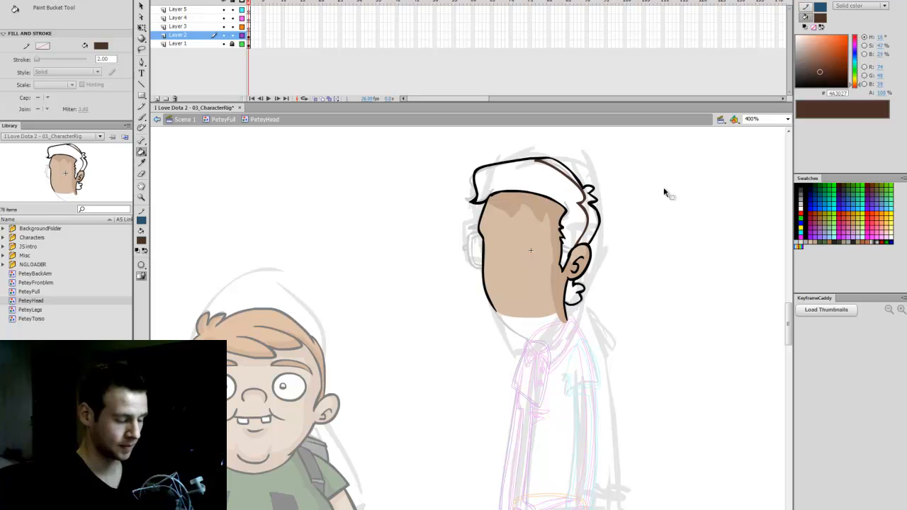
{"action": "key", "text": "ctrl+z"}
{"action": "key", "text": "b"}
{"action": "mouse_move", "coordinate": [542, 160]}
{"action": "left_mouse_down"}
{"action": "mouse_move", "coordinate": [580, 200]}
{"action": "mouse_move", "coordinate": [582, 244]}
{"action": "left_mouse_up"}
{"action": "key", "text": "k"}
{"action": "left_click", "coordinate": [591, 227]}
{"action": "left_click", "coordinate": [573, 296]}
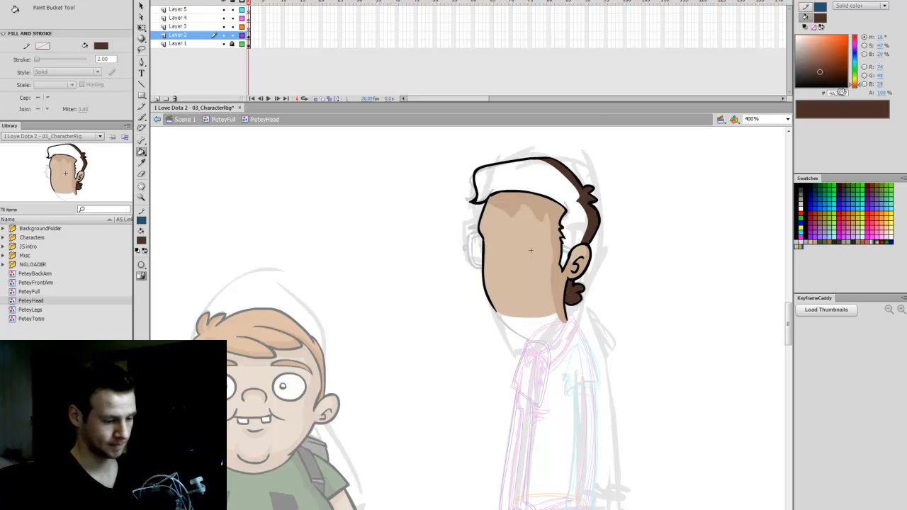
Fill the main area of the hair with the lighter brown 5F4034
{"action": "left_click_drag", "start_coordinate": [820, 71], "coordinate": [819, 68]}
{"action": "left_click", "coordinate": [521, 170]}
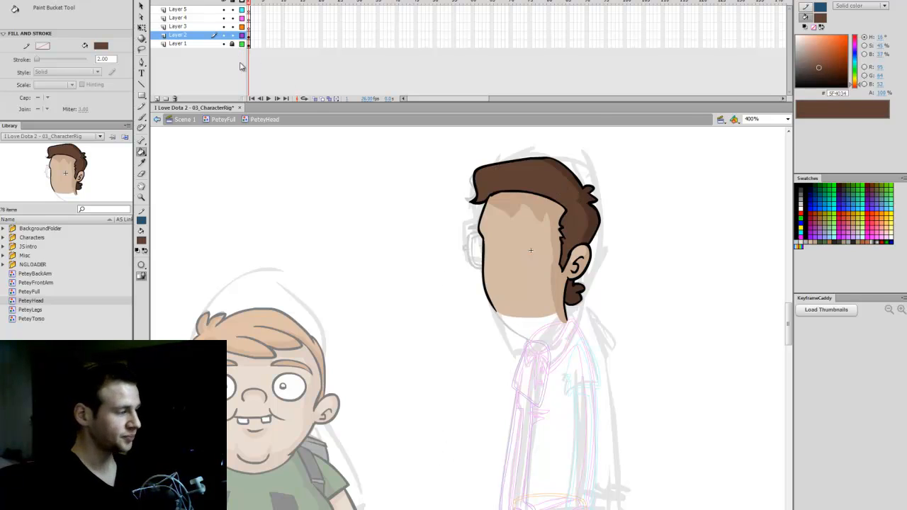
{"action": "key", "text": "q"}
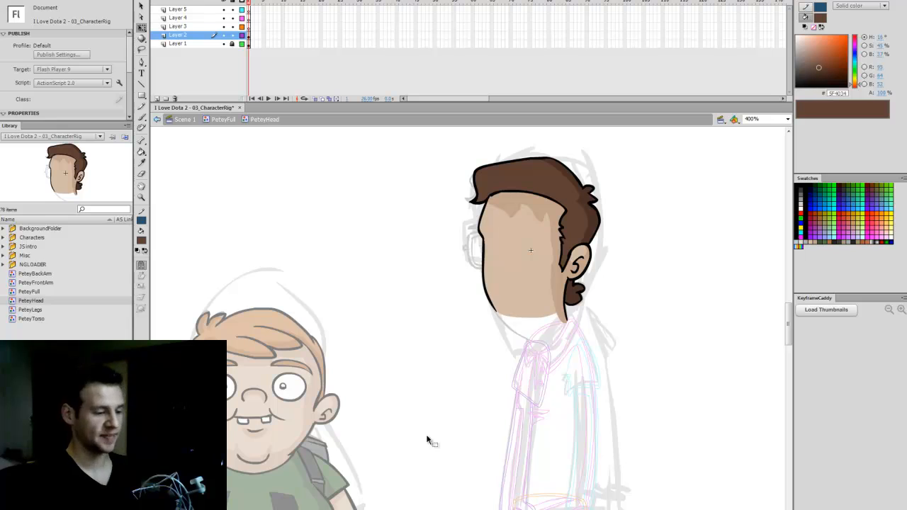
Rename Layer 2 as HeadBase, lock it, show it as outlines, and save the file
{"action": "left_click", "coordinate": [183, 43]}
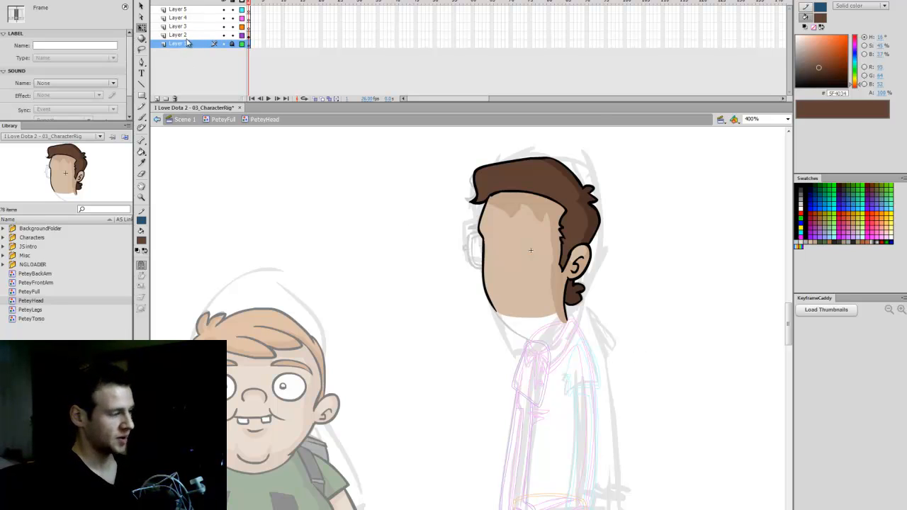
{"action": "left_click", "coordinate": [197, 35]}
{"action": "double_click", "coordinate": [180, 35]}
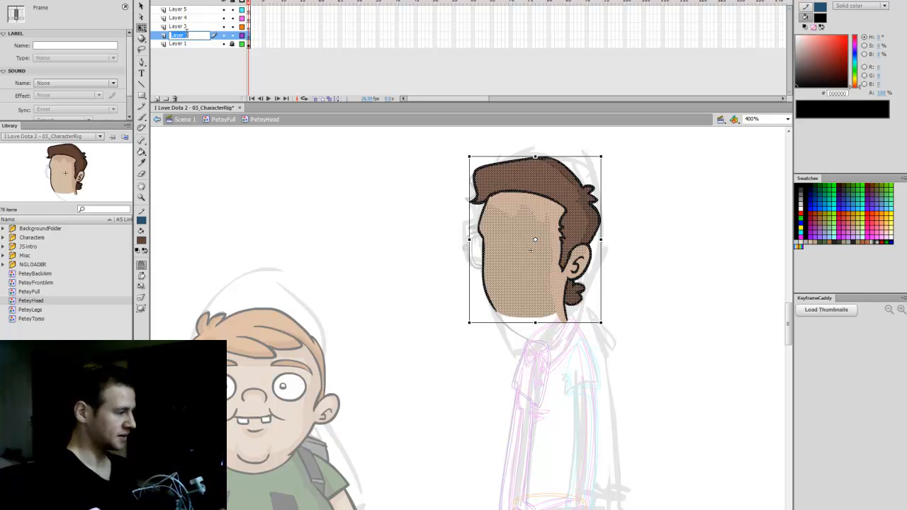
{"action": "type", "text": "HeadBase"}
{"action": "key", "text": "Return"}
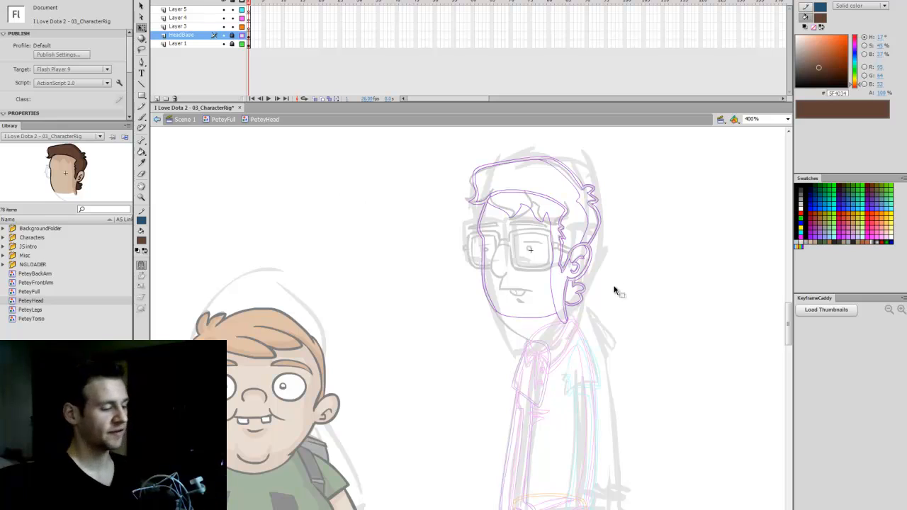
{"action": "key", "text": "ctrl+s"}
Set the fill colour to black and rename Layer 3 as Mouth
{"action": "key", "text": "b"}
{"action": "left_click", "coordinate": [248, 26]}
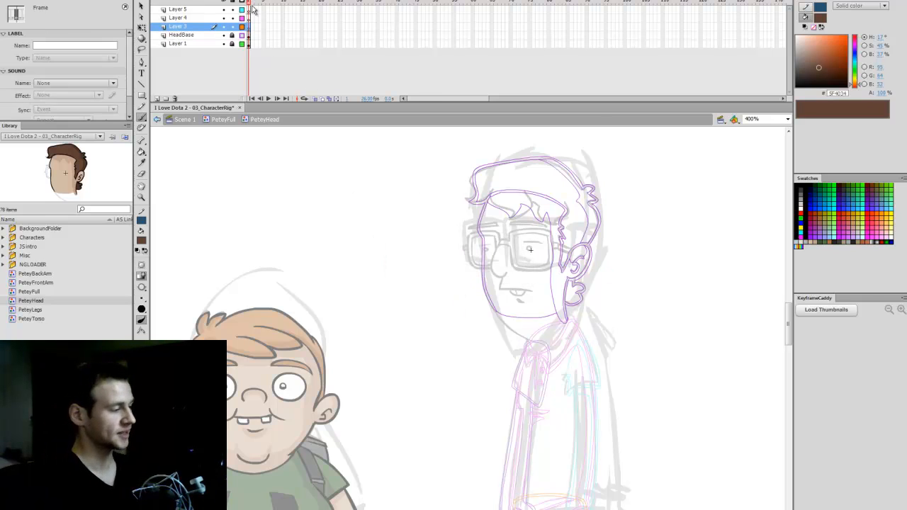
{"action": "left_click", "coordinate": [801, 186]}
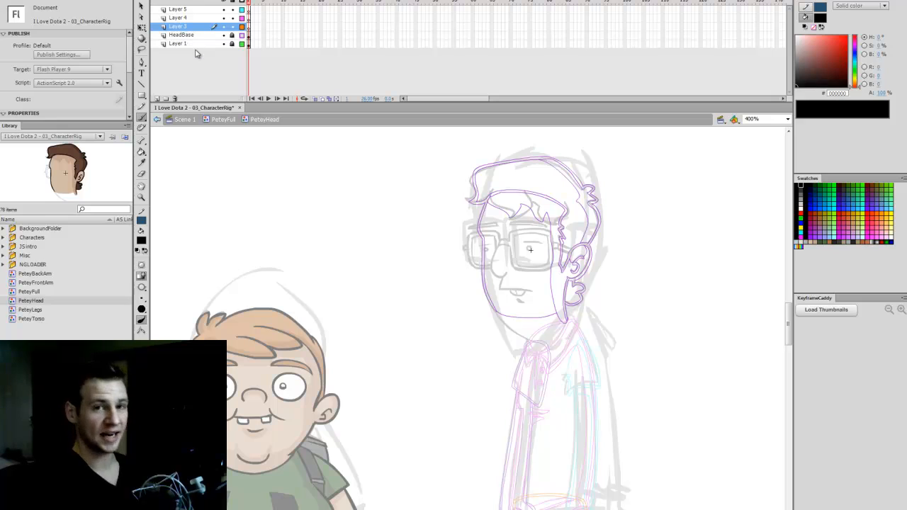
{"action": "key", "text": "q"}
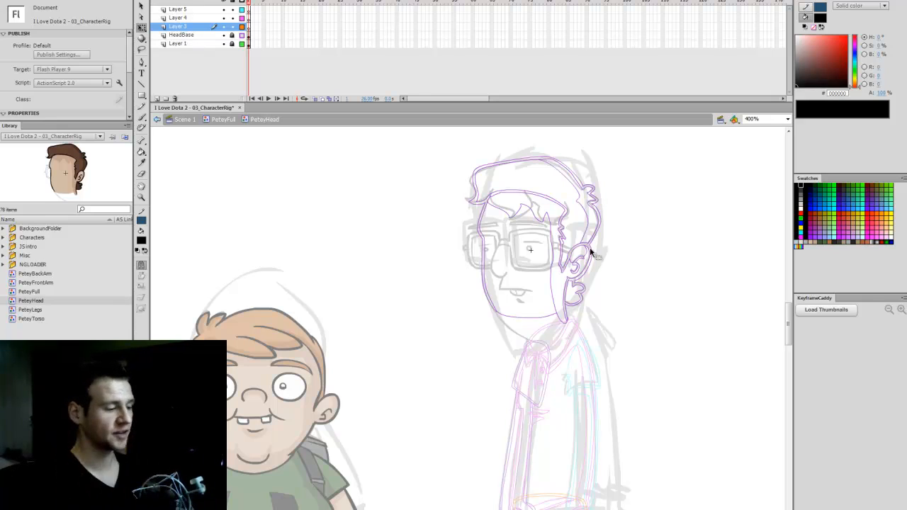
{"action": "left_click", "coordinate": [188, 28]}
{"action": "double_click", "coordinate": [191, 27]}
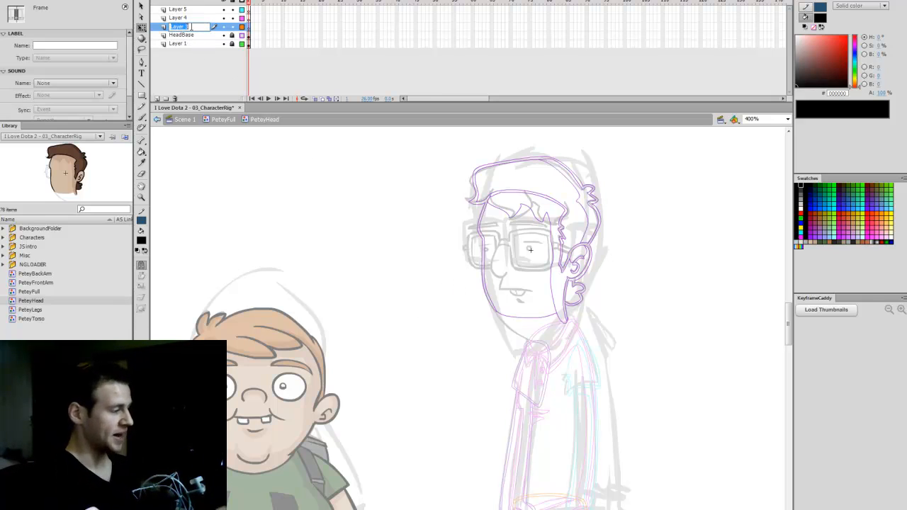
{"action": "type", "text": "Mouth"}
{"action": "key", "text": "Return"}
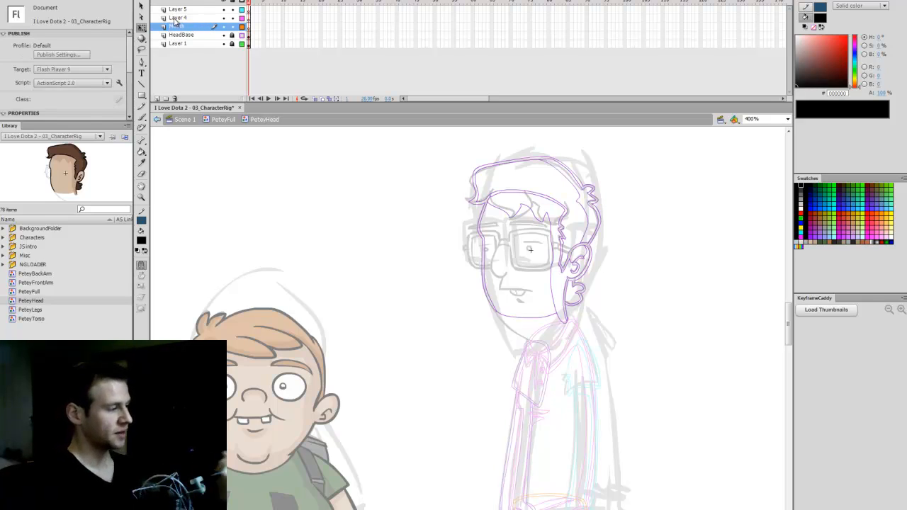
Rename Layer 4 as Eyes and Layer 5 as Glasses
{"action": "left_click", "coordinate": [177, 18]}
{"action": "type", "text": "Eyes"}
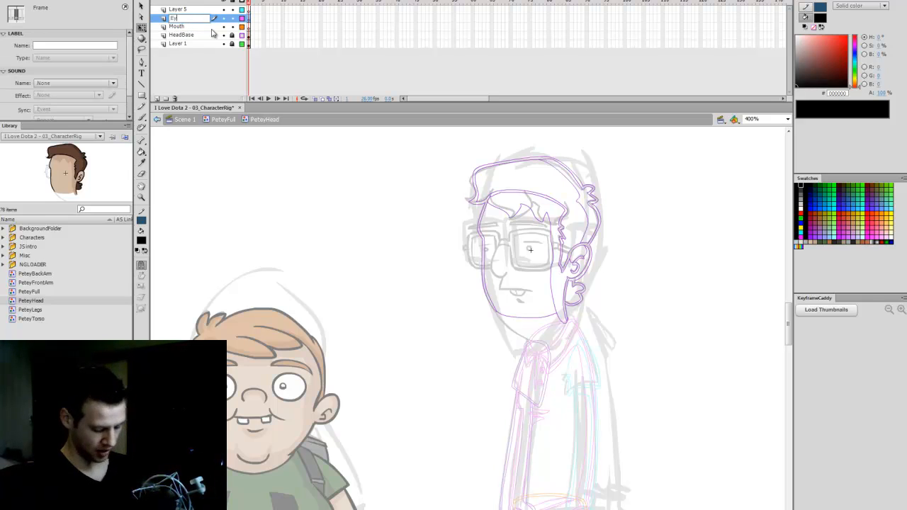
{"action": "key", "text": "Return"}
{"action": "left_click", "coordinate": [179, 9]}
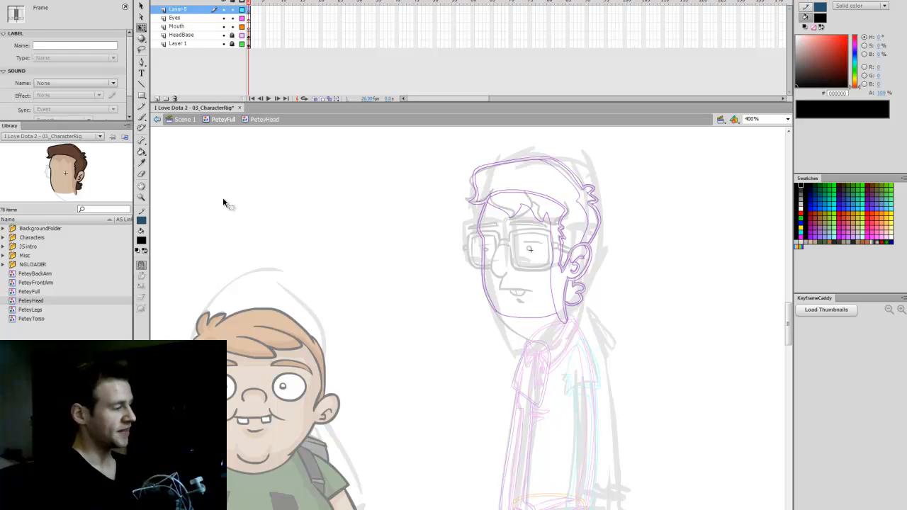
{"action": "double_click", "coordinate": [179, 9]}
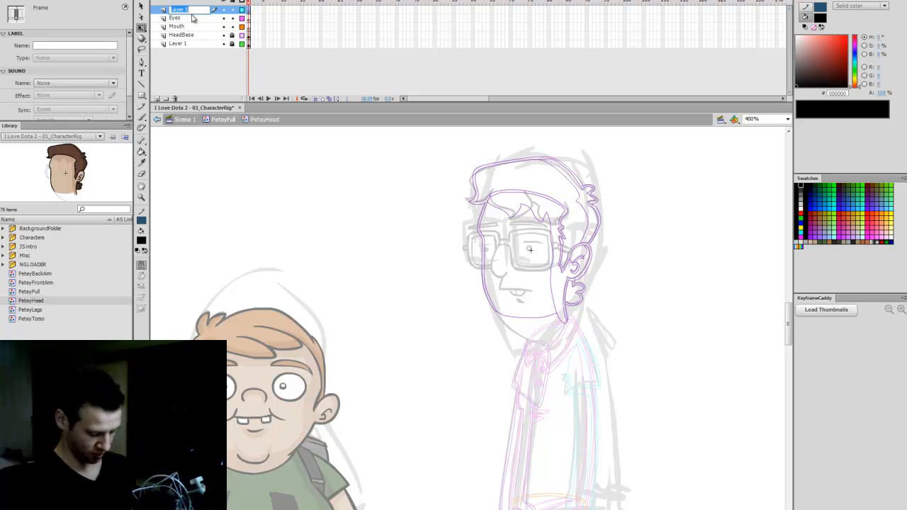
{"action": "type", "text": "Glasses"}
{"action": "key", "text": "Return"}
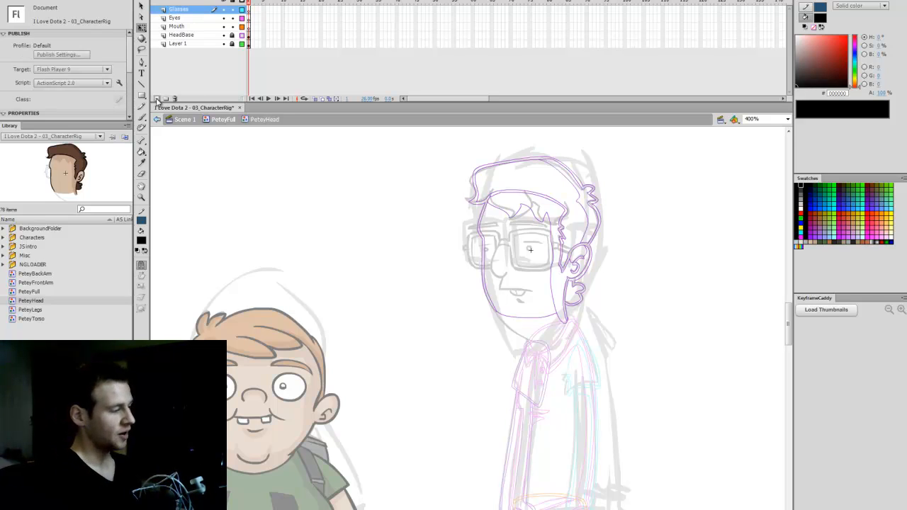
Add a new layer between Eyes and Glasses and name it Brows
{"action": "left_click", "coordinate": [183, 17]}
{"action": "left_click", "coordinate": [157, 99]}
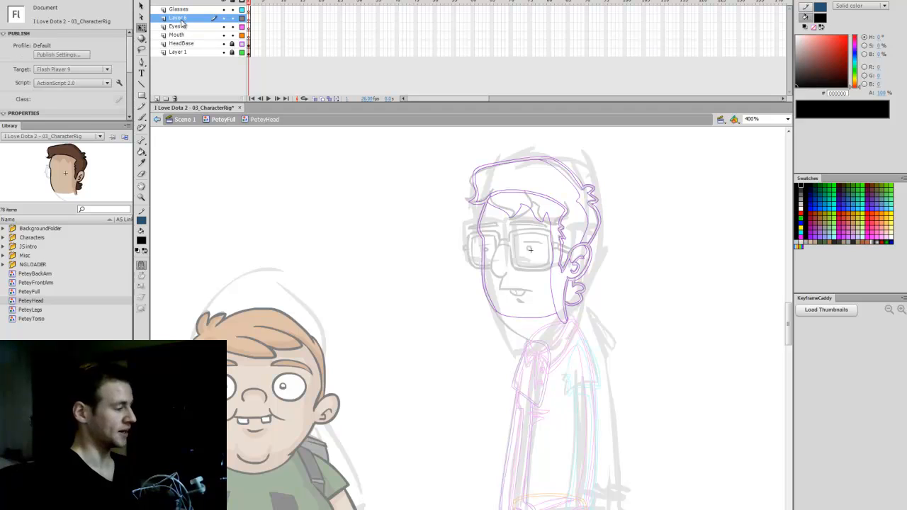
{"action": "double_click", "coordinate": [178, 17]}
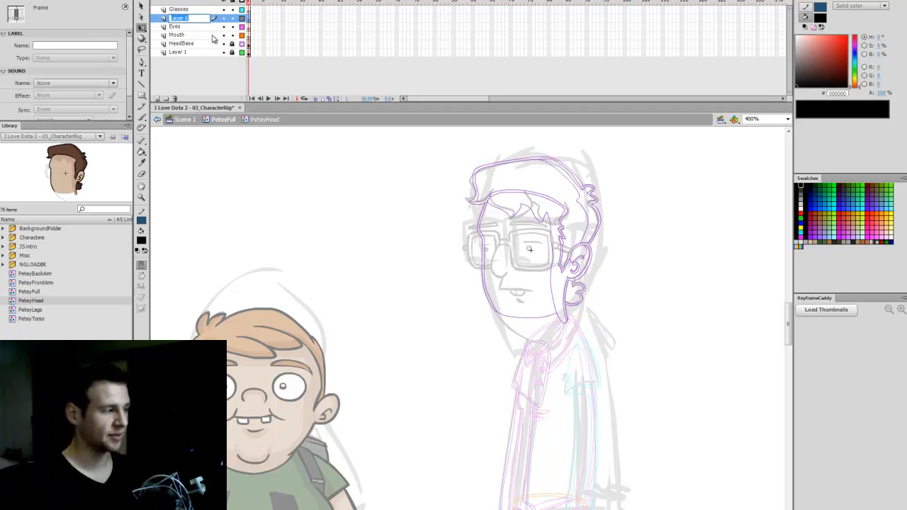
{"action": "type", "text": "Brows"}
{"action": "key", "text": "Return"}
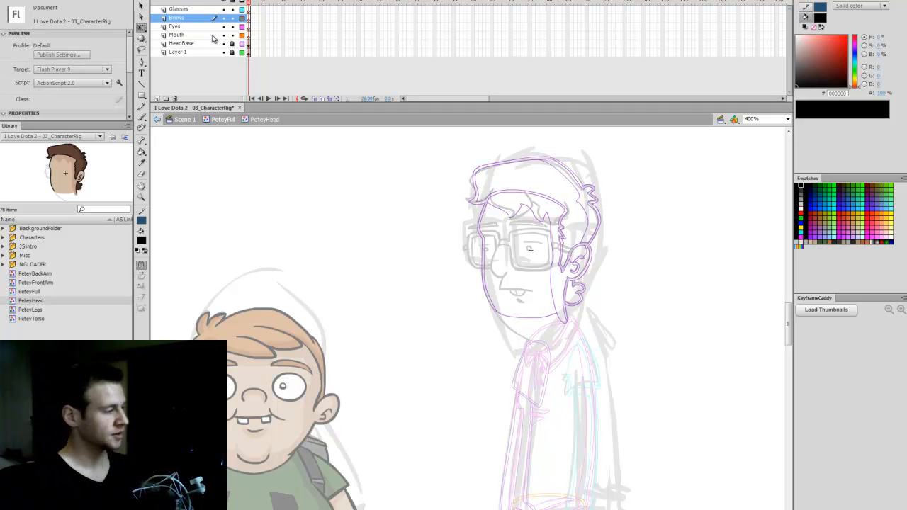
Add a new layer above Glasses and name it Hair
{"action": "left_click", "coordinate": [182, 10]}
{"action": "left_click", "coordinate": [157, 98]}
{"action": "double_click", "coordinate": [188, 11]}
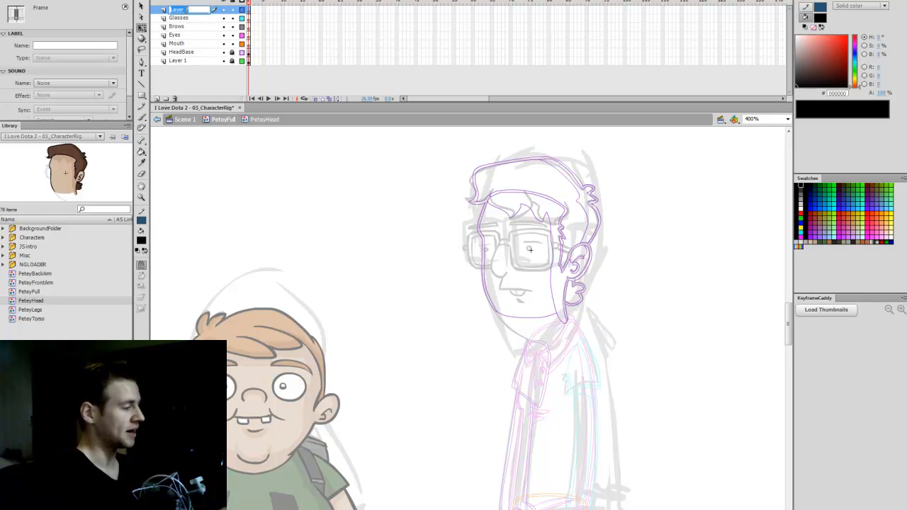
{"action": "type", "text": "Hair"}
{"action": "key", "text": "Return"}
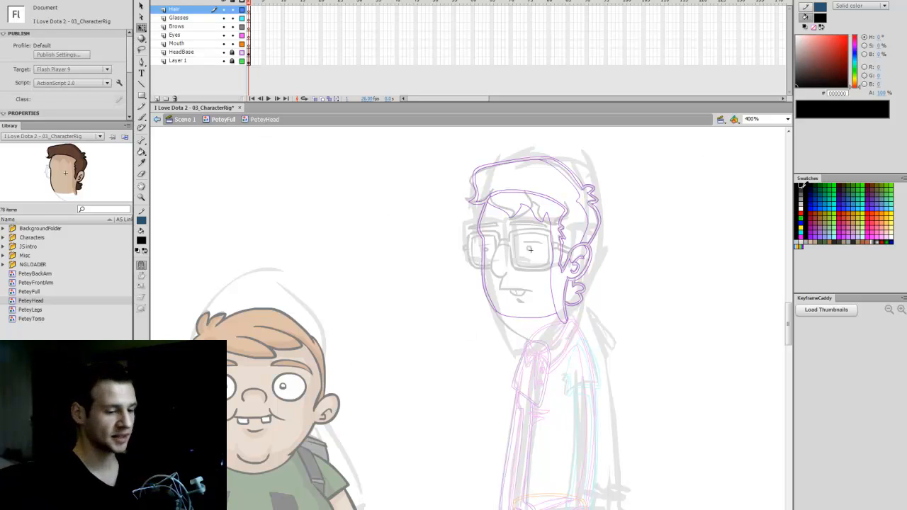
Ink the curved fringe locks over the forehead in black with the Brush tool on the Hair layer
{"action": "key", "text": "b"}
{"action": "mouse_move", "coordinate": [494, 186]}
{"action": "left_mouse_down"}
{"action": "mouse_move", "coordinate": [489, 198]}
{"action": "mouse_move", "coordinate": [525, 222]}
{"action": "mouse_move", "coordinate": [530, 188]}
{"action": "left_mouse_up"}
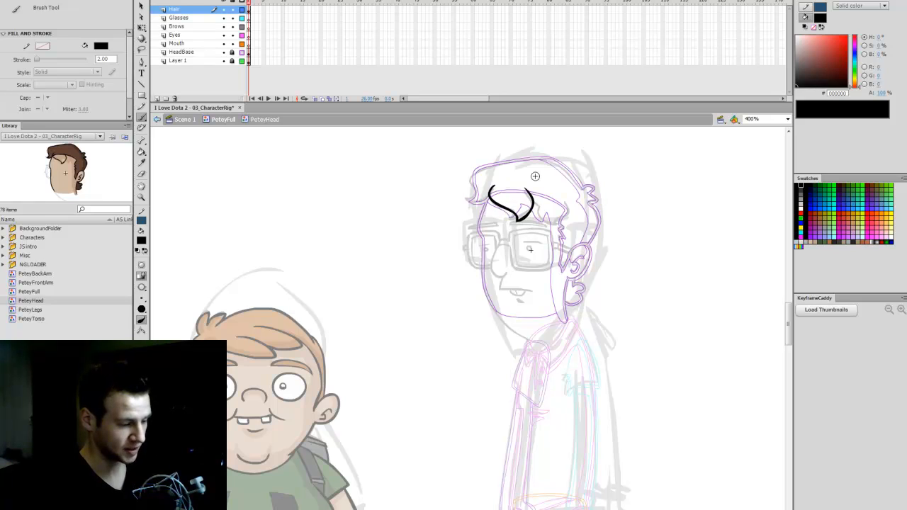
{"action": "key", "text": "ctrl+z"}
{"action": "mouse_move", "coordinate": [518, 221]}
{"action": "left_mouse_down"}
{"action": "mouse_move", "coordinate": [526, 186]}
{"action": "mouse_move", "coordinate": [526, 214]}
{"action": "mouse_move", "coordinate": [564, 227]}
{"action": "mouse_move", "coordinate": [574, 210]}
{"action": "mouse_move", "coordinate": [540, 207]}
{"action": "mouse_move", "coordinate": [554, 226]}
{"action": "mouse_move", "coordinate": [568, 204]}
{"action": "left_mouse_up"}
{"action": "key", "text": "ctrl+z"}
{"action": "key", "text": "ctrl+z"}
{"action": "key", "text": "ctrl+z"}
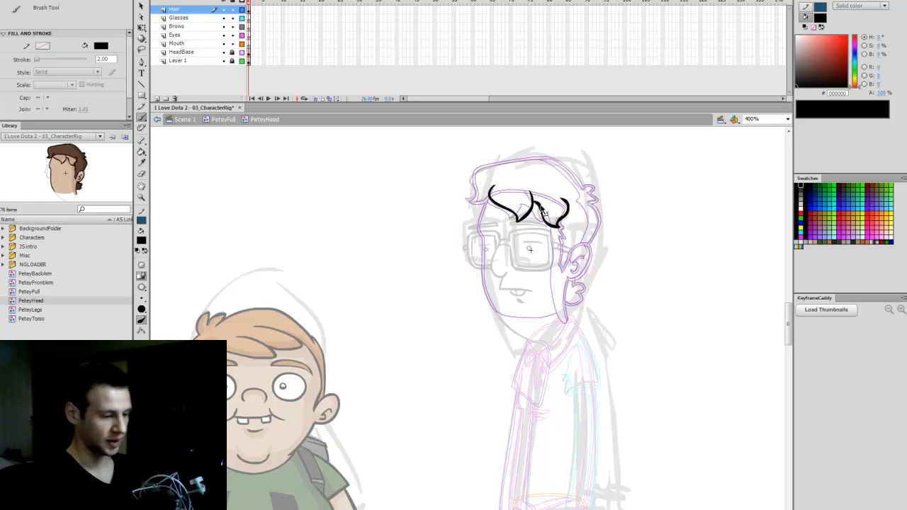
{"action": "left_click_drag", "start_coordinate": [541, 209], "coordinate": [560, 216]}
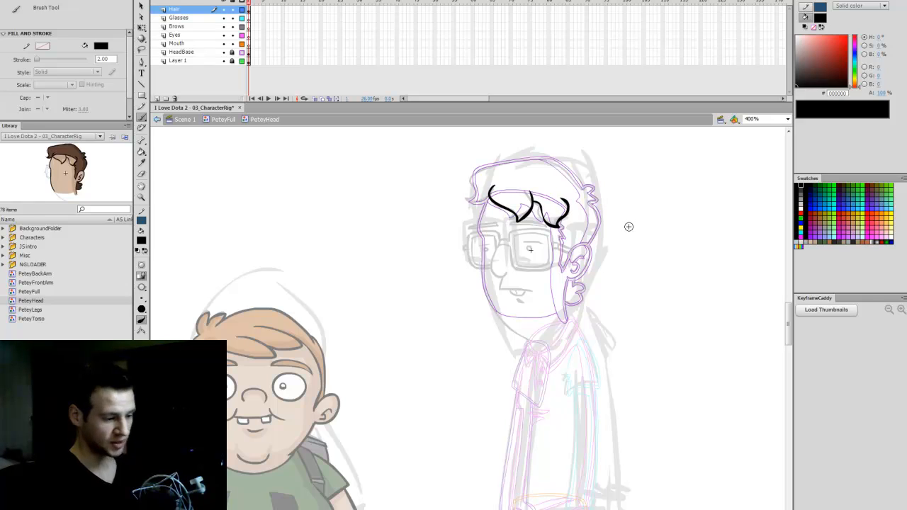
Show HeadBase in full colour, sample its hair brown (5F4034) as the fill, and return the layer to outlines
{"action": "left_click", "coordinate": [242, 52]}
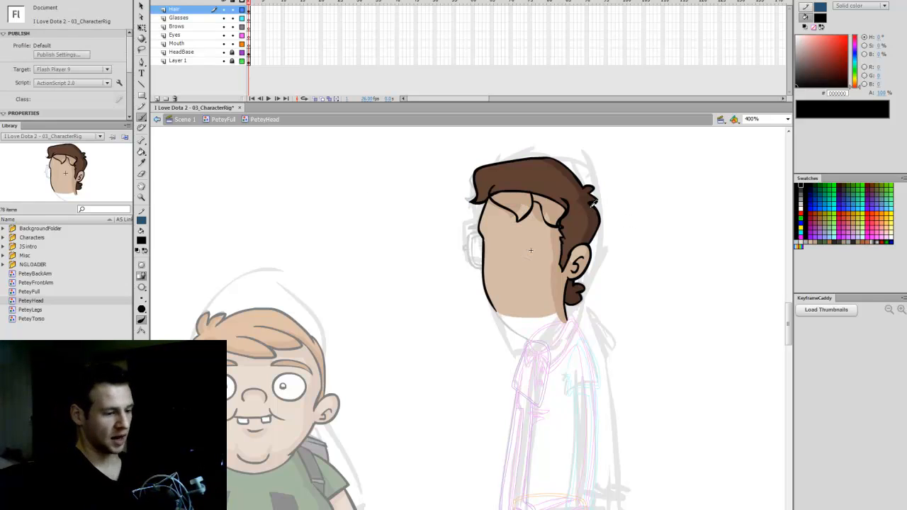
{"action": "key", "text": "i"}
{"action": "left_click", "coordinate": [587, 210]}
{"action": "left_click", "coordinate": [563, 221]}
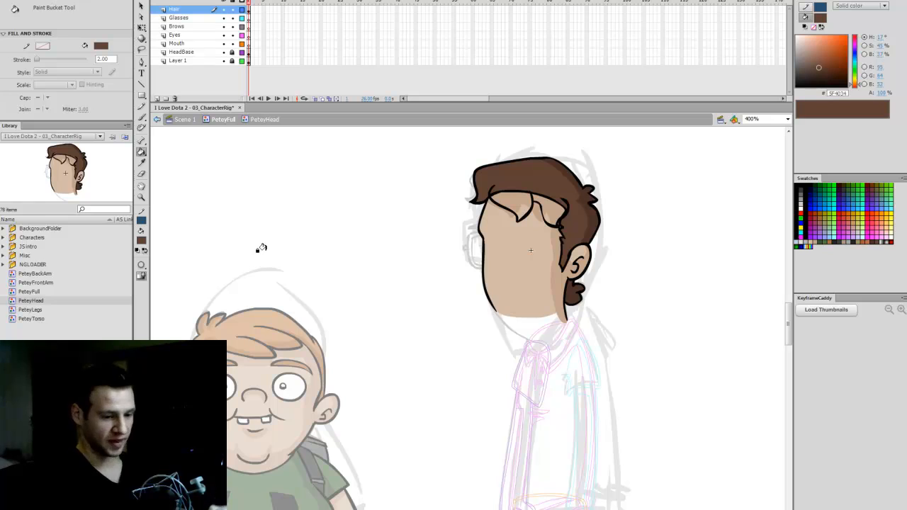
{"action": "left_click", "coordinate": [243, 53]}
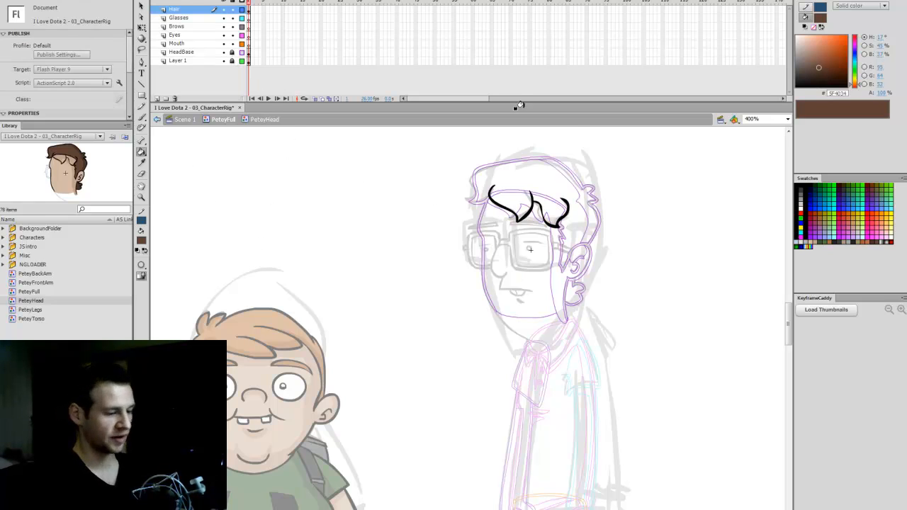
Paint dark brown (4A3027) shading inside the inked fringe locks and fill the shaded areas
{"action": "key", "text": "b"}
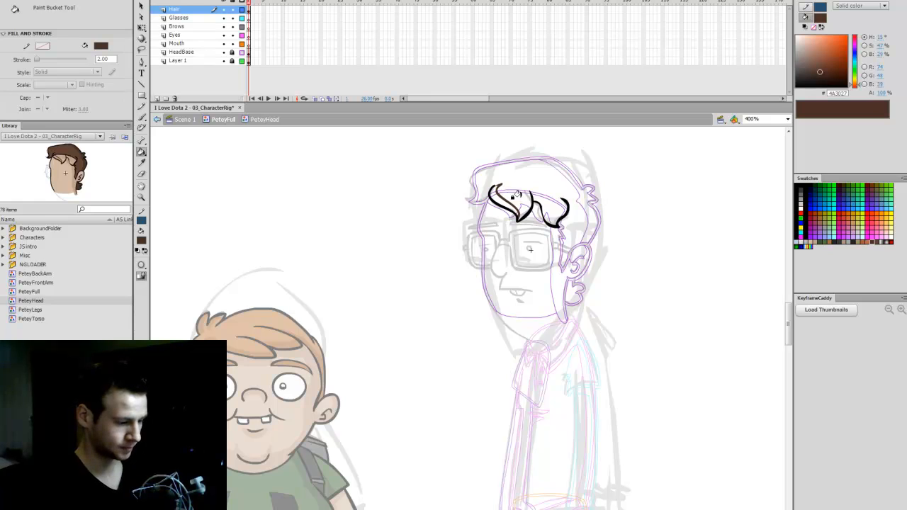
{"action": "left_click_drag", "start_coordinate": [490, 188], "coordinate": [523, 214]}
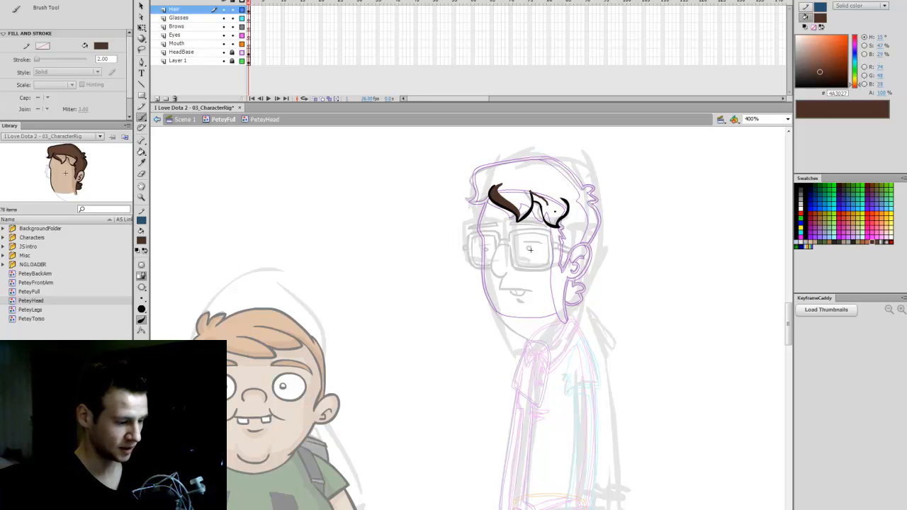
{"action": "key", "text": "ctrl+z"}
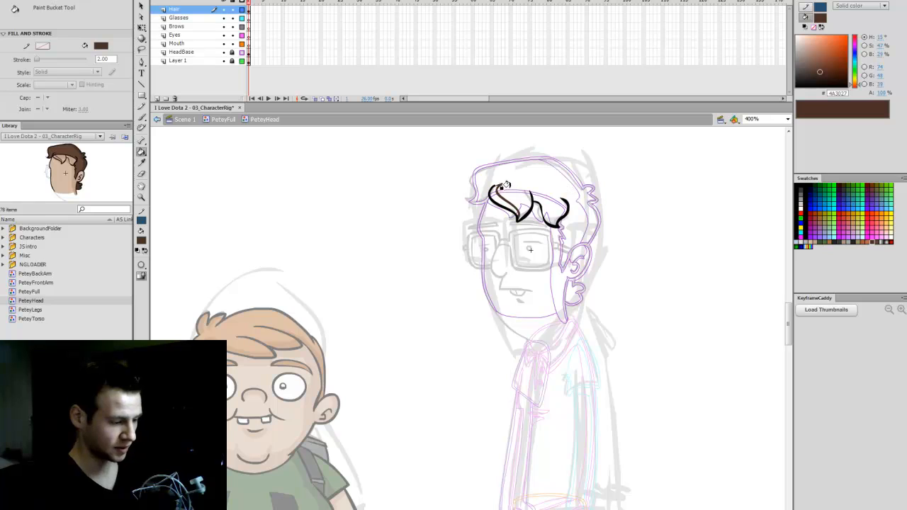
{"action": "key", "text": "n"}
{"action": "key", "text": "b"}
{"action": "mouse_move", "coordinate": [496, 184]}
{"action": "left_mouse_down"}
{"action": "mouse_move", "coordinate": [522, 212]}
{"action": "mouse_move", "coordinate": [558, 221]}
{"action": "left_mouse_up"}
{"action": "key", "text": "k"}
Close the top edge of the fringe with brown (5F4034) and fill its interior with the same colour
{"action": "left_click", "coordinate": [881, 237]}
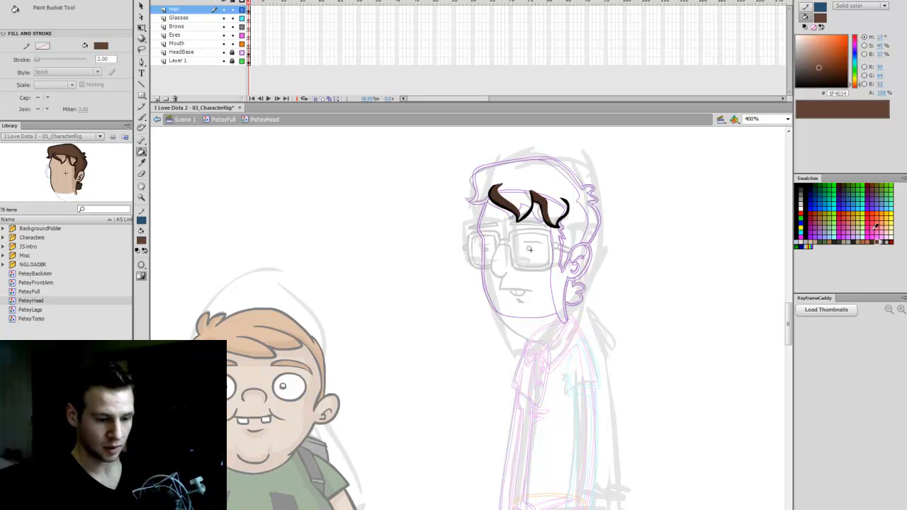
{"action": "key", "text": "b"}
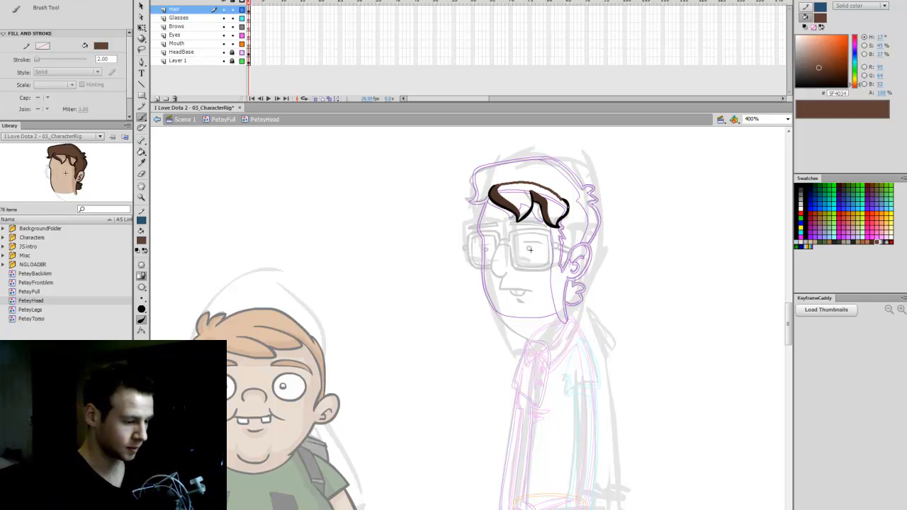
{"action": "left_click_drag", "start_coordinate": [566, 203], "coordinate": [568, 208]}
{"action": "key", "text": "k"}
{"action": "left_click", "coordinate": [548, 199]}
{"action": "left_click", "coordinate": [142, 276]}
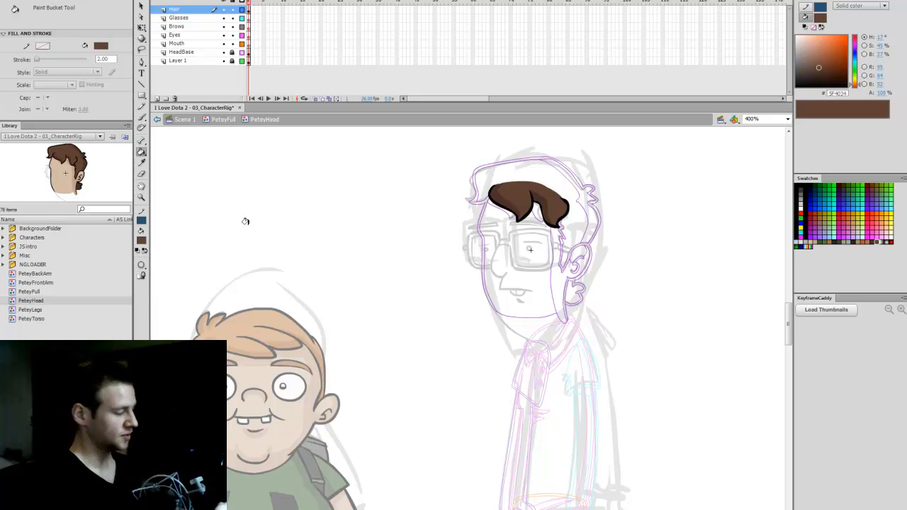
Convert the Hair layer's fringe artwork into a graphic symbol named PeteyHair
{"action": "key", "text": "q"}
{"action": "left_click", "coordinate": [253, 10]}
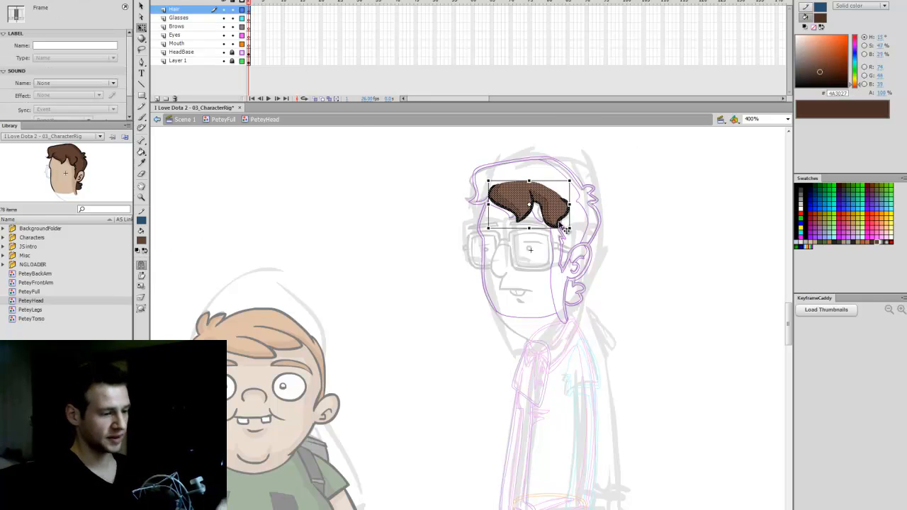
{"action": "key", "text": "F8"}
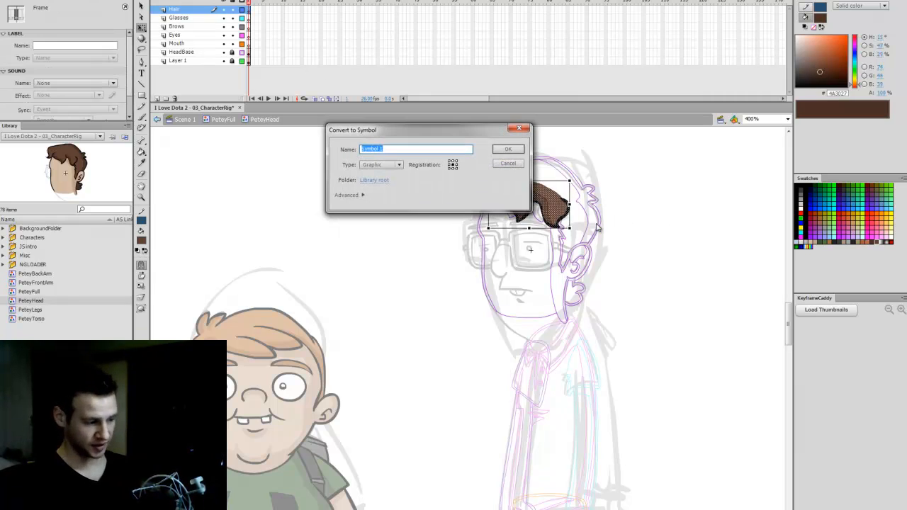
{"action": "type", "text": "Petey"}
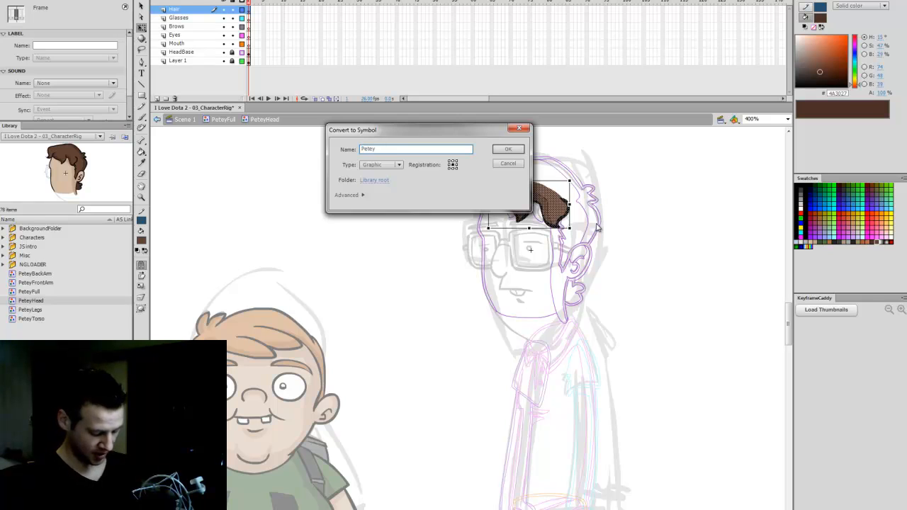
{"action": "type", "text": "Hair"}
{"action": "key", "text": "Return"}
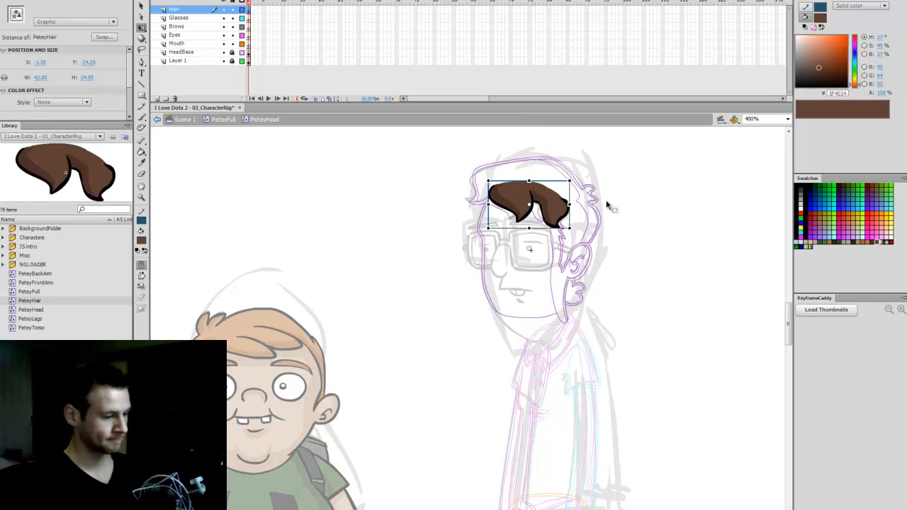
{"action": "left_click_drag", "start_coordinate": [537, 202], "coordinate": [541, 229]}
{"action": "key", "text": "ctrl+z"}
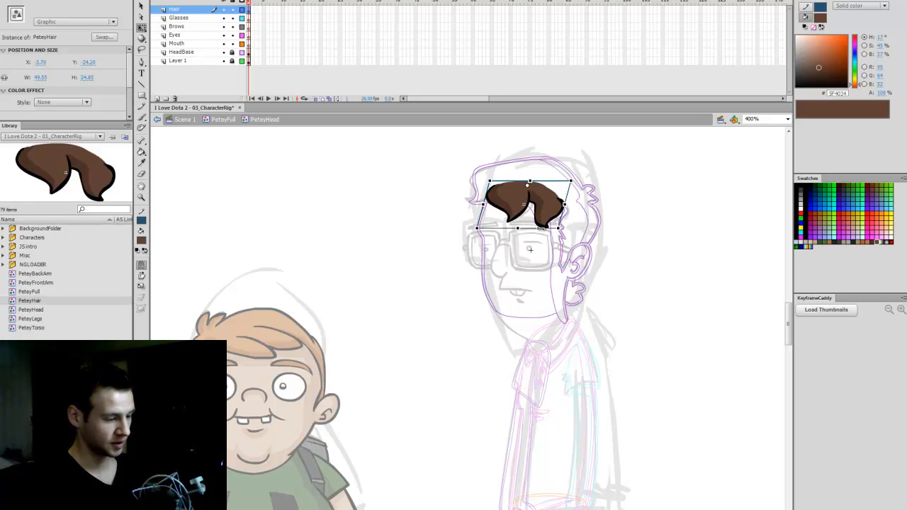
{"action": "key", "text": "ctrl+z"}
{"action": "left_click", "coordinate": [621, 206]}
Show HeadBase in full colour and scale the fringe symbol up slightly, to about 44.6 by 26.3
{"action": "left_click", "coordinate": [242, 52]}
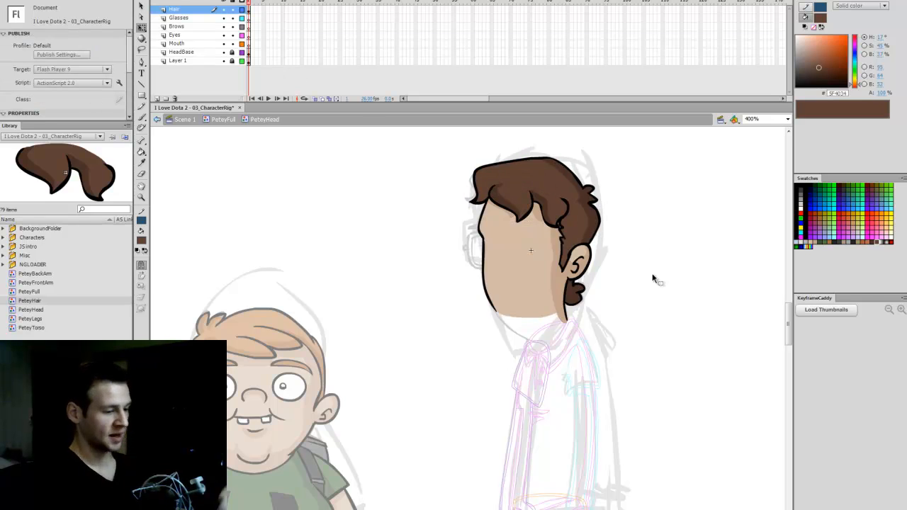
{"action": "left_click", "coordinate": [574, 227]}
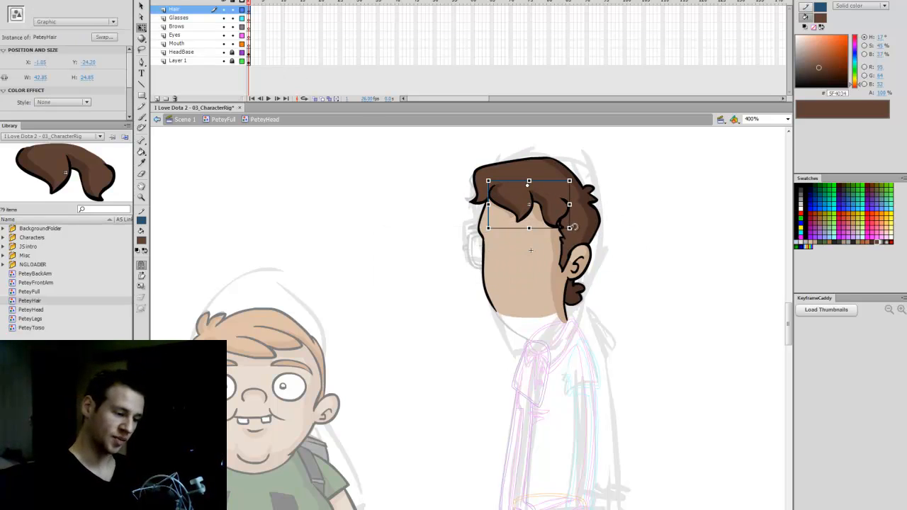
{"action": "mouse_move", "coordinate": [574, 227]}
{"action": "left_mouse_down"}
{"action": "mouse_move", "coordinate": [583, 241]}
{"action": "mouse_move", "coordinate": [572, 230]}
{"action": "left_mouse_up"}
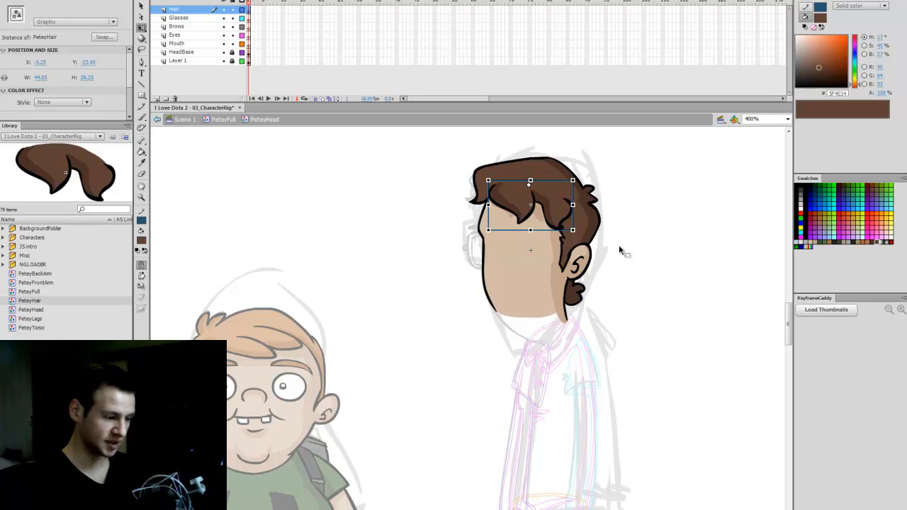
{"action": "left_click", "coordinate": [624, 252]}
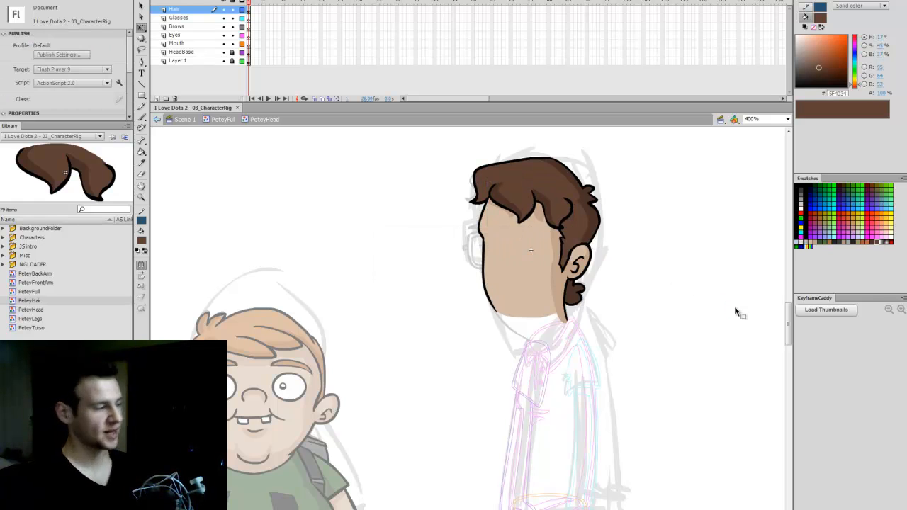
Lock the Hair layer, display the Hair and HeadBase layers as outlines, and save the file
{"action": "left_click", "coordinate": [233, 10]}
{"action": "left_click_drag", "start_coordinate": [242, 52], "coordinate": [241, 61]}
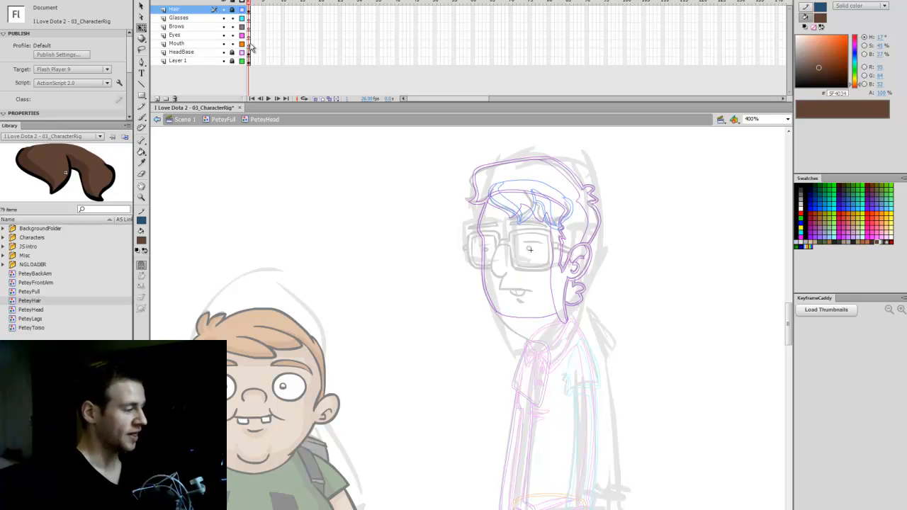
{"action": "left_click", "coordinate": [250, 44]}
{"action": "key", "text": "ctrl+s"}
Ink the mouth line, teeth and lower lip in black over the sketch on the Mouth layer
{"action": "key", "text": "b"}
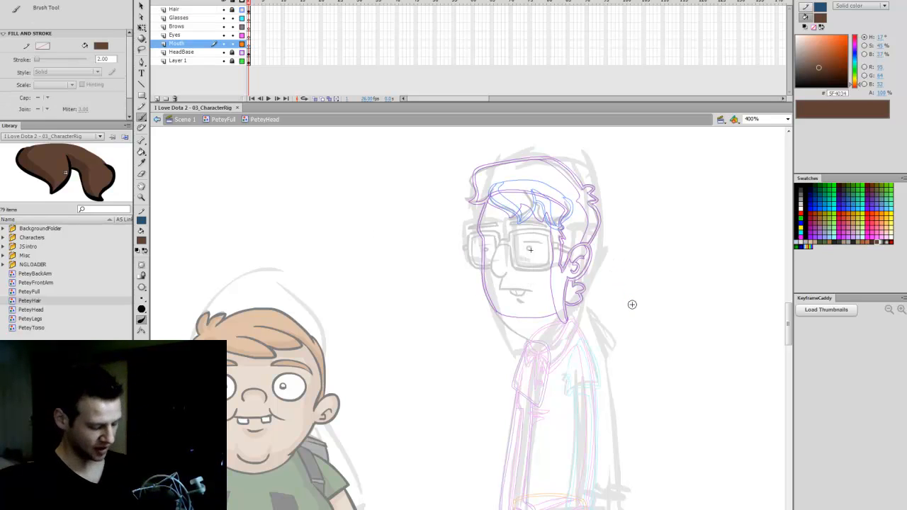
{"action": "left_click", "coordinate": [249, 45]}
{"action": "left_click", "coordinate": [802, 185]}
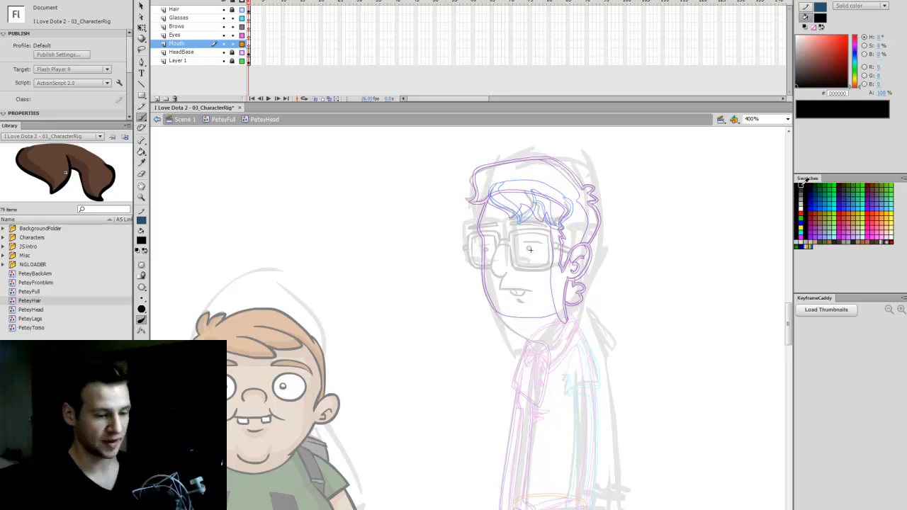
{"action": "scroll", "coordinate": [736, 310], "scroll_direction": "down", "scroll_amount": 1}
{"action": "key", "text": "ctrl+s"}
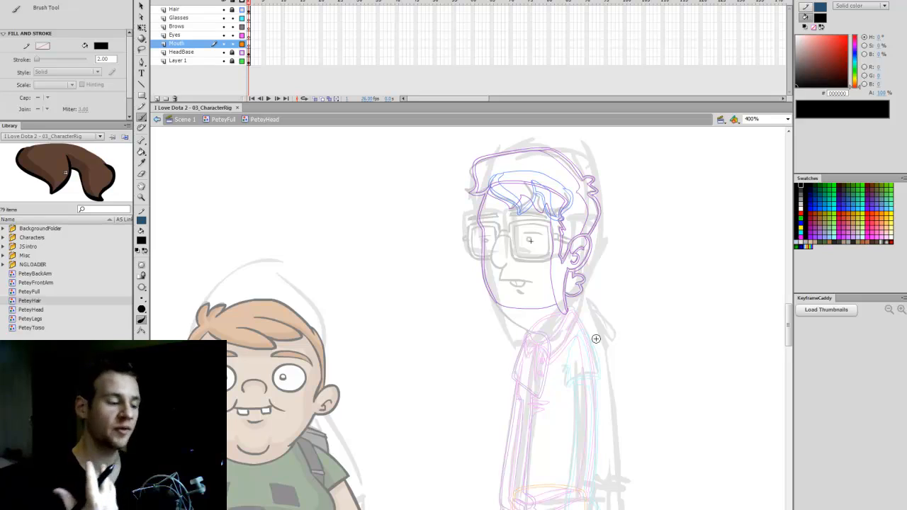
{"action": "left_click", "coordinate": [799, 188]}
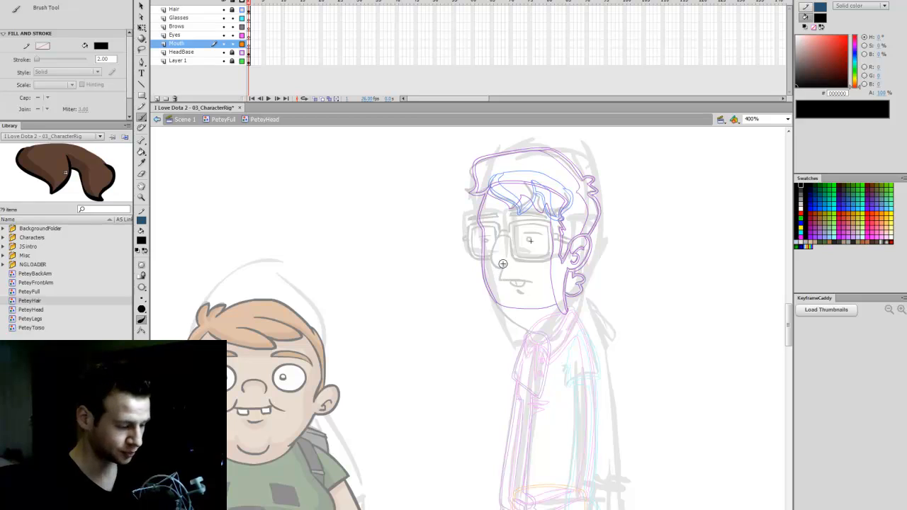
{"action": "mouse_move", "coordinate": [500, 278]}
{"action": "left_mouse_down"}
{"action": "mouse_move", "coordinate": [533, 284]}
{"action": "mouse_move", "coordinate": [524, 292]}
{"action": "mouse_move", "coordinate": [535, 334]}
{"action": "left_mouse_up"}
{"action": "key", "text": "ctrl+z"}
Ink a thick black jaw line curving from the front of the face down to the collar
{"action": "mouse_move", "coordinate": [485, 278]}
{"action": "left_mouse_down"}
{"action": "mouse_move", "coordinate": [495, 301]}
{"action": "mouse_move", "coordinate": [534, 333]}
{"action": "left_mouse_up"}
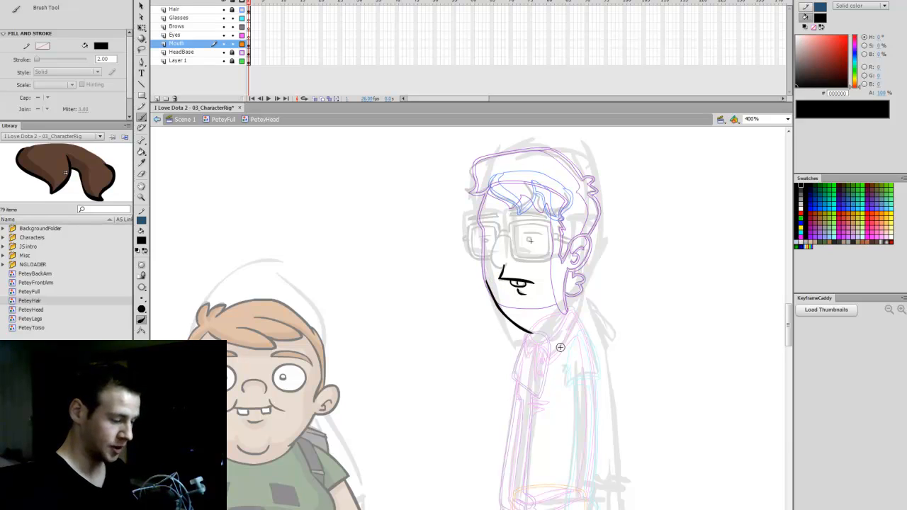
{"action": "key", "text": "ctrl+z"}
{"action": "left_click_drag", "start_coordinate": [495, 303], "coordinate": [537, 331]}
{"action": "key", "text": "ctrl+z"}
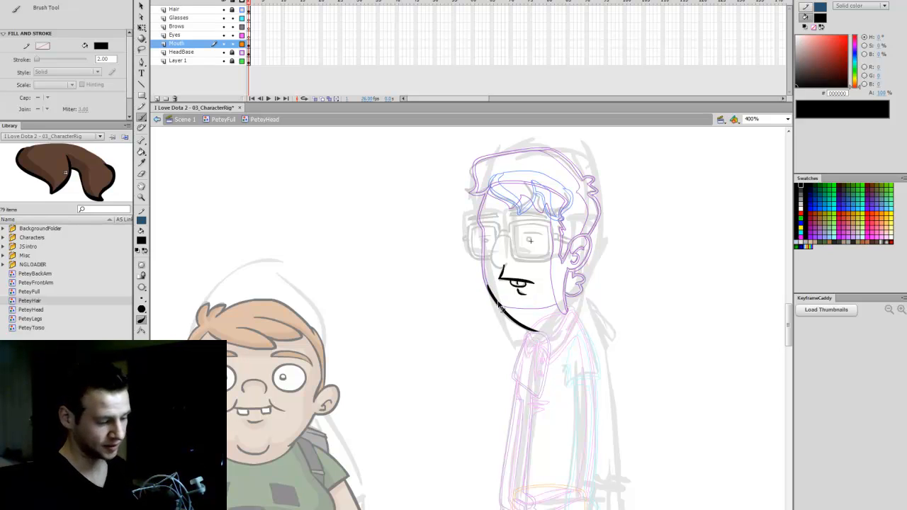
{"action": "left_click_drag", "start_coordinate": [497, 303], "coordinate": [501, 302]}
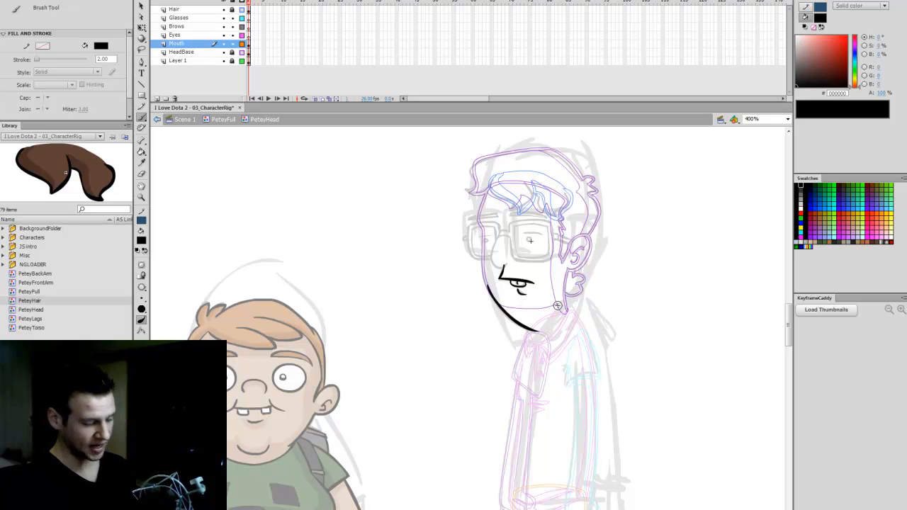
Brush a skin-tone (D4BCA6) edge between the mouth and jaw line, and add a C2A38C shadow beneath the lower lip
{"action": "left_click", "coordinate": [816, 238]}
{"action": "left_click_drag", "start_coordinate": [498, 278], "coordinate": [494, 290]}
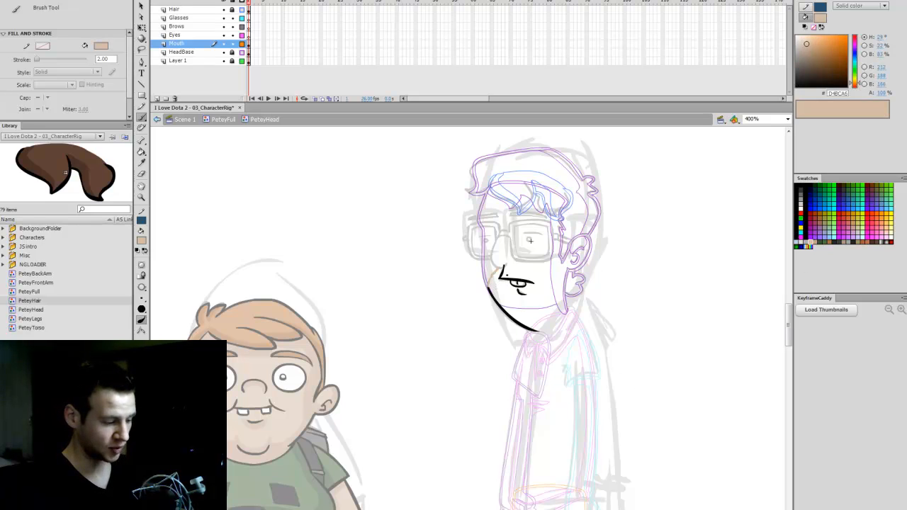
{"action": "left_click", "coordinate": [813, 240]}
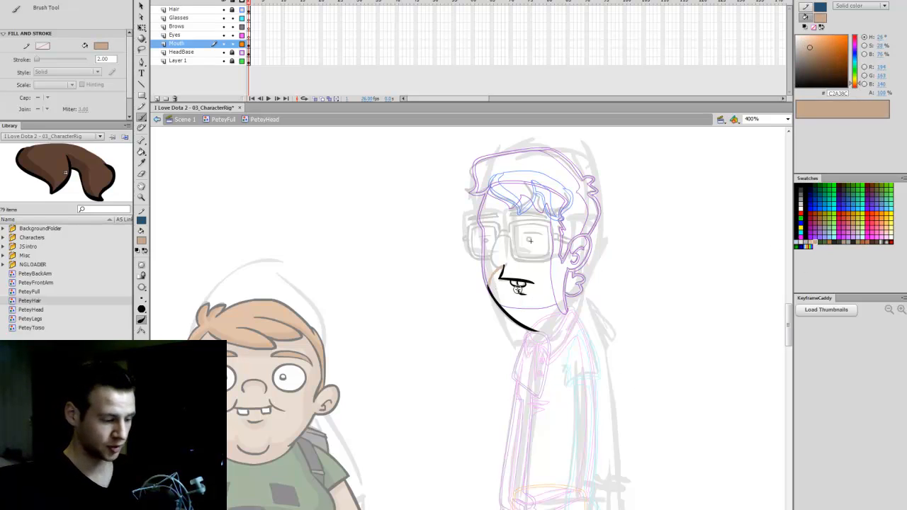
{"action": "key", "text": "k"}
{"action": "left_click_drag", "start_coordinate": [531, 296], "coordinate": [519, 300]}
{"action": "left_click", "coordinate": [524, 296]}
Trim and reshape the edge of the shadow beneath the lower lip
{"action": "key", "text": "e"}
{"action": "left_click_drag", "start_coordinate": [519, 301], "coordinate": [530, 305]}
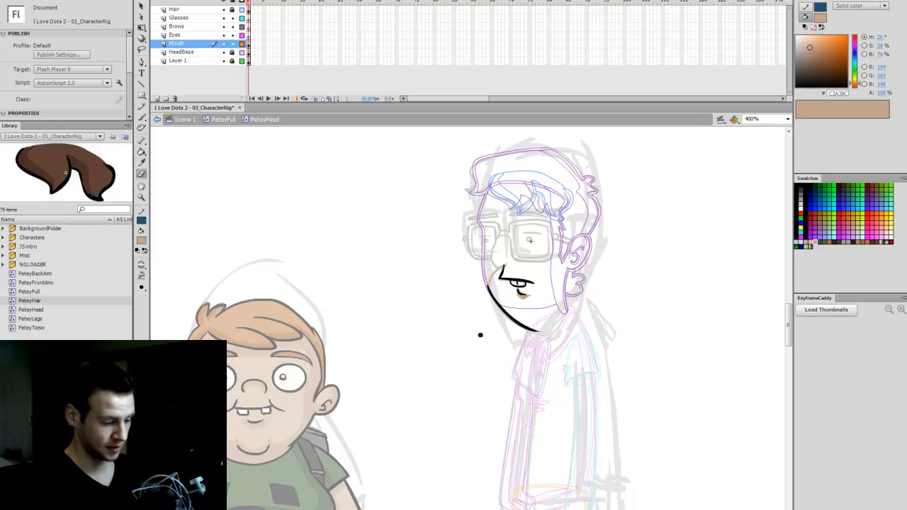
{"action": "key", "text": "ctrl+a"}
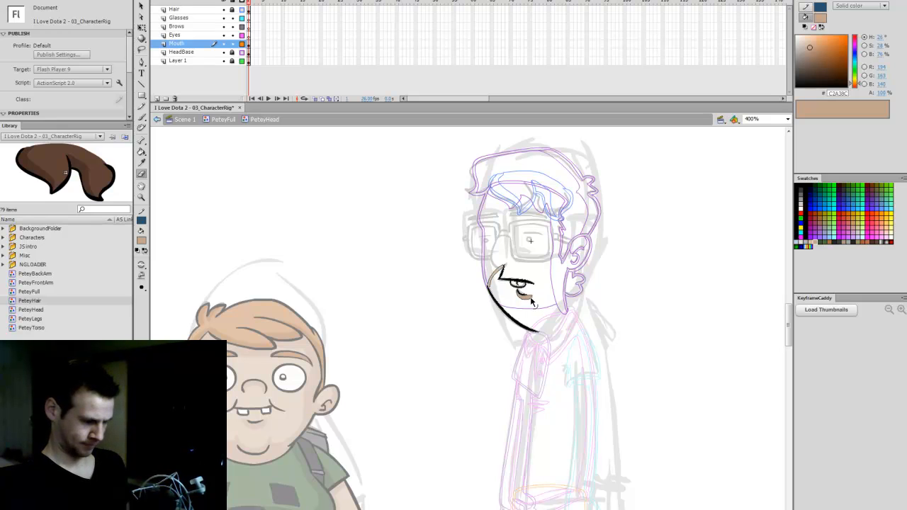
{"action": "left_click", "coordinate": [537, 299], "text": "ctrl"}
{"action": "key", "text": "q"}
Brush a D4BCA6 skin-tone edge around the rest of the mouth area down to the jaw and fill the enclosed patch
{"action": "key", "text": "b"}
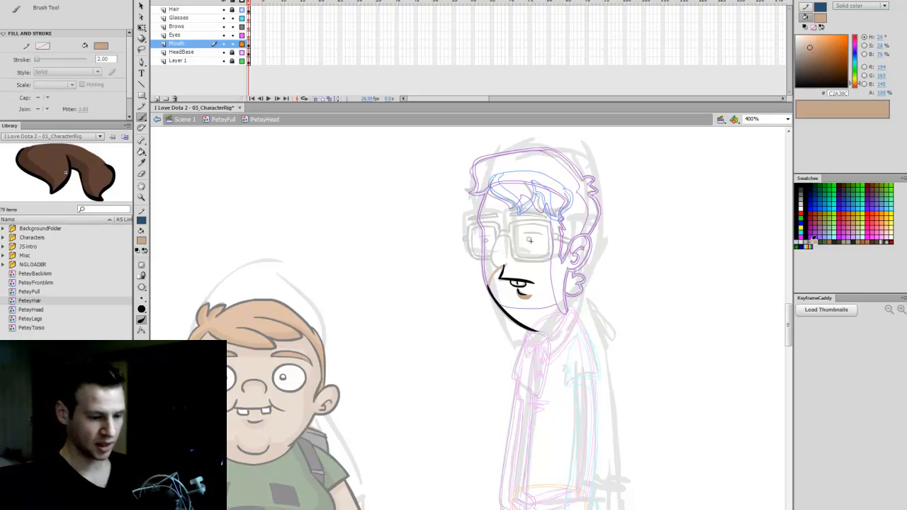
{"action": "left_click", "coordinate": [811, 243]}
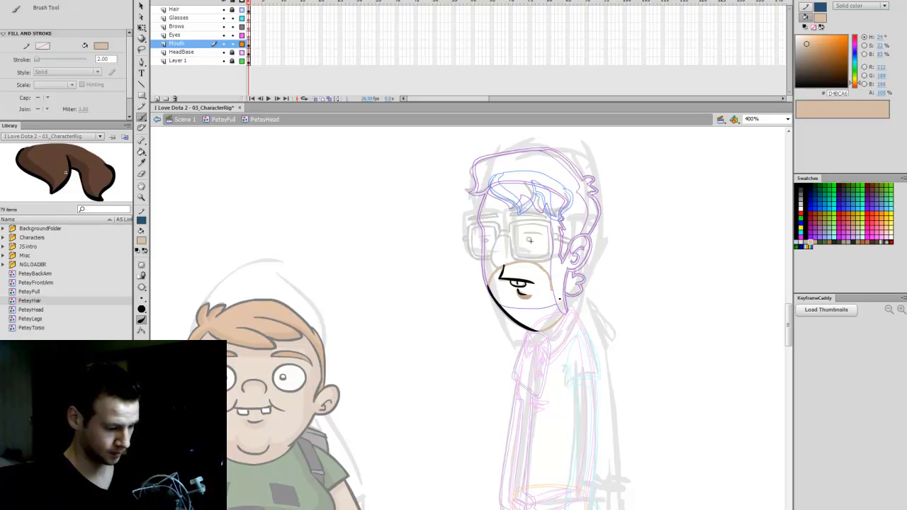
{"action": "key", "text": "k"}
{"action": "left_click", "coordinate": [550, 316]}
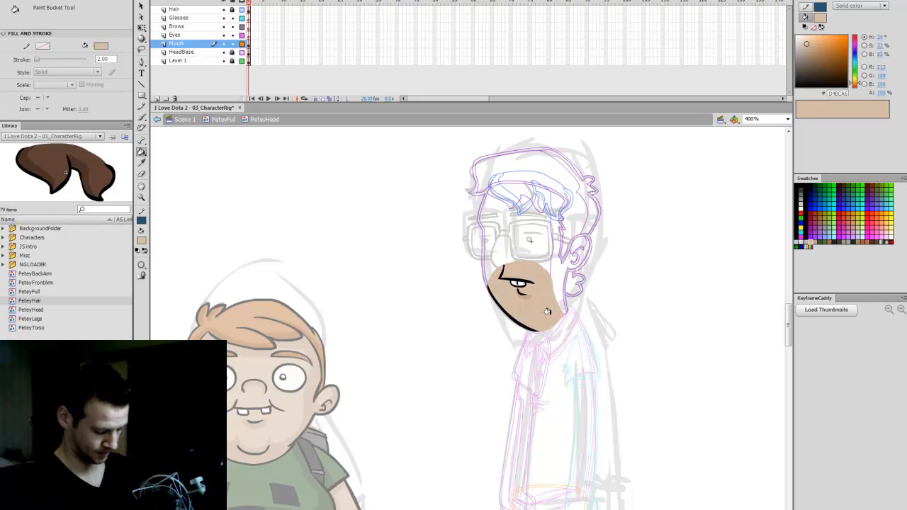
Fill the teeth with white (FFFFFF) and display the head base and hair layers in full colour
{"action": "left_click", "coordinate": [801, 207]}
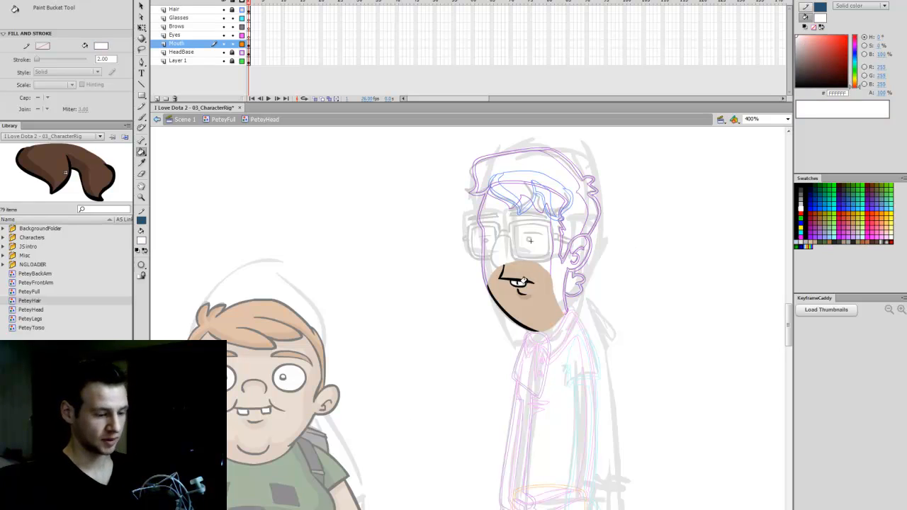
{"action": "left_click", "coordinate": [521, 282]}
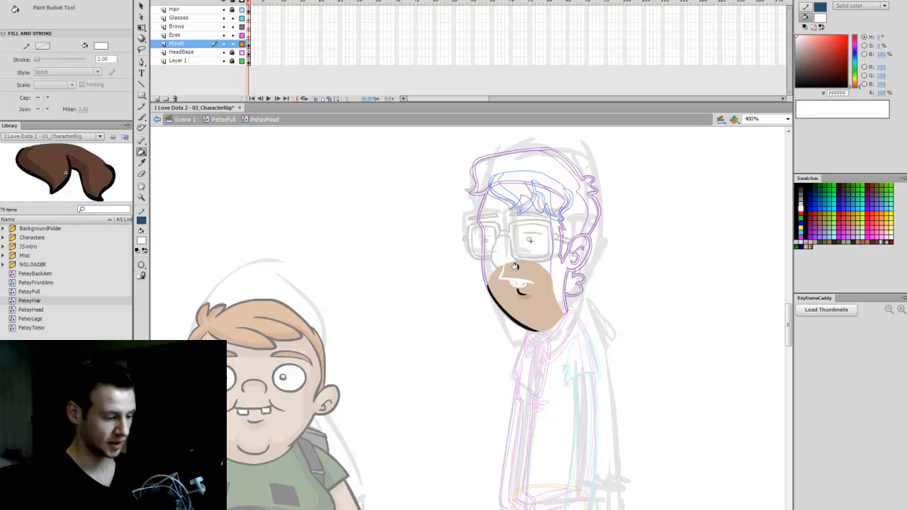
{"action": "left_click", "coordinate": [242, 52]}
{"action": "key", "text": "q"}
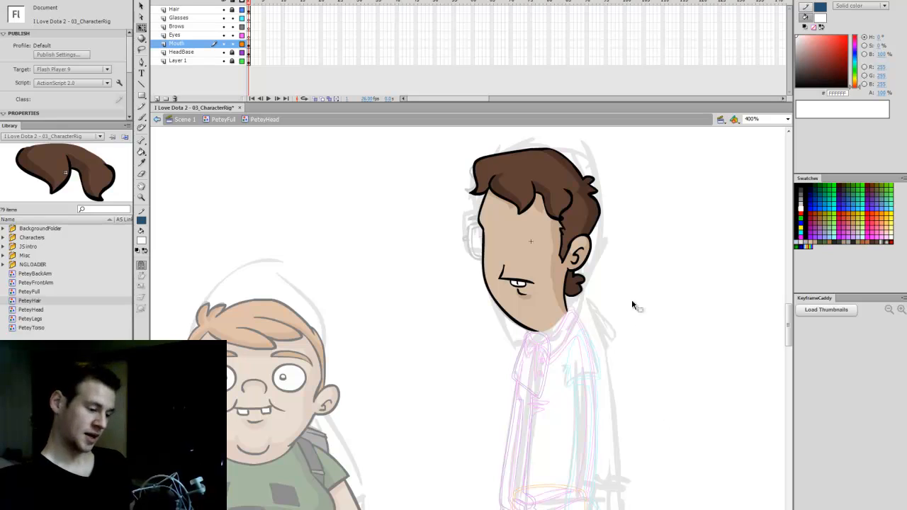
Convert all the artwork on the Mouth layer into a graphic symbol named PeteyMouth
{"action": "left_click", "coordinate": [249, 43]}
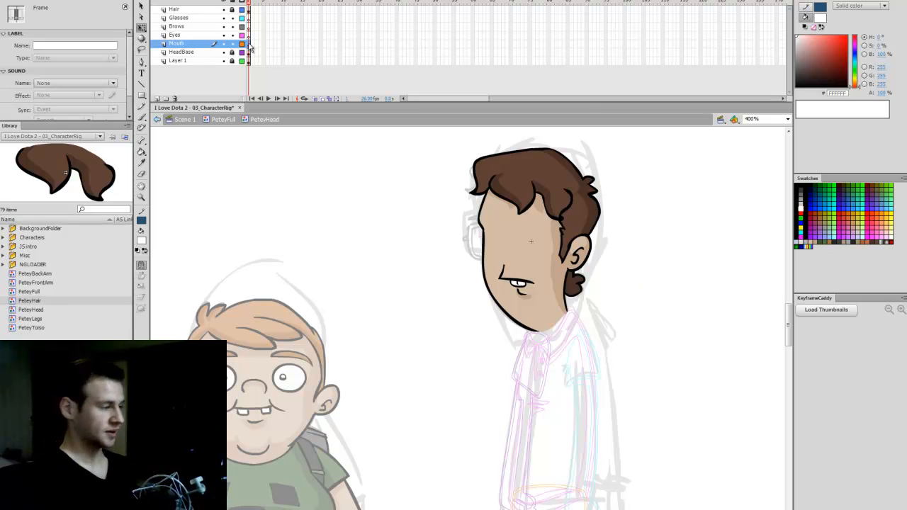
{"action": "key", "text": "F8"}
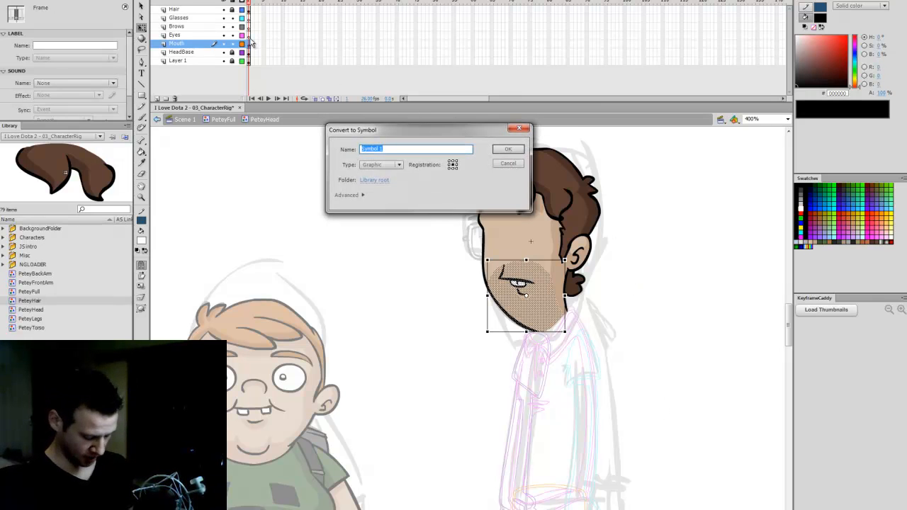
{"action": "type", "text": "PeteyMout"}
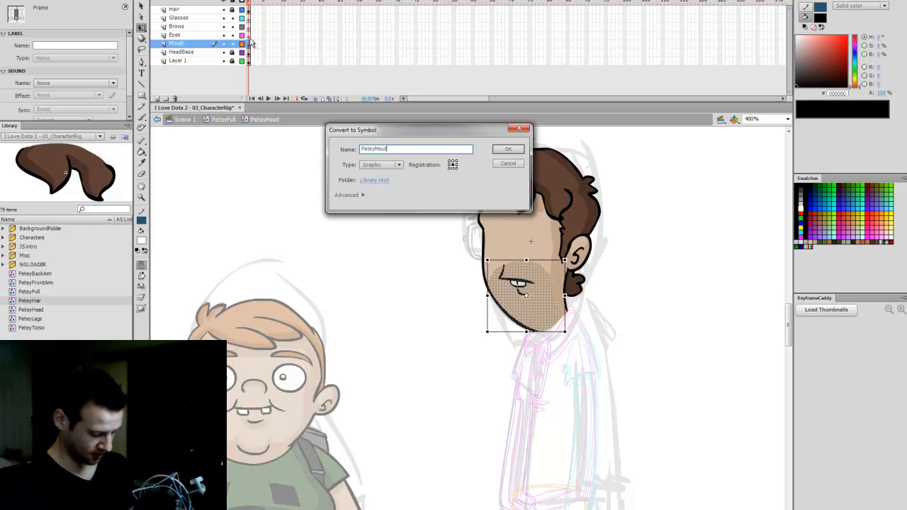
{"action": "type", "text": "h"}
{"action": "key", "text": "Return"}
{"action": "key", "text": "Escape"}
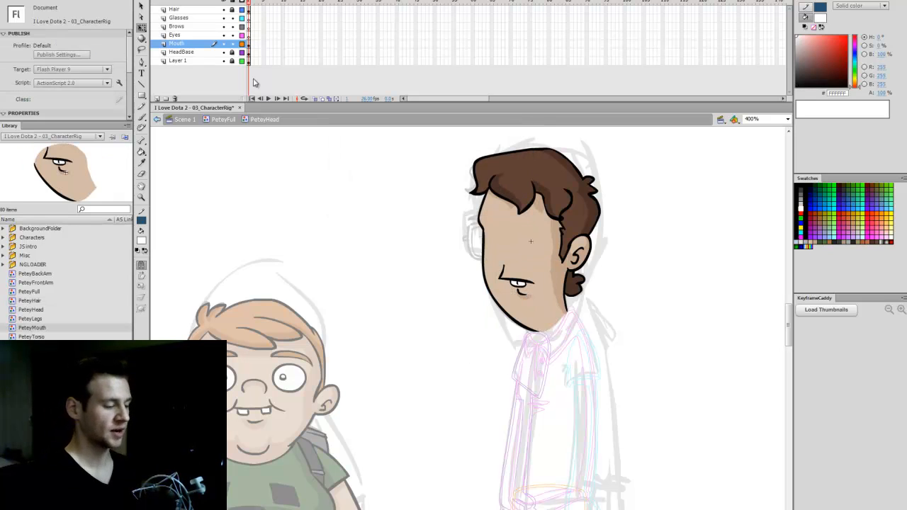
Show the Mouth layer as outlines and ink a round black outline for the near eye on the Eyes layer, redoing rough strokes
{"action": "left_click", "coordinate": [242, 46]}
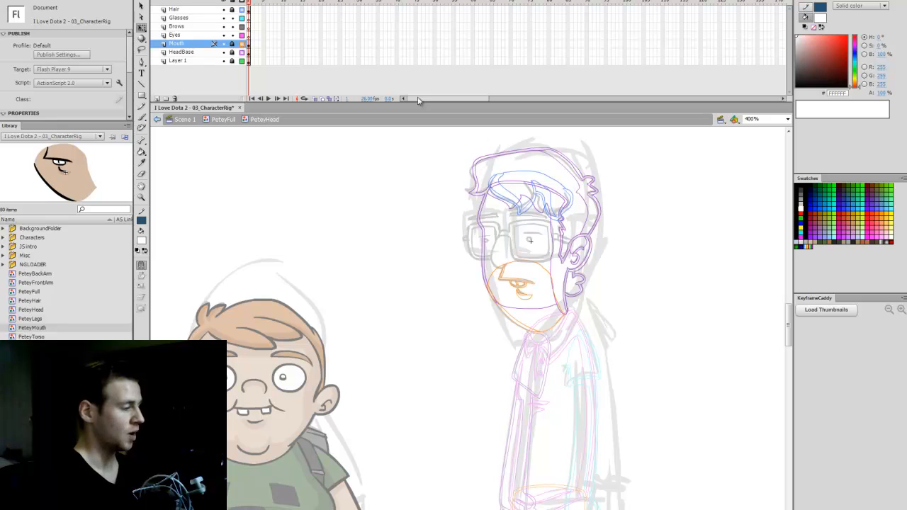
{"action": "key", "text": "b"}
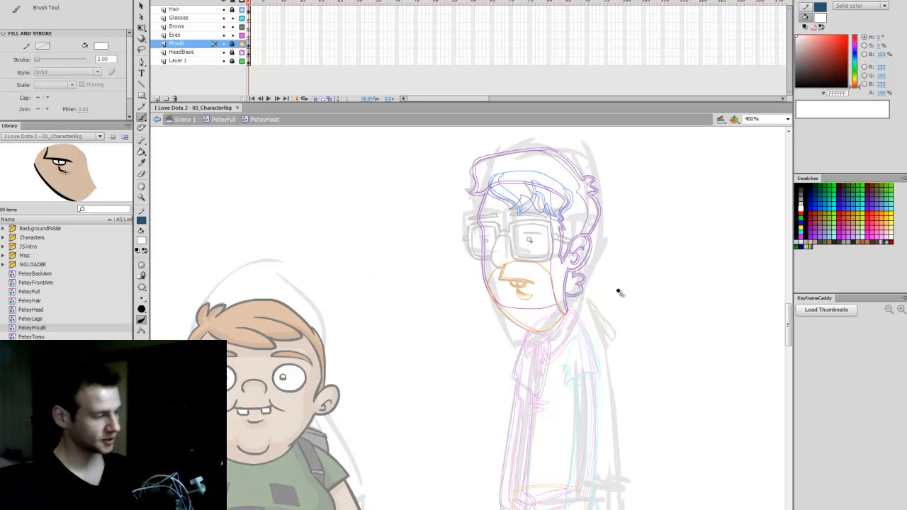
{"action": "left_click", "coordinate": [248, 35]}
{"action": "left_click", "coordinate": [801, 185]}
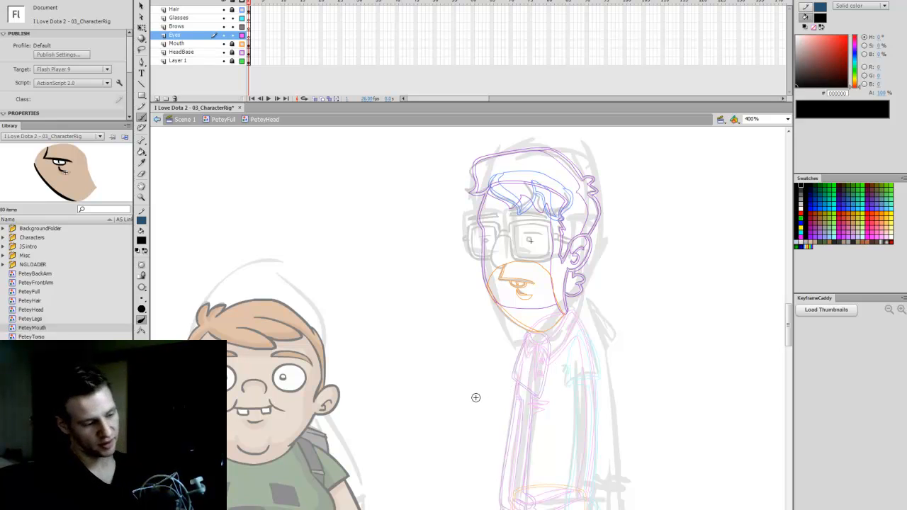
{"action": "mouse_move", "coordinate": [531, 241]}
{"action": "left_mouse_down"}
{"action": "mouse_move", "coordinate": [661, 240]}
{"action": "mouse_move", "coordinate": [550, 241]}
{"action": "left_mouse_up"}
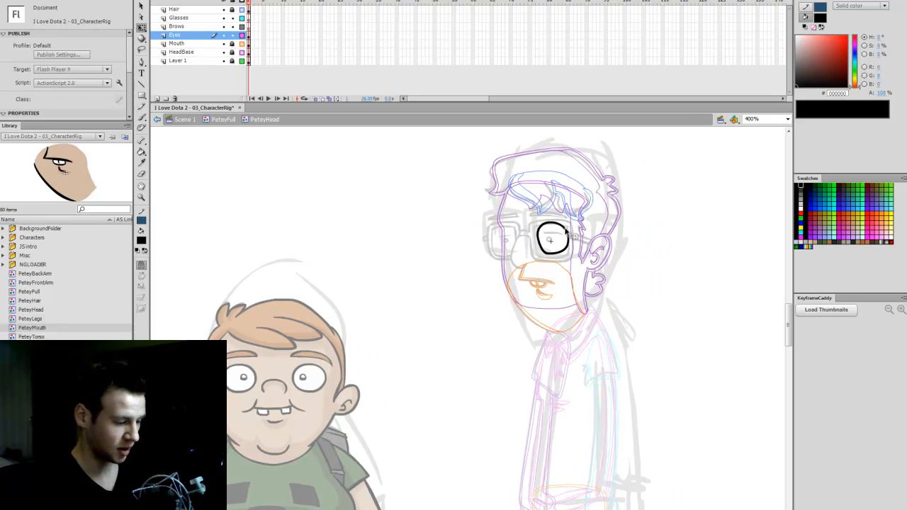
{"action": "key", "text": "ctrl+z"}
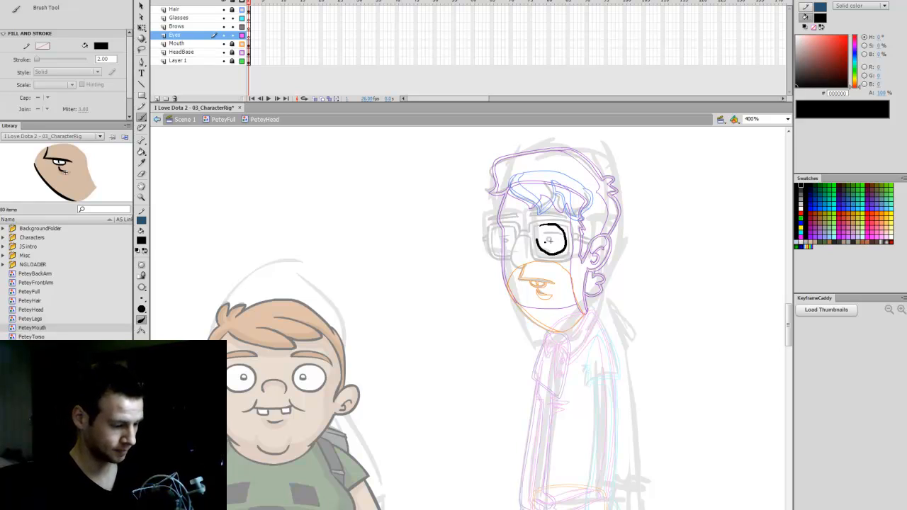
{"action": "key", "text": "ctrl+z"}
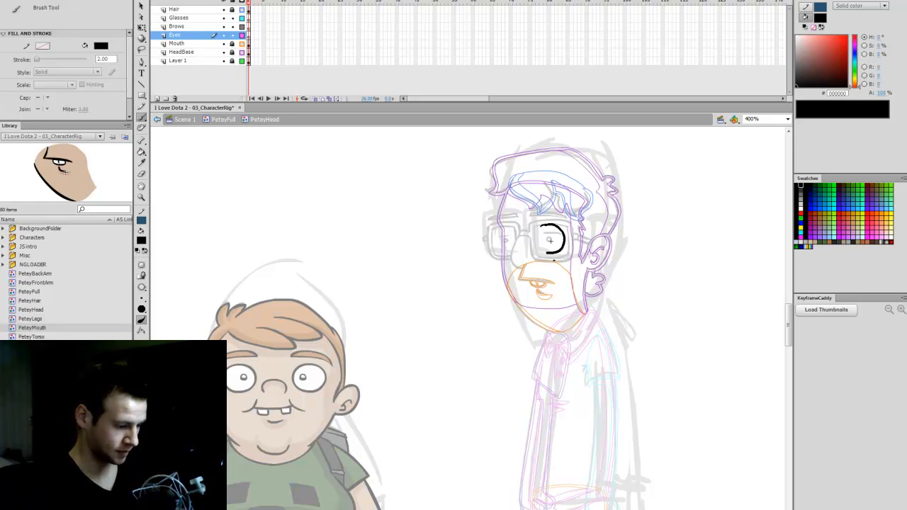
{"action": "mouse_move", "coordinate": [554, 261]}
{"action": "left_mouse_down"}
{"action": "mouse_move", "coordinate": [559, 223]}
{"action": "mouse_move", "coordinate": [560, 233]}
{"action": "mouse_move", "coordinate": [543, 226]}
{"action": "left_mouse_up"}
{"action": "key", "text": "ctrl+z"}
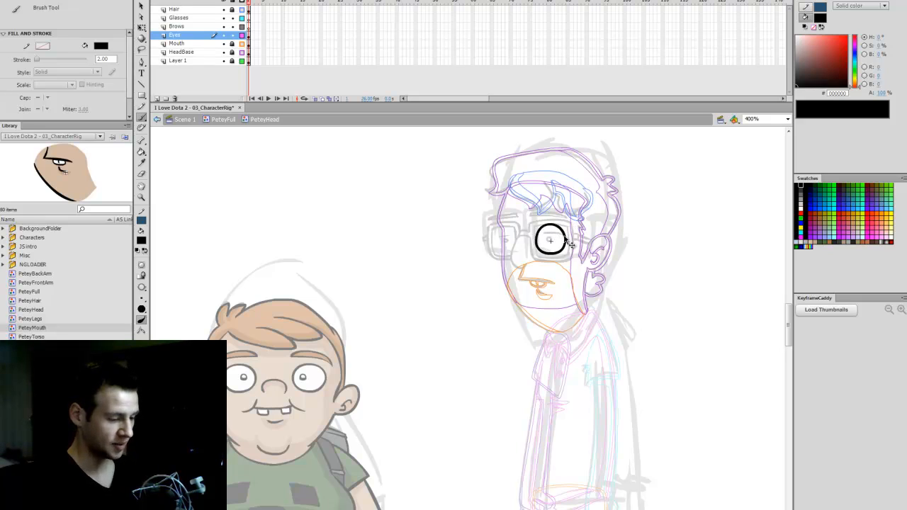
Try using a narrowed copy of the near eye's outline as the far eye, and delete the copy
{"action": "left_click", "coordinate": [565, 240], "text": "ctrl"}
{"action": "key", "text": "ctrl+c"}
{"action": "key", "text": "ctrl+v"}
{"action": "key", "text": "q"}
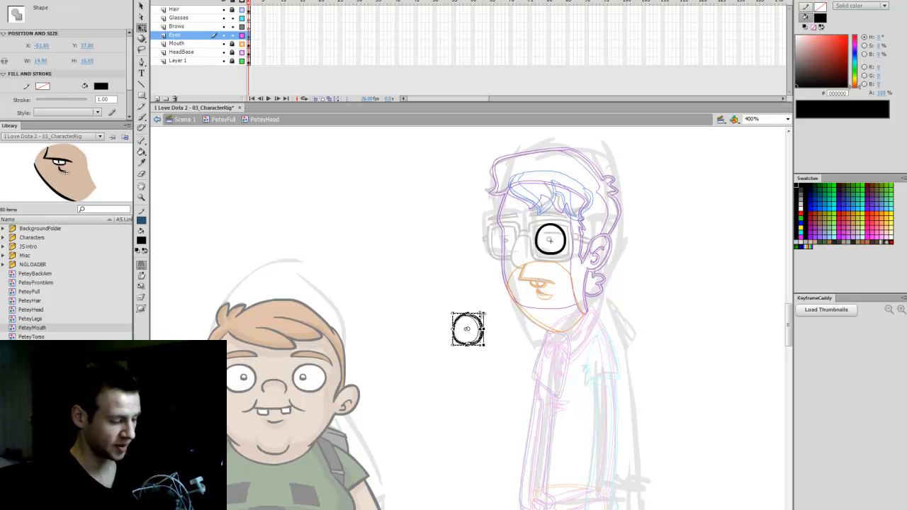
{"action": "mouse_move", "coordinate": [483, 315]}
{"action": "left_mouse_down"}
{"action": "mouse_move", "coordinate": [476, 319]}
{"action": "mouse_move", "coordinate": [520, 232]}
{"action": "left_mouse_up"}
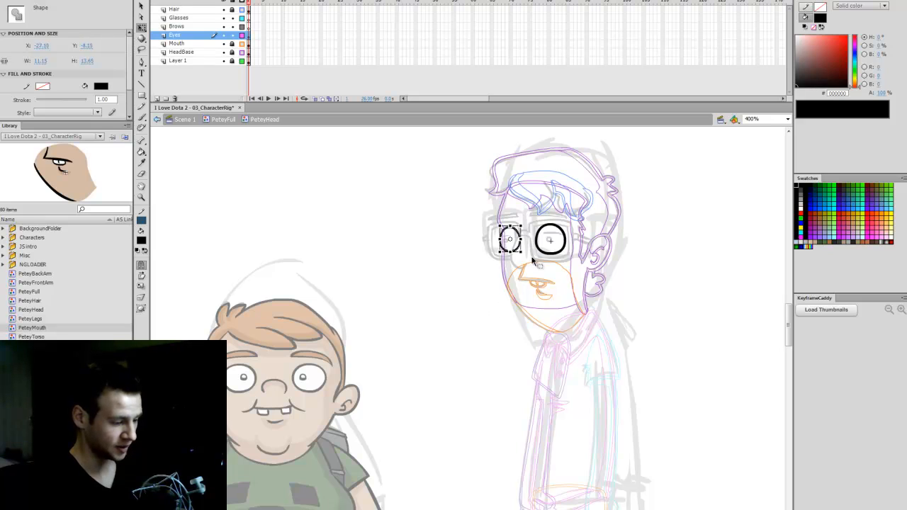
{"action": "left_click", "coordinate": [532, 273]}
{"action": "left_click", "coordinate": [519, 243]}
{"action": "key", "text": "Delete"}
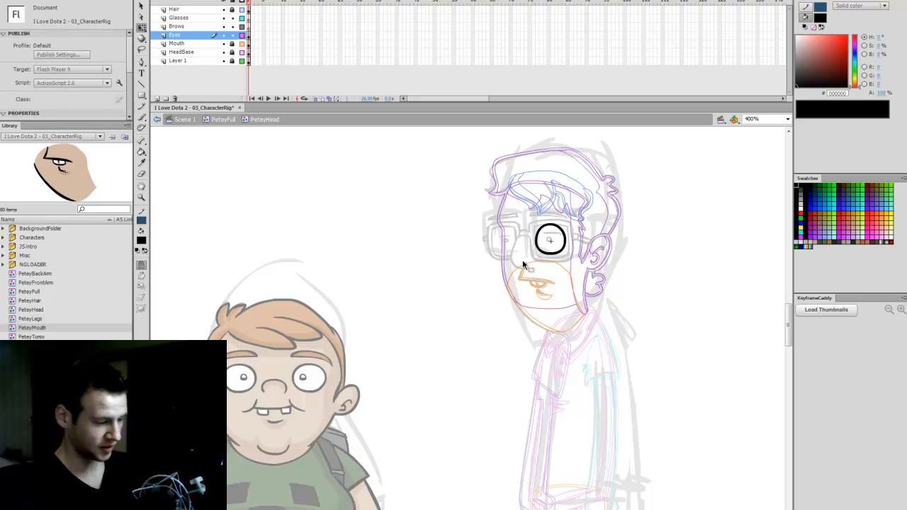
Ink a narrow oval black outline for the far eye over the sketch, undoing stray strokes
{"action": "key", "text": "b"}
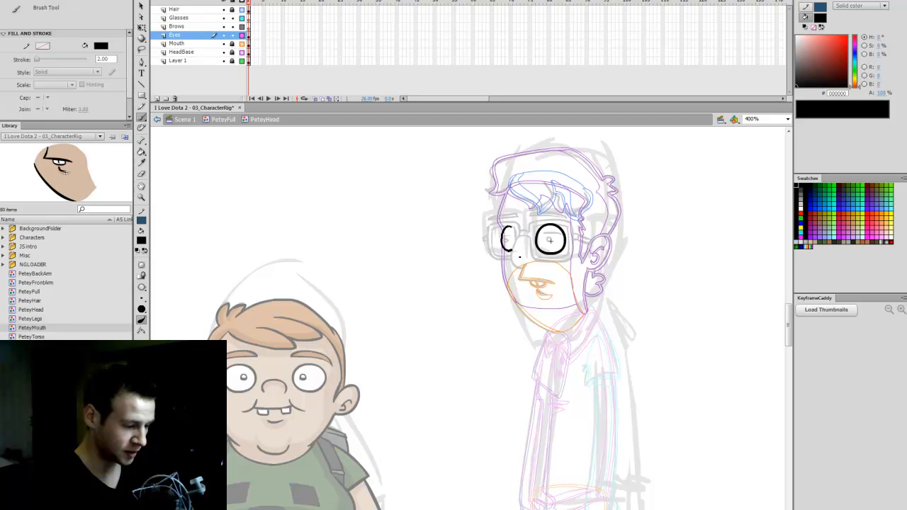
{"action": "mouse_move", "coordinate": [520, 257]}
{"action": "left_mouse_down"}
{"action": "mouse_move", "coordinate": [516, 234]}
{"action": "mouse_move", "coordinate": [509, 248]}
{"action": "mouse_move", "coordinate": [519, 262]}
{"action": "mouse_move", "coordinate": [526, 241]}
{"action": "mouse_move", "coordinate": [512, 227]}
{"action": "mouse_move", "coordinate": [514, 256]}
{"action": "mouse_move", "coordinate": [527, 247]}
{"action": "mouse_move", "coordinate": [524, 234]}
{"action": "mouse_move", "coordinate": [512, 255]}
{"action": "mouse_move", "coordinate": [506, 248]}
{"action": "mouse_move", "coordinate": [522, 236]}
{"action": "mouse_move", "coordinate": [506, 235]}
{"action": "mouse_move", "coordinate": [512, 253]}
{"action": "mouse_move", "coordinate": [555, 177]}
{"action": "left_mouse_up"}
{"action": "key", "text": "ctrl+z"}
{"action": "key", "text": "ctrl+z"}
{"action": "key", "text": "ctrl+z"}
{"action": "key", "text": "ctrl+z"}
Nudge the far eye's outline in small increments until it lines up with the near eye
{"action": "left_click", "coordinate": [522, 238], "text": "ctrl"}
{"action": "key", "text": "q"}
{"action": "key", "text": "Up"}
{"action": "key", "text": "Up"}
{"action": "key", "text": "Up"}
{"action": "key", "text": "Up"}
{"action": "left_click", "coordinate": [650, 253]}
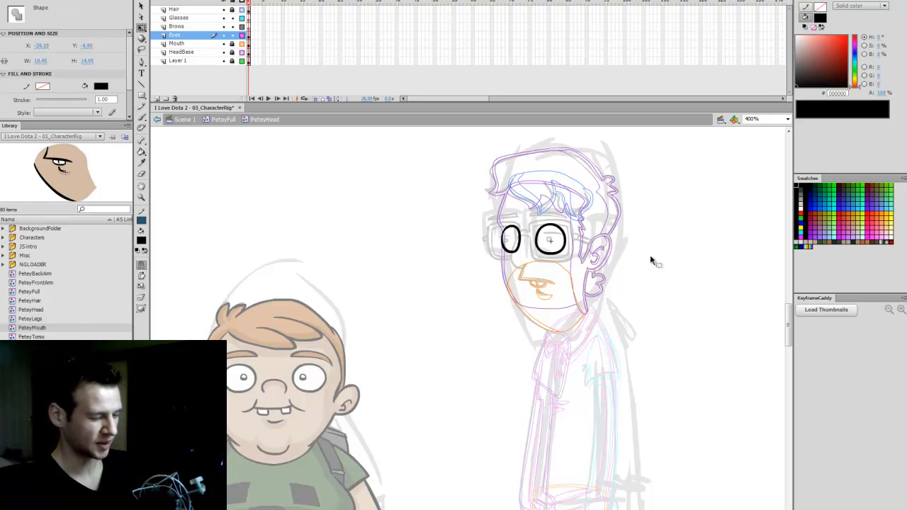
{"action": "left_click_drag", "start_coordinate": [532, 211], "coordinate": [499, 260]}
{"action": "left_click", "coordinate": [644, 236]}
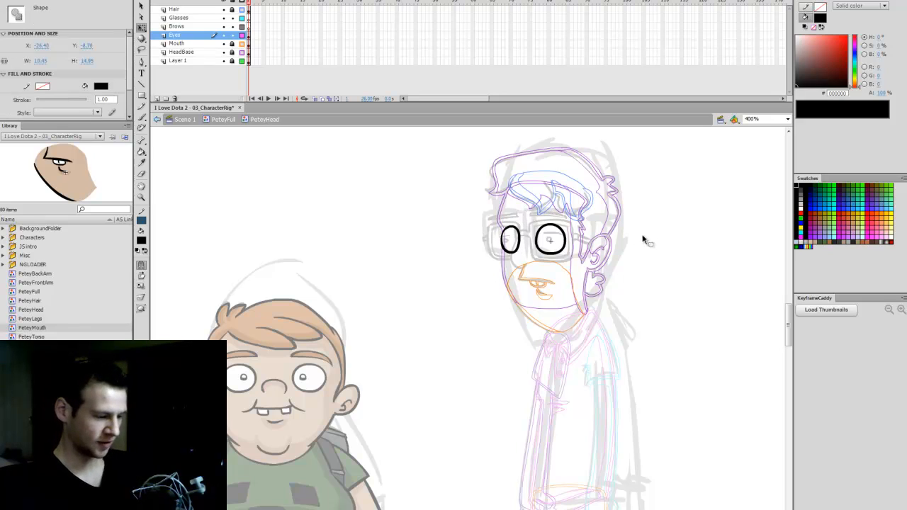
{"action": "left_click_drag", "start_coordinate": [534, 212], "coordinate": [499, 273]}
{"action": "left_click", "coordinate": [609, 275]}
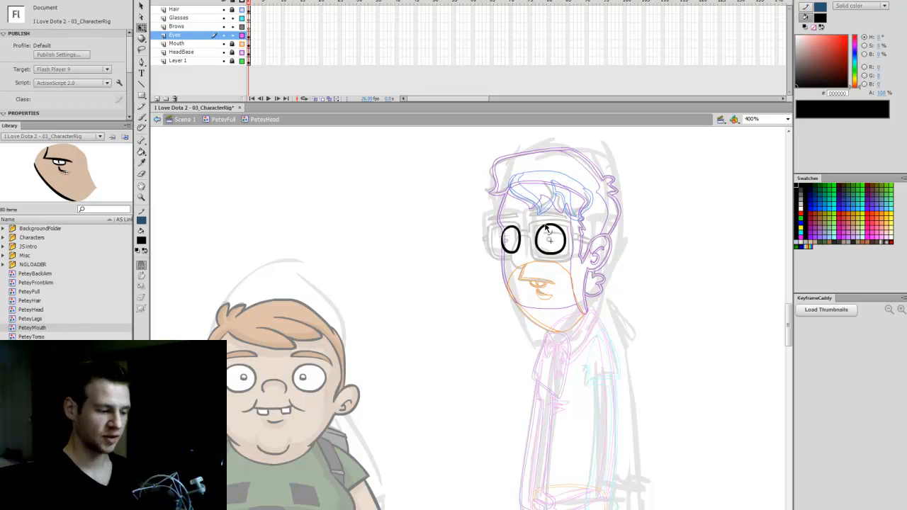
{"action": "key", "text": "Right"}
{"action": "left_click_drag", "start_coordinate": [529, 275], "coordinate": [468, 297]}
{"action": "key", "text": "Down"}
Convert both eye outlines together into a graphic symbol named Eyes
{"action": "left_click", "coordinate": [615, 211]}
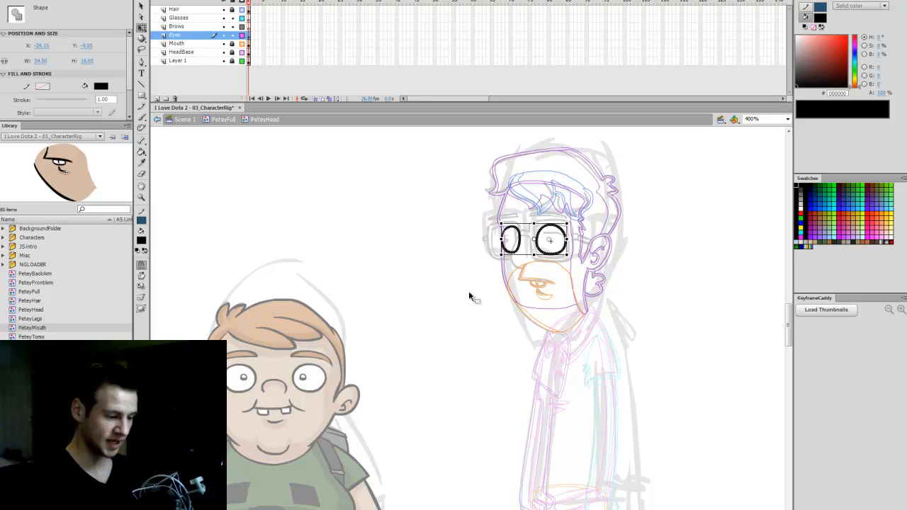
{"action": "key", "text": "F8"}
{"action": "type", "text": "Eyes"}
{"action": "key", "text": "Return"}
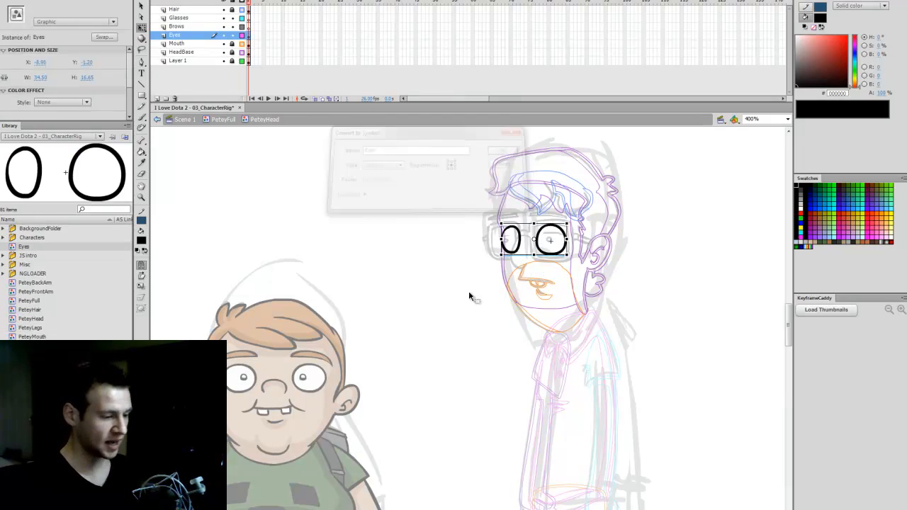
Open the Eyes symbol for editing and fill both eyes with white (FFFFFF)
{"action": "double_click", "coordinate": [565, 235]}
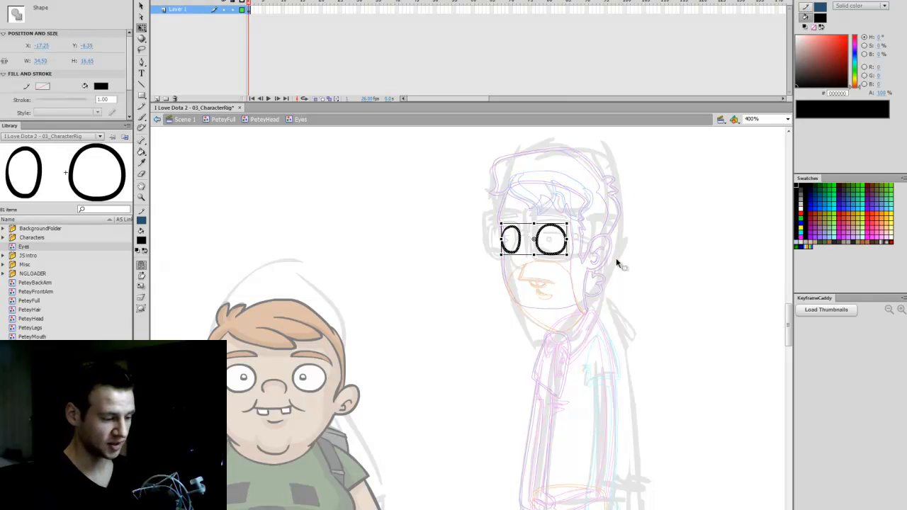
{"action": "left_click", "coordinate": [617, 261]}
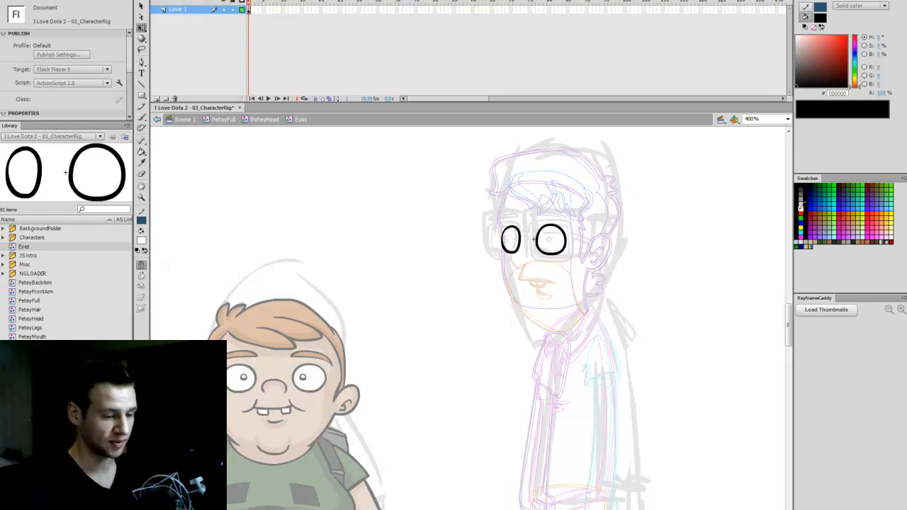
{"action": "left_click", "coordinate": [802, 205]}
{"action": "key", "text": "k"}
{"action": "left_click", "coordinate": [510, 239]}
{"action": "left_click", "coordinate": [550, 240]}
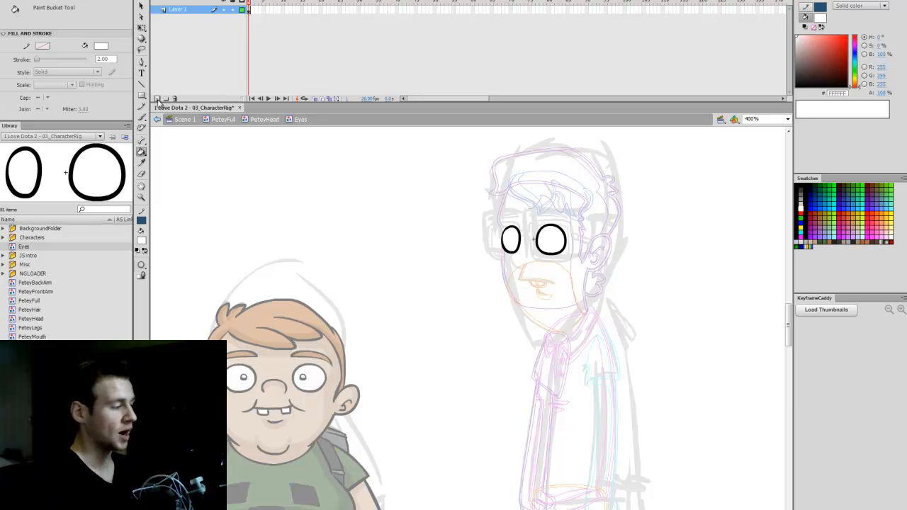
Ink a curved black nose line on a new layer inside the Eyes symbol, with the eyes layer shown as outlines
{"action": "left_click", "coordinate": [157, 100]}
{"action": "left_click", "coordinate": [799, 187]}
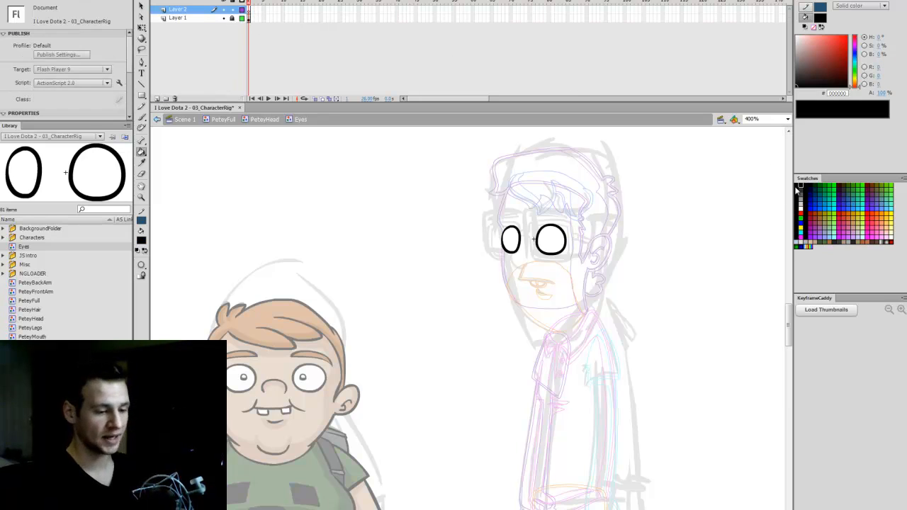
{"action": "key", "text": "b"}
{"action": "left_click", "coordinate": [241, 18]}
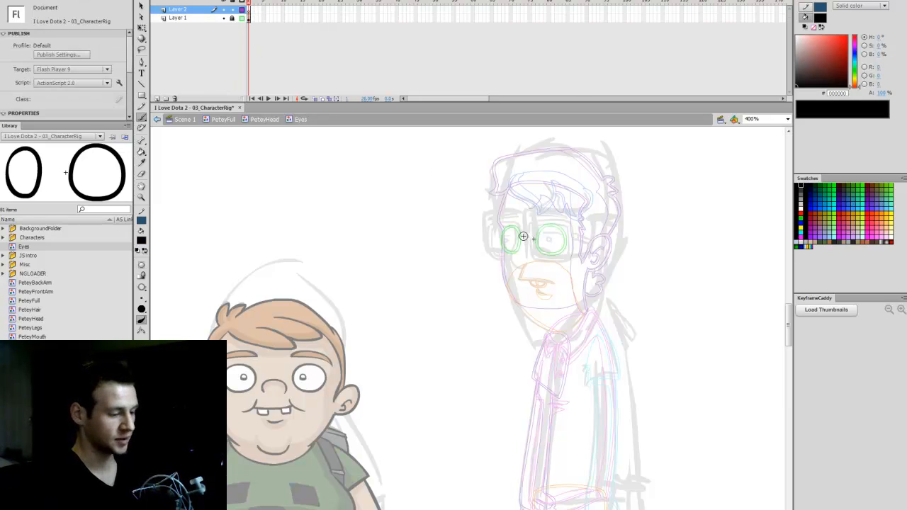
{"action": "left_click_drag", "start_coordinate": [524, 273], "coordinate": [526, 266]}
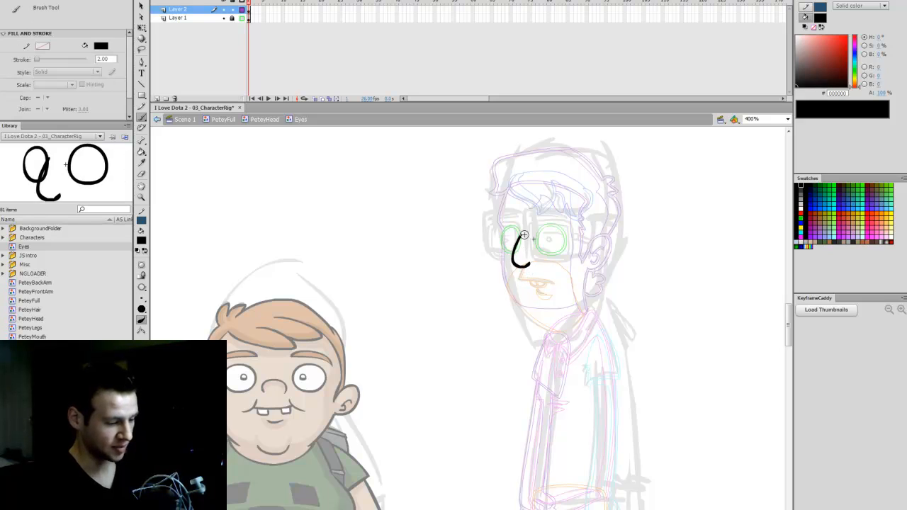
Shade the nose tip with C2A38C, fill the rest with skin tone D4BCA6, show the eyes in full colour and return to the head symbol
{"action": "left_click", "coordinate": [818, 238]}
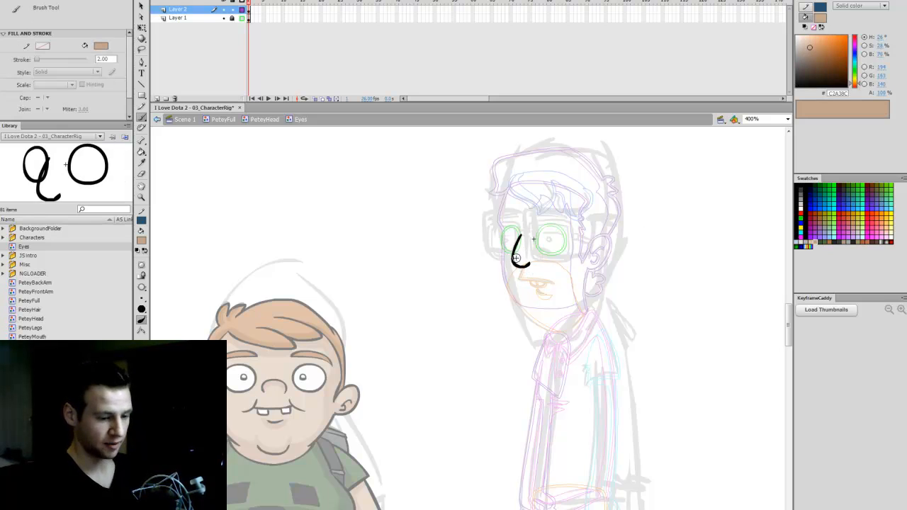
{"action": "left_click_drag", "start_coordinate": [529, 263], "coordinate": [516, 260]}
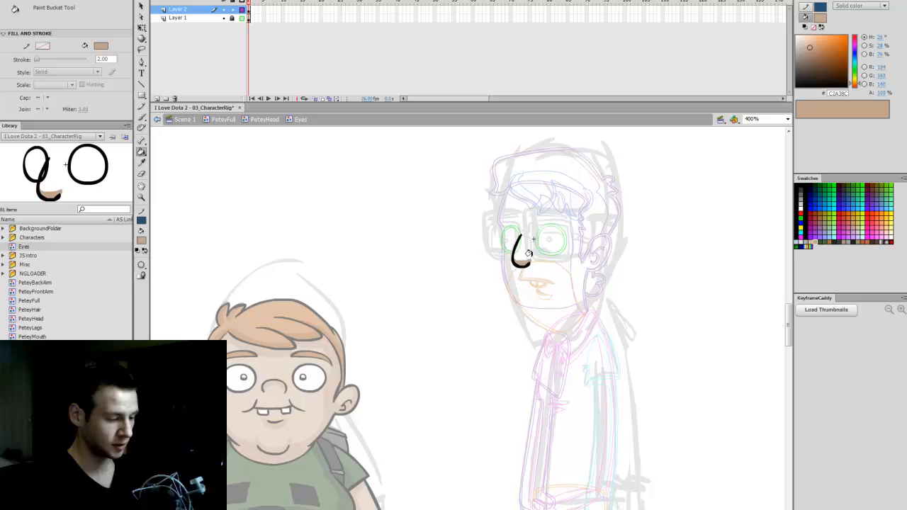
{"action": "left_click", "coordinate": [812, 242]}
{"action": "key", "text": "k"}
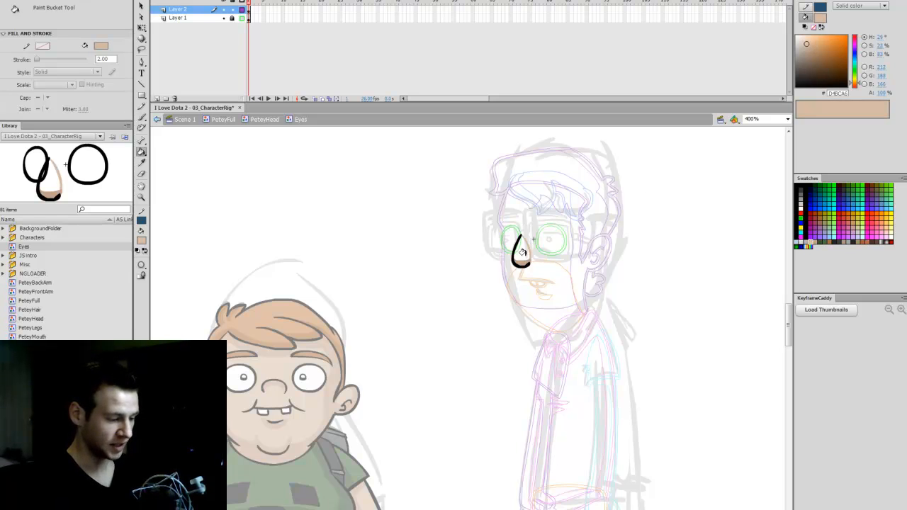
{"action": "left_click", "coordinate": [521, 252]}
{"action": "left_click", "coordinate": [243, 22]}
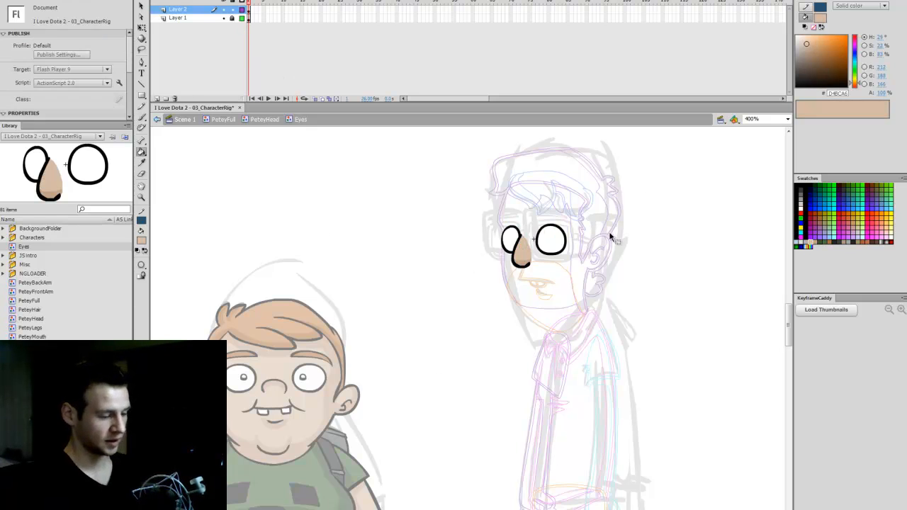
{"action": "key", "text": "q"}
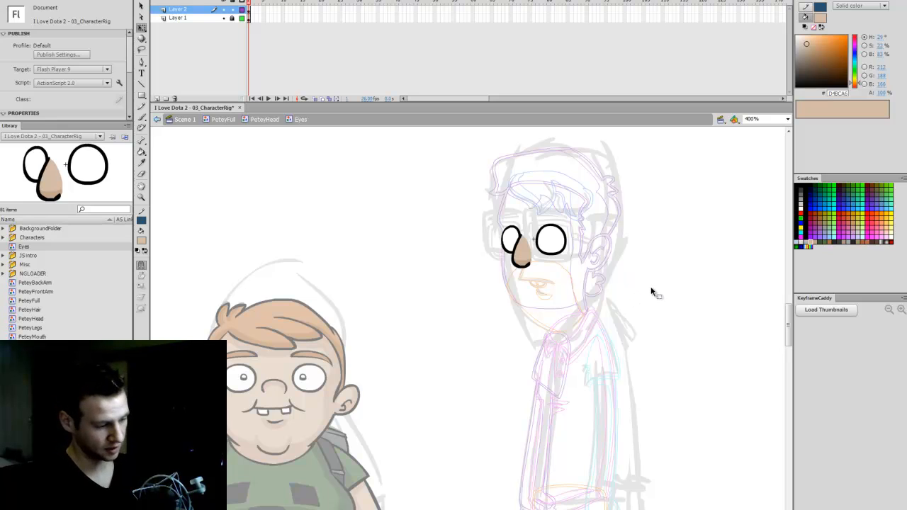
{"action": "double_click", "coordinate": [653, 292]}
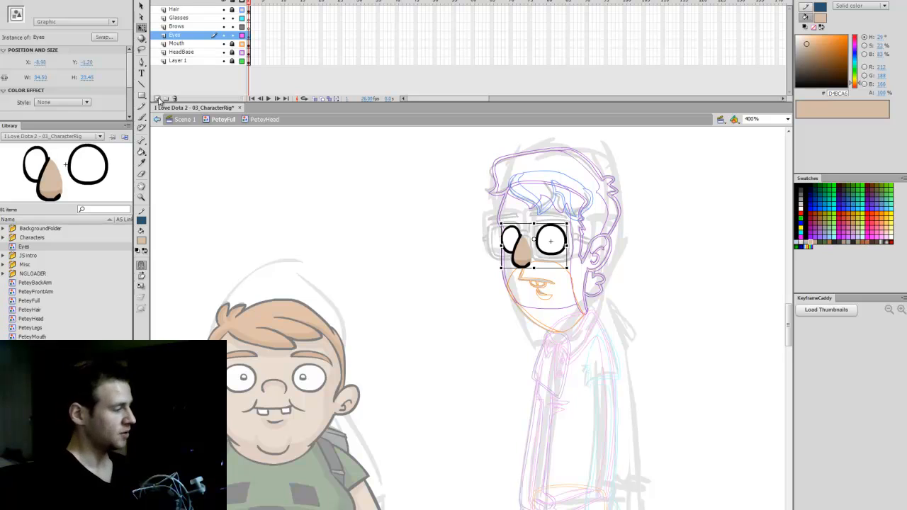
Add a layer named Pupils directly above the Eyes layer and save the document
{"action": "left_click", "coordinate": [156, 100]}
{"action": "double_click", "coordinate": [188, 35]}
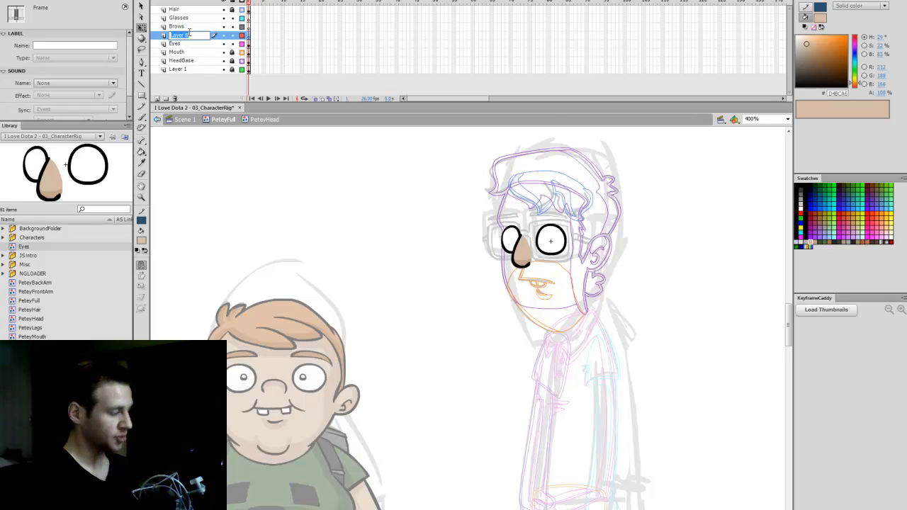
{"action": "type", "text": "Pupils"}
{"action": "key", "text": "Return"}
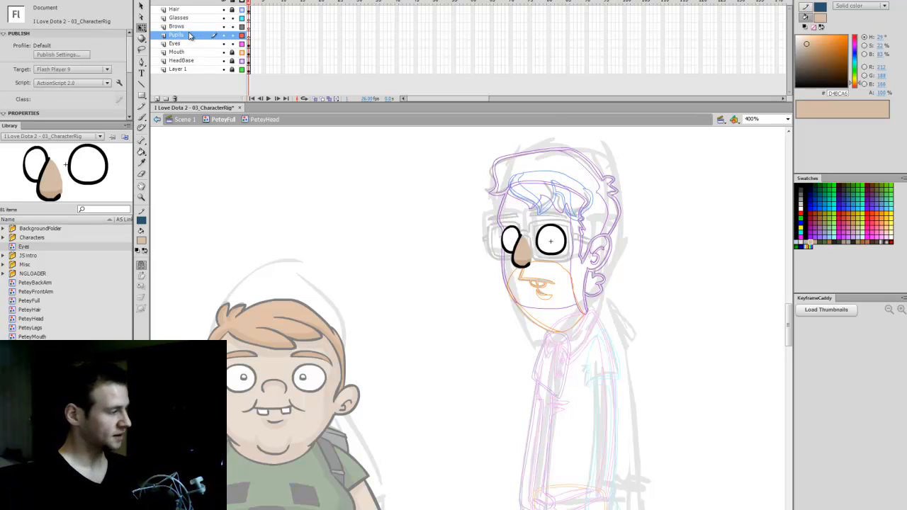
{"action": "key", "text": "ctrl+s"}
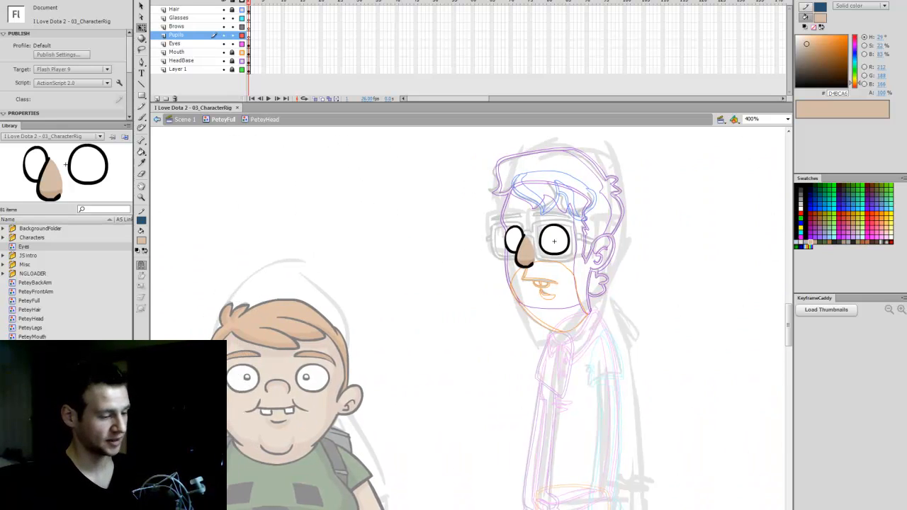
Set up the Brush tool with a black (000000) fill
{"action": "left_click_drag", "start_coordinate": [513, 440], "coordinate": [523, 440]}
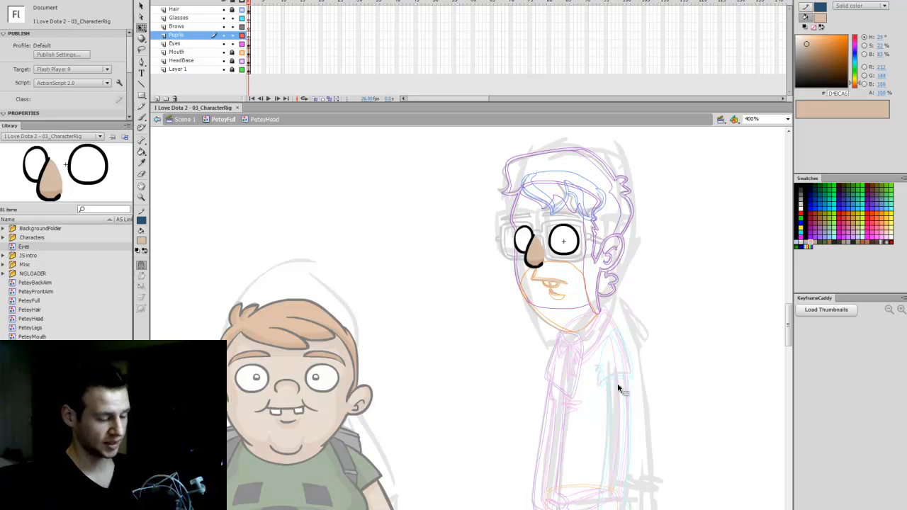
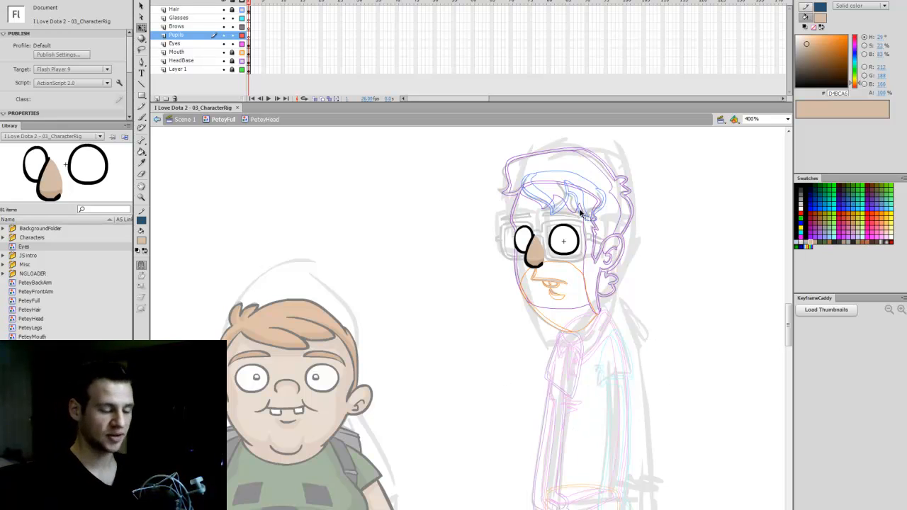
{"action": "left_click_drag", "start_coordinate": [673, 389], "coordinate": [652, 389]}
{"action": "key", "text": "b"}
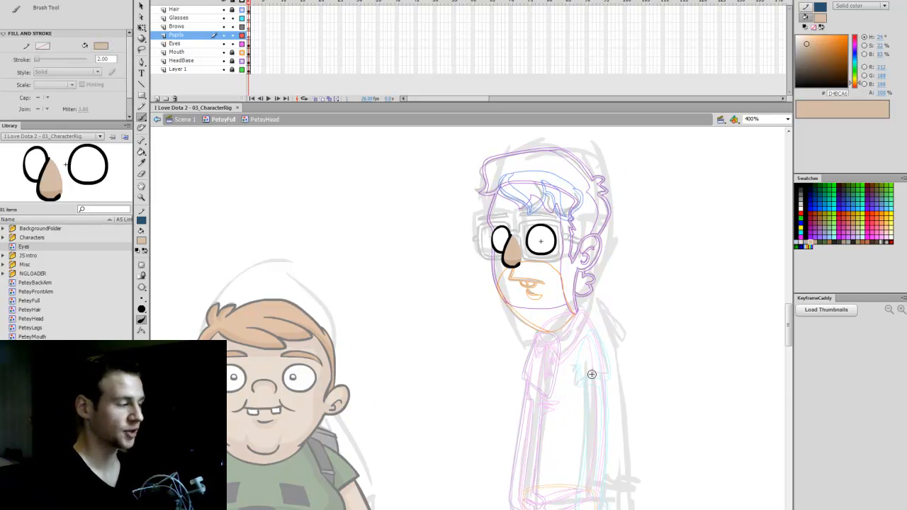
{"action": "left_click", "coordinate": [800, 186]}
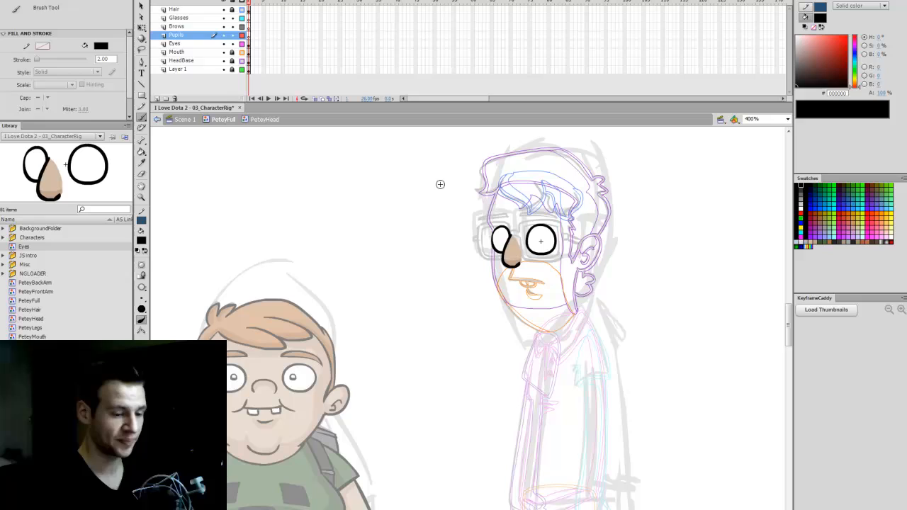
{"action": "left_click", "coordinate": [249, 36]}
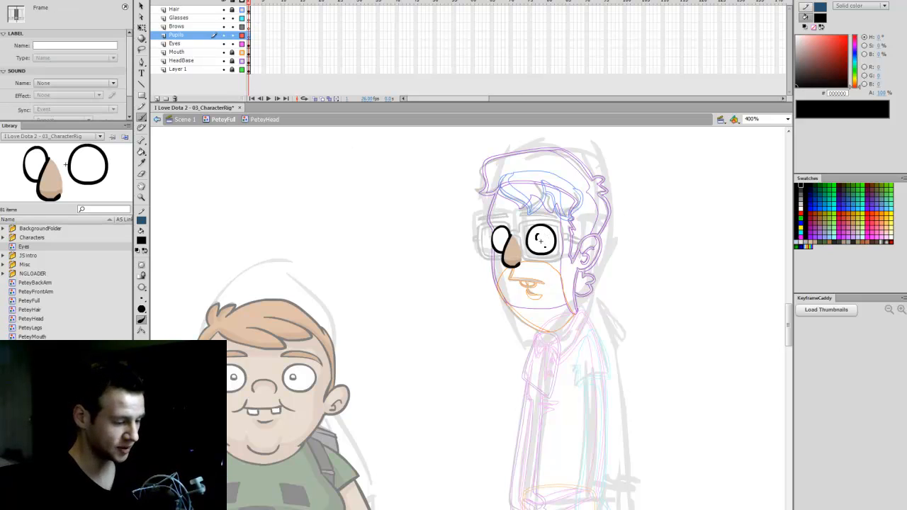
{"action": "left_click_drag", "start_coordinate": [402, 213], "coordinate": [395, 212]}
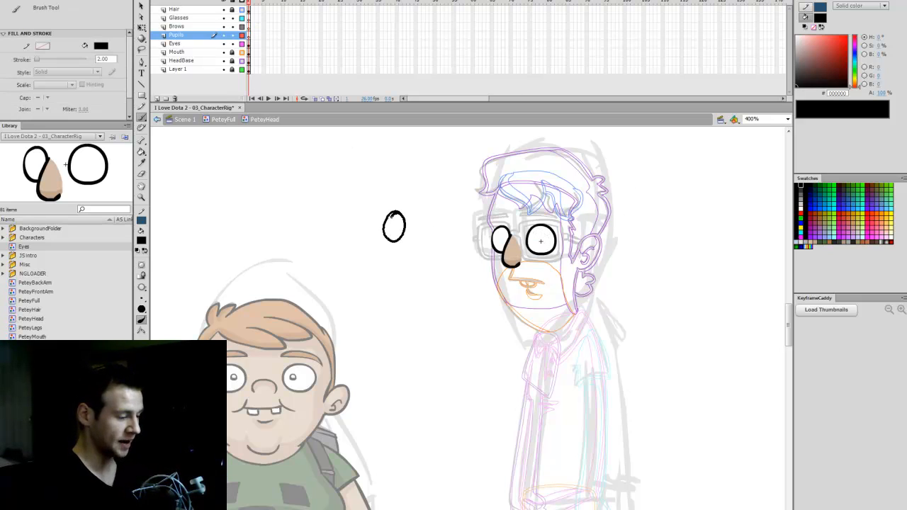
{"action": "key", "text": "k"}
{"action": "left_click", "coordinate": [393, 231]}
{"action": "key", "text": "v"}
{"action": "key", "text": "ctrl+a"}
{"action": "key", "text": "Delete"}
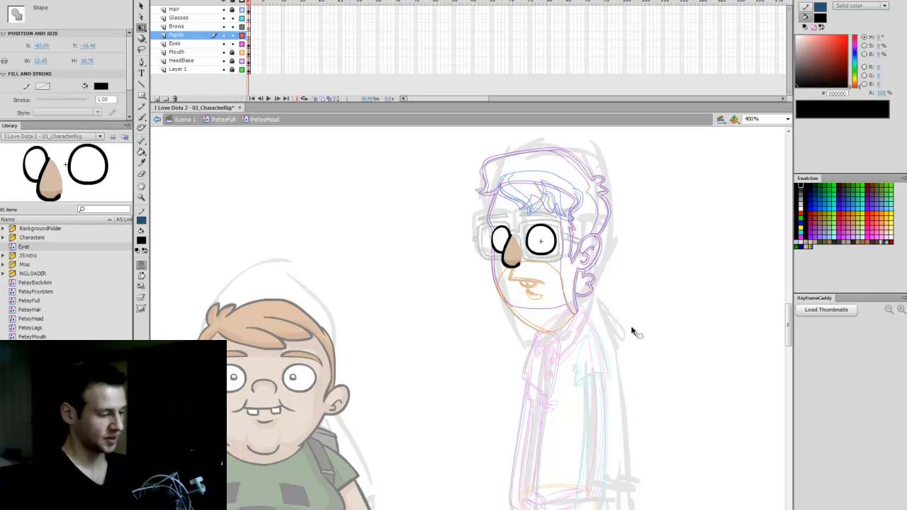
{"action": "key", "text": "b"}
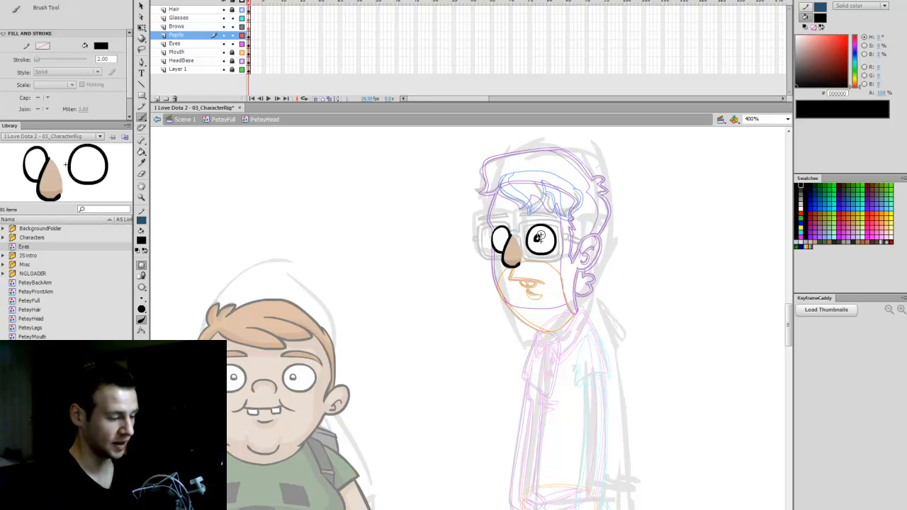
{"action": "left_click", "coordinate": [537, 240]}
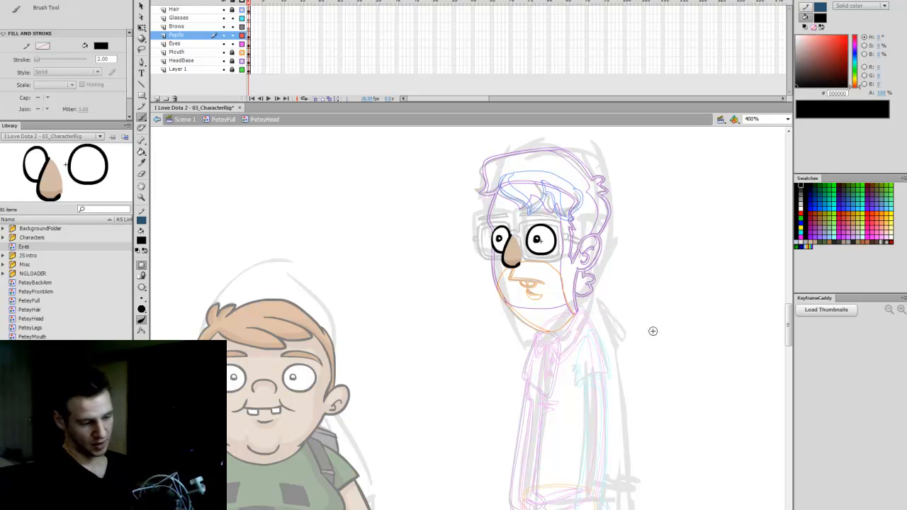
{"action": "key", "text": "v"}
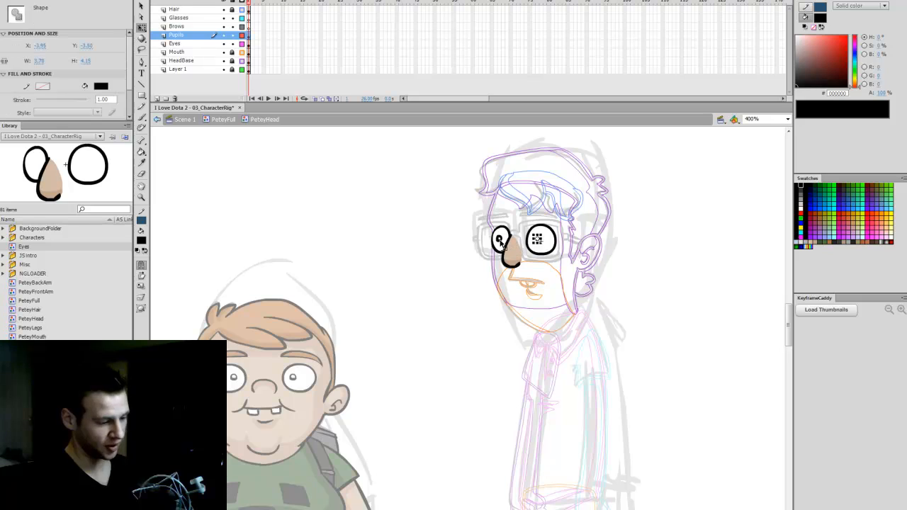
{"action": "key", "text": "ctrl+z"}
{"action": "key", "text": "ctrl+z"}
Ink a small round black pupil in each eye on the Pupils layer and fill the pupils with black
{"action": "key", "text": "b"}
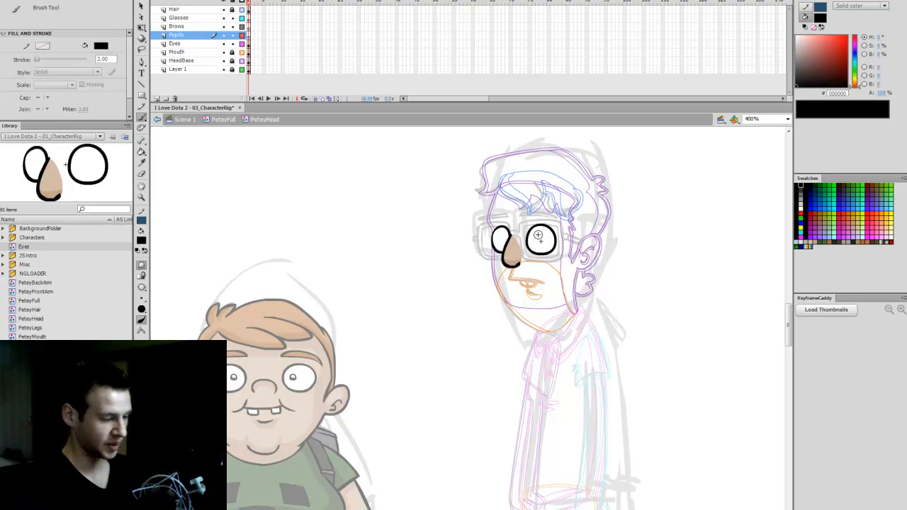
{"action": "key", "text": "k"}
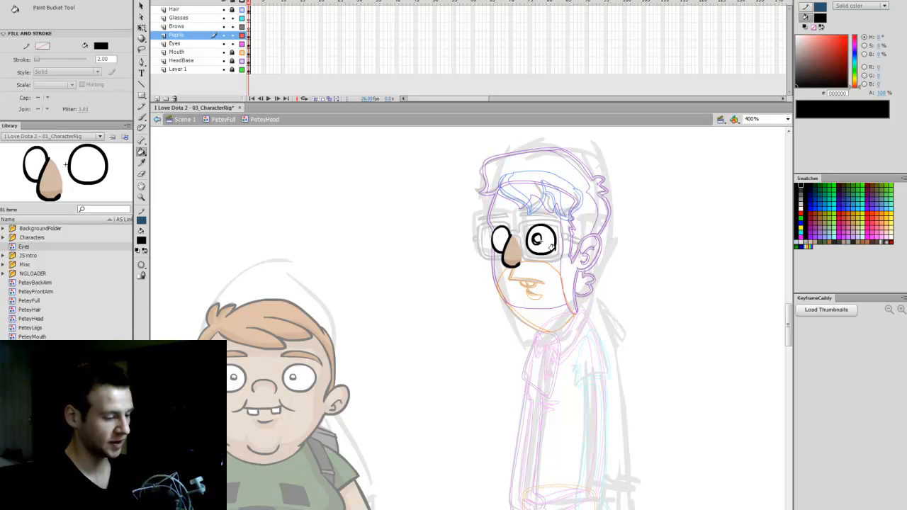
{"action": "left_click", "coordinate": [537, 241]}
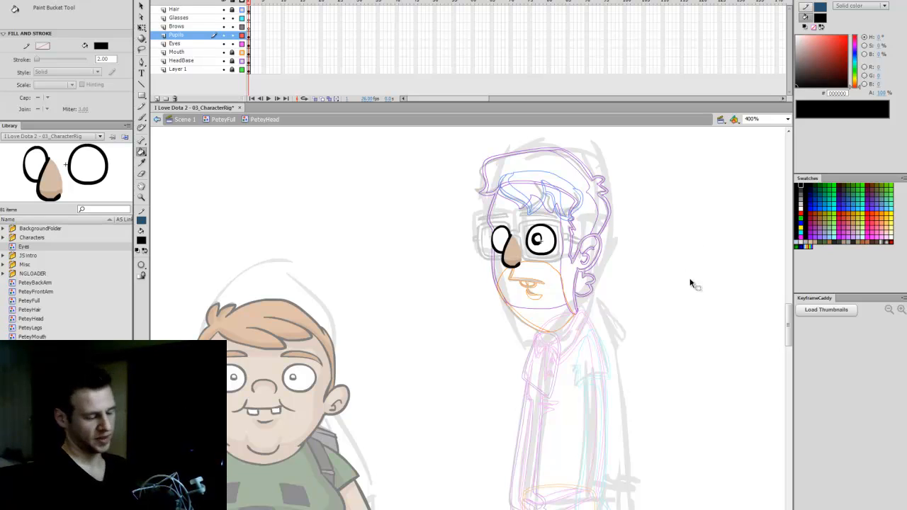
Convert both pupils together into a graphic symbol named PeteyPupils
{"action": "key", "text": "ctrl+a"}
{"action": "key", "text": "q"}
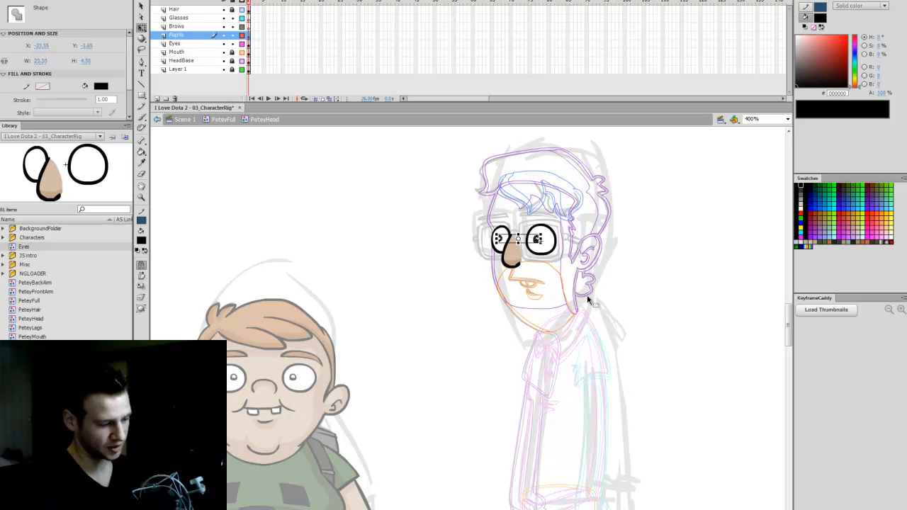
{"action": "key", "text": "F8"}
{"action": "type", "text": "Pupils"}
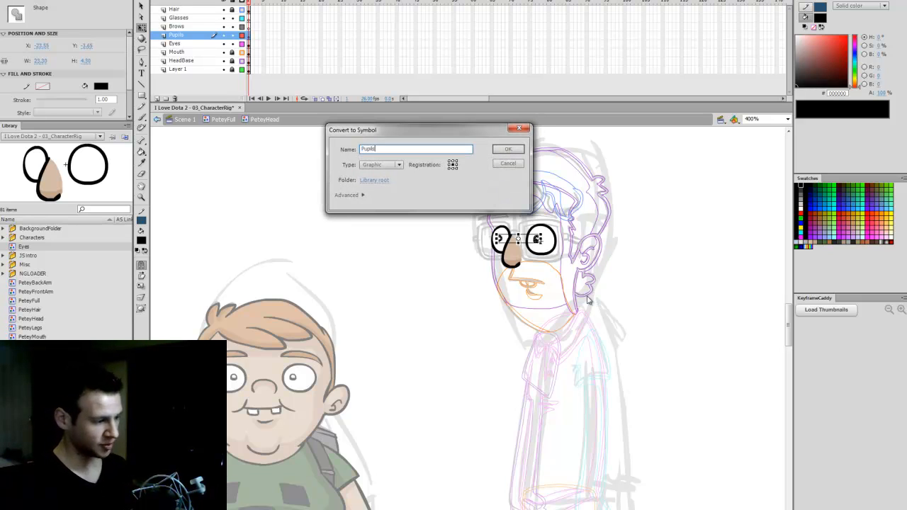
{"action": "key", "text": "ctrl+a"}
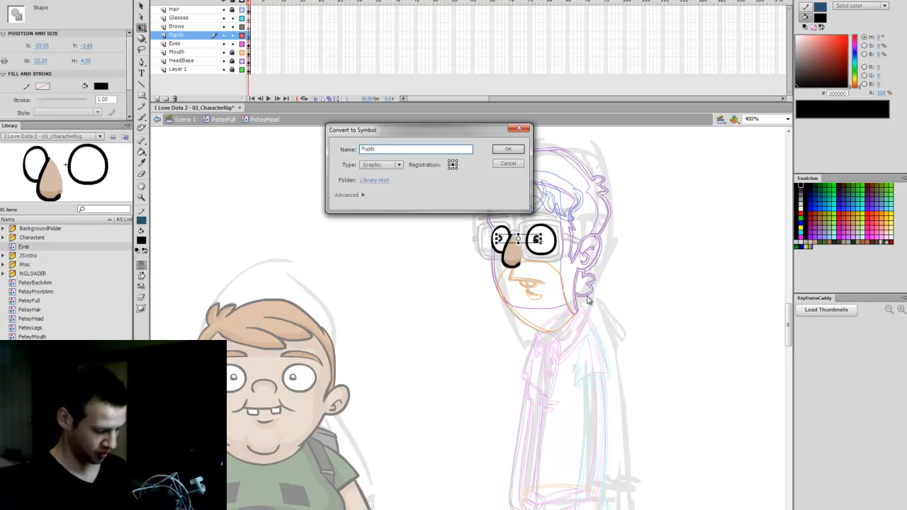
{"action": "key", "text": "Return"}
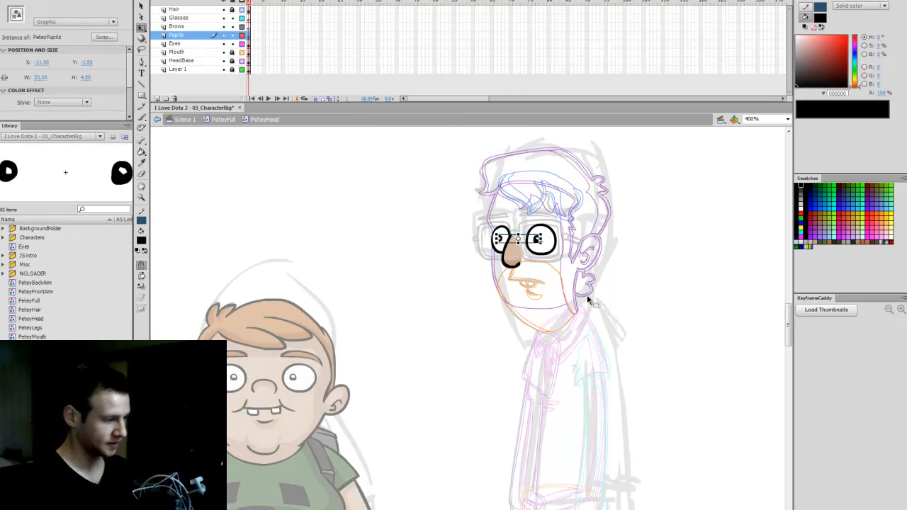
Rename the Eyes symbol in the library as PeteyEyes
{"action": "left_click", "coordinate": [32, 248]}
{"action": "double_click", "coordinate": [29, 247]}
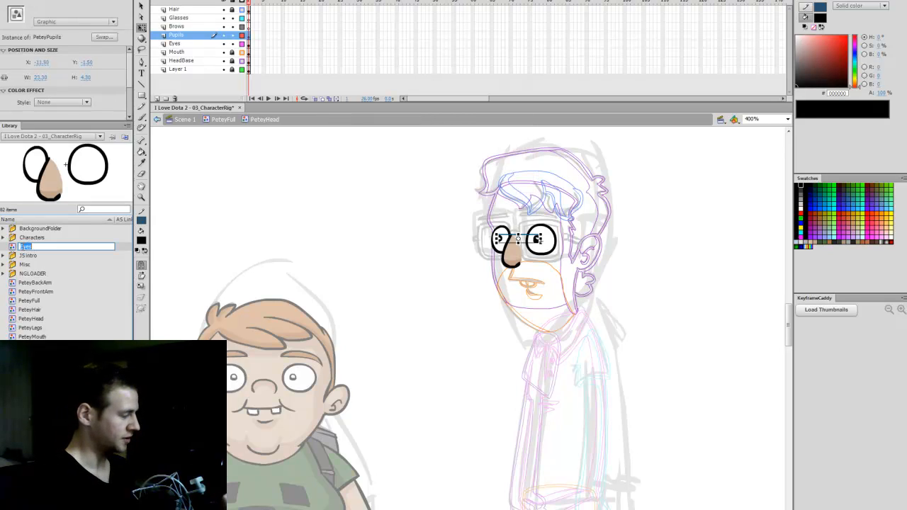
{"action": "type", "text": "Pete"}
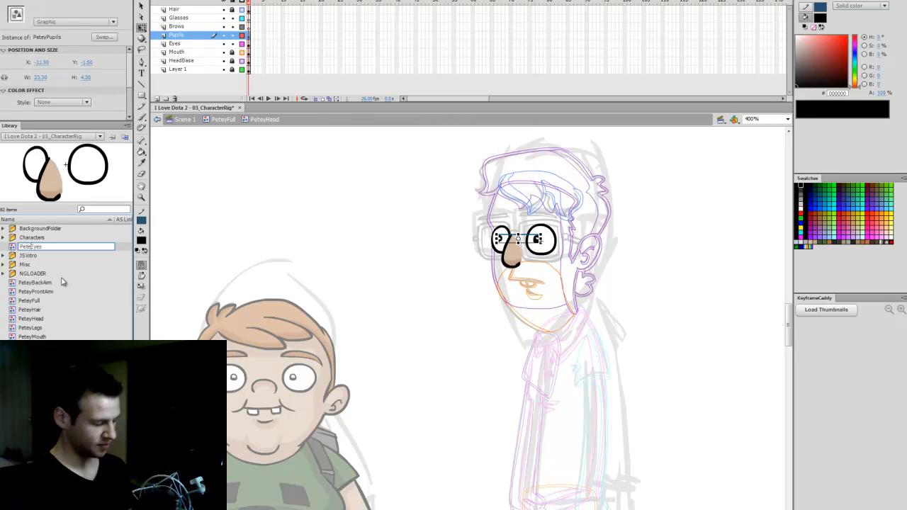
{"action": "type", "text": "y"}
{"action": "key", "text": "Return"}
{"action": "left_click", "coordinate": [621, 238]}
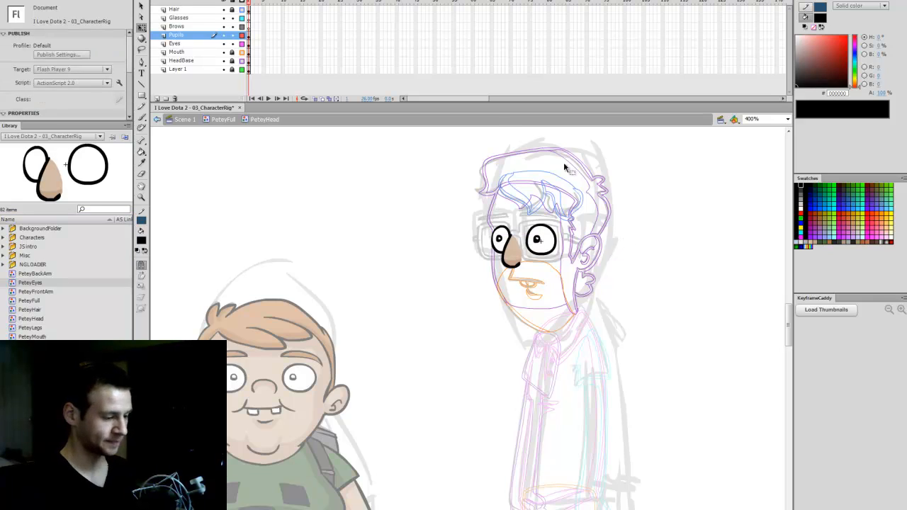
Lock the Pupils and Eyes layers and show them as outlines, and ink black outlines for both eyebrows on the Brows layer
{"action": "mouse_move", "coordinate": [242, 43]}
{"action": "left_mouse_down"}
{"action": "mouse_move", "coordinate": [241, 36]}
{"action": "mouse_move", "coordinate": [231, 43]}
{"action": "left_mouse_up"}
{"action": "left_click", "coordinate": [249, 26]}
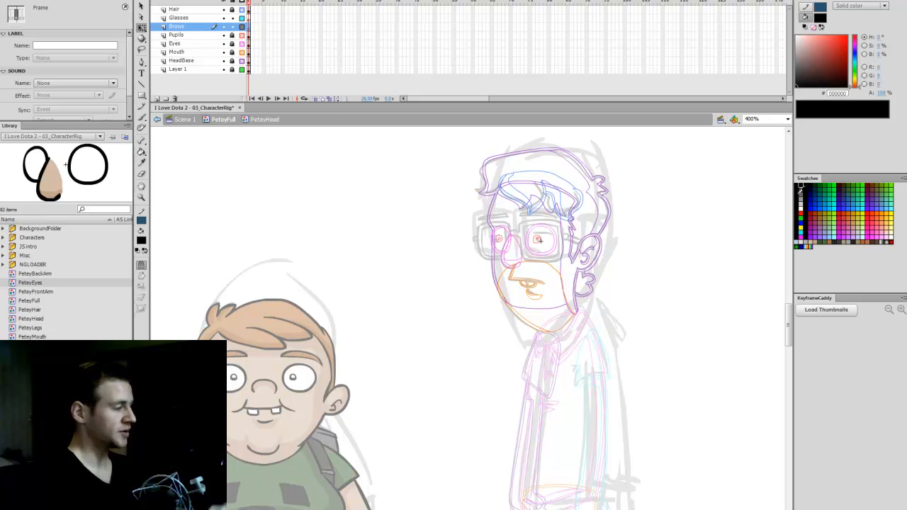
{"action": "key", "text": "b"}
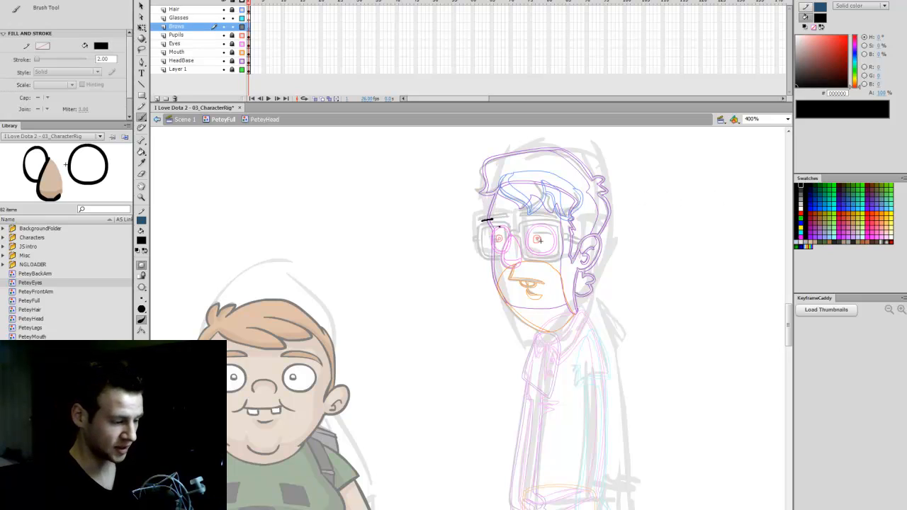
{"action": "left_click_drag", "start_coordinate": [504, 219], "coordinate": [518, 218]}
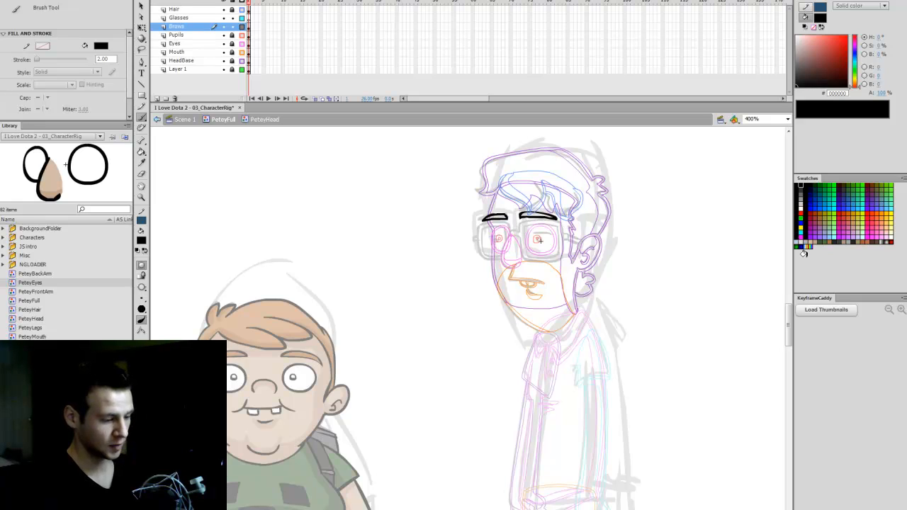
Fill both eyebrows with dark brown (4A3027)
{"action": "left_click", "coordinate": [881, 237]}
{"action": "key", "text": "k"}
{"action": "left_click", "coordinate": [496, 217]}
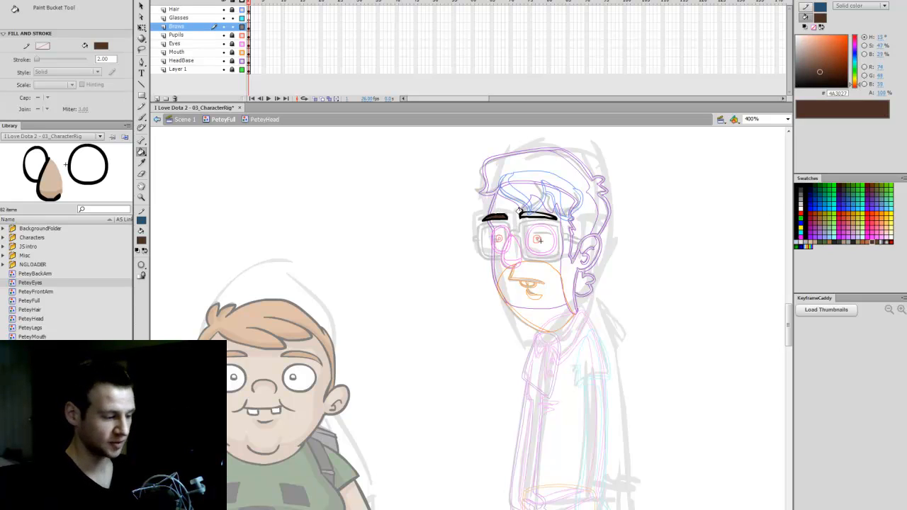
{"action": "left_click", "coordinate": [530, 215]}
Convert both eyebrows together into a graphic symbol named PeteyBrows
{"action": "left_click", "coordinate": [248, 27]}
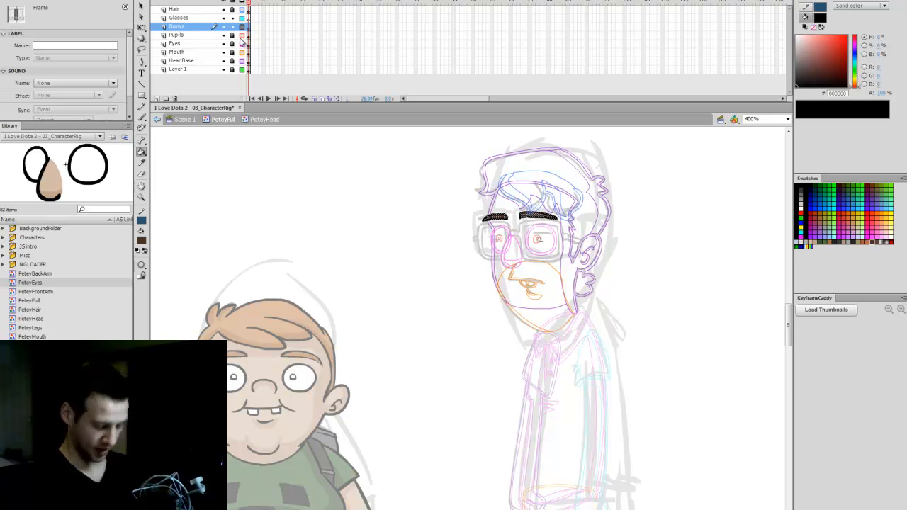
{"action": "key", "text": "F8"}
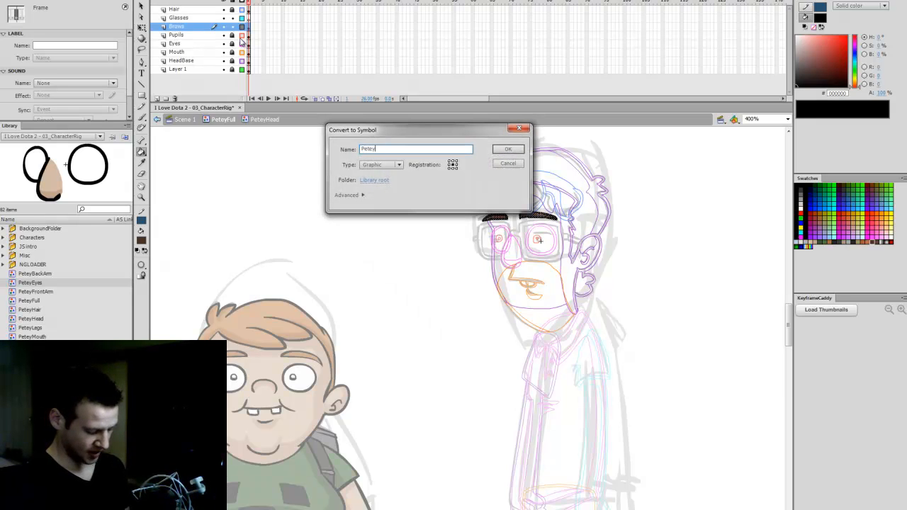
{"action": "type", "text": "PeteyBrows"}
{"action": "key", "text": "Return"}
{"action": "key", "text": "q"}
{"action": "left_click", "coordinate": [638, 209]}
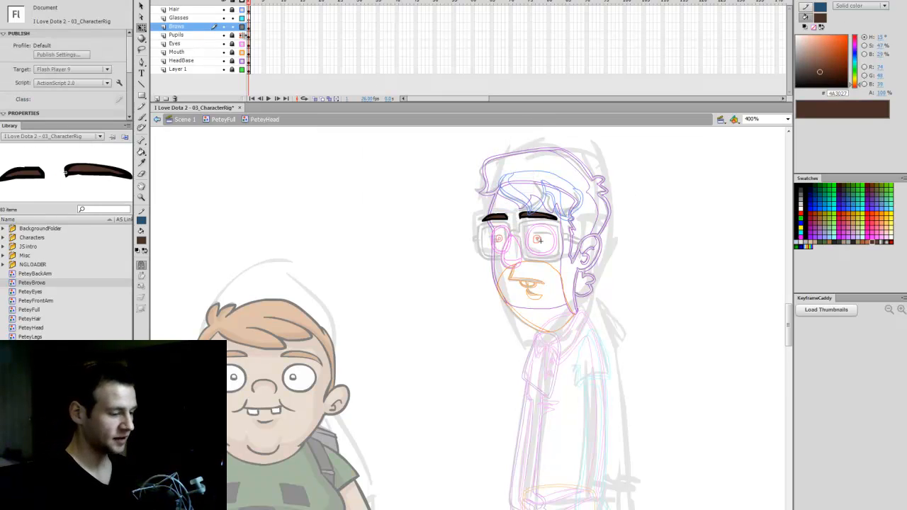
Show the Brows layer as outlines and lock it, make the Glasses layer active, and save the document
{"action": "left_click", "coordinate": [242, 27]}
{"action": "left_click", "coordinate": [232, 27]}
{"action": "left_click", "coordinate": [249, 18]}
{"action": "left_click", "coordinate": [635, 211]}
{"action": "key", "text": "ctrl+s"}
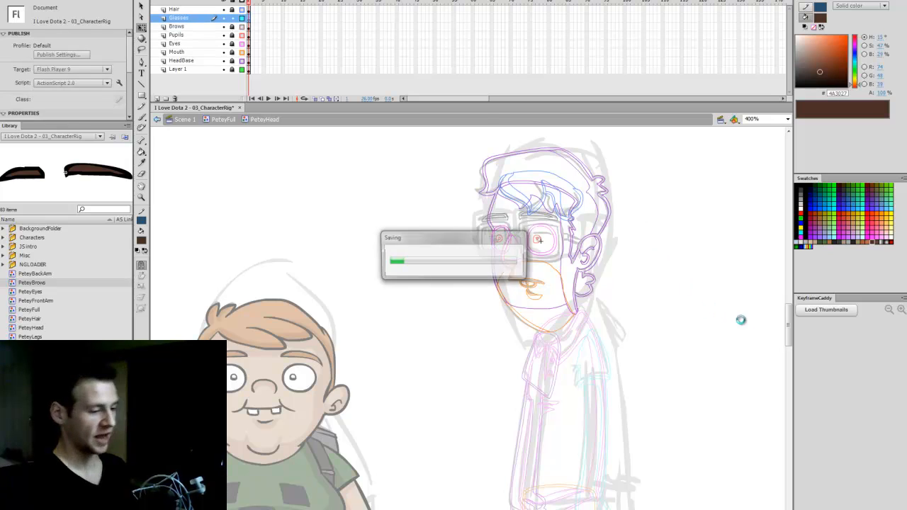
Set up the Brush with a black fill and a larger brush size for inking the glasses
{"action": "key", "text": "b"}
{"action": "left_click", "coordinate": [801, 185]}
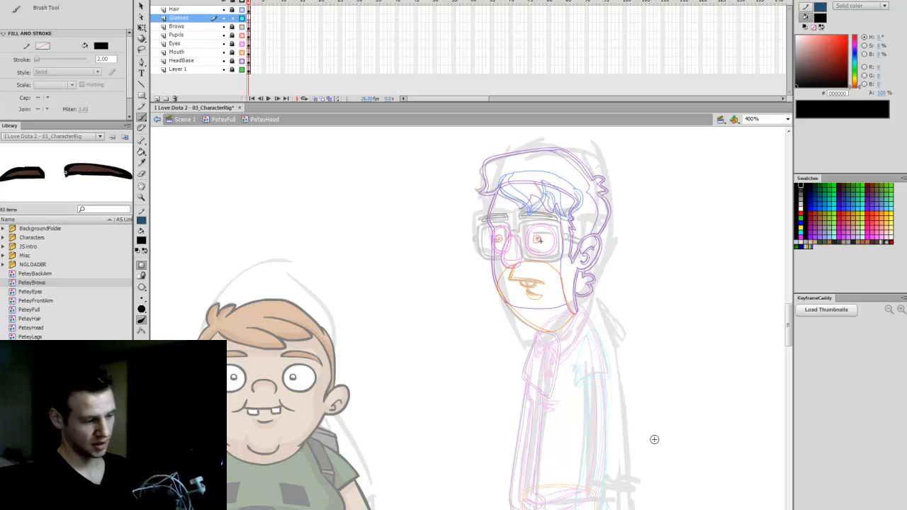
{"action": "key", "text": "z"}
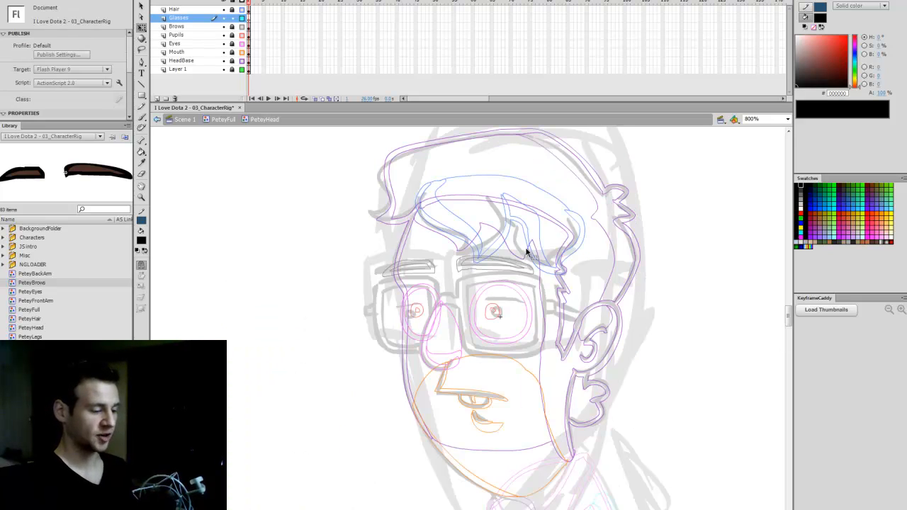
{"action": "left_click", "coordinate": [535, 245]}
{"action": "scroll", "coordinate": [788, 333], "scroll_direction": "down", "scroll_amount": 2}
{"action": "key", "text": "b"}
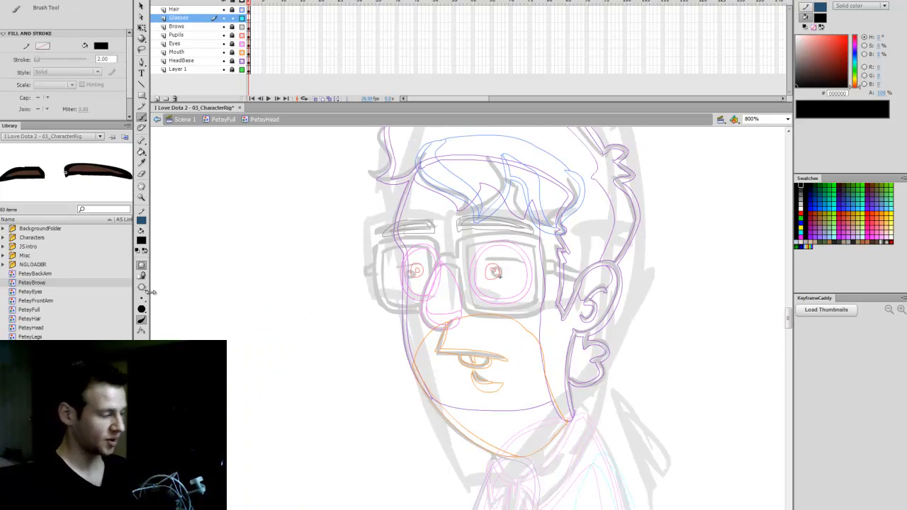
{"action": "left_click", "coordinate": [141, 309]}
{"action": "left_click", "coordinate": [167, 331]}
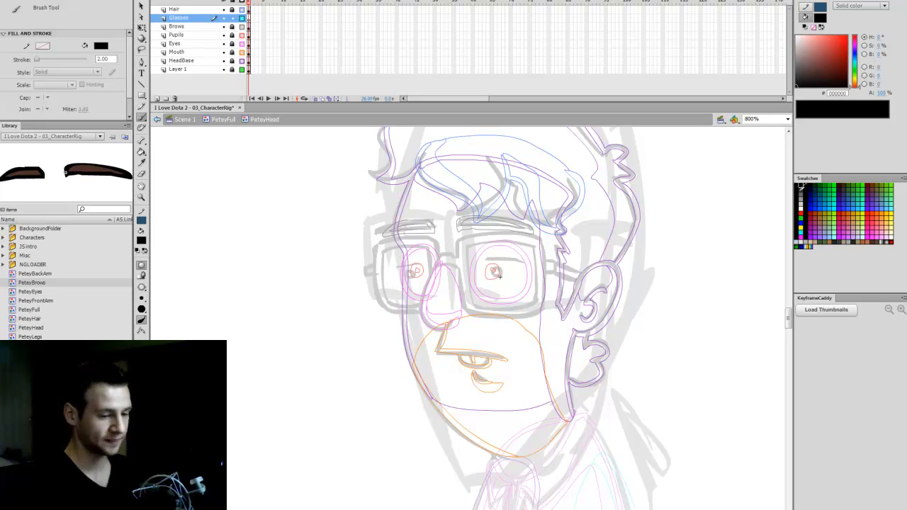
{"action": "mouse_move", "coordinate": [410, 272]}
{"action": "left_mouse_down"}
{"action": "mouse_move", "coordinate": [415, 320]}
{"action": "mouse_move", "coordinate": [356, 365]}
{"action": "left_mouse_up"}
{"action": "key", "text": "ctrl+z"}
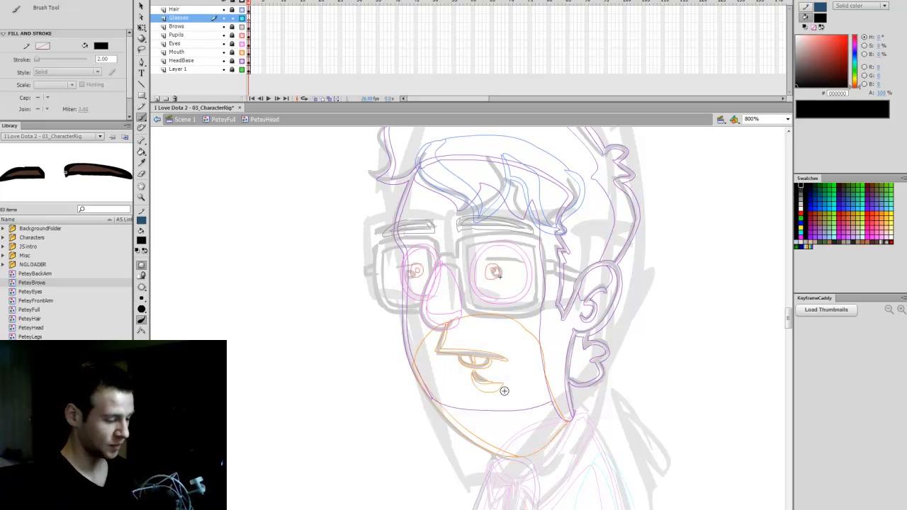
{"action": "left_click_drag", "start_coordinate": [376, 243], "coordinate": [383, 311]}
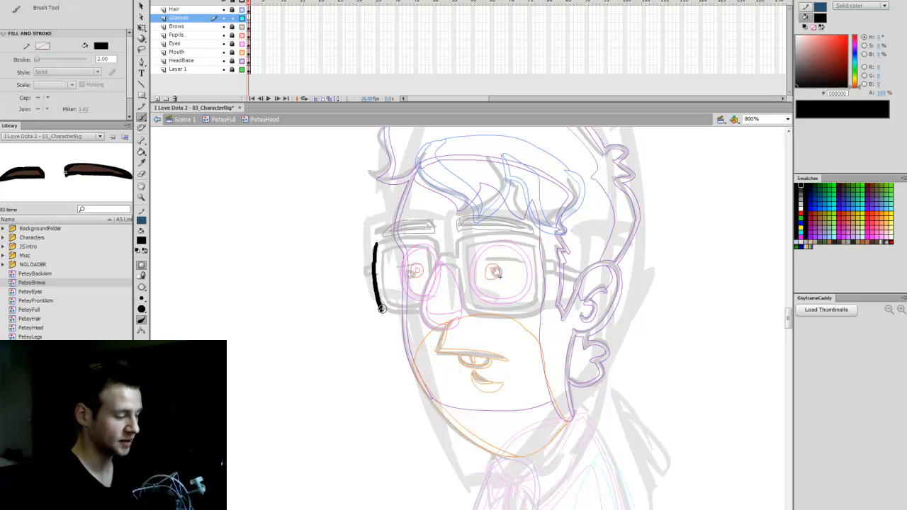
{"action": "left_click_drag", "start_coordinate": [377, 245], "coordinate": [435, 236]}
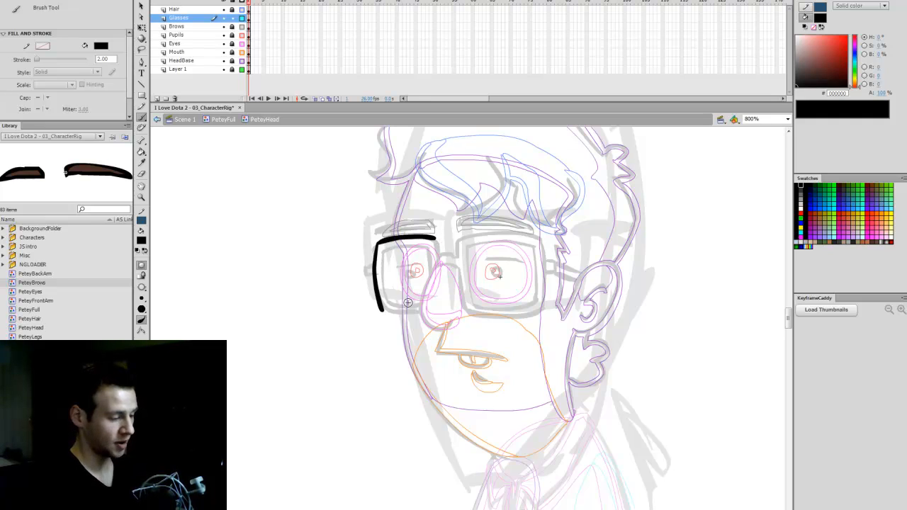
{"action": "left_click_drag", "start_coordinate": [391, 318], "coordinate": [433, 309]}
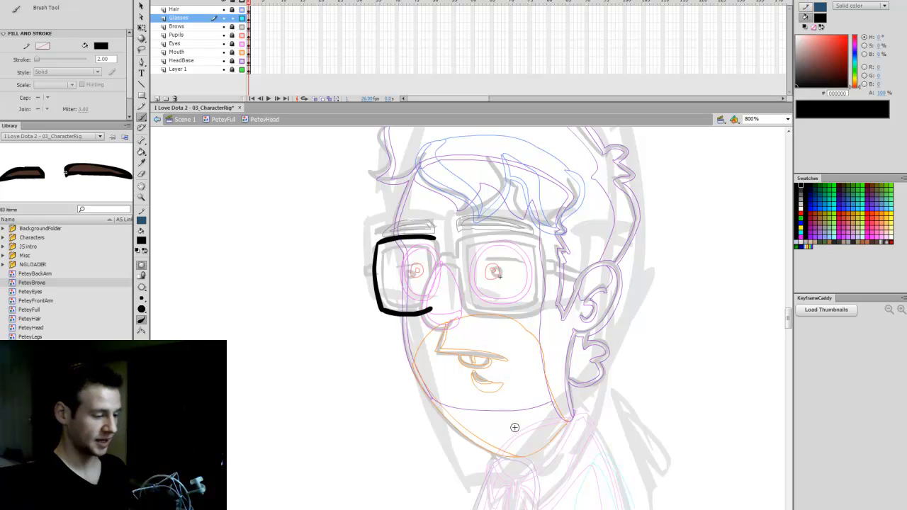
{"action": "key", "text": "v"}
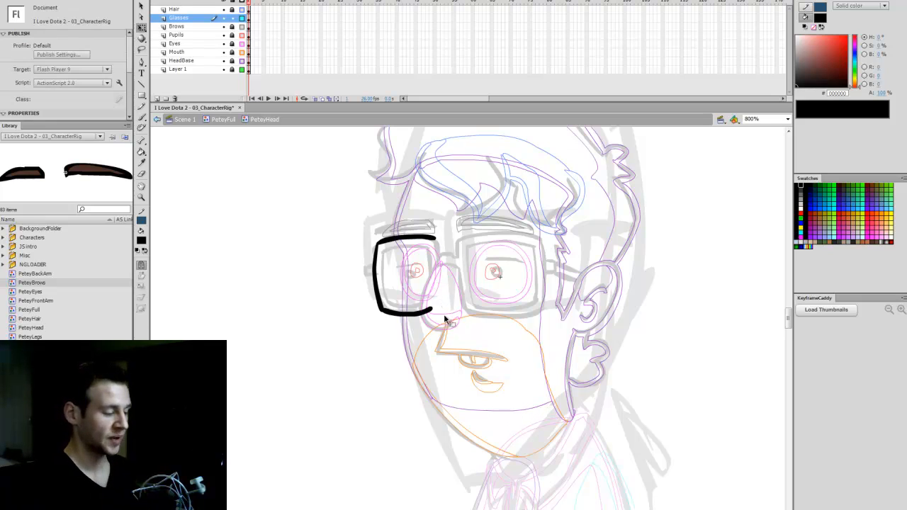
{"action": "left_click", "coordinate": [427, 312]}
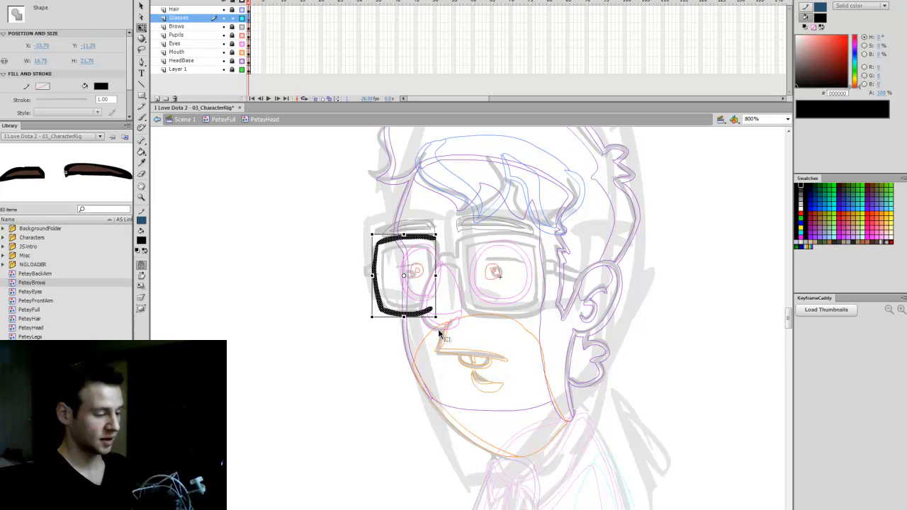
{"action": "key", "text": "Delete"}
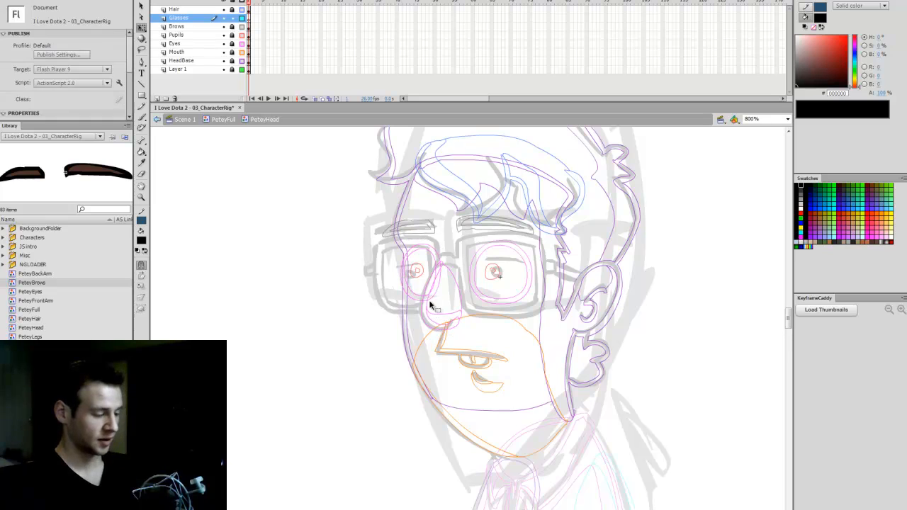
Cut the nose out of the PeteyEyes symbol, delete its empty layer there, and return to the PeteyHead symbol
{"action": "left_click", "coordinate": [241, 43]}
{"action": "left_click", "coordinate": [456, 307]}
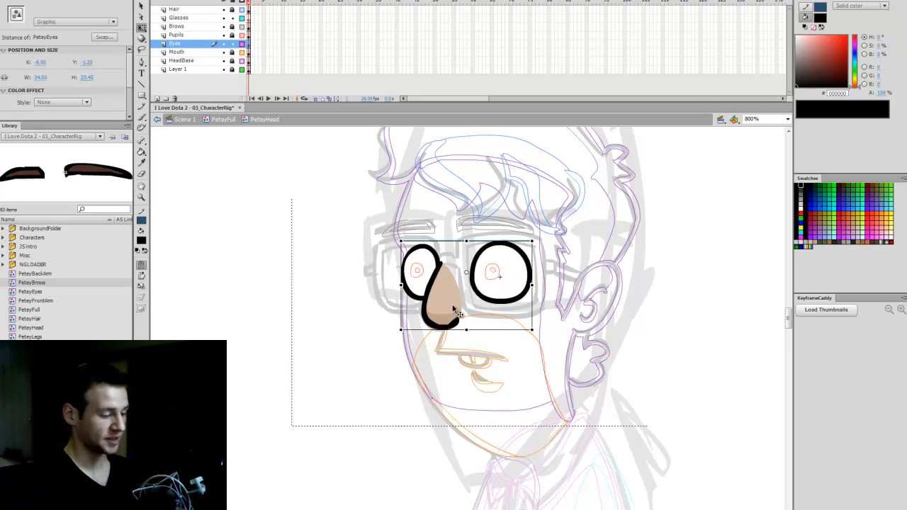
{"action": "double_click", "coordinate": [456, 309]}
{"action": "left_click", "coordinate": [453, 304]}
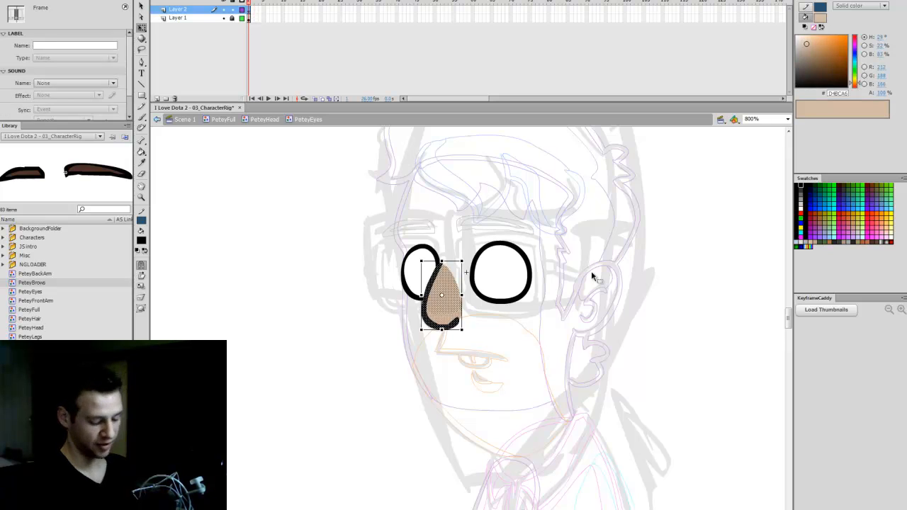
{"action": "left_click", "coordinate": [175, 99]}
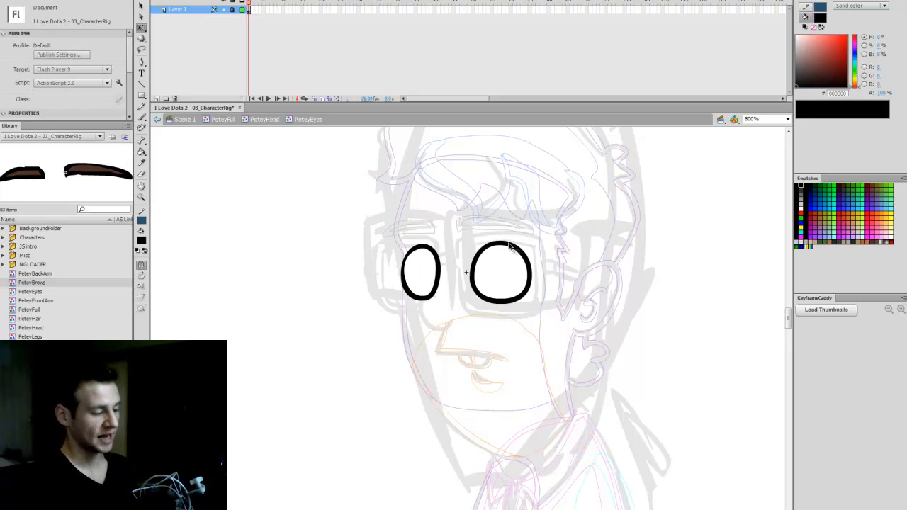
{"action": "double_click", "coordinate": [622, 250]}
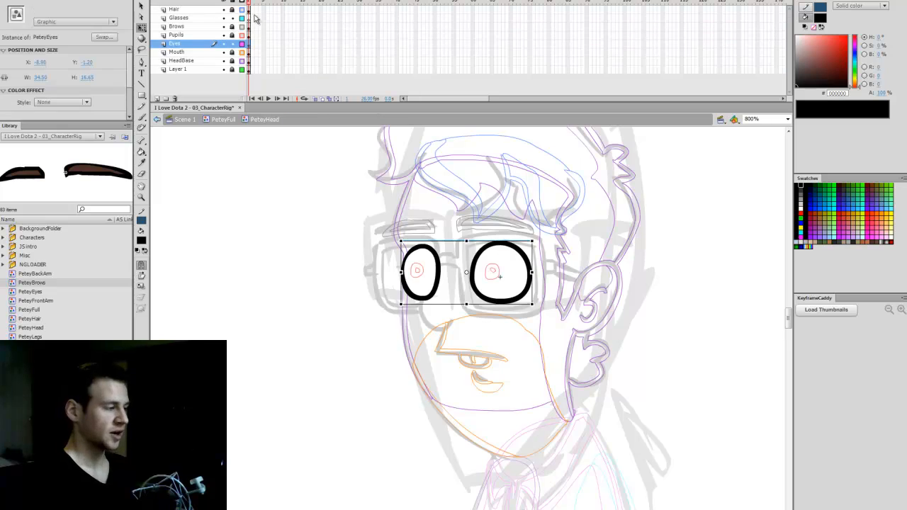
Add a layer named Nose directly above the Glasses layer
{"action": "left_click", "coordinate": [250, 18]}
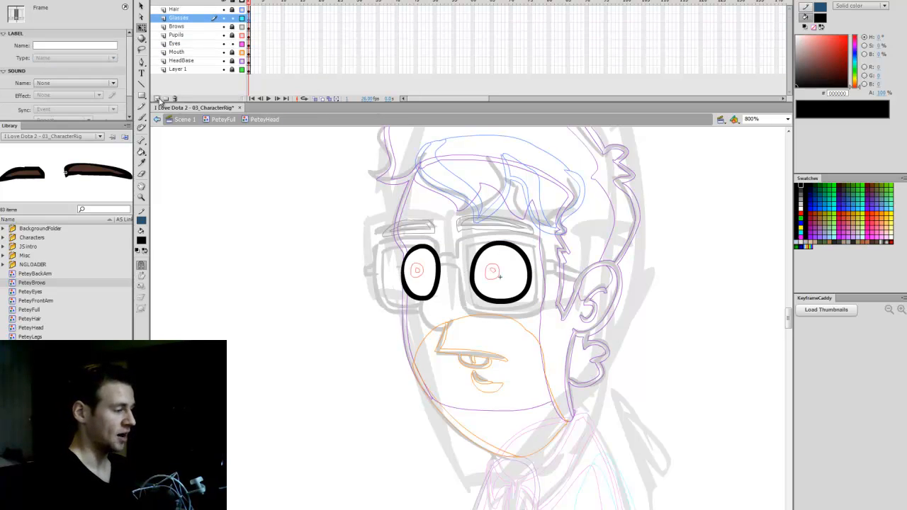
{"action": "left_click", "coordinate": [157, 98]}
{"action": "double_click", "coordinate": [186, 18]}
{"action": "type", "text": "N"}
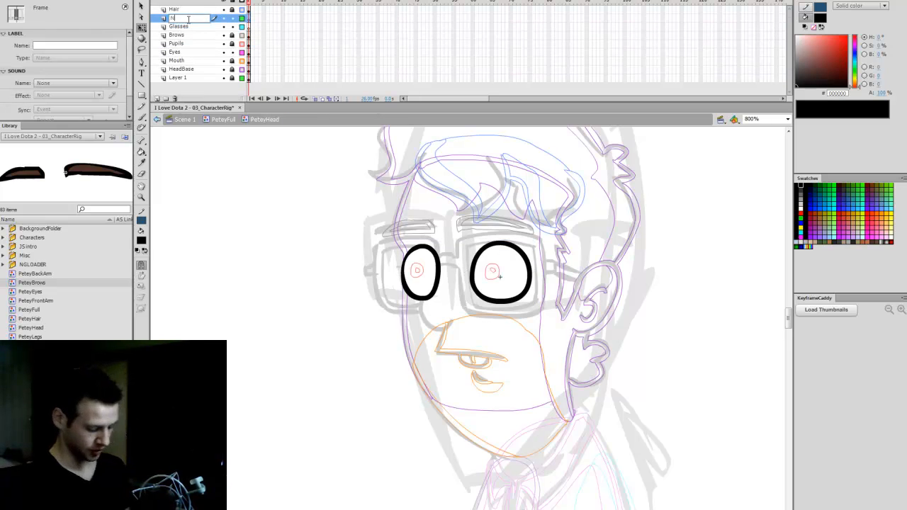
{"action": "type", "text": "ose"}
{"action": "key", "text": "Return"}
Paste the nose artwork on the Nose layer and move it into place between the eyes, over the sketch
{"action": "key", "text": "ctrl+v"}
{"action": "key", "text": "v"}
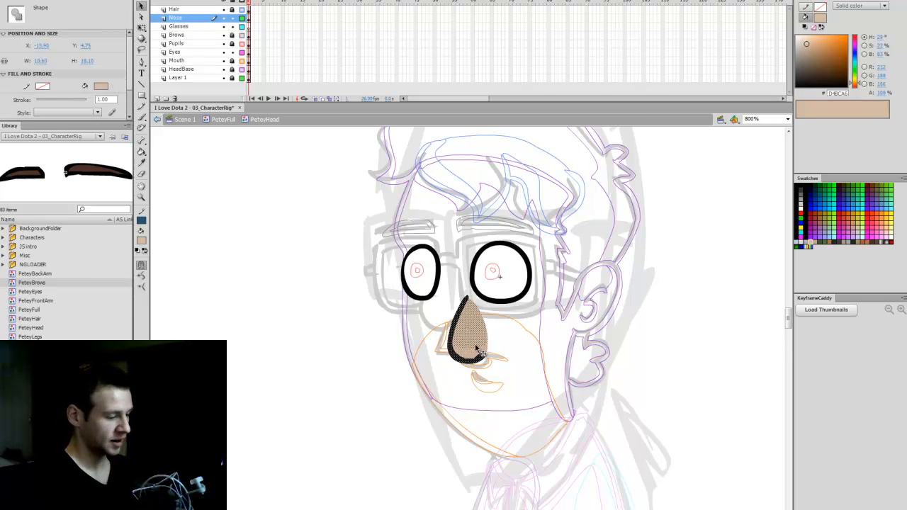
{"action": "left_click_drag", "start_coordinate": [480, 349], "coordinate": [461, 311]}
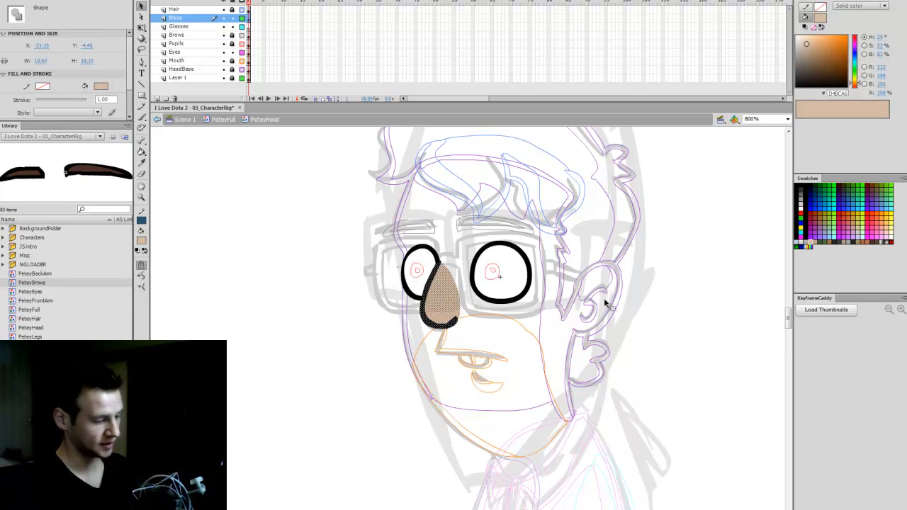
{"action": "left_click", "coordinate": [645, 302]}
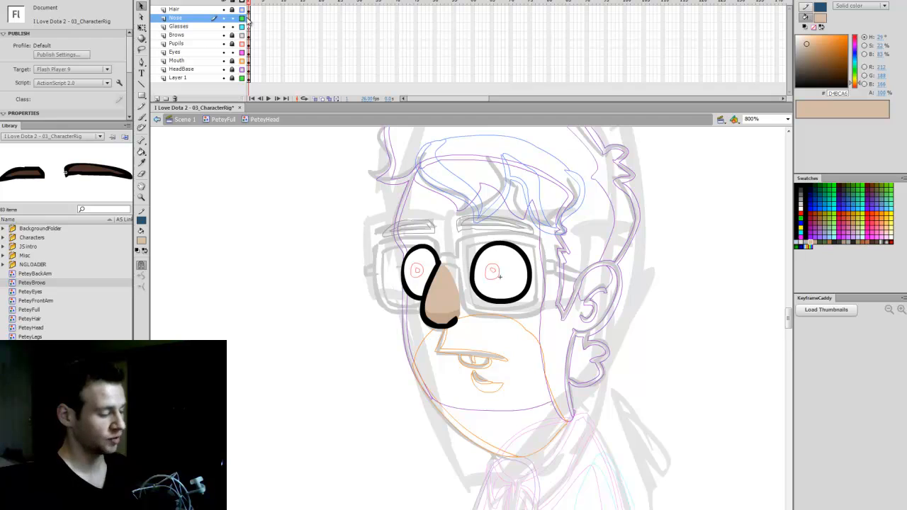
Lock the Nose and Eyes layers and show them as outlines, then ready a black Brush on the Glasses layer
{"action": "left_click", "coordinate": [233, 18]}
{"action": "left_click", "coordinate": [242, 17]}
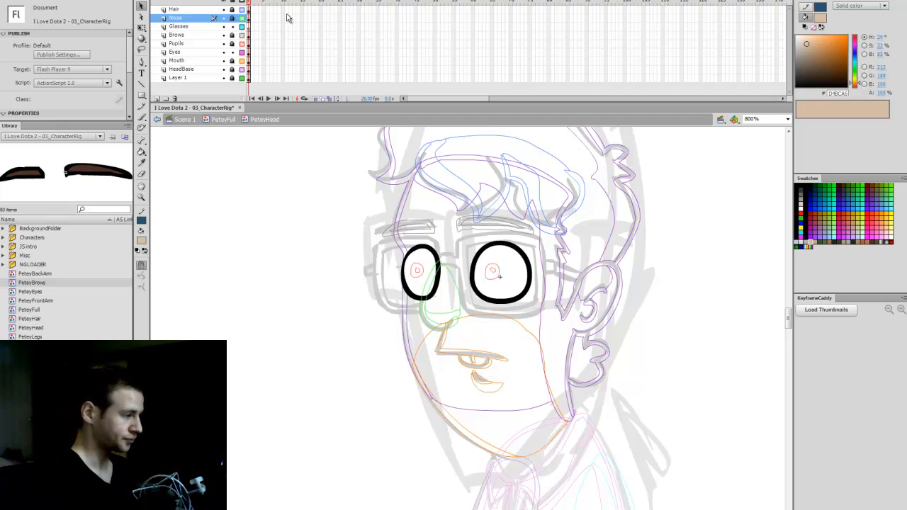
{"action": "left_click", "coordinate": [249, 26]}
{"action": "left_click", "coordinate": [268, 2]}
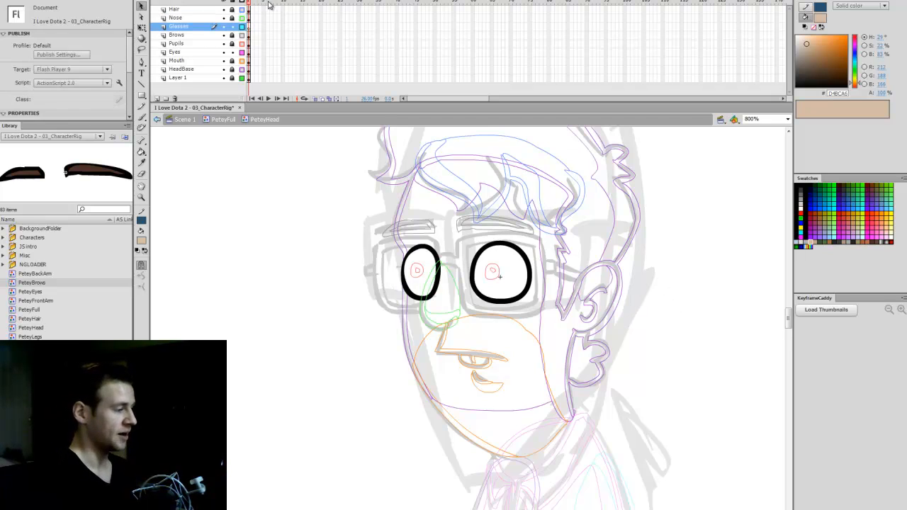
{"action": "key", "text": "b"}
{"action": "left_click", "coordinate": [802, 185]}
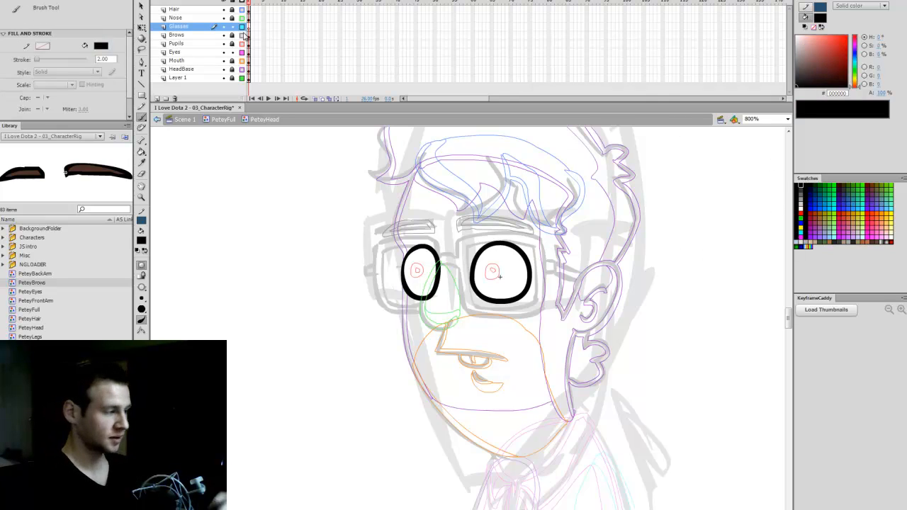
{"action": "left_click", "coordinate": [241, 53]}
{"action": "left_click", "coordinate": [251, 28]}
{"action": "left_click", "coordinate": [258, 4]}
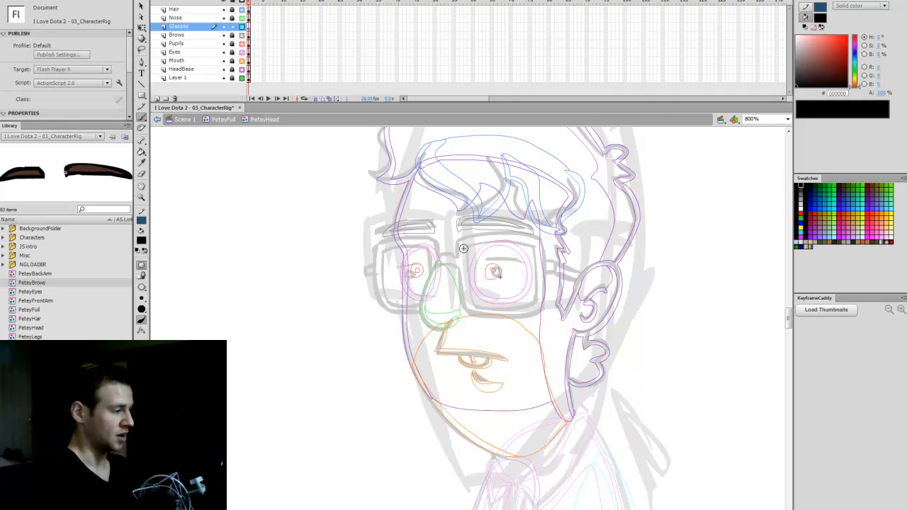
Ink the outer and inner black outlines of the glasses frame around the smaller eye, following the sketch
{"action": "mouse_move", "coordinate": [445, 259]}
{"action": "left_mouse_down"}
{"action": "mouse_move", "coordinate": [441, 315]}
{"action": "mouse_move", "coordinate": [409, 318]}
{"action": "mouse_move", "coordinate": [386, 287]}
{"action": "mouse_move", "coordinate": [387, 254]}
{"action": "mouse_move", "coordinate": [399, 235]}
{"action": "mouse_move", "coordinate": [441, 243]}
{"action": "left_mouse_up"}
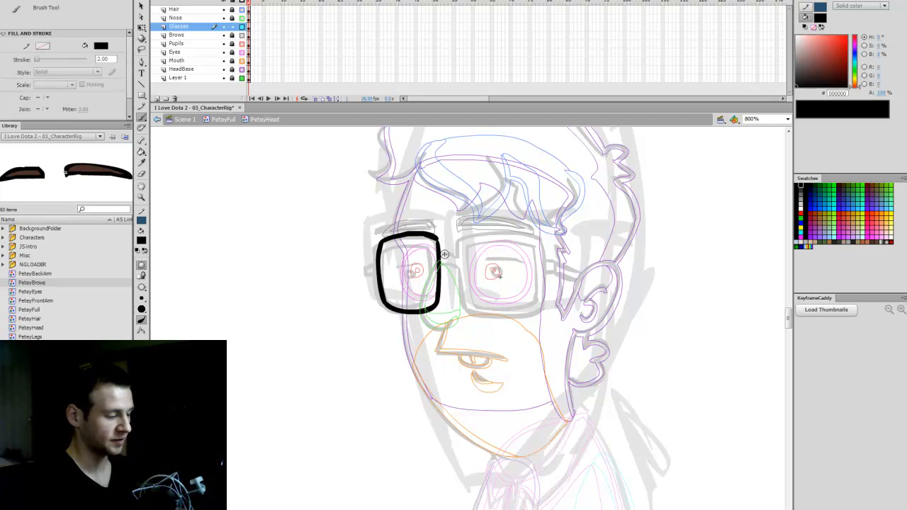
{"action": "key", "text": "ctrl+z"}
{"action": "mouse_move", "coordinate": [384, 242]}
{"action": "left_mouse_down"}
{"action": "mouse_move", "coordinate": [444, 246]}
{"action": "mouse_move", "coordinate": [395, 282]}
{"action": "mouse_move", "coordinate": [401, 305]}
{"action": "mouse_move", "coordinate": [395, 275]}
{"action": "mouse_move", "coordinate": [393, 303]}
{"action": "left_mouse_up"}
{"action": "key", "text": "ctrl+z"}
{"action": "mouse_move", "coordinate": [389, 249]}
{"action": "left_mouse_down"}
{"action": "mouse_move", "coordinate": [418, 244]}
{"action": "mouse_move", "coordinate": [435, 262]}
{"action": "mouse_move", "coordinate": [430, 298]}
{"action": "left_mouse_up"}
{"action": "key", "text": "ctrl+z"}
{"action": "left_click_drag", "start_coordinate": [430, 247], "coordinate": [428, 299]}
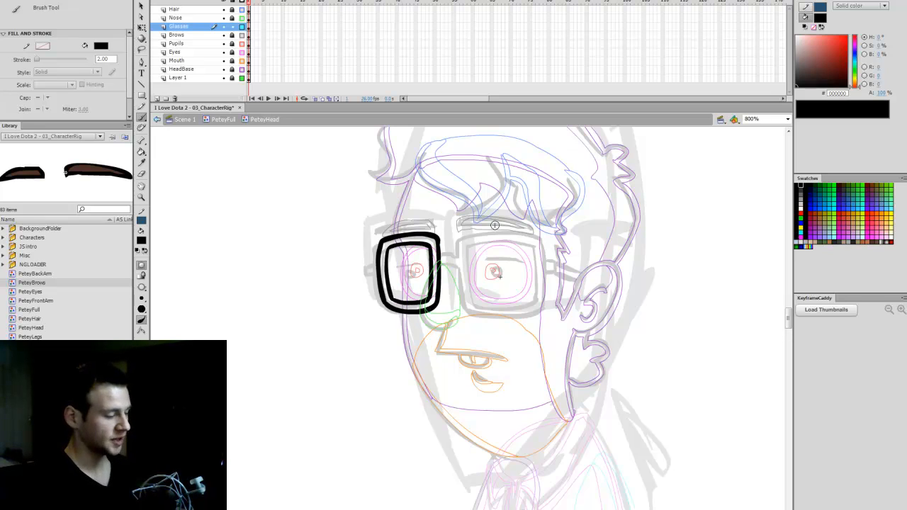
Erase a gap in the frame's inner side, ink the two bridge lines over the nose, and show the Nose layer in full colour
{"action": "key", "text": "e"}
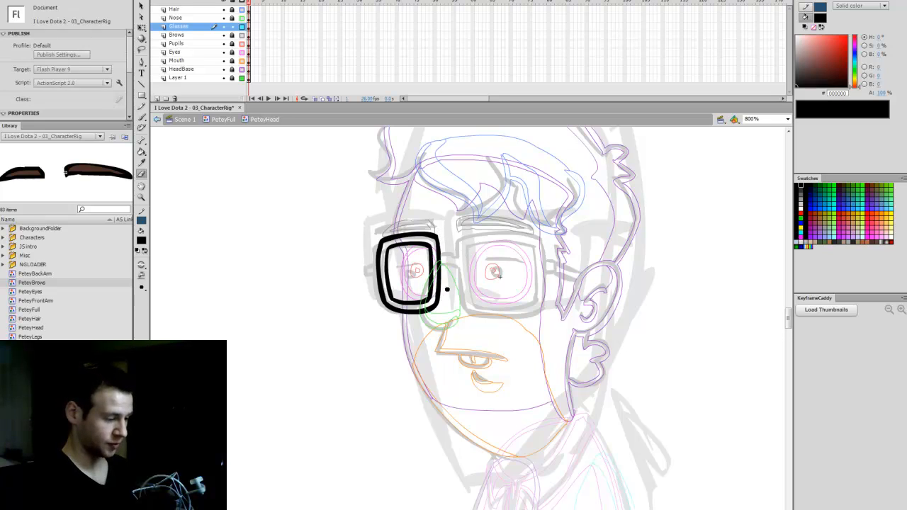
{"action": "key", "text": "b"}
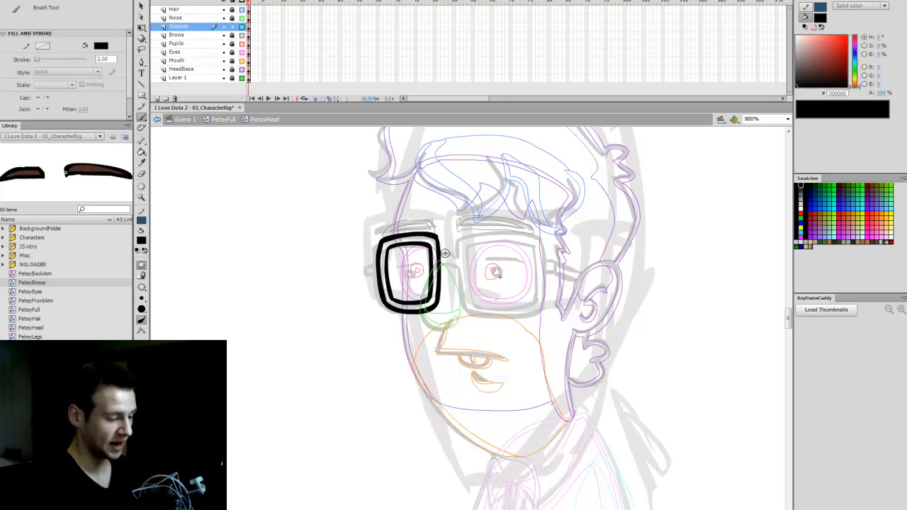
{"action": "key", "text": "e"}
{"action": "key", "text": "b"}
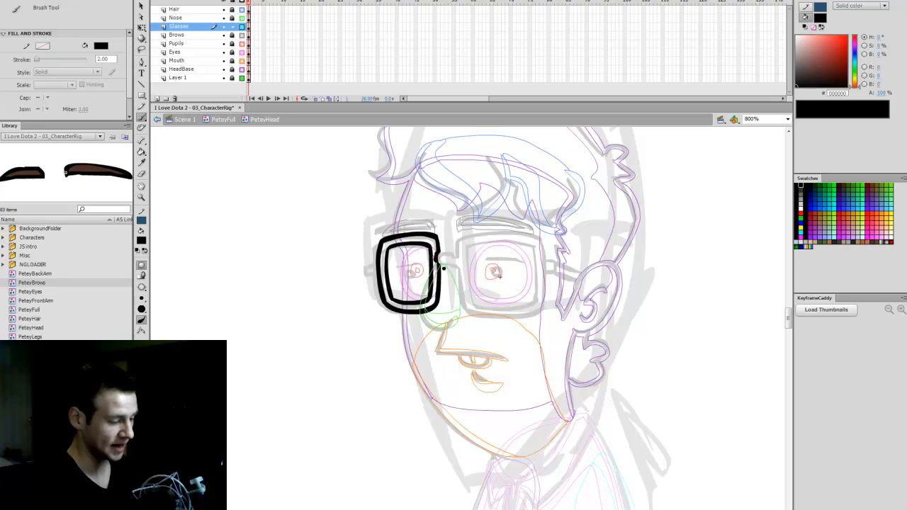
{"action": "left_click_drag", "start_coordinate": [440, 256], "coordinate": [453, 263]}
{"action": "key", "text": "ctrl+z"}
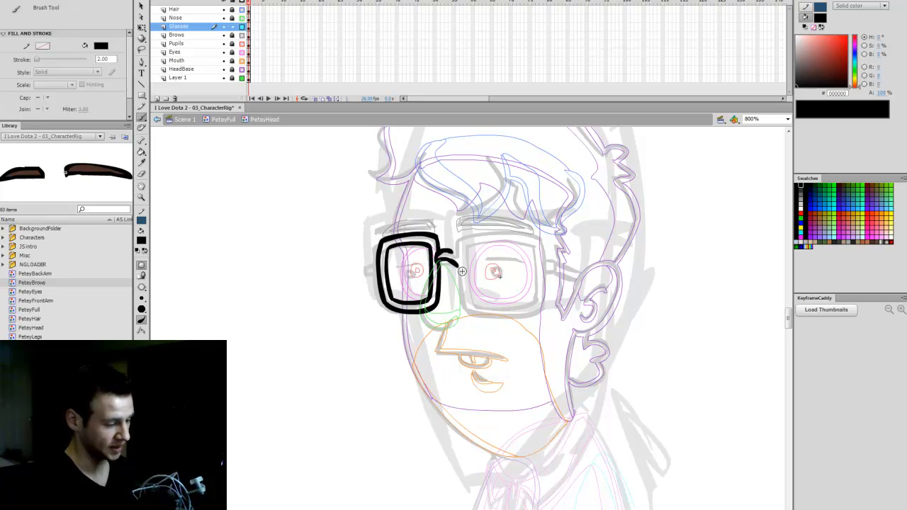
{"action": "key", "text": "ctrl+z"}
{"action": "left_click_drag", "start_coordinate": [441, 259], "coordinate": [460, 270]}
{"action": "left_click", "coordinate": [242, 18]}
{"action": "key", "text": "q"}
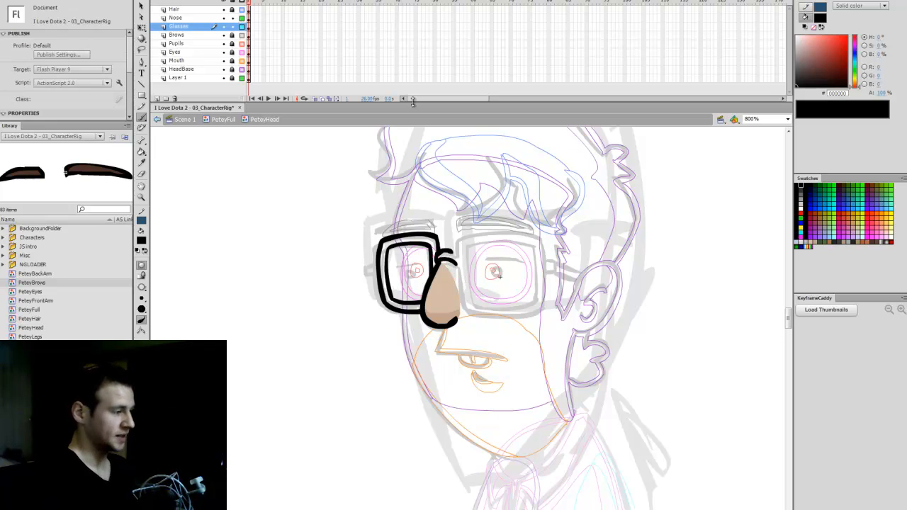
Show the Nose layer as outlines again and ready a black Brush on the Glasses layer
{"action": "left_click", "coordinate": [460, 285]}
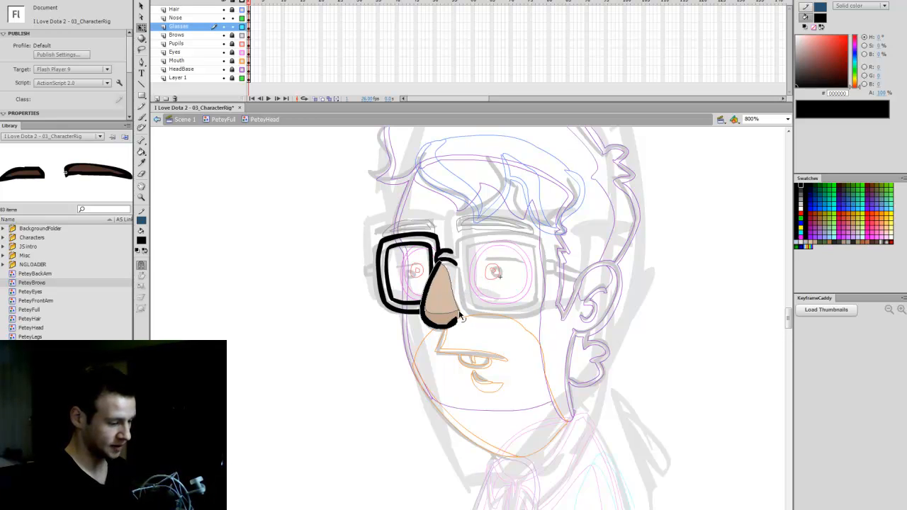
{"action": "left_click", "coordinate": [242, 18]}
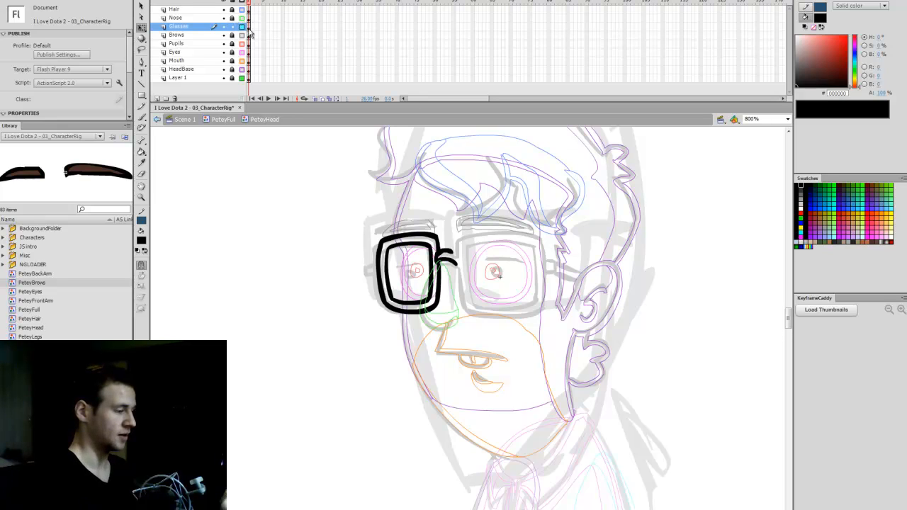
{"action": "left_click", "coordinate": [250, 26]}
{"action": "left_click", "coordinate": [265, 2]}
{"action": "key", "text": "b"}
{"action": "left_click", "coordinate": [802, 189]}
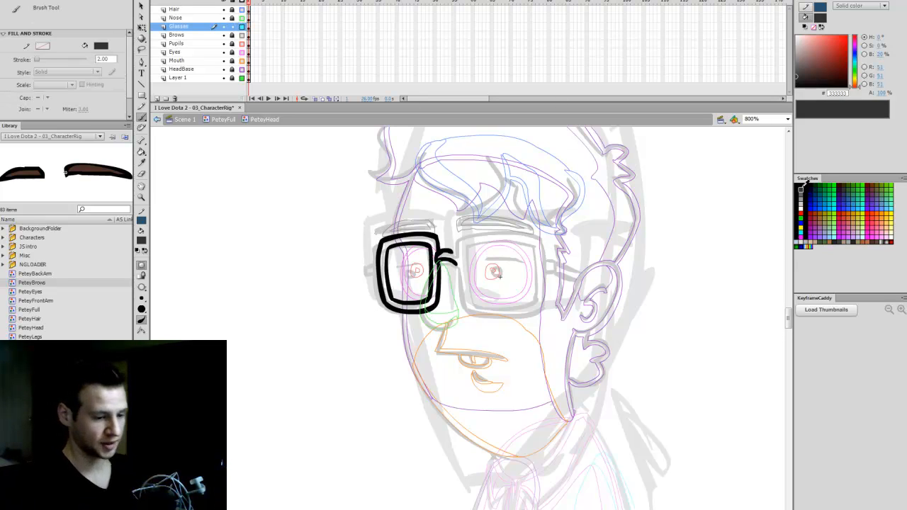
{"action": "left_click", "coordinate": [801, 186]}
Ink the nose side and lower edge of the glasses frame's outer outline around the larger eye, redoing rough strokes
{"action": "left_click_drag", "start_coordinate": [458, 265], "coordinate": [467, 311]}
{"action": "key", "text": "ctrl+z"}
{"action": "key", "text": "ctrl+z"}
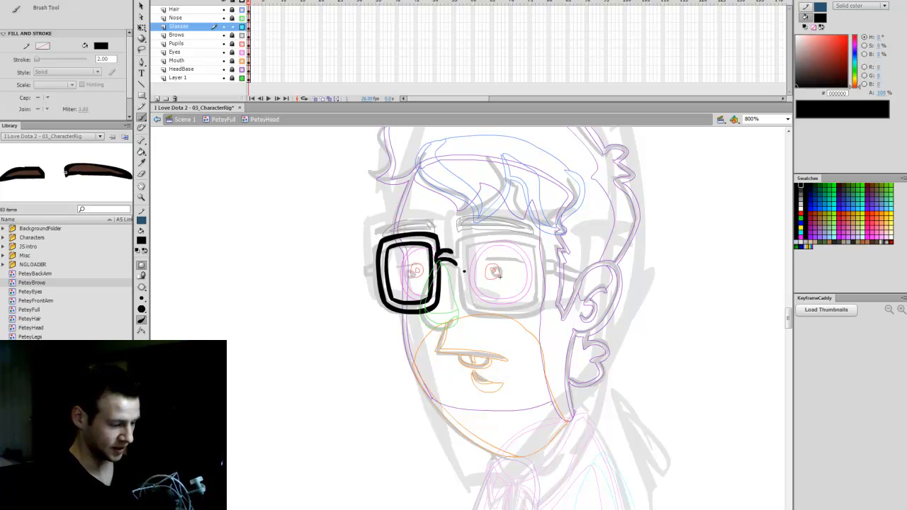
{"action": "mouse_move", "coordinate": [457, 265]}
{"action": "left_mouse_down"}
{"action": "mouse_move", "coordinate": [472, 318]}
{"action": "mouse_move", "coordinate": [502, 326]}
{"action": "mouse_move", "coordinate": [543, 315]}
{"action": "left_mouse_up"}
{"action": "key", "text": "ctrl+z"}
{"action": "key", "text": "ctrl+z"}
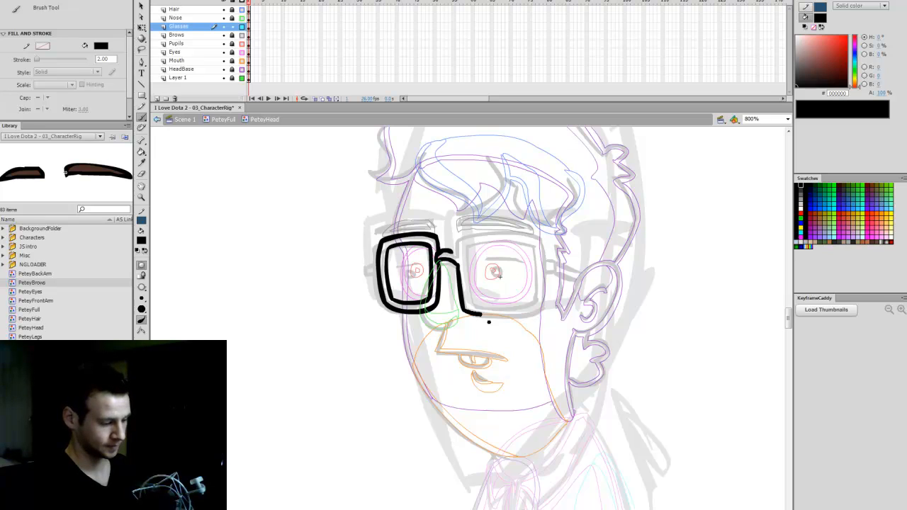
{"action": "left_click_drag", "start_coordinate": [489, 321], "coordinate": [543, 312]}
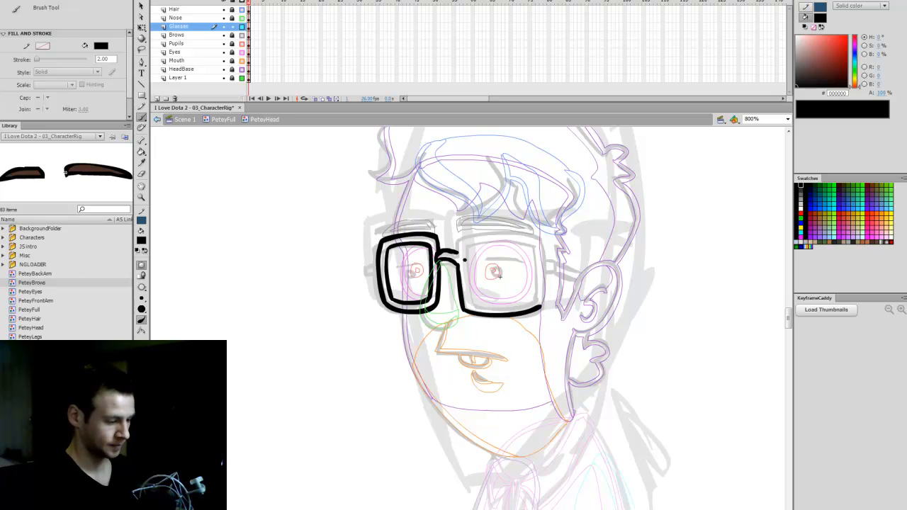
Ink the corner from the bridge, the upper edge and the ear side to close the larger frame's outer outline
{"action": "mouse_move", "coordinate": [459, 254]}
{"action": "left_mouse_down"}
{"action": "mouse_move", "coordinate": [470, 235]}
{"action": "mouse_move", "coordinate": [467, 244]}
{"action": "mouse_move", "coordinate": [544, 238]}
{"action": "left_mouse_up"}
{"action": "key", "text": "ctrl+z"}
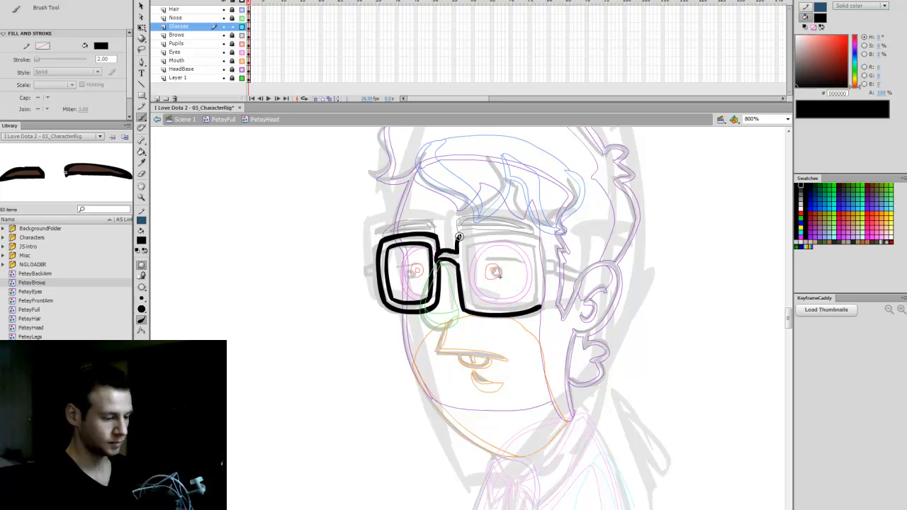
{"action": "mouse_move", "coordinate": [460, 236]}
{"action": "left_mouse_down"}
{"action": "mouse_move", "coordinate": [518, 233]}
{"action": "mouse_move", "coordinate": [546, 245]}
{"action": "left_mouse_up"}
{"action": "key", "text": "ctrl+z"}
{"action": "mouse_move", "coordinate": [458, 237]}
{"action": "left_mouse_down"}
{"action": "mouse_move", "coordinate": [530, 236]}
{"action": "mouse_move", "coordinate": [554, 253]}
{"action": "mouse_move", "coordinate": [551, 240]}
{"action": "mouse_move", "coordinate": [539, 237]}
{"action": "mouse_move", "coordinate": [549, 248]}
{"action": "mouse_move", "coordinate": [543, 309]}
{"action": "left_mouse_up"}
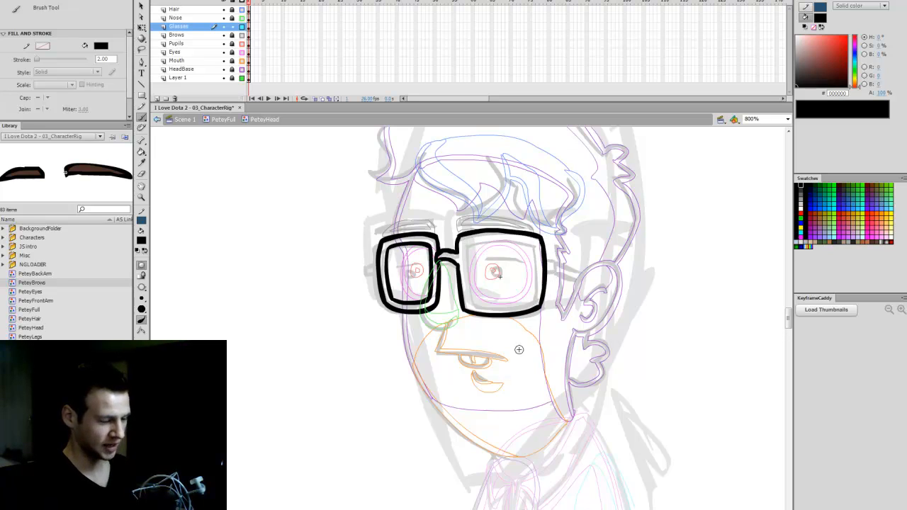
Select most of the larger frame's outer outline and adjust its shape slightly with Free Transform
{"action": "key", "text": "v"}
{"action": "left_click_drag", "start_coordinate": [569, 216], "coordinate": [466, 345]}
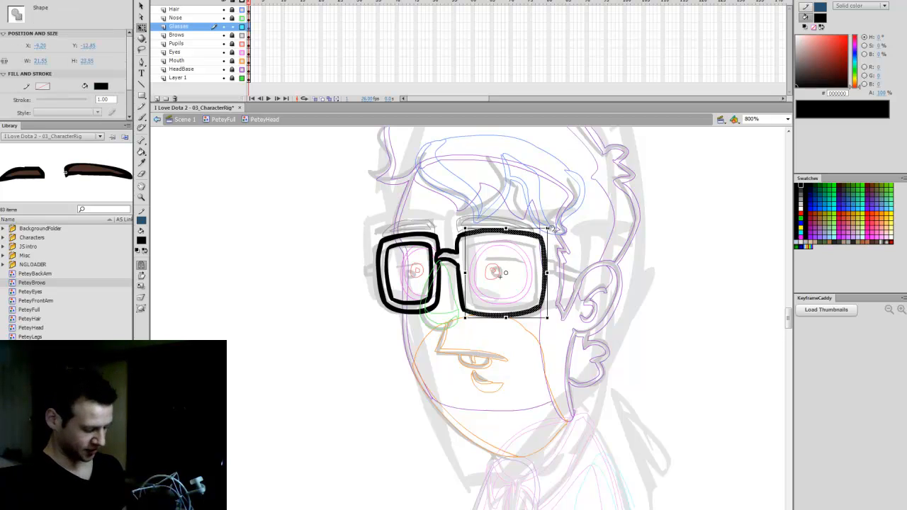
{"action": "left_click_drag", "start_coordinate": [550, 231], "coordinate": [551, 229]}
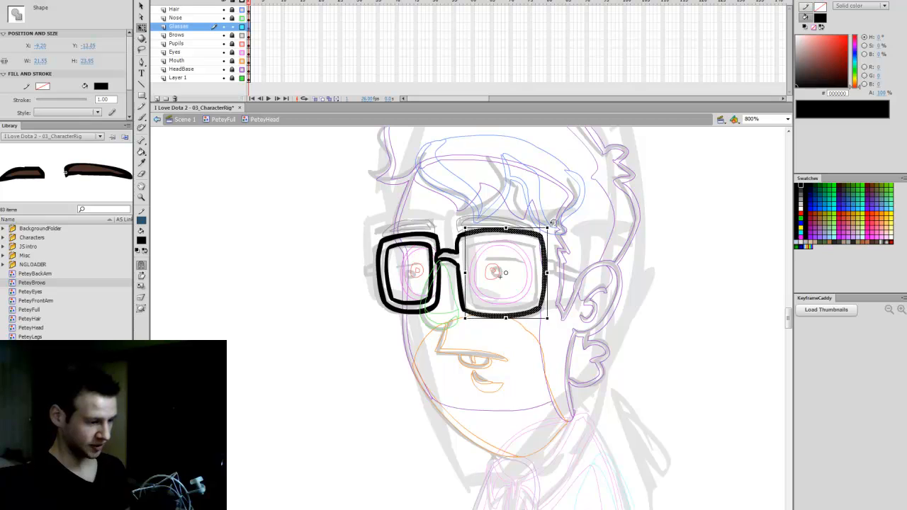
{"action": "left_click", "coordinate": [582, 248]}
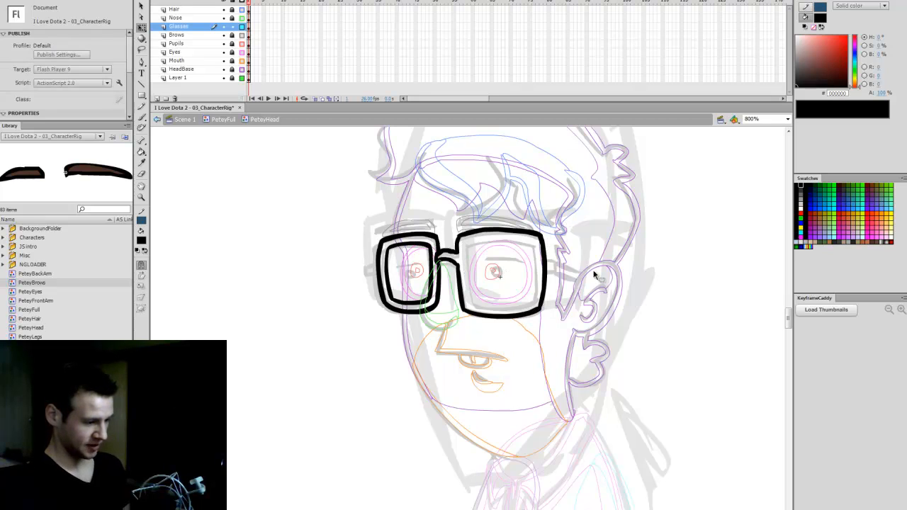
Ink the nose side of the larger frame's inner black outline, redoing the stroke until it parallels the outer line
{"action": "key", "text": "b"}
{"action": "left_click_drag", "start_coordinate": [466, 244], "coordinate": [469, 306]}
{"action": "key", "text": "ctrl+z"}
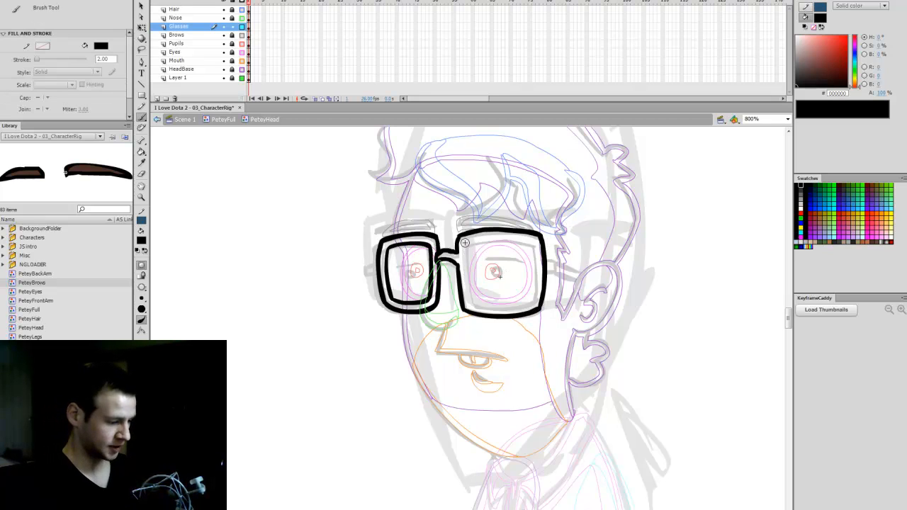
{"action": "left_click_drag", "start_coordinate": [466, 242], "coordinate": [469, 305]}
{"action": "key", "text": "ctrl+z"}
{"action": "left_click_drag", "start_coordinate": [465, 242], "coordinate": [470, 305]}
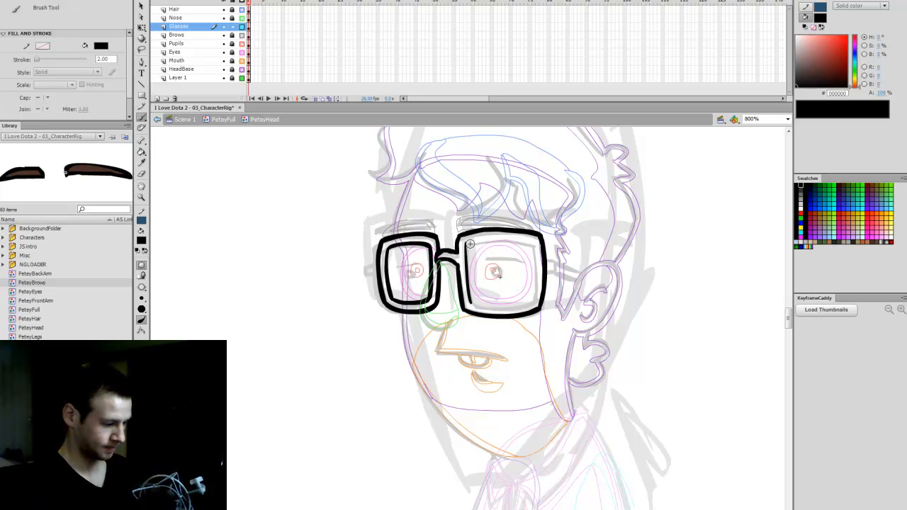
Ink the upper edge, ear side and lower edge to complete the larger frame's inner outline
{"action": "mouse_move", "coordinate": [488, 243]}
{"action": "left_mouse_down"}
{"action": "mouse_move", "coordinate": [536, 243]}
{"action": "mouse_move", "coordinate": [534, 296]}
{"action": "left_mouse_up"}
{"action": "key", "text": "ctrl+z"}
{"action": "left_click_drag", "start_coordinate": [533, 241], "coordinate": [535, 304]}
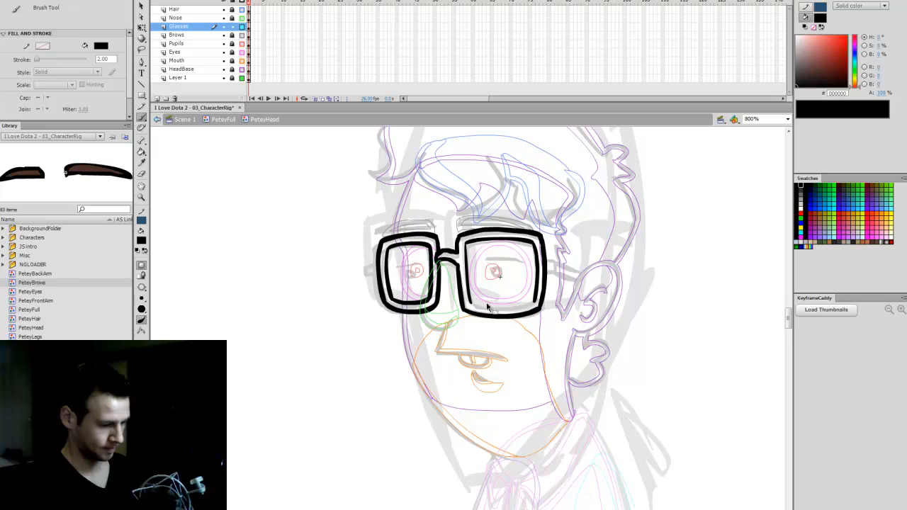
{"action": "key", "text": "ctrl+z"}
{"action": "left_click_drag", "start_coordinate": [533, 244], "coordinate": [536, 302]}
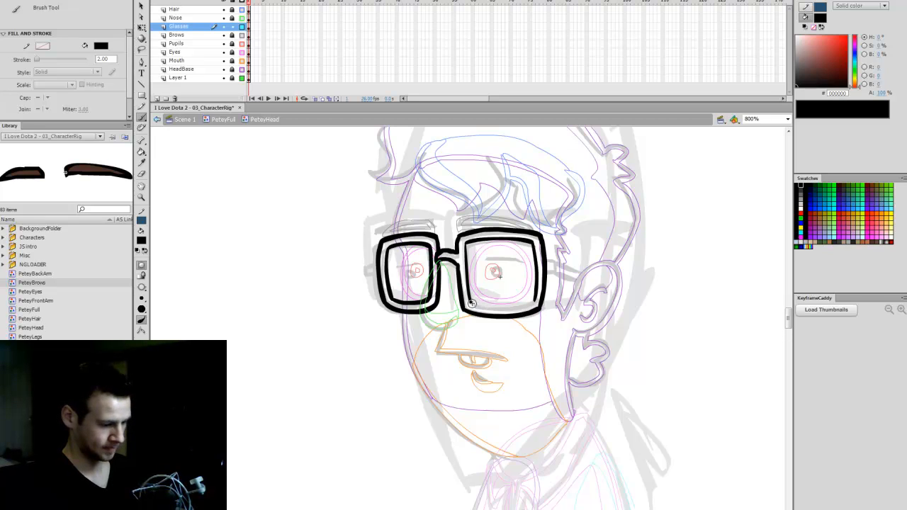
{"action": "left_click_drag", "start_coordinate": [472, 304], "coordinate": [535, 302]}
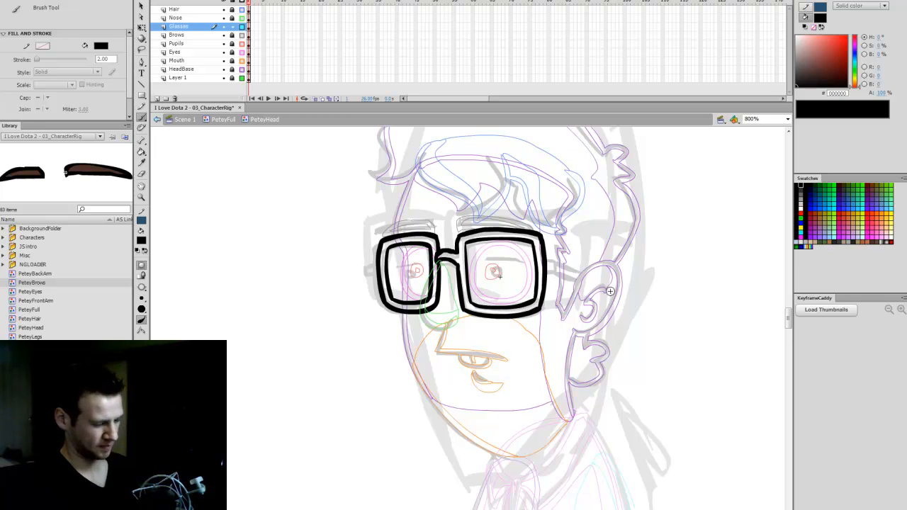
Select the whole glasses drawing, skew it slightly with Free Transform and nudge it left over the sketch
{"action": "key", "text": "q"}
{"action": "left_click_drag", "start_coordinate": [340, 363], "coordinate": [545, 199]}
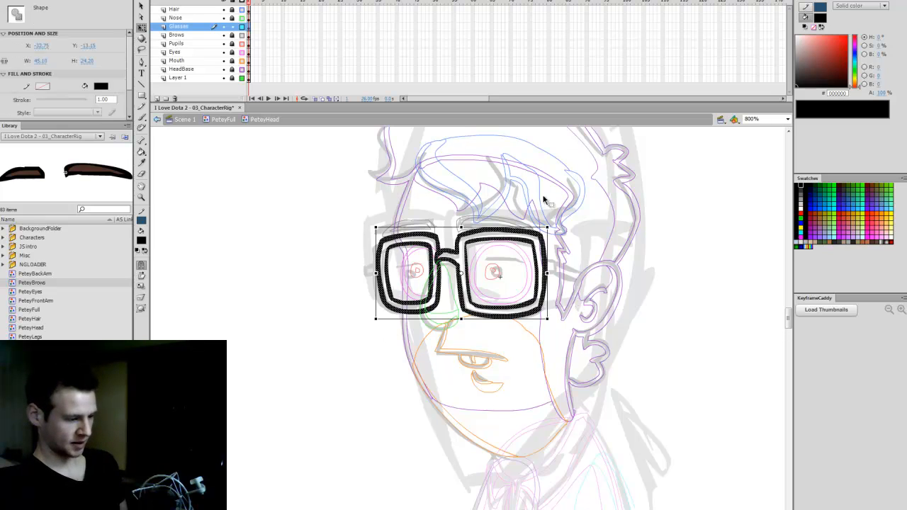
{"action": "left_click_drag", "start_coordinate": [507, 238], "coordinate": [526, 228]}
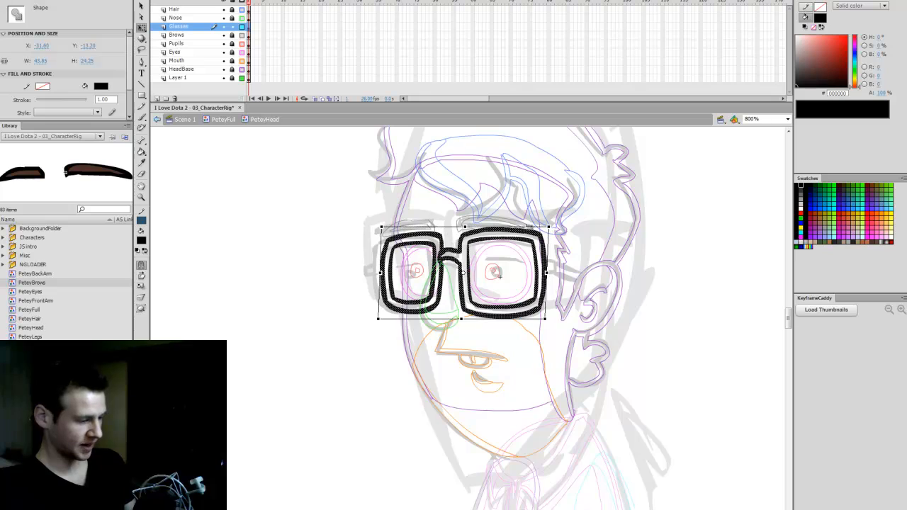
{"action": "key", "text": "Left"}
{"action": "key", "text": "Left"}
{"action": "key", "text": "Left"}
{"action": "key", "text": "Left"}
{"action": "left_click", "coordinate": [588, 253]}
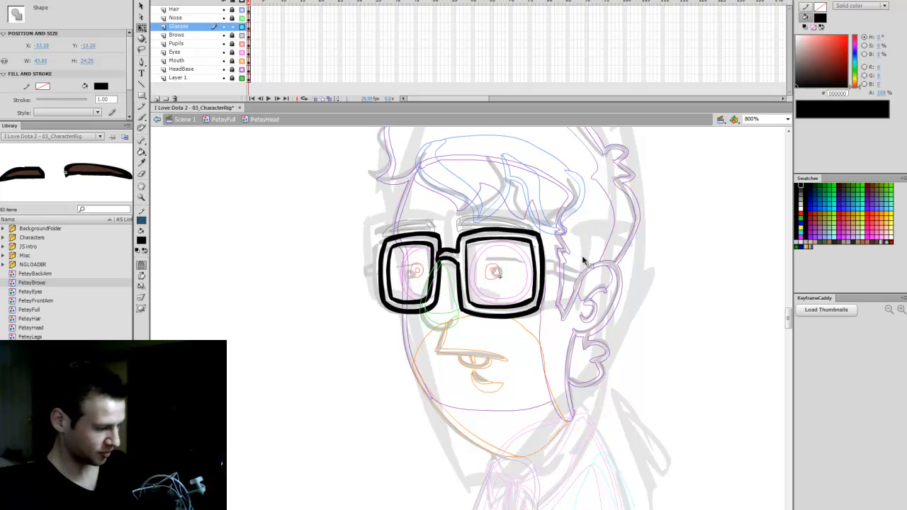
Erase a gap in the larger frame's ear side and ink a short hinge stub there in black
{"action": "key", "text": "b"}
{"action": "mouse_move", "coordinate": [543, 255]}
{"action": "left_mouse_down"}
{"action": "mouse_move", "coordinate": [558, 264]}
{"action": "mouse_move", "coordinate": [546, 272]}
{"action": "left_mouse_up"}
{"action": "key", "text": "ctrl+z"}
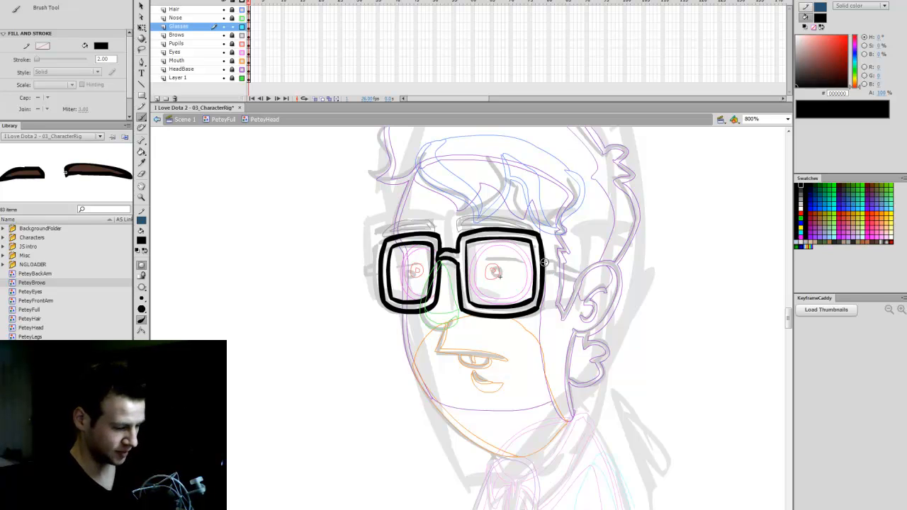
{"action": "key", "text": "e"}
{"action": "key", "text": "b"}
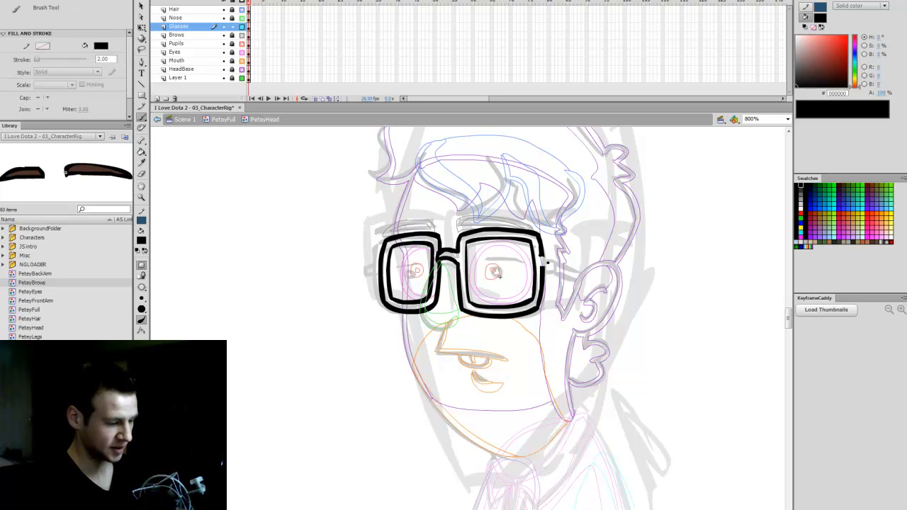
{"action": "left_click_drag", "start_coordinate": [559, 274], "coordinate": [547, 270]}
Open the smaller frame's outer side for an inked hinge stub, and ink the temple arm from the larger frame to the ear
{"action": "key", "text": "e"}
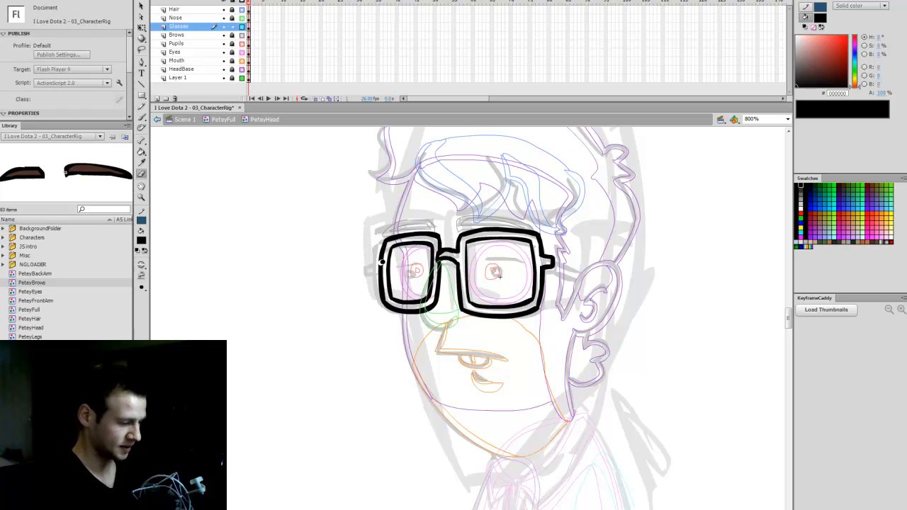
{"action": "key", "text": "b"}
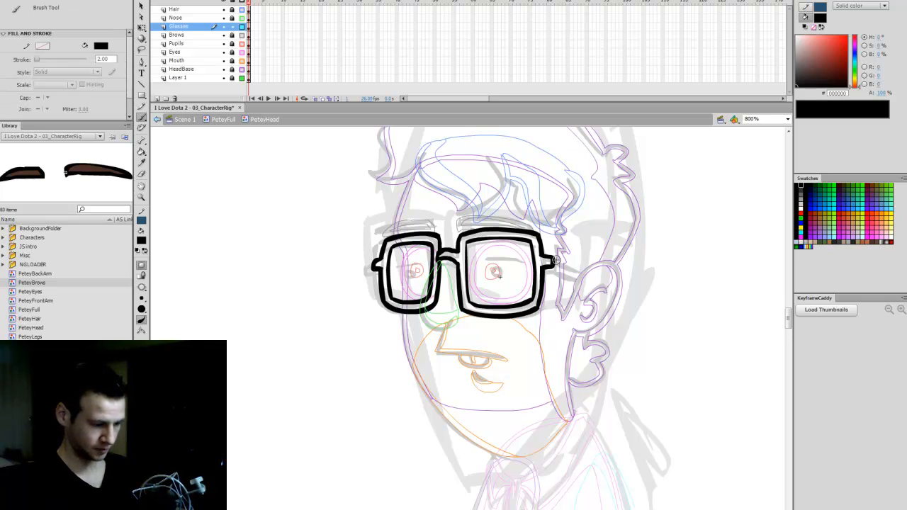
{"action": "left_click_drag", "start_coordinate": [553, 260], "coordinate": [589, 282]}
{"action": "key", "text": "ctrl+z"}
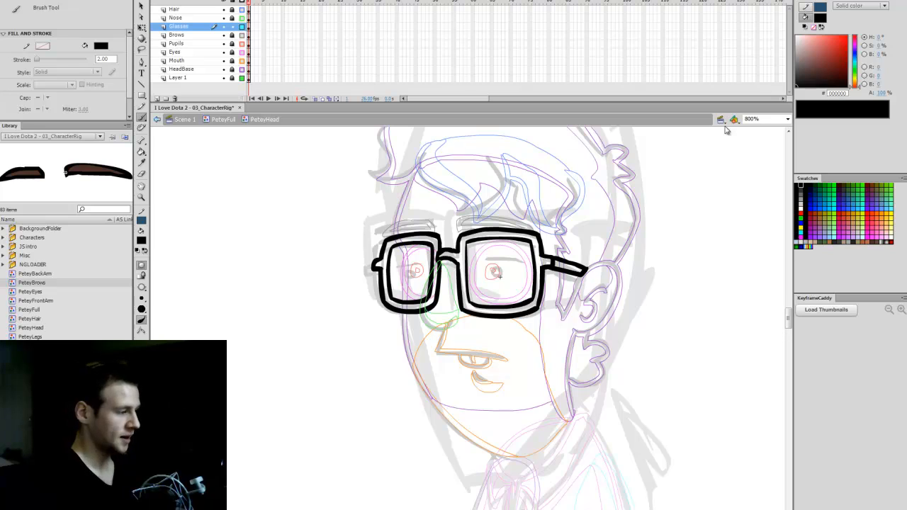
Show all head layers from HeadBase up to Hair in full colour instead of outlines
{"action": "left_click", "coordinate": [757, 120]}
{"action": "type", "text": "400"}
{"action": "key", "text": "Return"}
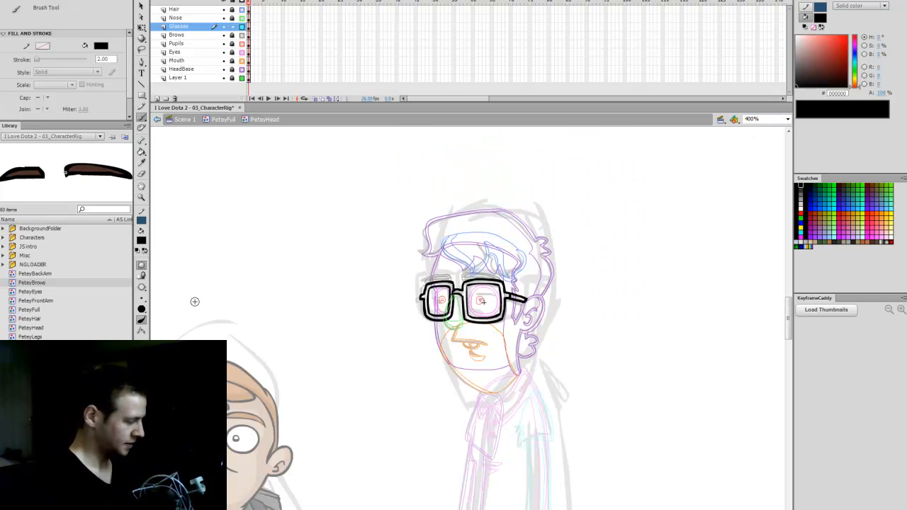
{"action": "key", "text": "q"}
{"action": "left_click_drag", "start_coordinate": [789, 317], "coordinate": [789, 327]}
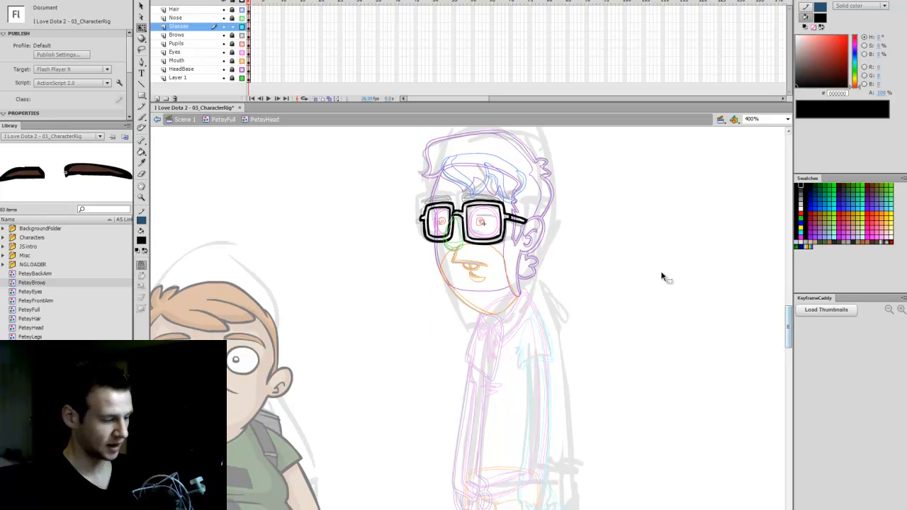
{"action": "left_click_drag", "start_coordinate": [242, 69], "coordinate": [242, 9]}
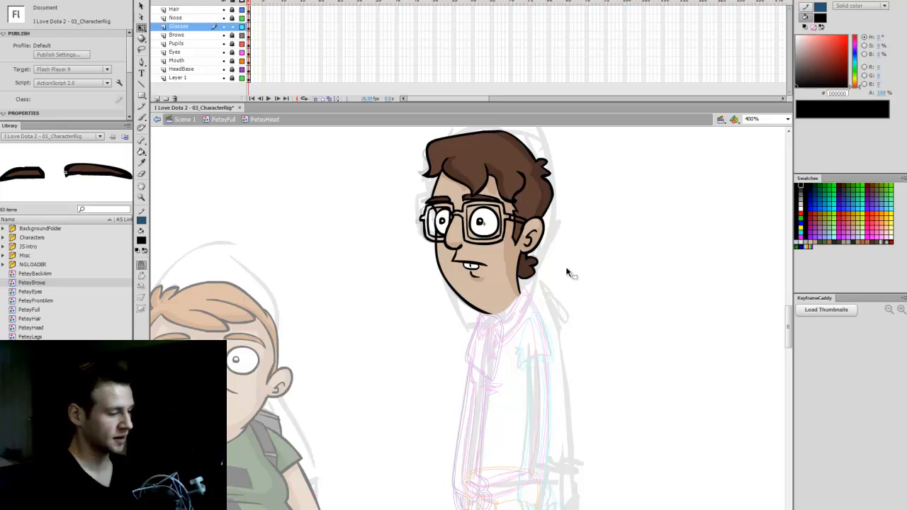
Fill the glasses frames and temple arm with dark grey #545454 using the Paint Bucket
{"action": "key", "text": "k"}
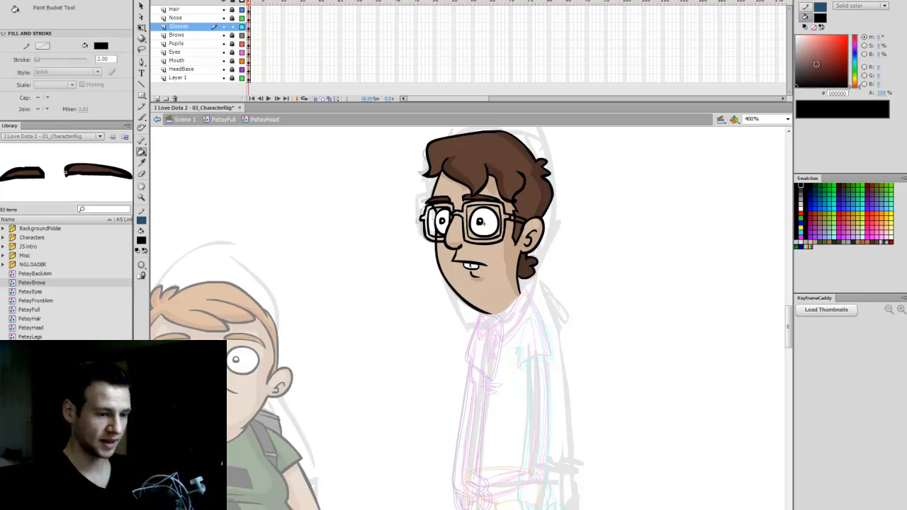
{"action": "left_click_drag", "start_coordinate": [816, 65], "coordinate": [796, 70]}
{"action": "left_click", "coordinate": [443, 206]}
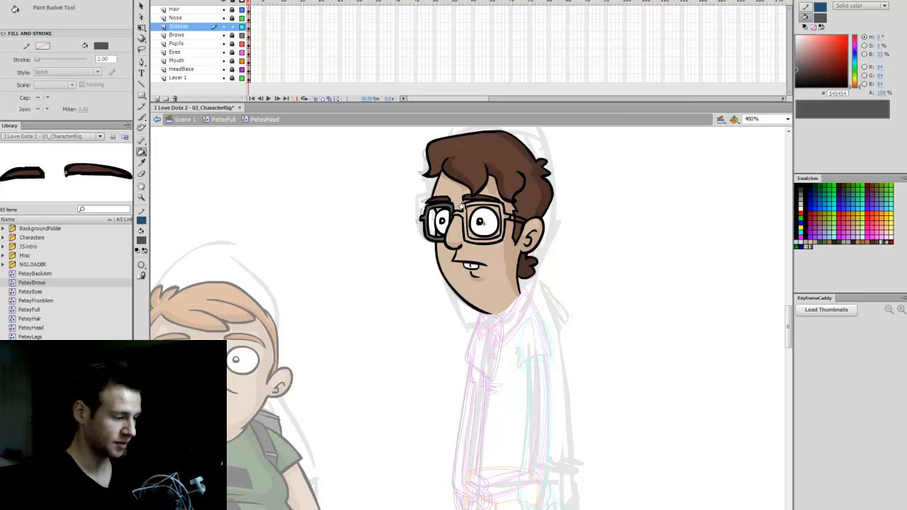
{"action": "left_click", "coordinate": [519, 214]}
{"action": "left_click", "coordinate": [521, 222]}
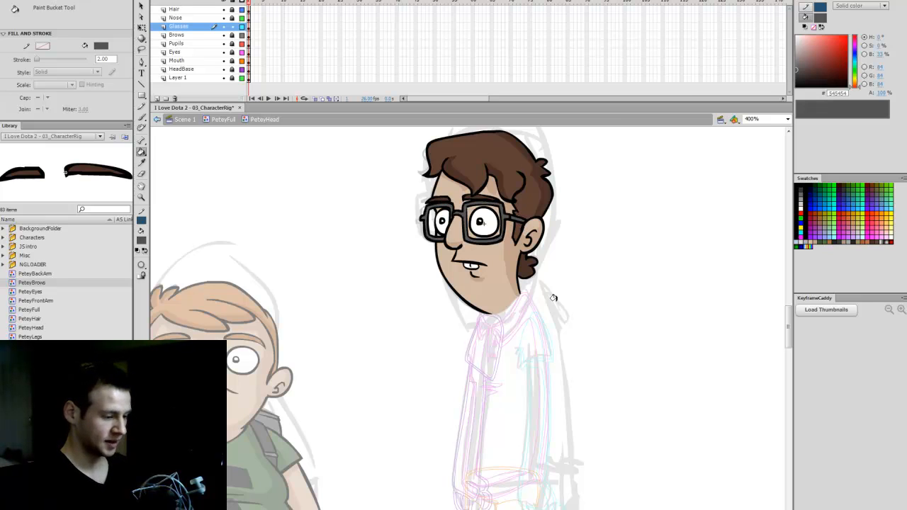
Recolour the glasses frames with dark blue #324866
{"action": "left_click_drag", "start_coordinate": [513, 509], "coordinate": [511, 509]}
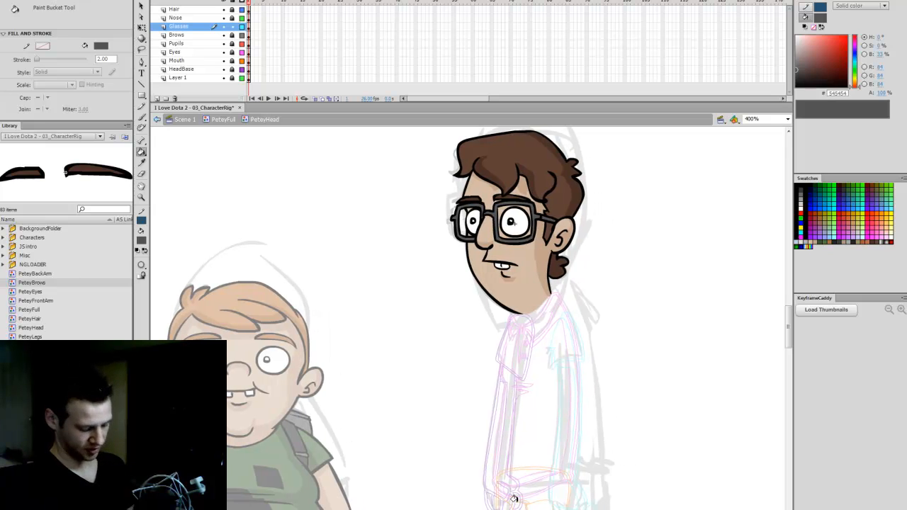
{"action": "mouse_move", "coordinate": [854, 66]}
{"action": "left_mouse_down"}
{"action": "mouse_move", "coordinate": [855, 56]}
{"action": "mouse_move", "coordinate": [819, 66]}
{"action": "mouse_move", "coordinate": [820, 18]}
{"action": "mouse_move", "coordinate": [822, 66]}
{"action": "left_mouse_up"}
{"action": "left_click", "coordinate": [489, 205]}
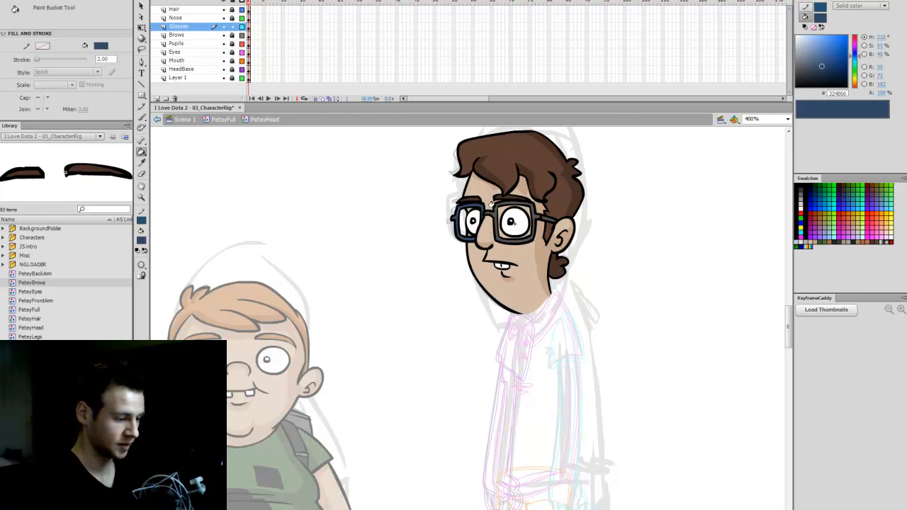
{"action": "left_click", "coordinate": [494, 210]}
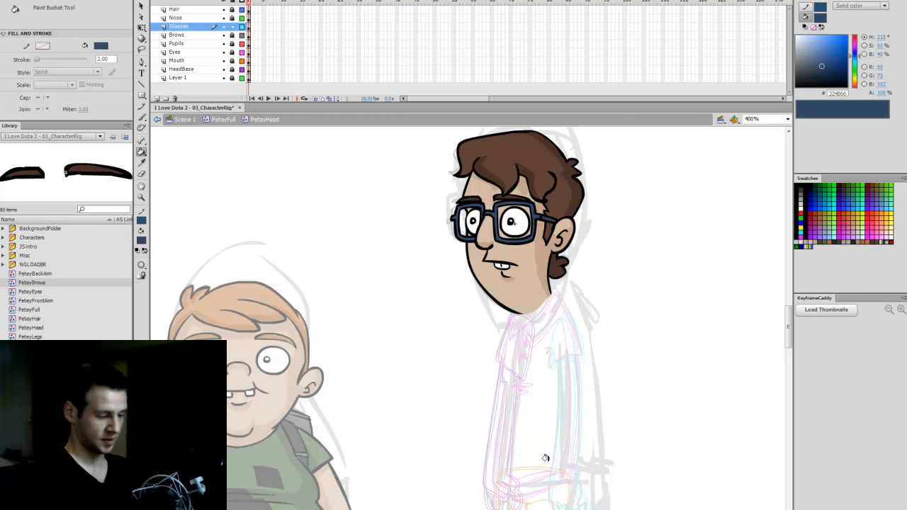
Recolour the glasses frames with lighter blue #758FB4
{"action": "left_click_drag", "start_coordinate": [815, 54], "coordinate": [814, 50]}
{"action": "left_click", "coordinate": [476, 205]}
{"action": "left_click", "coordinate": [493, 204]}
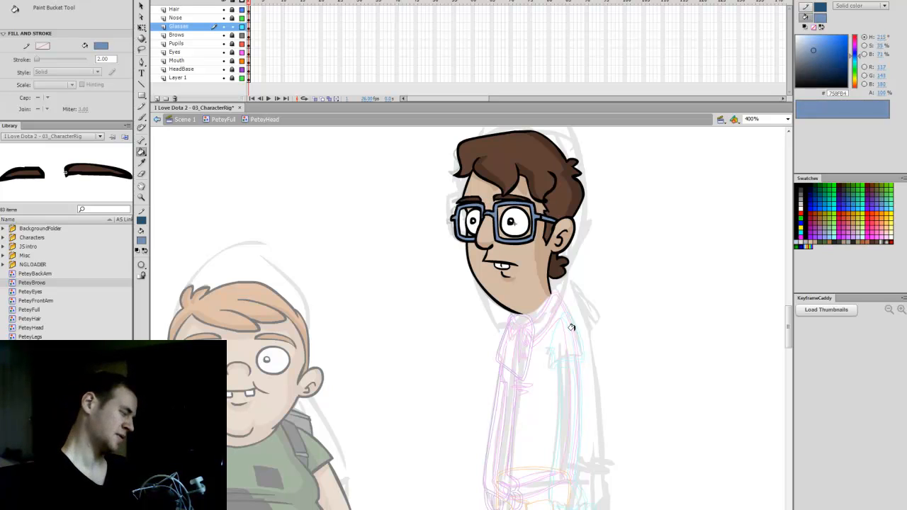
Recolour the glasses frames with muted grey-blue #687587
{"action": "mouse_move", "coordinate": [816, 69]}
{"action": "left_mouse_down"}
{"action": "mouse_move", "coordinate": [820, 60]}
{"action": "mouse_move", "coordinate": [807, 59]}
{"action": "left_mouse_up"}
{"action": "left_click", "coordinate": [484, 201]}
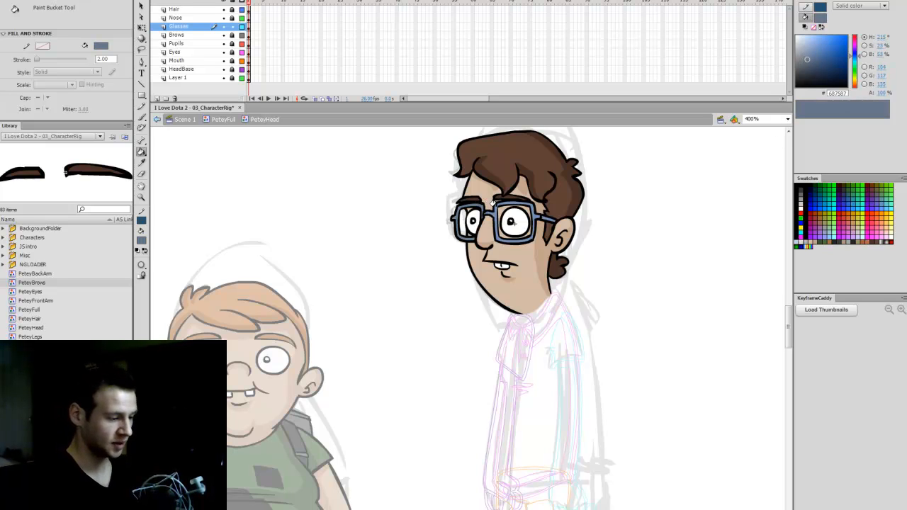
{"action": "left_click", "coordinate": [493, 204]}
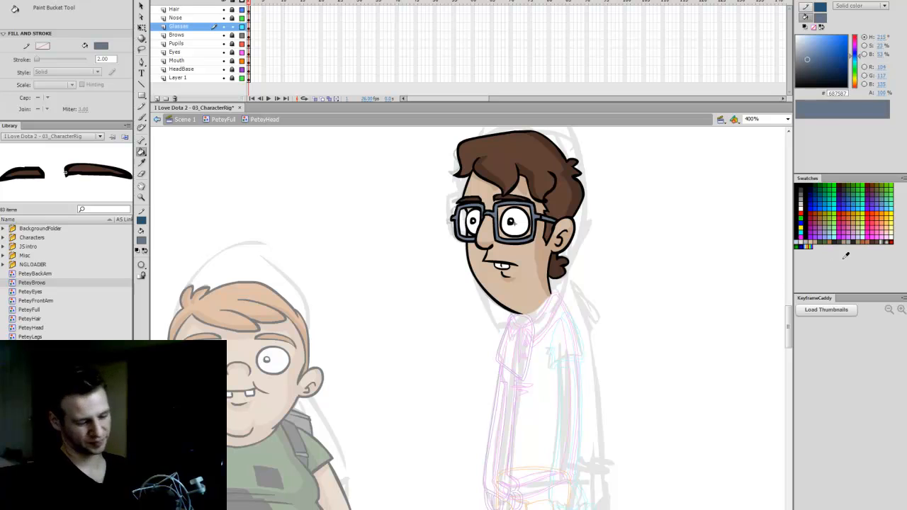
Fill both glasses lenses with the white-to-black linear gradient swatch
{"action": "left_click", "coordinate": [879, 241]}
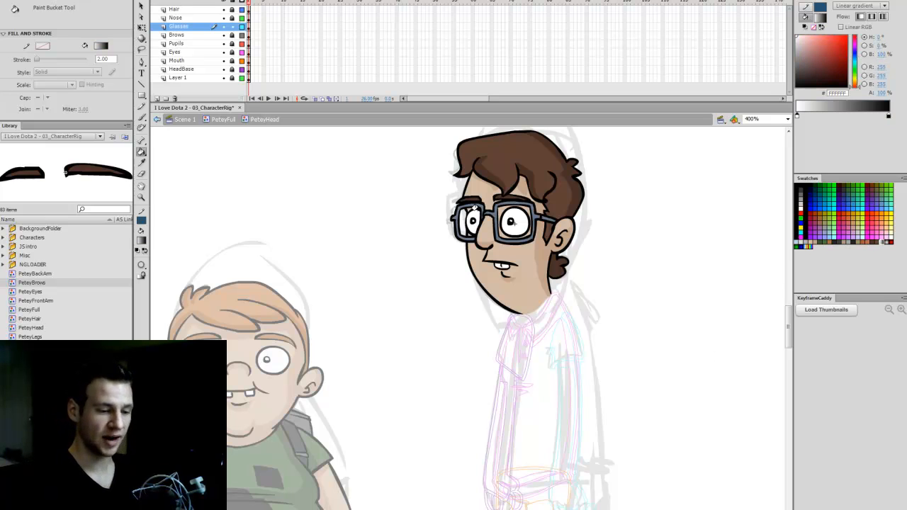
{"action": "left_click", "coordinate": [461, 224]}
{"action": "left_click", "coordinate": [517, 233]}
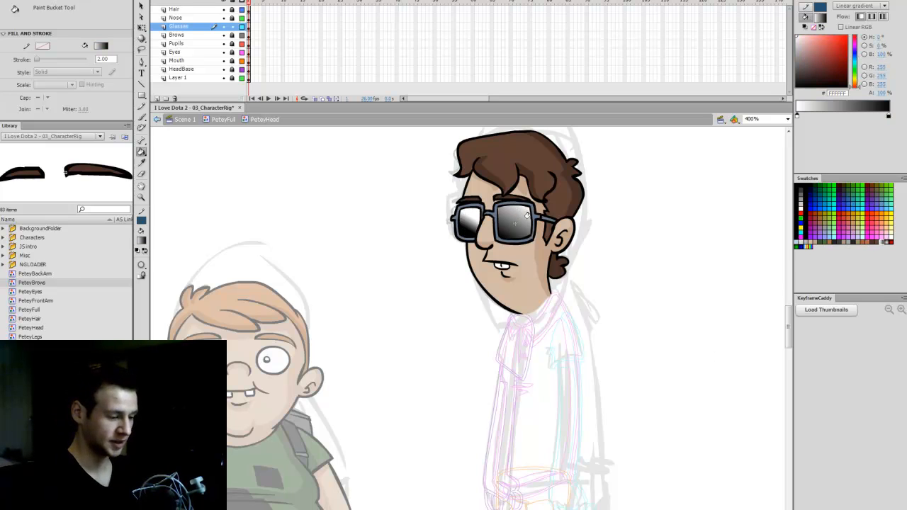
Change the black gradient stop of both lenses to white #FFFFFF with 20% alpha
{"action": "key", "text": "v"}
{"action": "left_click", "coordinate": [477, 228]}
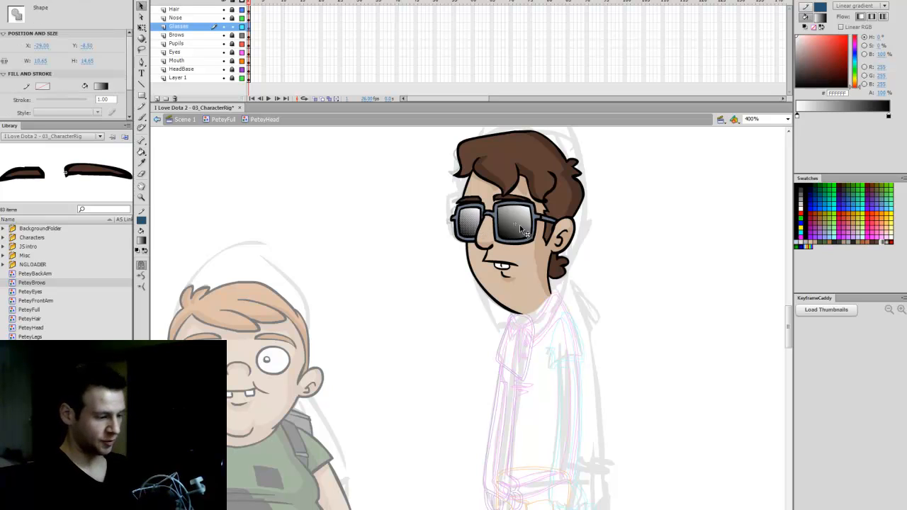
{"action": "left_click", "coordinate": [525, 231], "text": "shift"}
{"action": "left_click", "coordinate": [890, 117]}
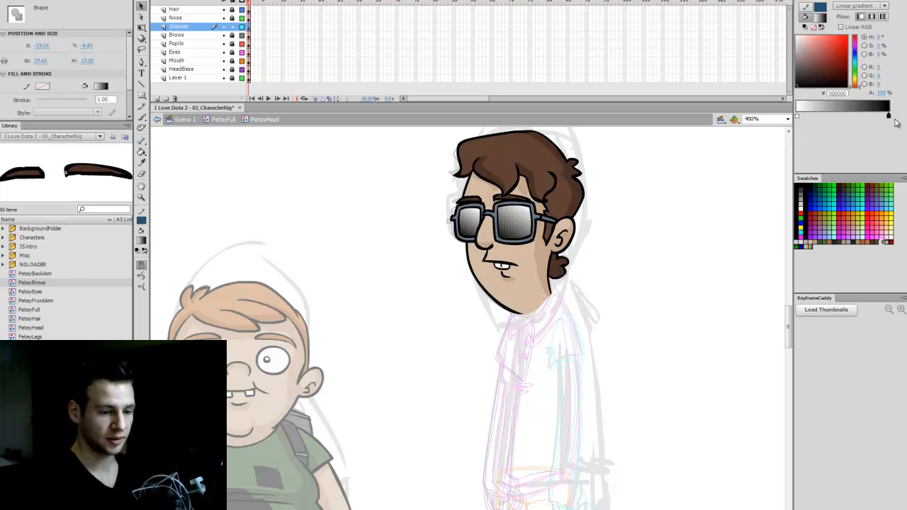
{"action": "left_click_drag", "start_coordinate": [823, 85], "coordinate": [778, 27]}
{"action": "left_click", "coordinate": [883, 93]}
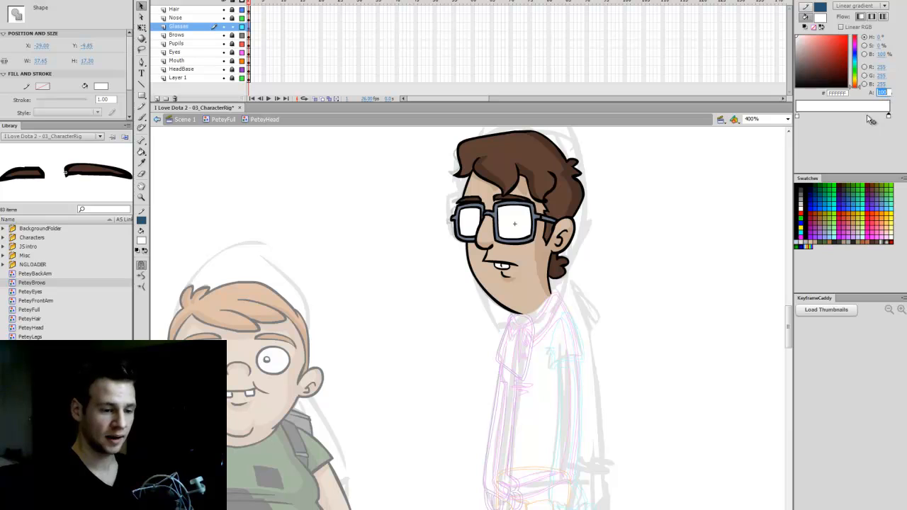
{"action": "type", "text": "0"}
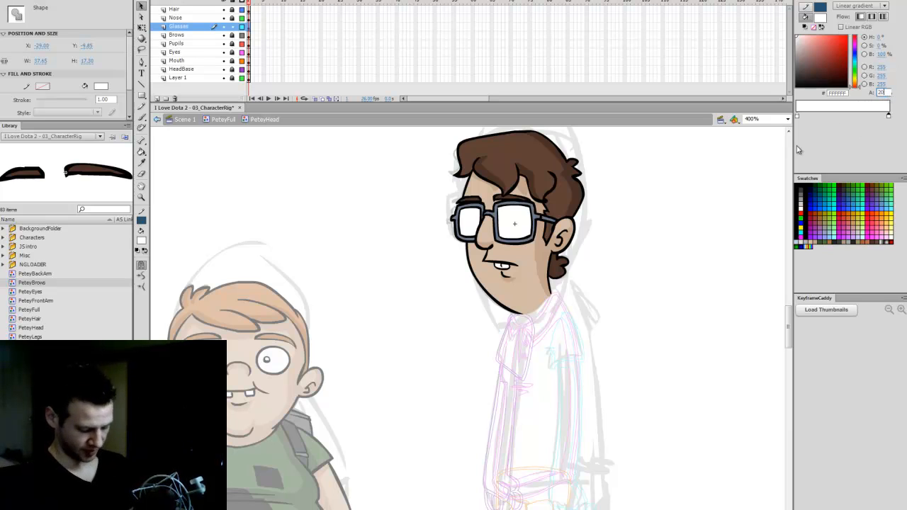
{"action": "key", "text": "Return"}
Set the first white gradient stop's alpha to 40% and add two middle stops with 60% and 10% alpha
{"action": "left_click", "coordinate": [881, 92]}
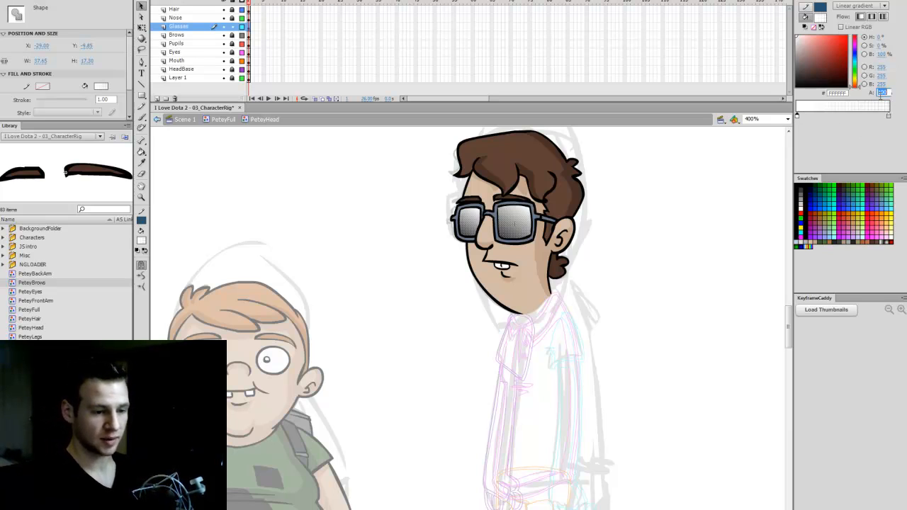
{"action": "type", "text": "40"}
{"action": "key", "text": "Return"}
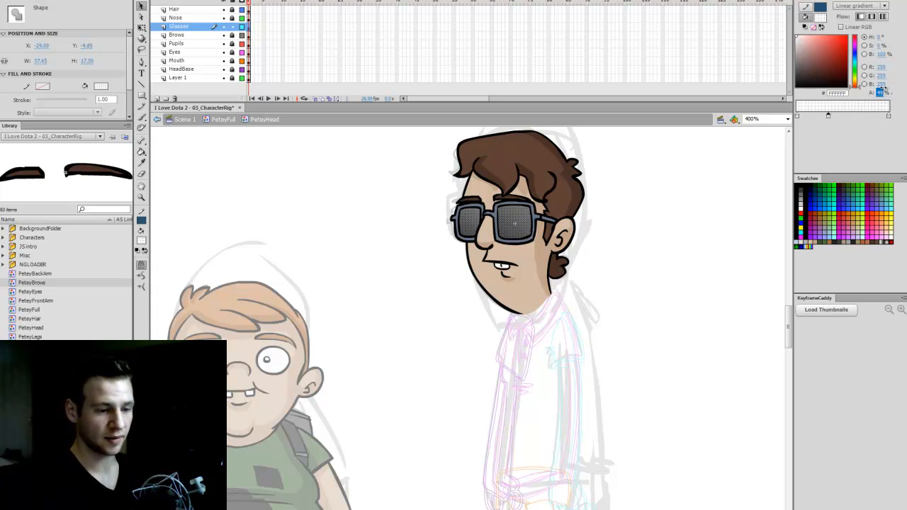
{"action": "left_click", "coordinate": [882, 92]}
{"action": "type", "text": "60"}
{"action": "key", "text": "Return"}
{"action": "left_click", "coordinate": [848, 116]}
{"action": "left_click", "coordinate": [882, 93]}
{"action": "type", "text": "10"}
{"action": "key", "text": "Return"}
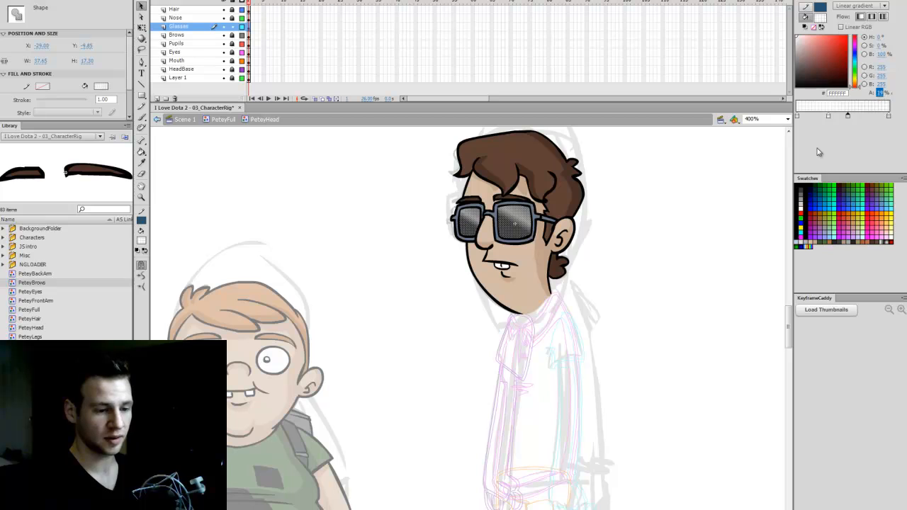
Add another semi-transparent white stop near the end of the larger lens's gradient and apply the same gradient to the smaller lens
{"action": "left_click", "coordinate": [633, 260]}
{"action": "left_click", "coordinate": [539, 229]}
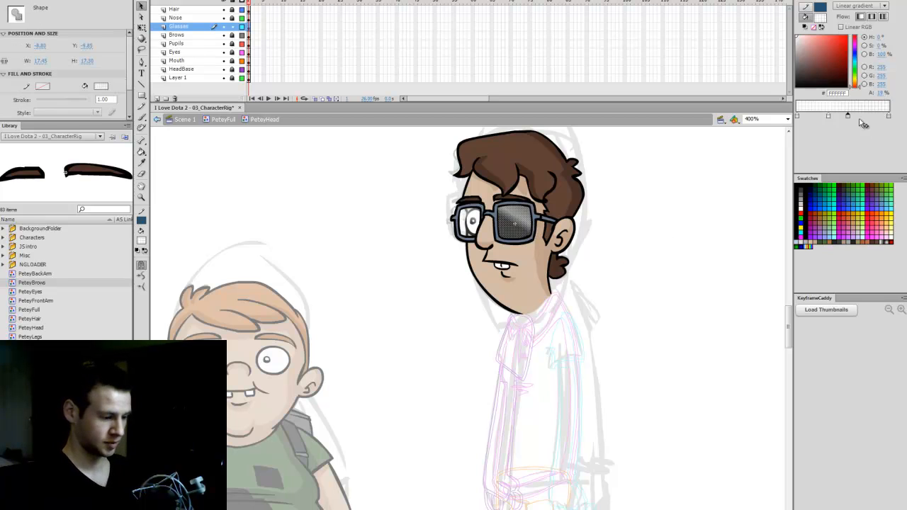
{"action": "left_click", "coordinate": [873, 114]}
{"action": "left_click_drag", "start_coordinate": [883, 93], "coordinate": [887, 83]}
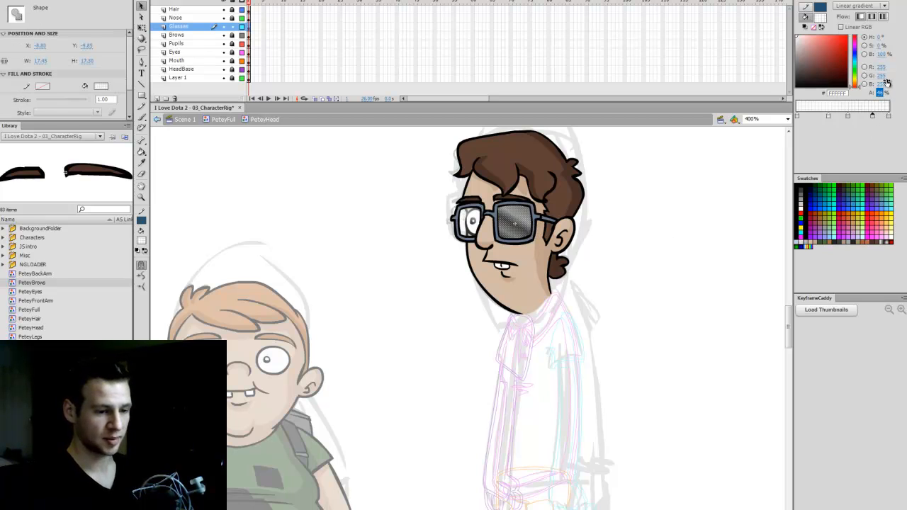
{"action": "left_click", "coordinate": [644, 236]}
{"action": "key", "text": "k"}
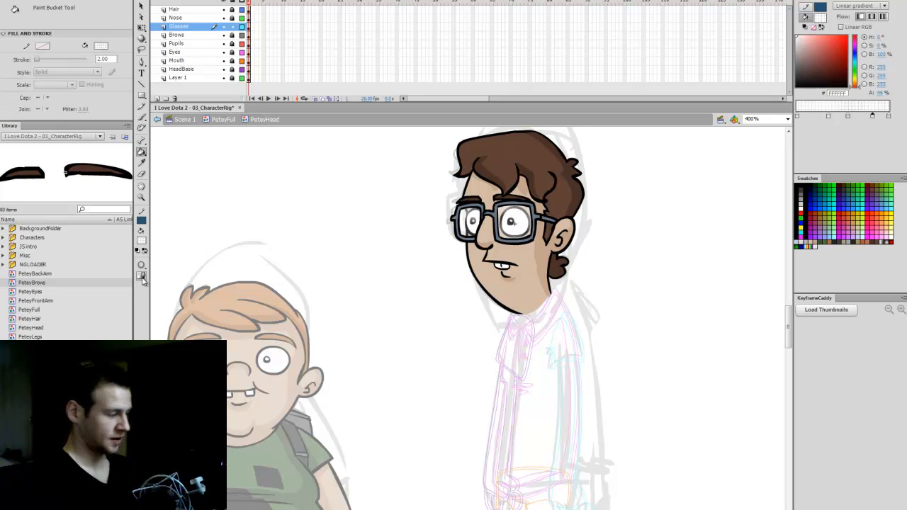
{"action": "key", "text": "q"}
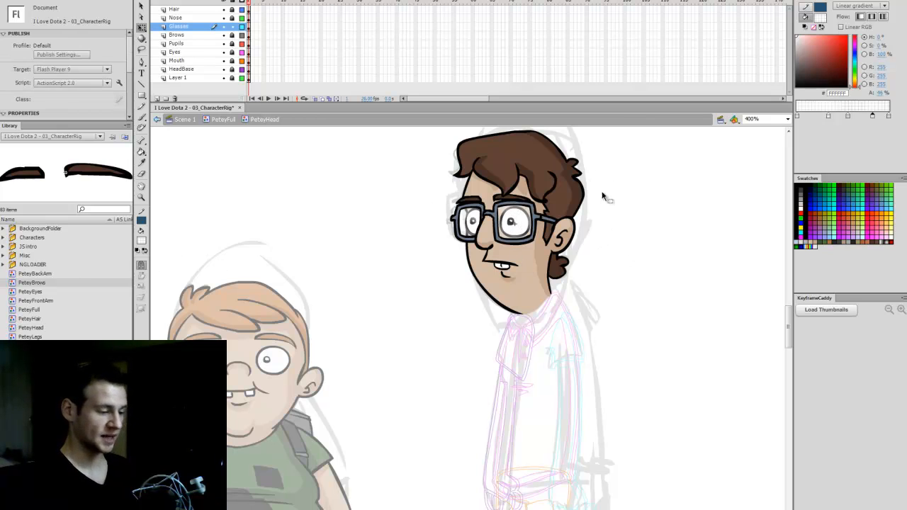
Refine the reflection gradient on both lenses, setting the second stop's alpha to 75% and adjusting the other stops' transparency
{"action": "left_click", "coordinate": [527, 227]}
{"action": "left_click", "coordinate": [472, 225], "text": "shift"}
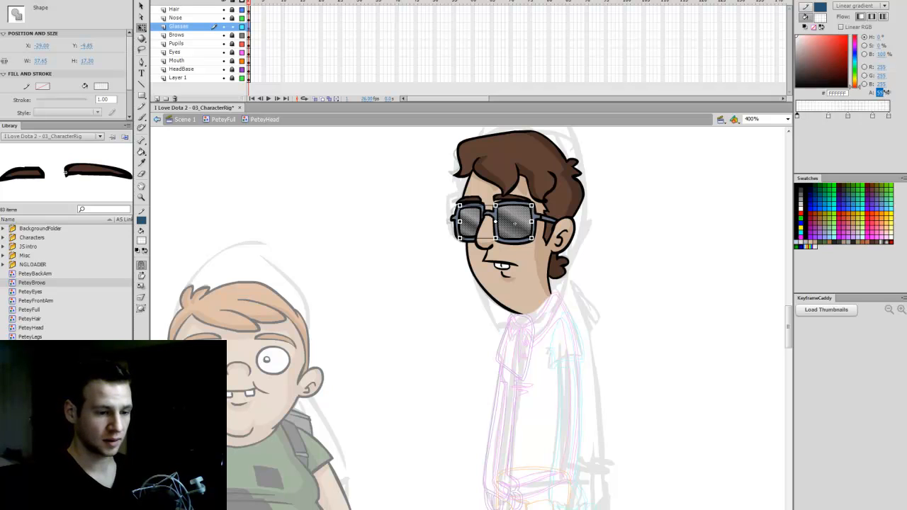
{"action": "left_click", "coordinate": [828, 117]}
{"action": "type", "text": "75"}
{"action": "key", "text": "Return"}
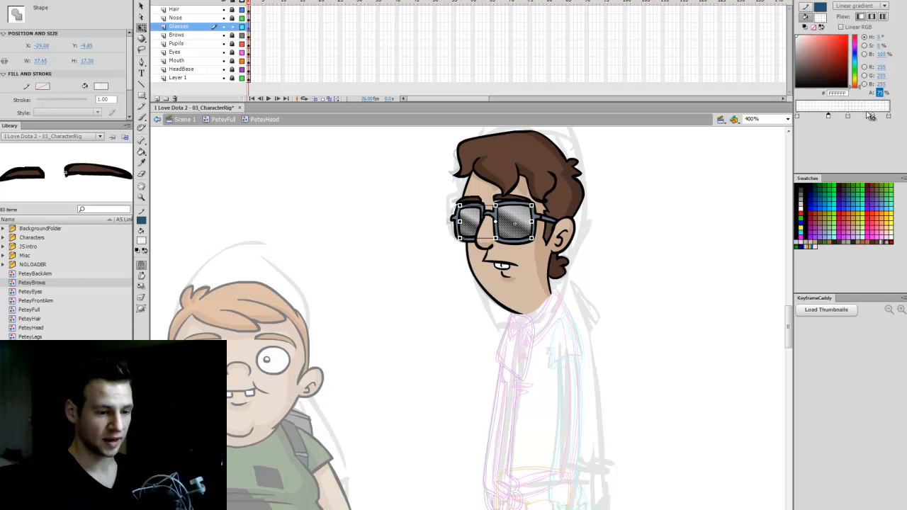
{"action": "left_click", "coordinate": [848, 115]}
{"action": "left_click_drag", "start_coordinate": [884, 93], "coordinate": [894, 92]}
{"action": "left_click", "coordinate": [872, 116]}
{"action": "left_click", "coordinate": [687, 180]}
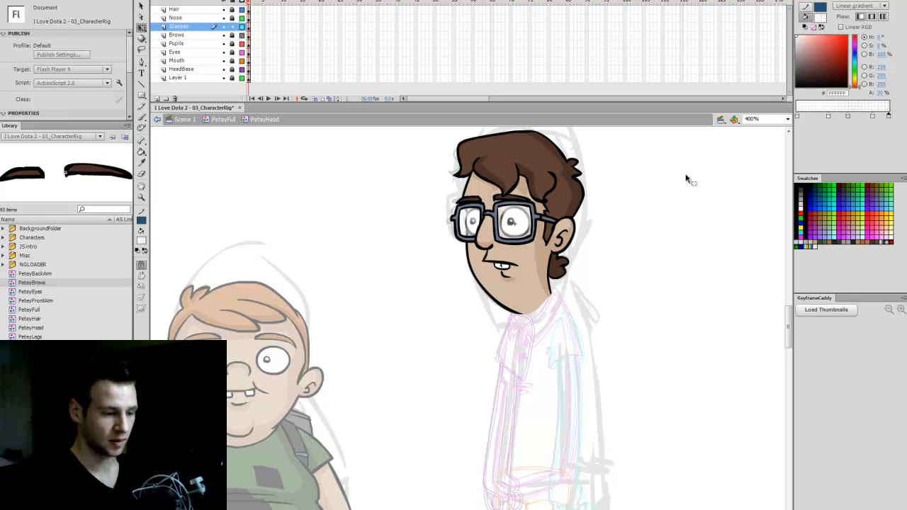
{"action": "left_click", "coordinate": [473, 227]}
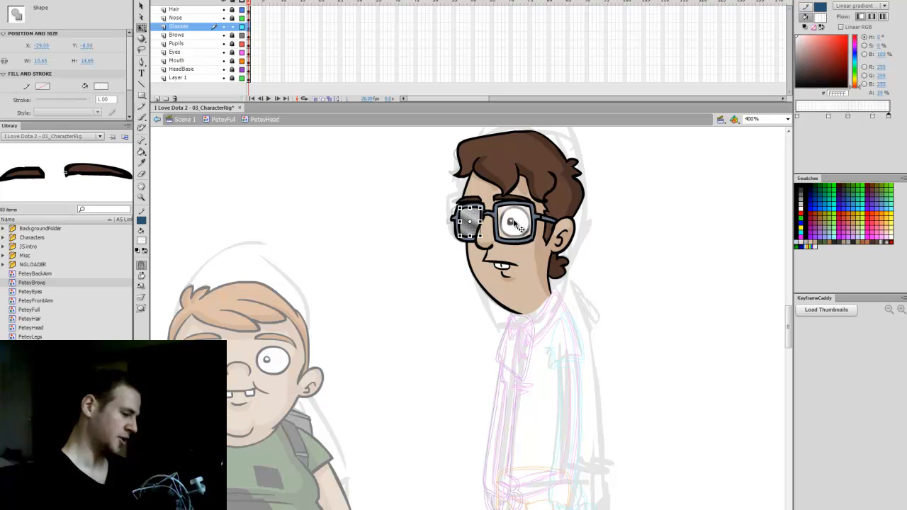
{"action": "left_click", "coordinate": [514, 222], "text": "shift"}
{"action": "left_click", "coordinate": [524, 363]}
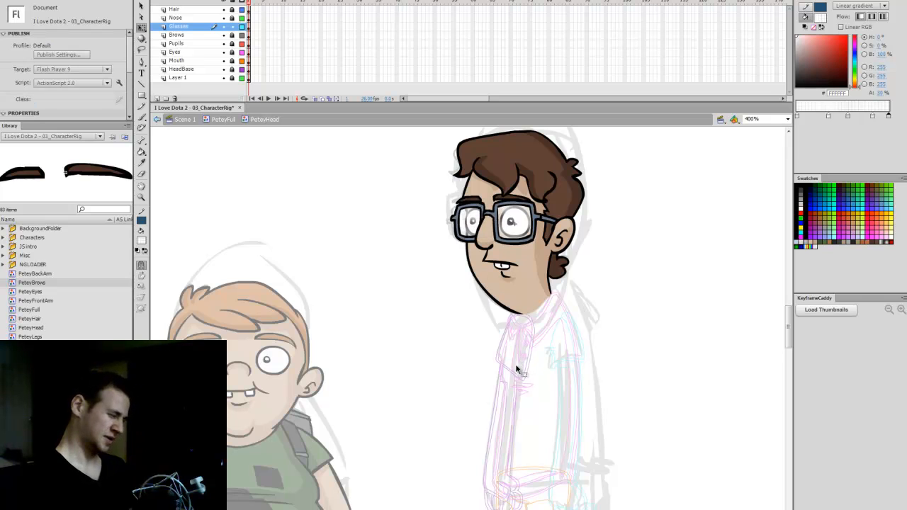
{"action": "scroll", "coordinate": [468, 319], "scroll_direction": "left", "scroll_amount": 4}
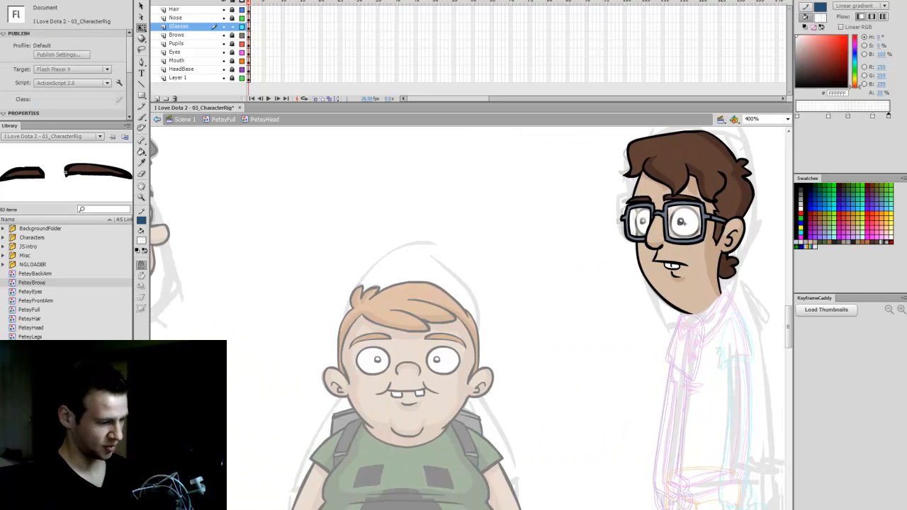
{"action": "left_click_drag", "start_coordinate": [493, 509], "coordinate": [530, 473]}
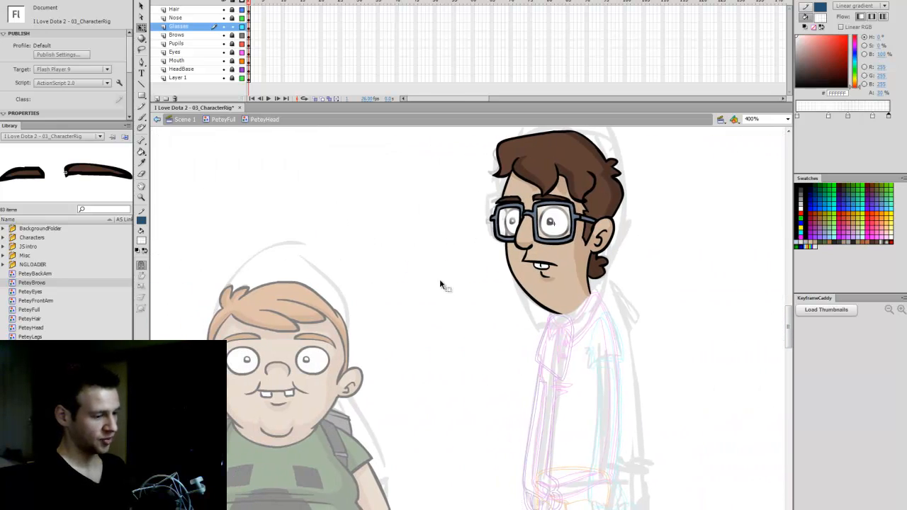
Unlock all layers of the head symbol and delete Layer 1
{"action": "left_click_drag", "start_coordinate": [232, 17], "coordinate": [234, 64]}
{"action": "left_click", "coordinate": [231, 78]}
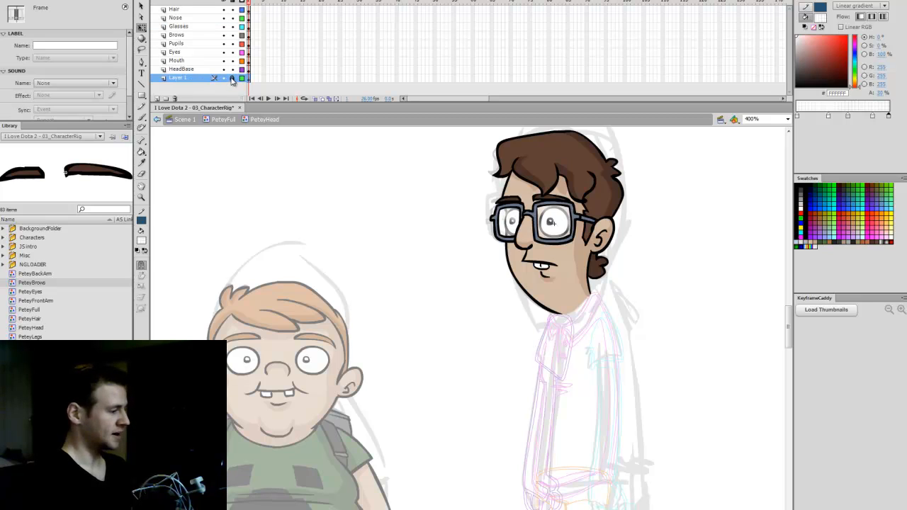
{"action": "left_click", "coordinate": [175, 98]}
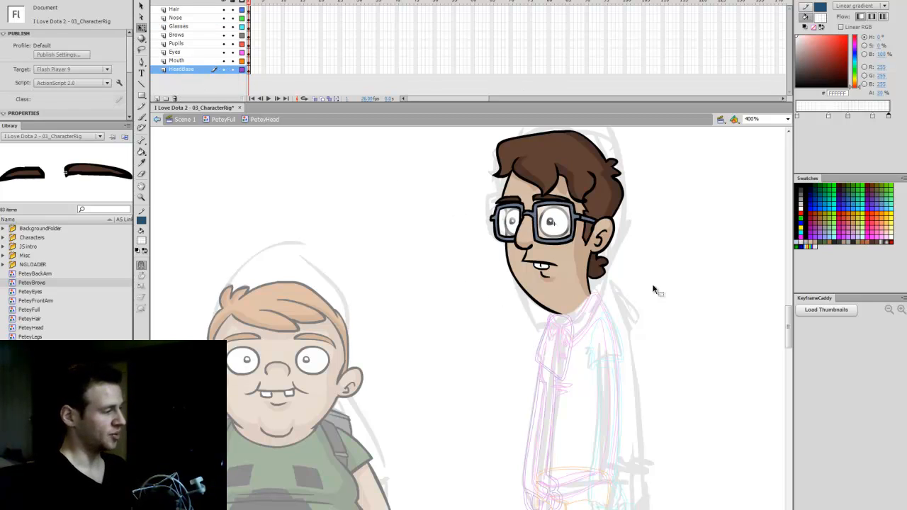
Convert the artwork on the Glasses layer into a graphic symbol named PeteyGlasses
{"action": "scroll", "coordinate": [709, 277], "scroll_direction": "up", "scroll_amount": 2}
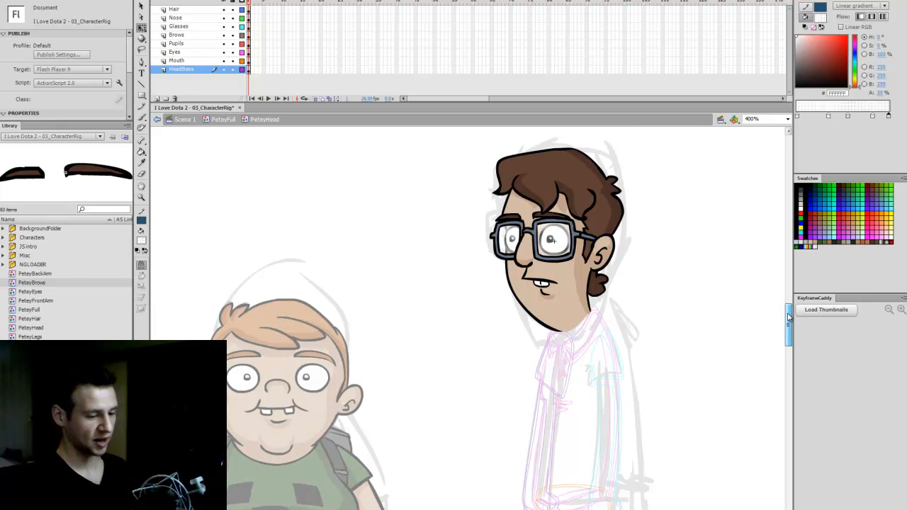
{"action": "left_click", "coordinate": [251, 17]}
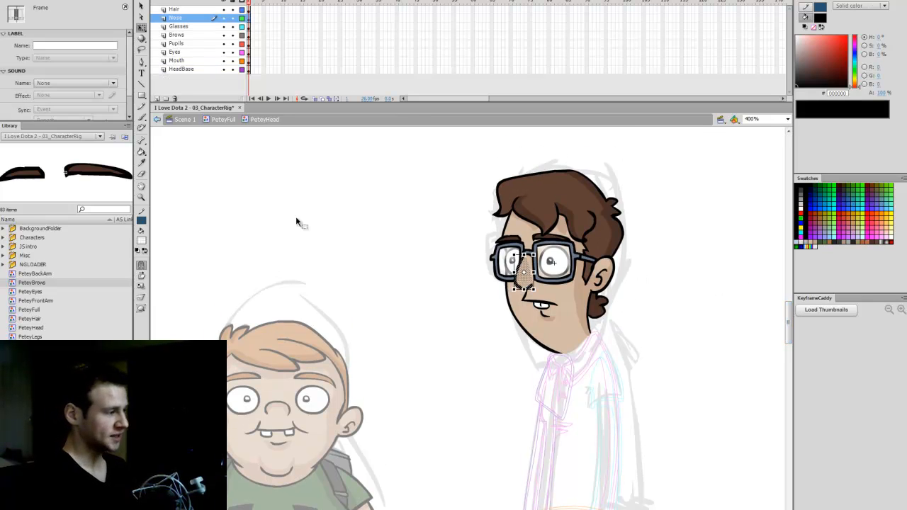
{"action": "left_click", "coordinate": [249, 26]}
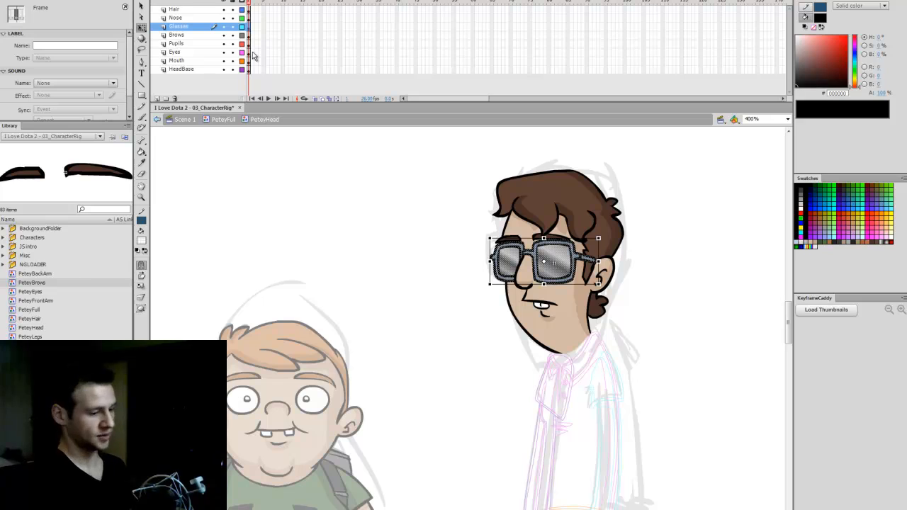
{"action": "key", "text": "F8"}
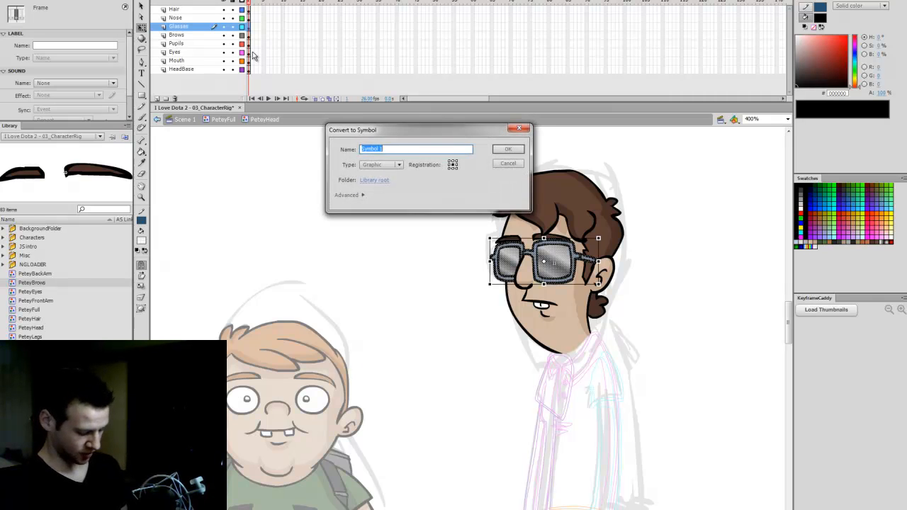
{"action": "type", "text": "Glas"}
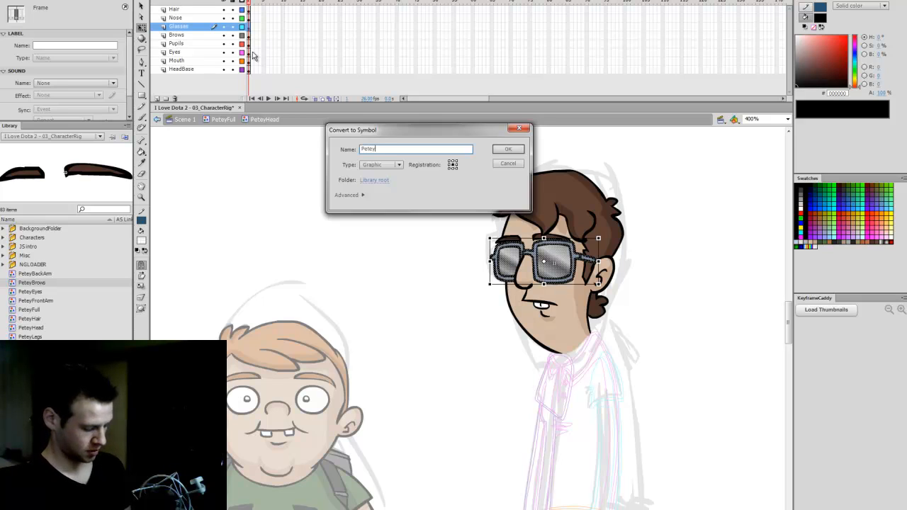
{"action": "type", "text": "ses"}
{"action": "key", "text": "Return"}
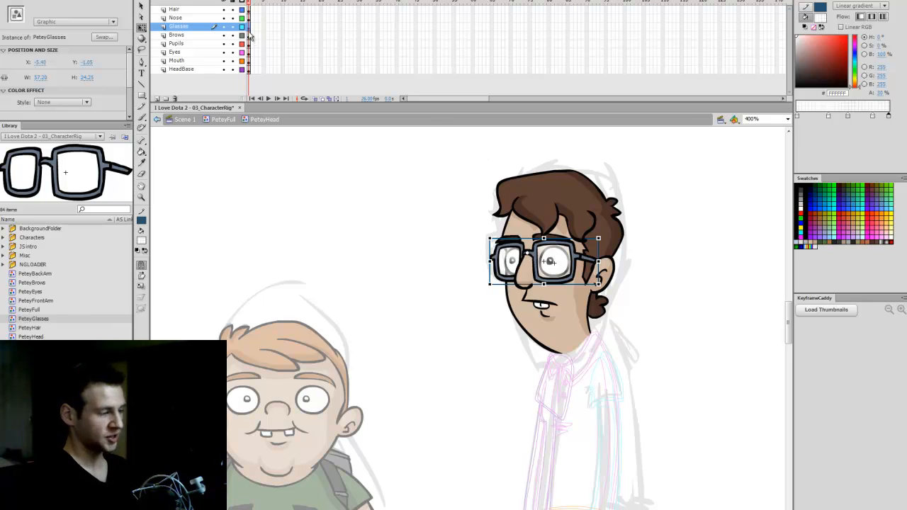
Lock the Nose and HeadBase layers and nudge both pupils slightly within the eyes
{"action": "left_click", "coordinate": [233, 18]}
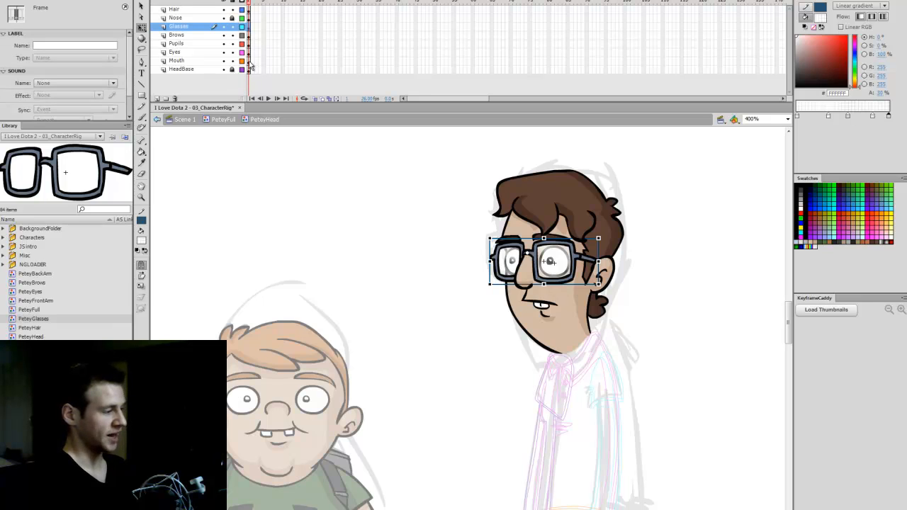
{"action": "left_click", "coordinate": [249, 61]}
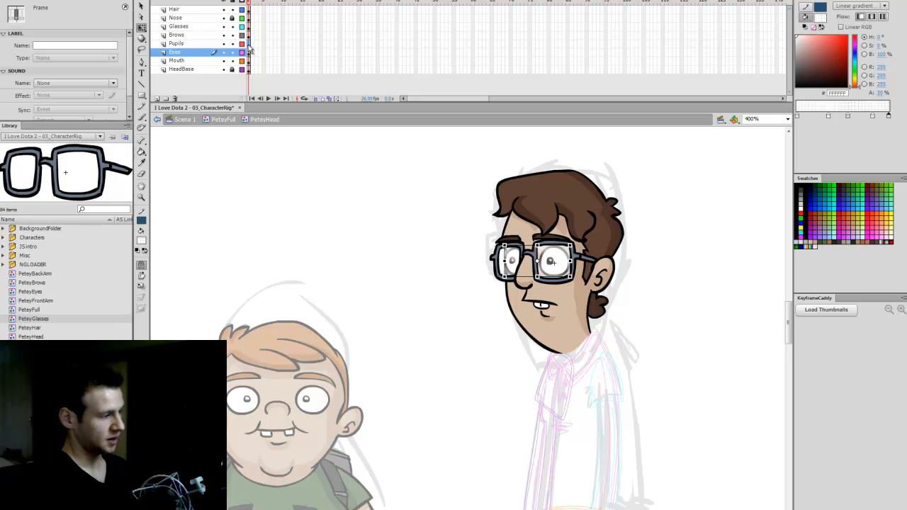
{"action": "left_click", "coordinate": [250, 44]}
{"action": "left_click", "coordinate": [557, 264]}
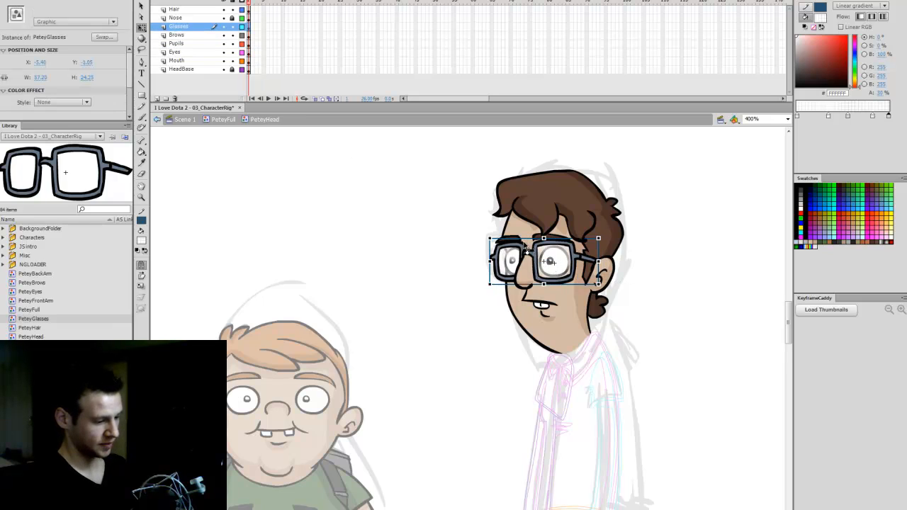
{"action": "left_click", "coordinate": [250, 44]}
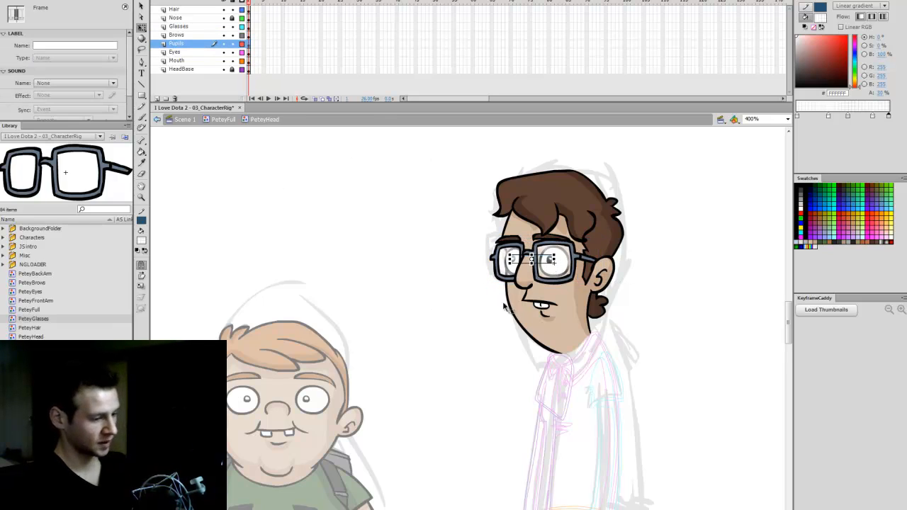
{"action": "key", "text": "Left"}
{"action": "key", "text": "Left"}
{"action": "key", "text": "Left"}
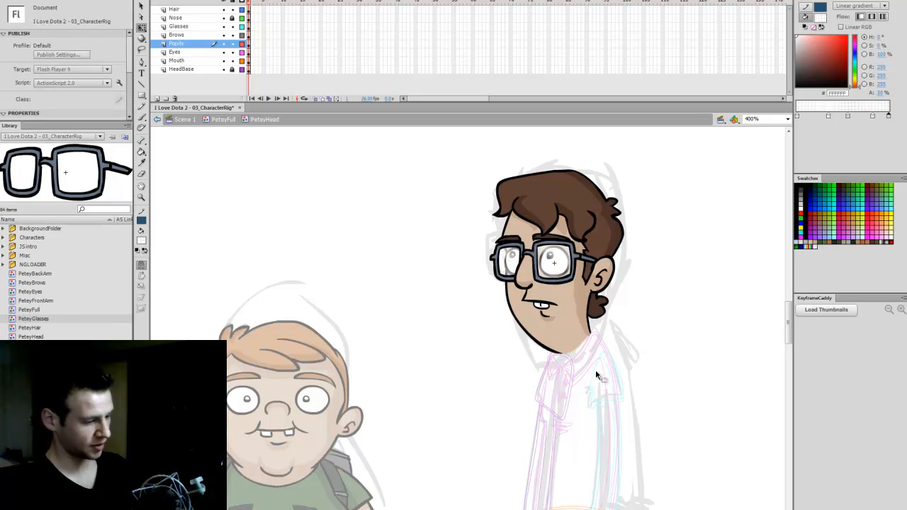
Nudge both pupils slightly downward within the eyes and deselect them
{"action": "key", "text": "Down"}
{"action": "key", "text": "Down"}
{"action": "key", "text": "Down"}
{"action": "key", "text": "Tab"}
{"action": "left_click", "coordinate": [640, 354]}
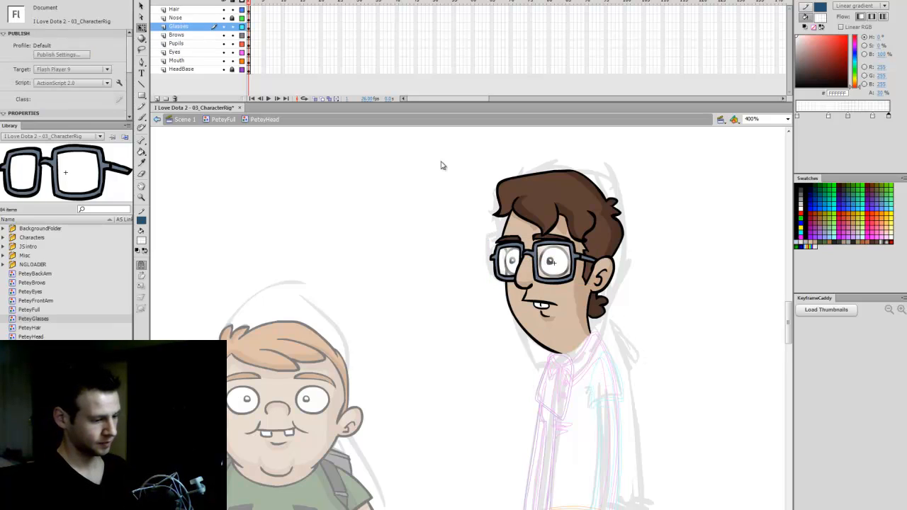
Try shifting the glasses and skewing the hair to test the separate parts of the head rig
{"action": "left_click", "coordinate": [249, 28]}
{"action": "left_click", "coordinate": [560, 282]}
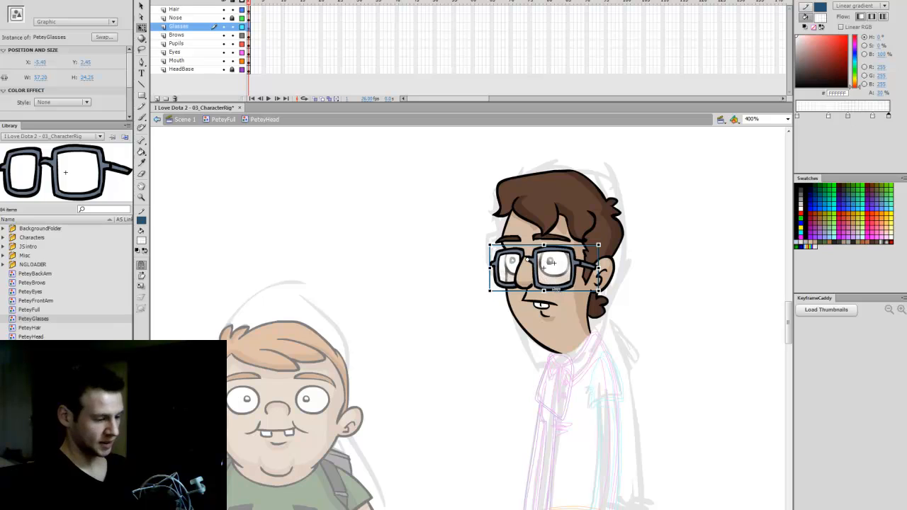
{"action": "left_click", "coordinate": [662, 291]}
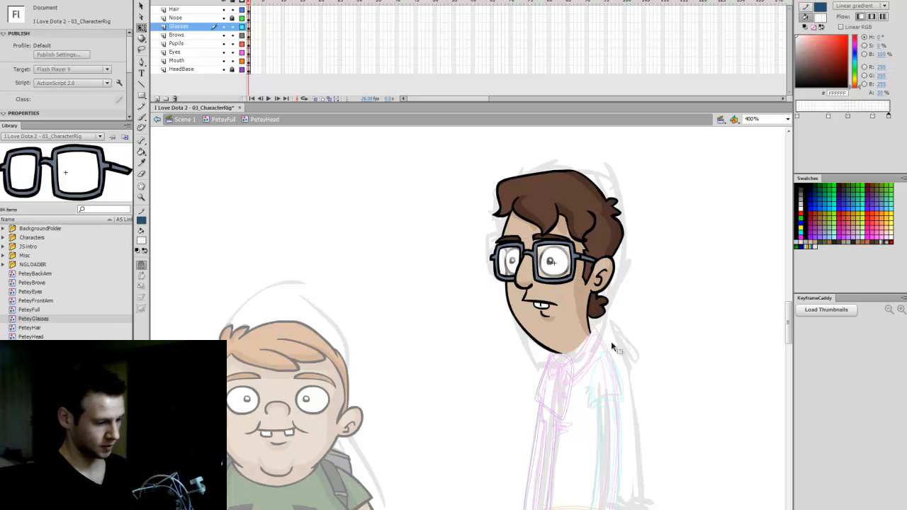
{"action": "left_click", "coordinate": [251, 11]}
{"action": "left_click", "coordinate": [551, 200]}
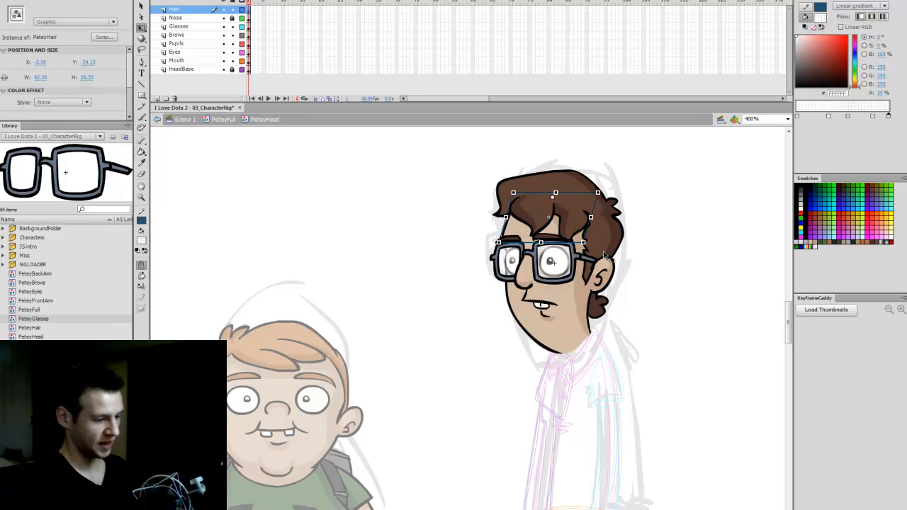
{"action": "left_click", "coordinate": [658, 286]}
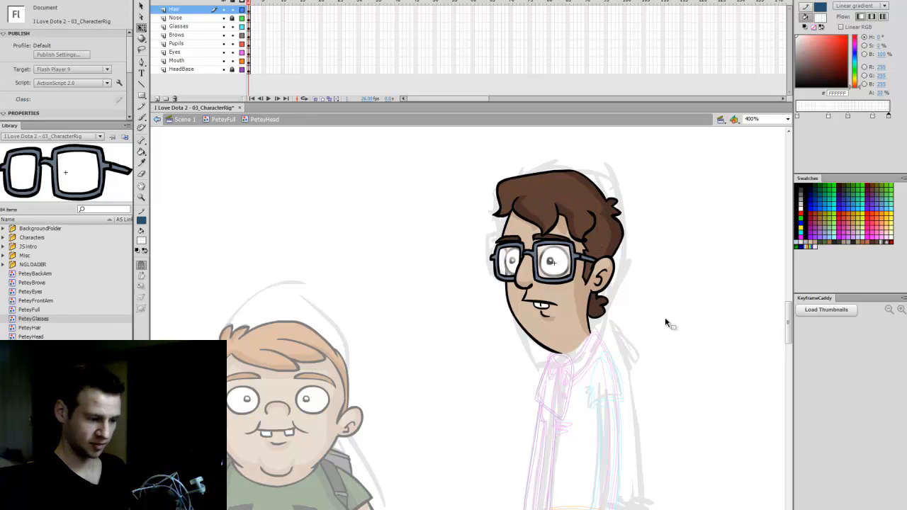
{"action": "left_click", "coordinate": [567, 347]}
Return to the PeteyFull symbol and switch its FrontArm, Torso, Legs, BackArm and Sketch layers from outlines to full colour
{"action": "double_click", "coordinate": [636, 325]}
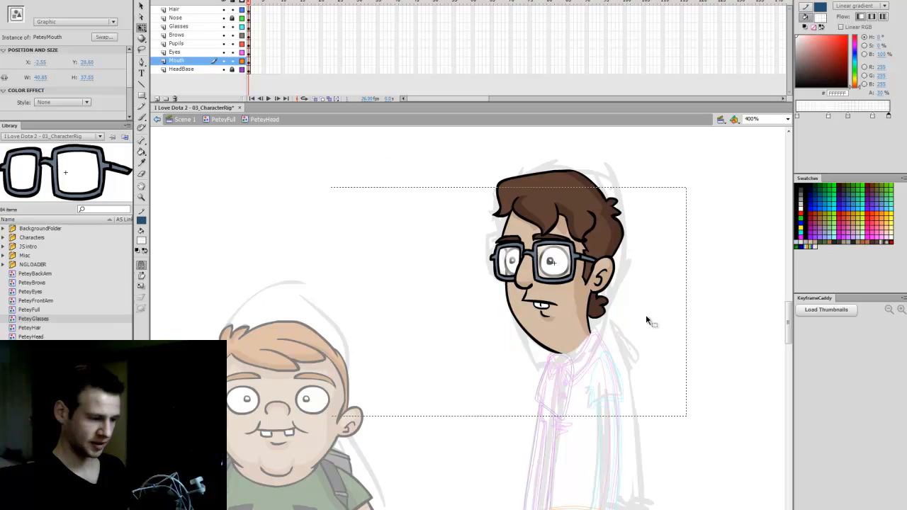
{"action": "scroll", "coordinate": [638, 319], "scroll_direction": "down", "scroll_amount": 2}
{"action": "left_click_drag", "start_coordinate": [244, 19], "coordinate": [242, 51]}
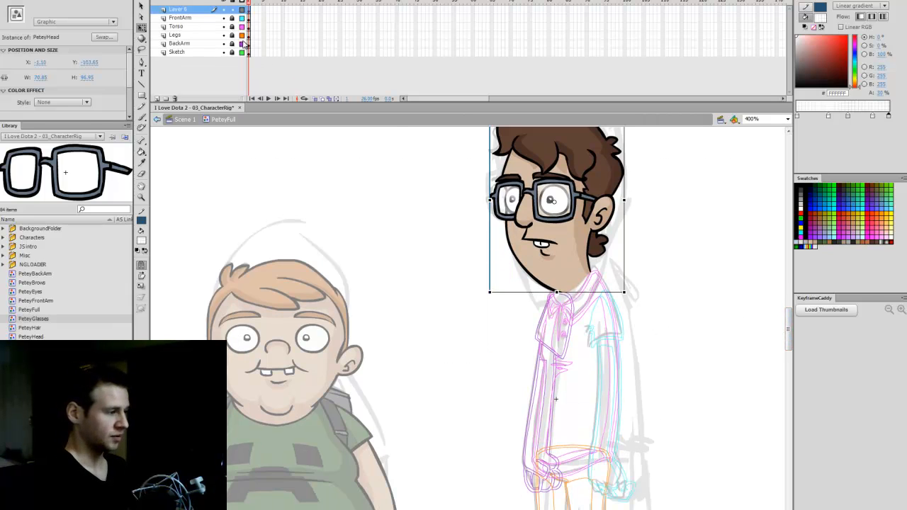
{"action": "left_click", "coordinate": [787, 119]}
{"action": "left_click", "coordinate": [764, 164]}
{"action": "left_click", "coordinate": [626, 345]}
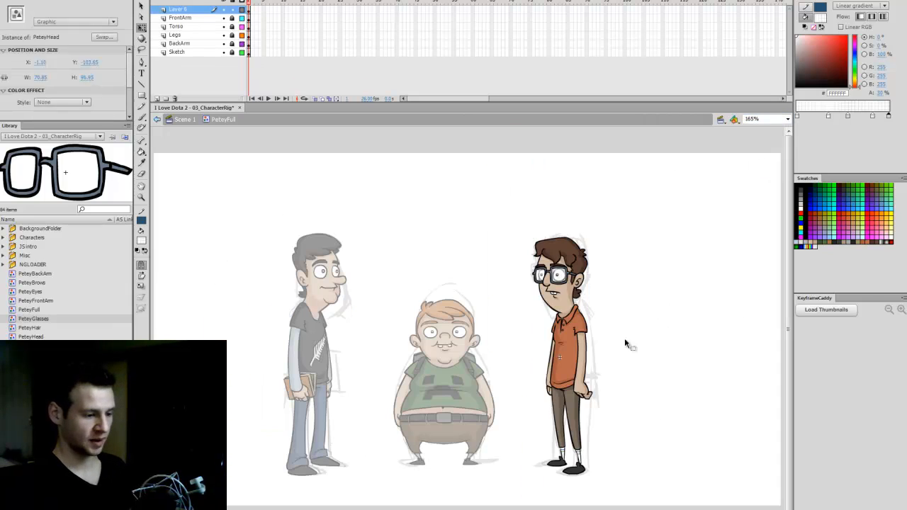
Check Petey's fully coloured figure, save the file, and leave the PeteyFull symbol for Scene 1
{"action": "key", "text": "z"}
{"action": "left_click", "coordinate": [450, 416]}
{"action": "key", "text": "q"}
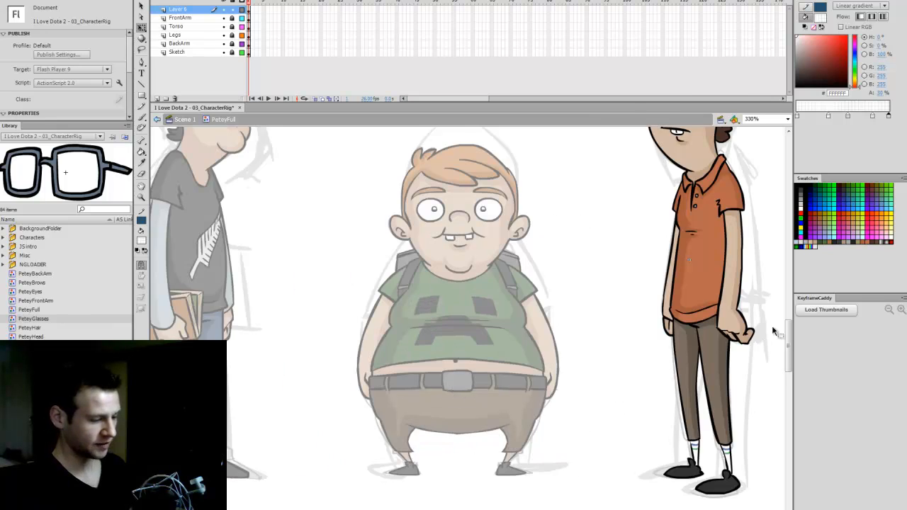
{"action": "scroll", "coordinate": [771, 326], "scroll_direction": "up", "scroll_amount": 4}
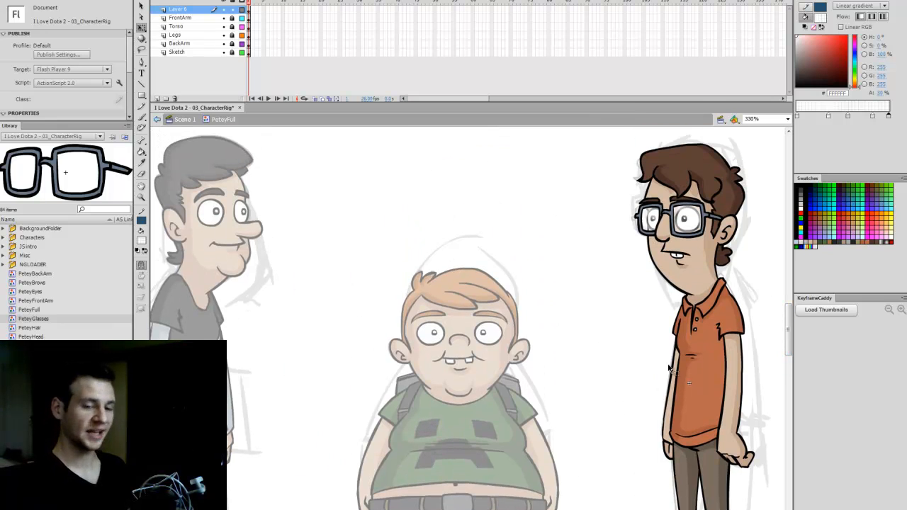
{"action": "left_click_drag", "start_coordinate": [461, 509], "coordinate": [458, 509]}
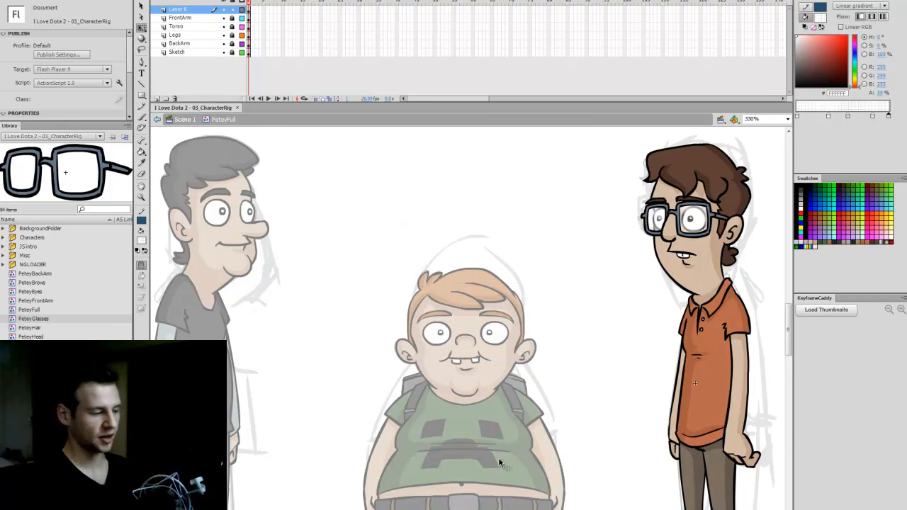
{"action": "left_click_drag", "start_coordinate": [511, 509], "coordinate": [509, 509]}
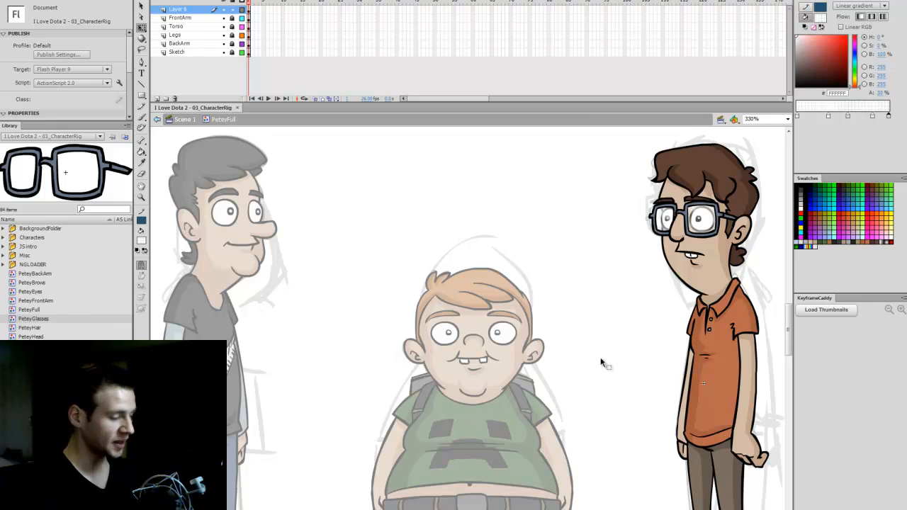
{"action": "double_click", "coordinate": [621, 293]}
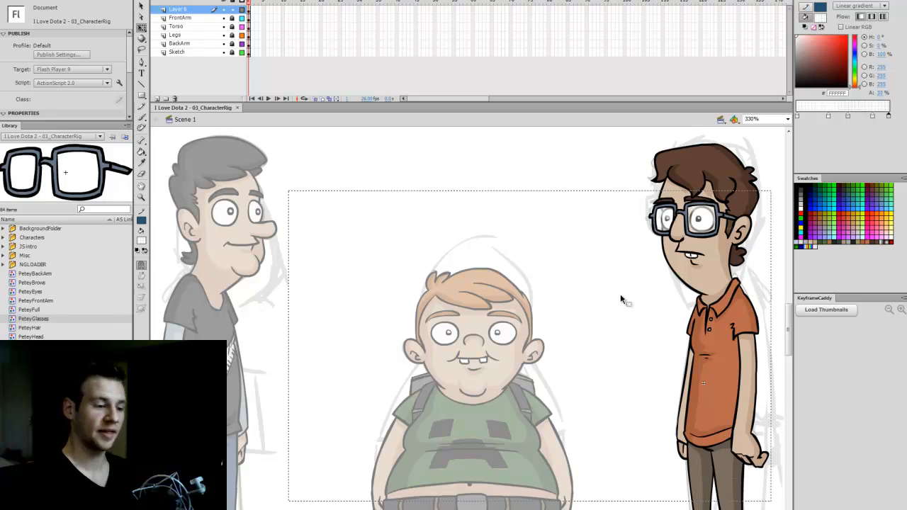
{"action": "key", "text": "Escape"}
Show the Background layer in Scene 1 and frame all three characters against it
{"action": "mouse_move", "coordinate": [788, 312]}
{"action": "left_mouse_down"}
{"action": "mouse_move", "coordinate": [787, 326]}
{"action": "mouse_move", "coordinate": [774, 313]}
{"action": "left_mouse_up"}
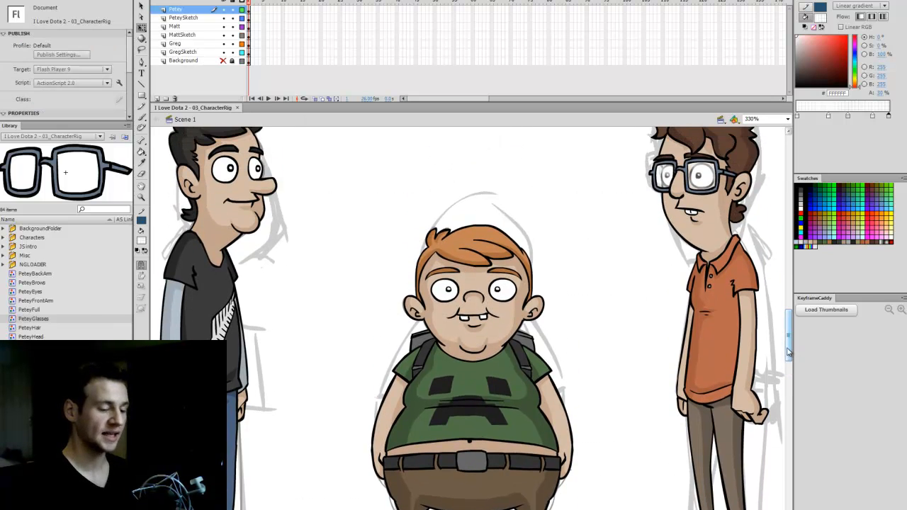
{"action": "scroll", "coordinate": [791, 340], "scroll_direction": "up", "scroll_amount": 3}
{"action": "left_click", "coordinate": [787, 121]}
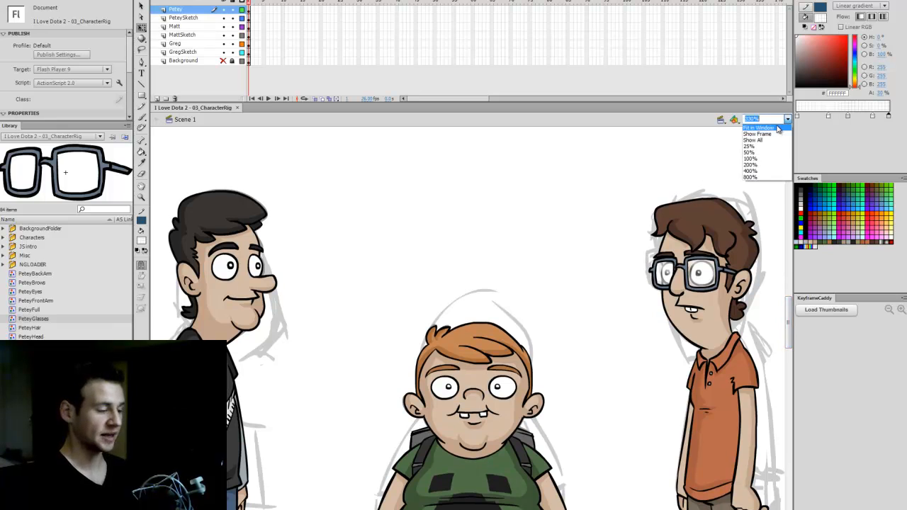
{"action": "left_click", "coordinate": [760, 126]}
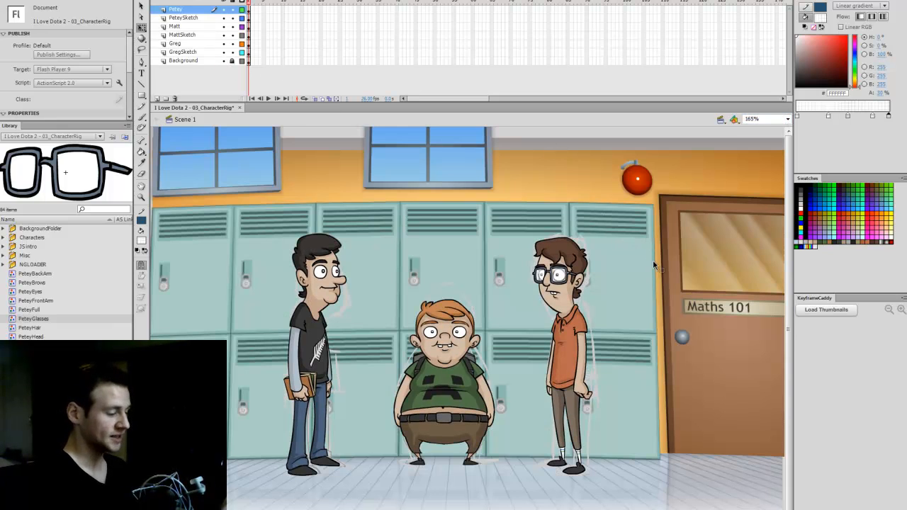
{"action": "key", "text": "z"}
{"action": "left_click_drag", "start_coordinate": [250, 187], "coordinate": [597, 485]}
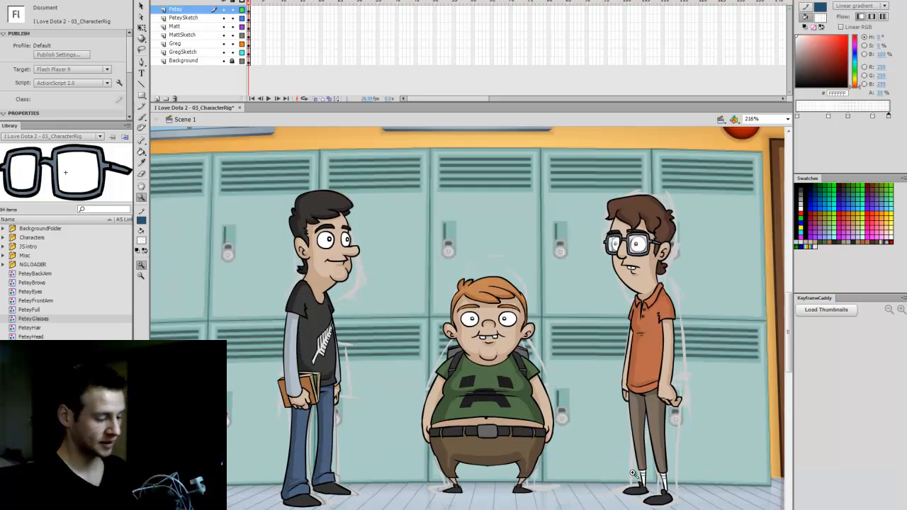
{"action": "key", "text": "q"}
{"action": "scroll", "coordinate": [788, 328], "scroll_direction": "up", "scroll_amount": 2}
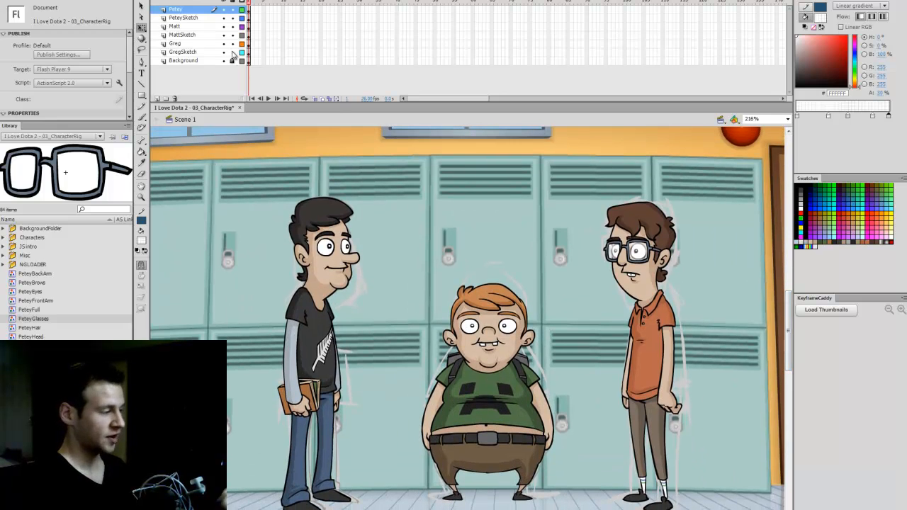
Hide the PeteySketch, MattSketch and GregSketch layers and save the file
{"action": "left_click", "coordinate": [224, 52]}
{"action": "left_click", "coordinate": [224, 18]}
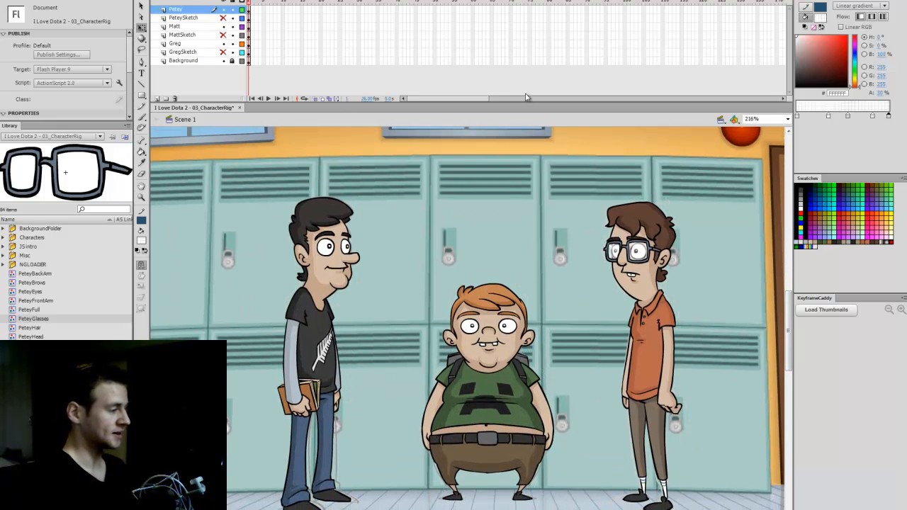
{"action": "scroll", "coordinate": [790, 337], "scroll_direction": "down", "scroll_amount": 3}
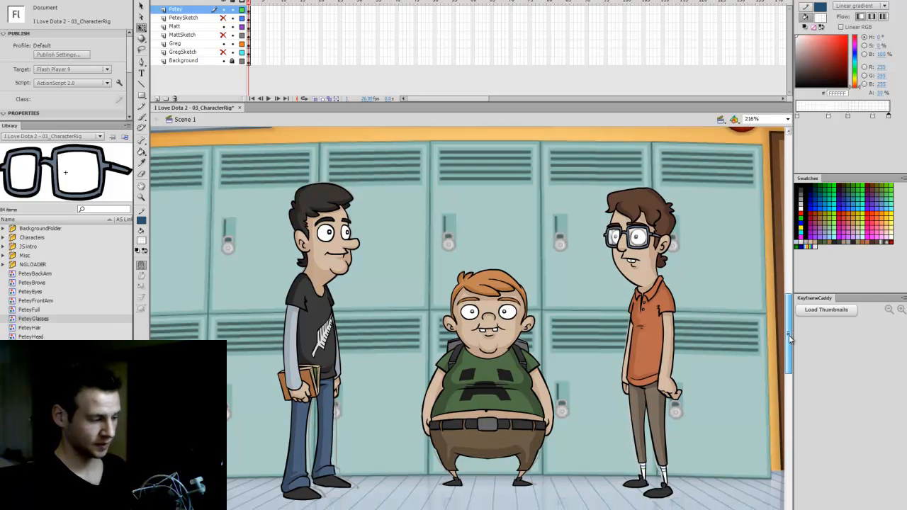
{"action": "scroll", "coordinate": [789, 344], "scroll_direction": "up", "scroll_amount": 3}
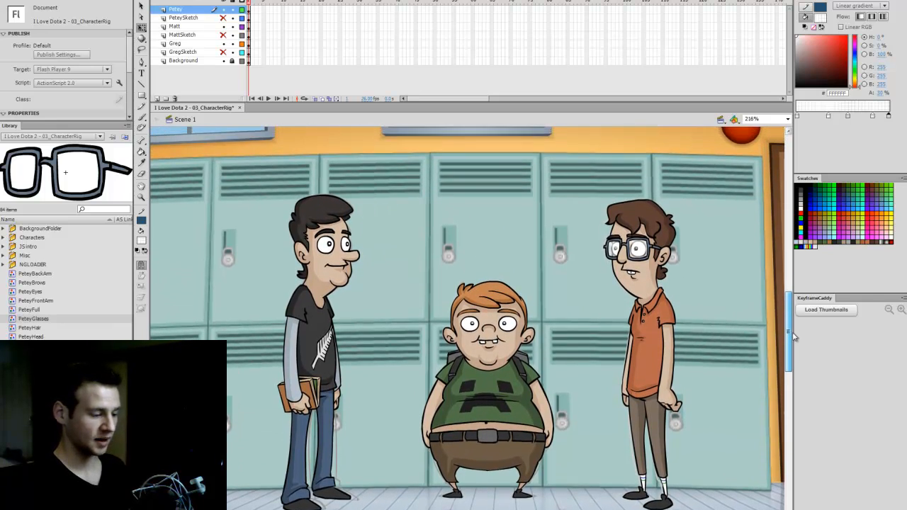
{"action": "key", "text": "ctrl+s"}
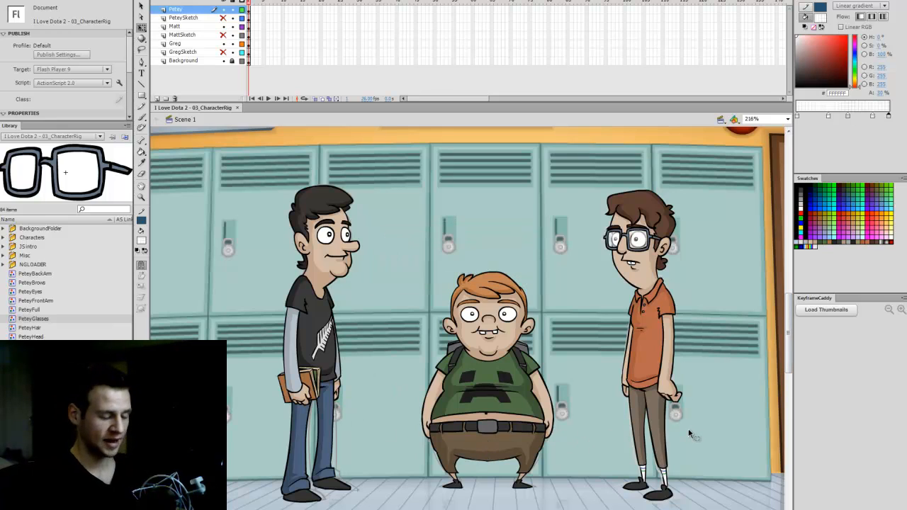
Delete the NGLOADER, Misc and JSintro folders from the library and save the file
{"action": "left_click", "coordinate": [45, 275]}
{"action": "left_click", "coordinate": [59, 364]}
{"action": "left_click", "coordinate": [45, 275]}
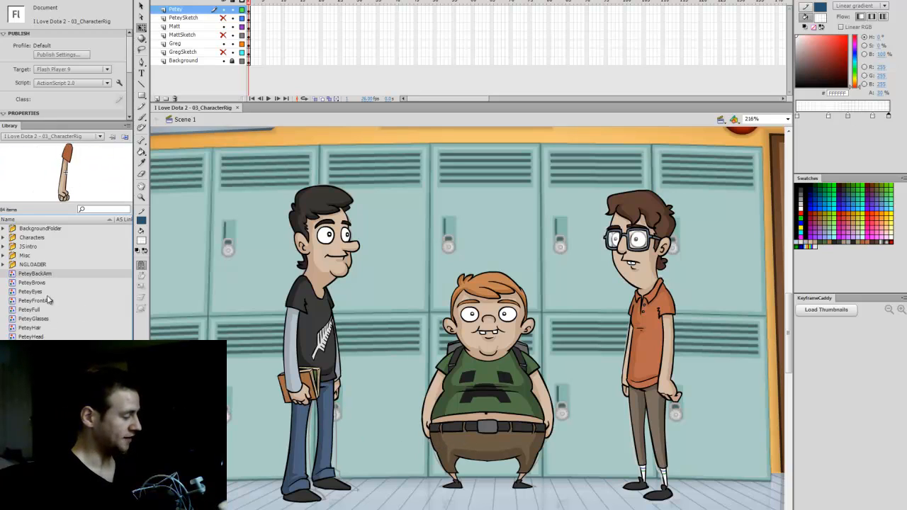
{"action": "left_click", "coordinate": [36, 266]}
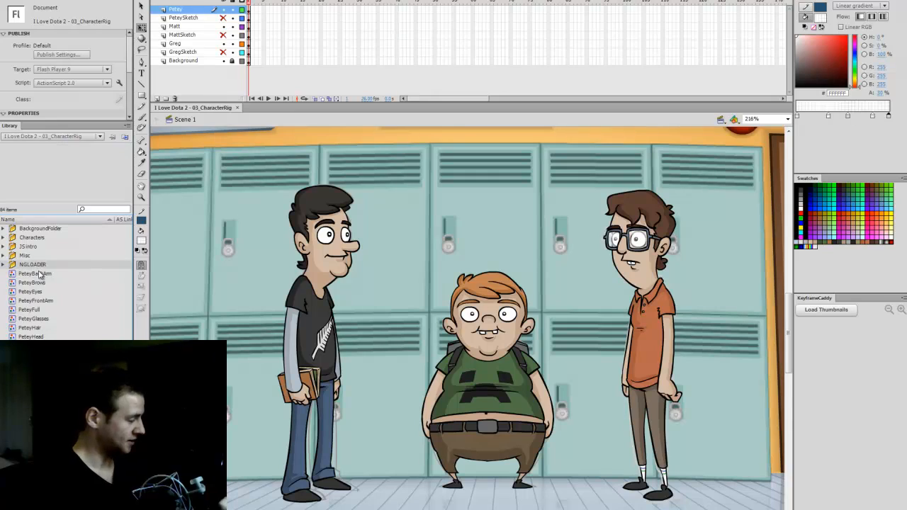
{"action": "key", "text": "Delete"}
{"action": "left_click", "coordinate": [26, 256]}
{"action": "key", "text": "Delete"}
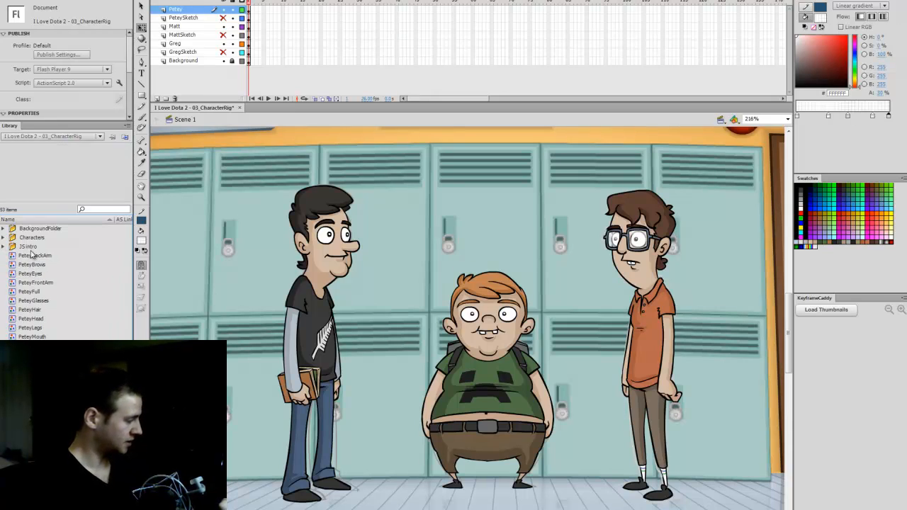
{"action": "key", "text": "Delete"}
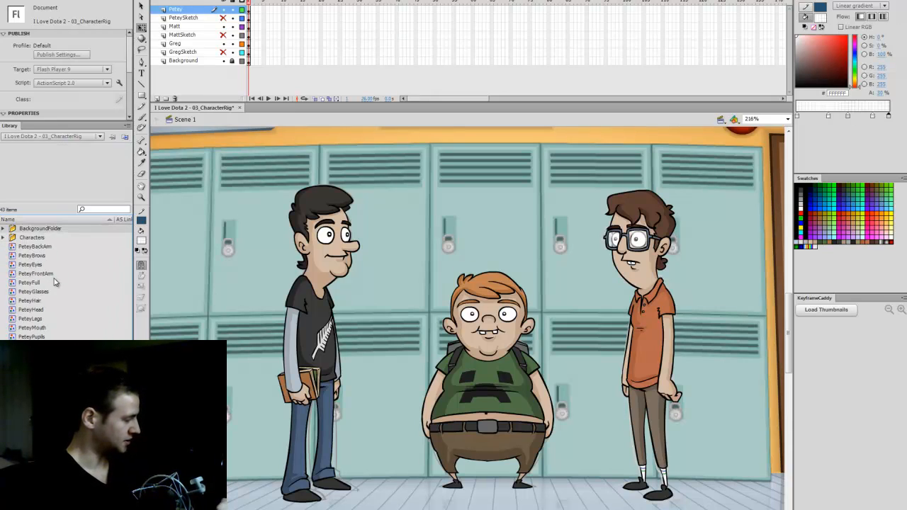
{"action": "left_click", "coordinate": [53, 246]}
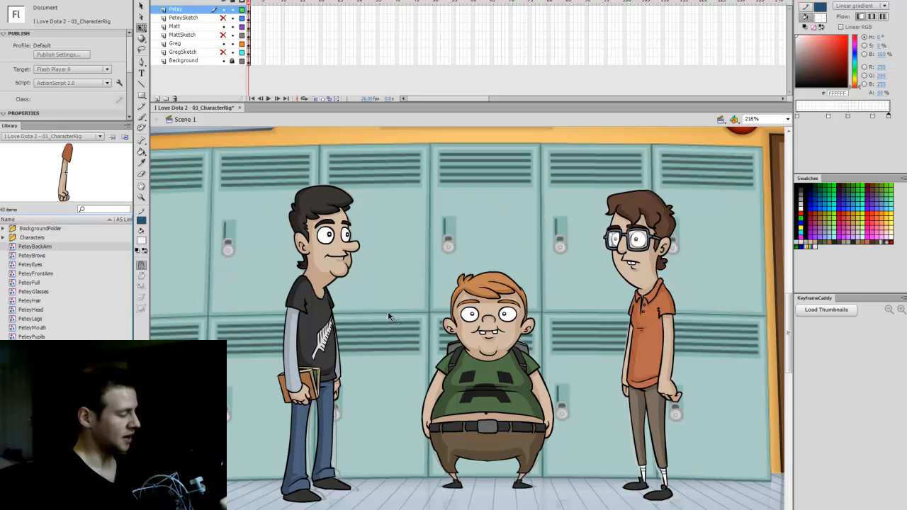
{"action": "key", "text": "ctrl+s"}
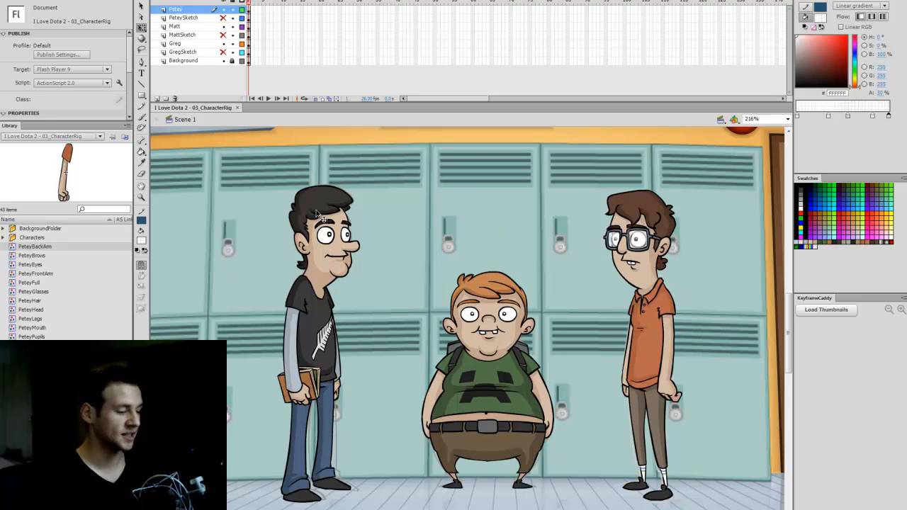
Review the previews of Petey's body-part symbols in the library, including the front arm, torso and back arm
{"action": "left_click", "coordinate": [48, 265]}
{"action": "left_click", "coordinate": [48, 256]}
{"action": "left_click", "coordinate": [48, 264]}
{"action": "left_click", "coordinate": [47, 274]}
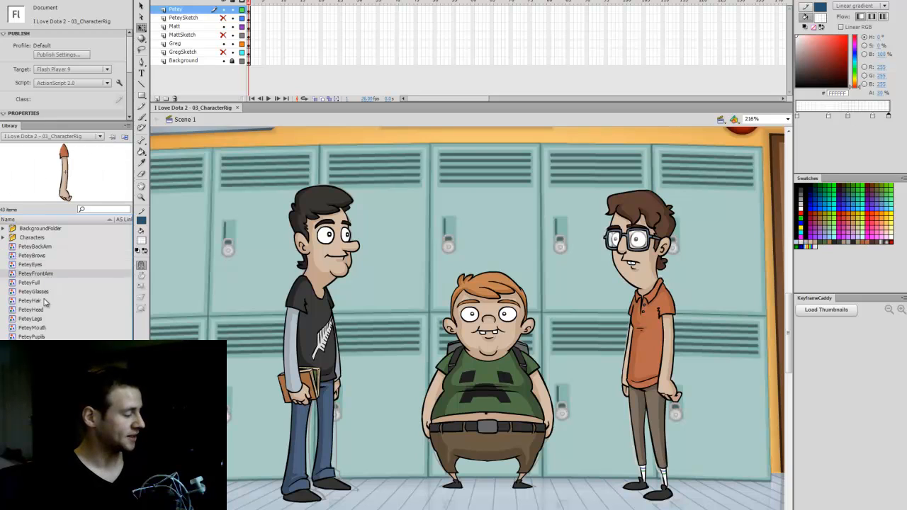
{"action": "left_click", "coordinate": [44, 300]}
{"action": "left_click", "coordinate": [52, 247]}
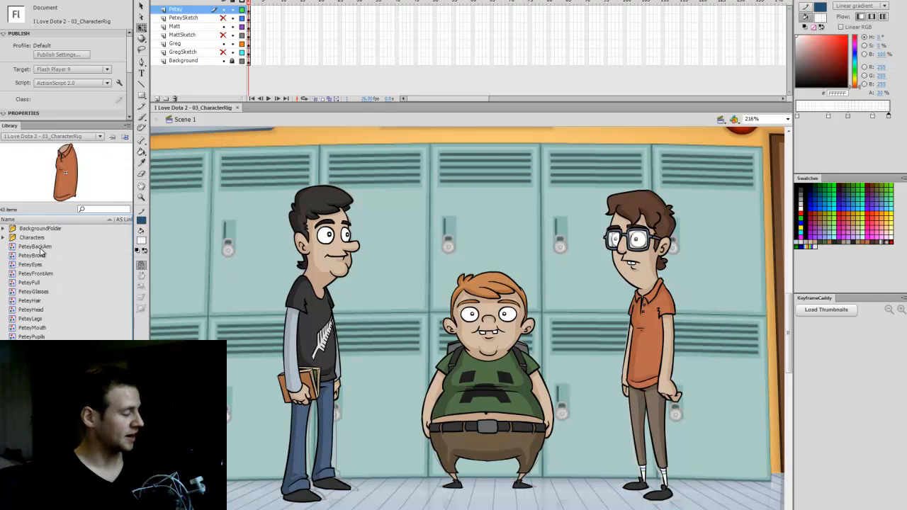
{"action": "left_click", "coordinate": [41, 248]}
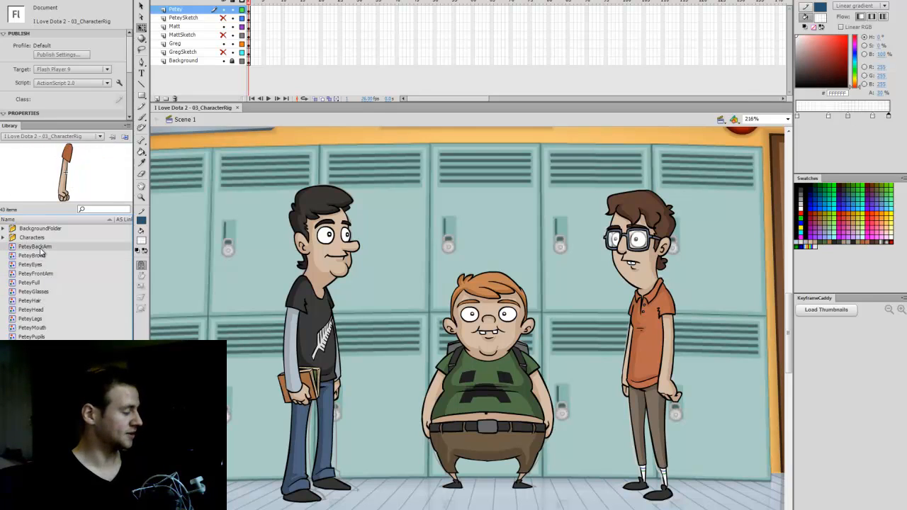
{"action": "left_click", "coordinate": [674, 258]}
{"action": "left_click", "coordinate": [571, 197]}
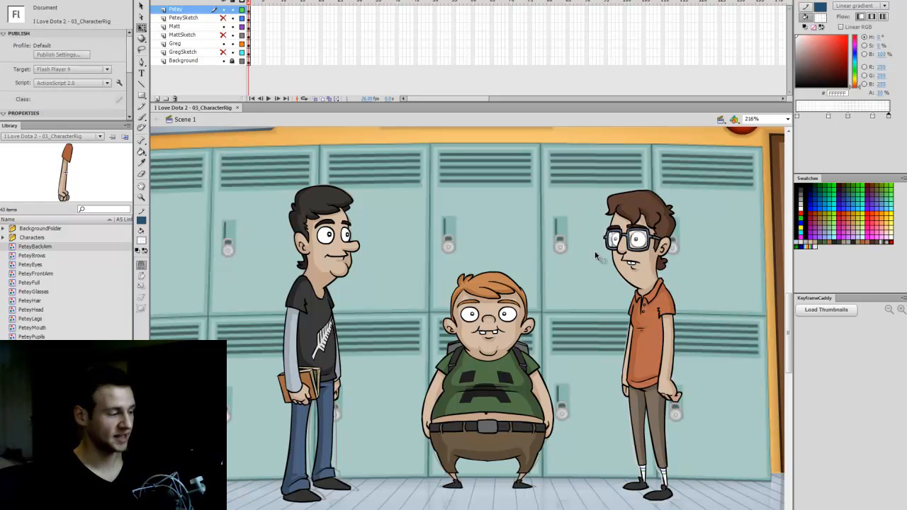